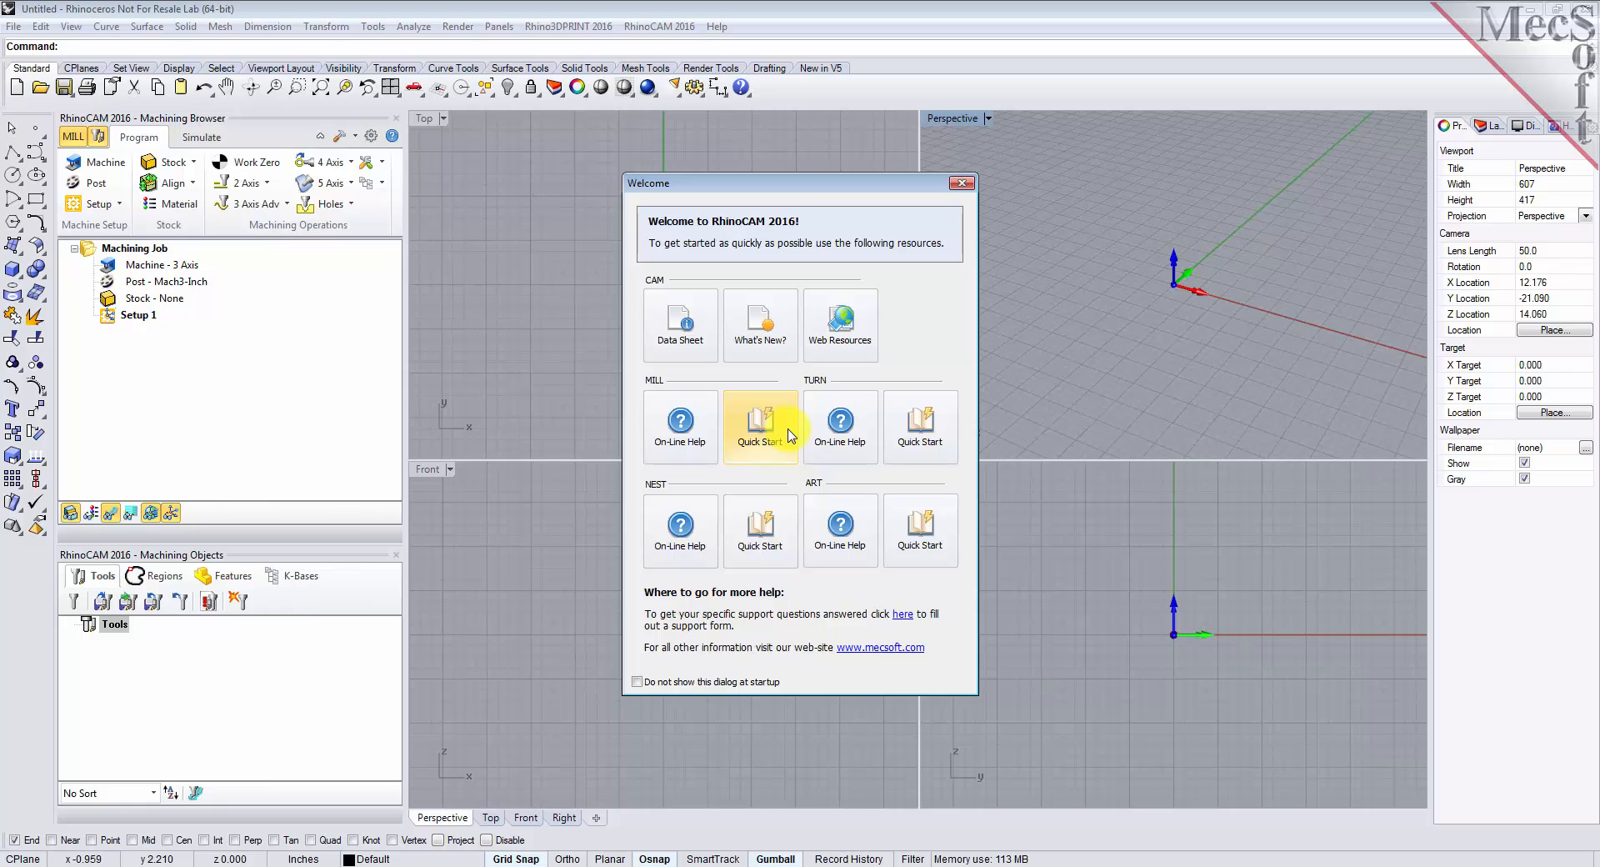
# - Dismiss the welcome dialog and open 3AxisIntroductionTutorial.3dm from the QuickStart folder
pyautogui.click(961, 183)
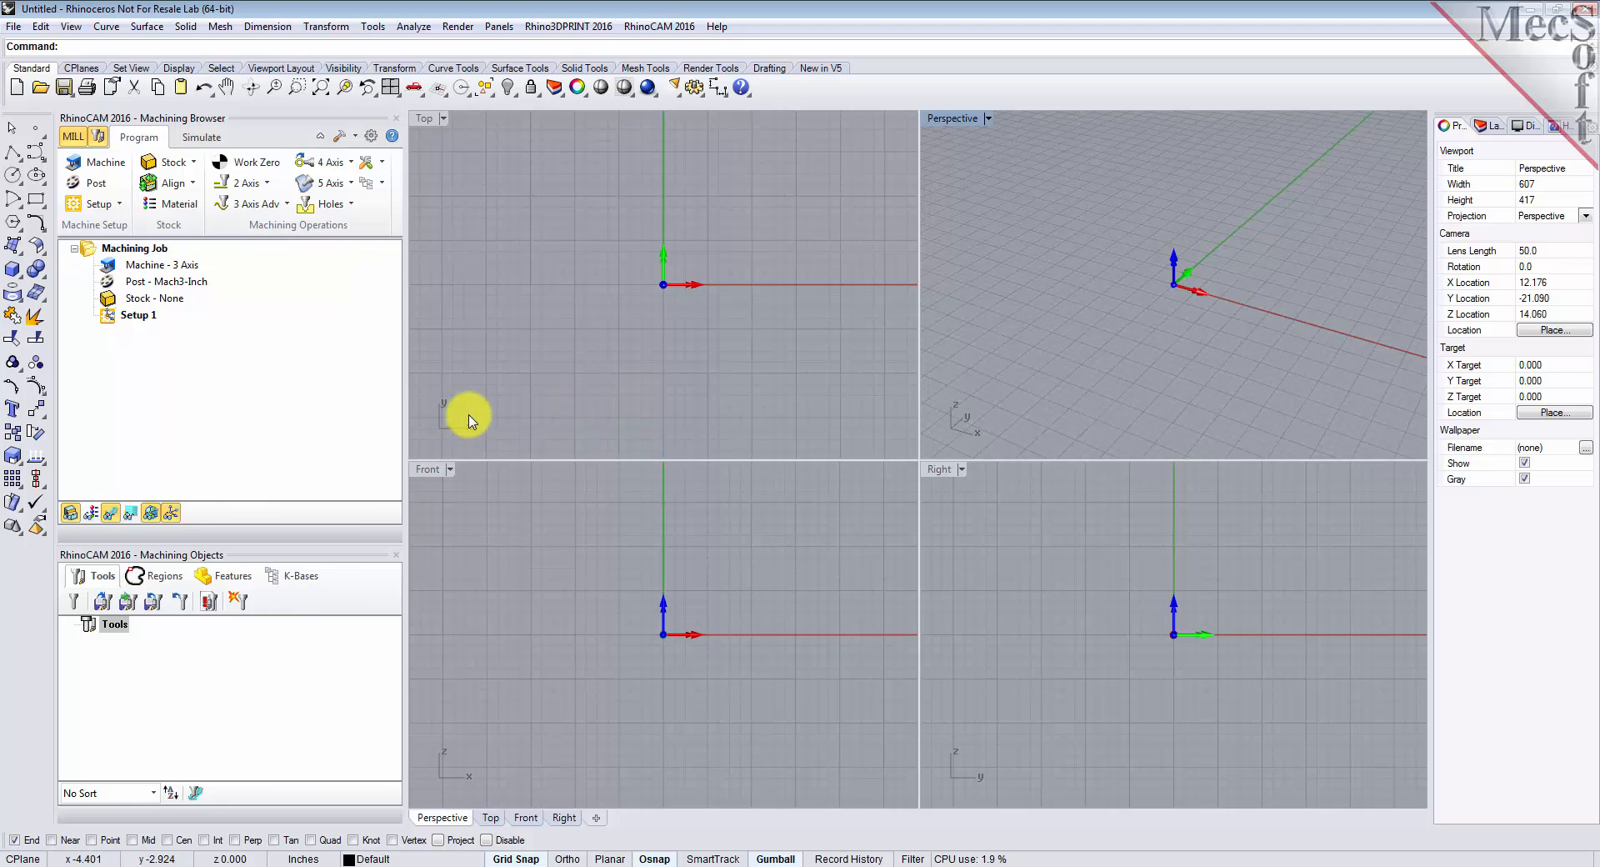
pyautogui.click(15, 27)
pyautogui.click(42, 57)
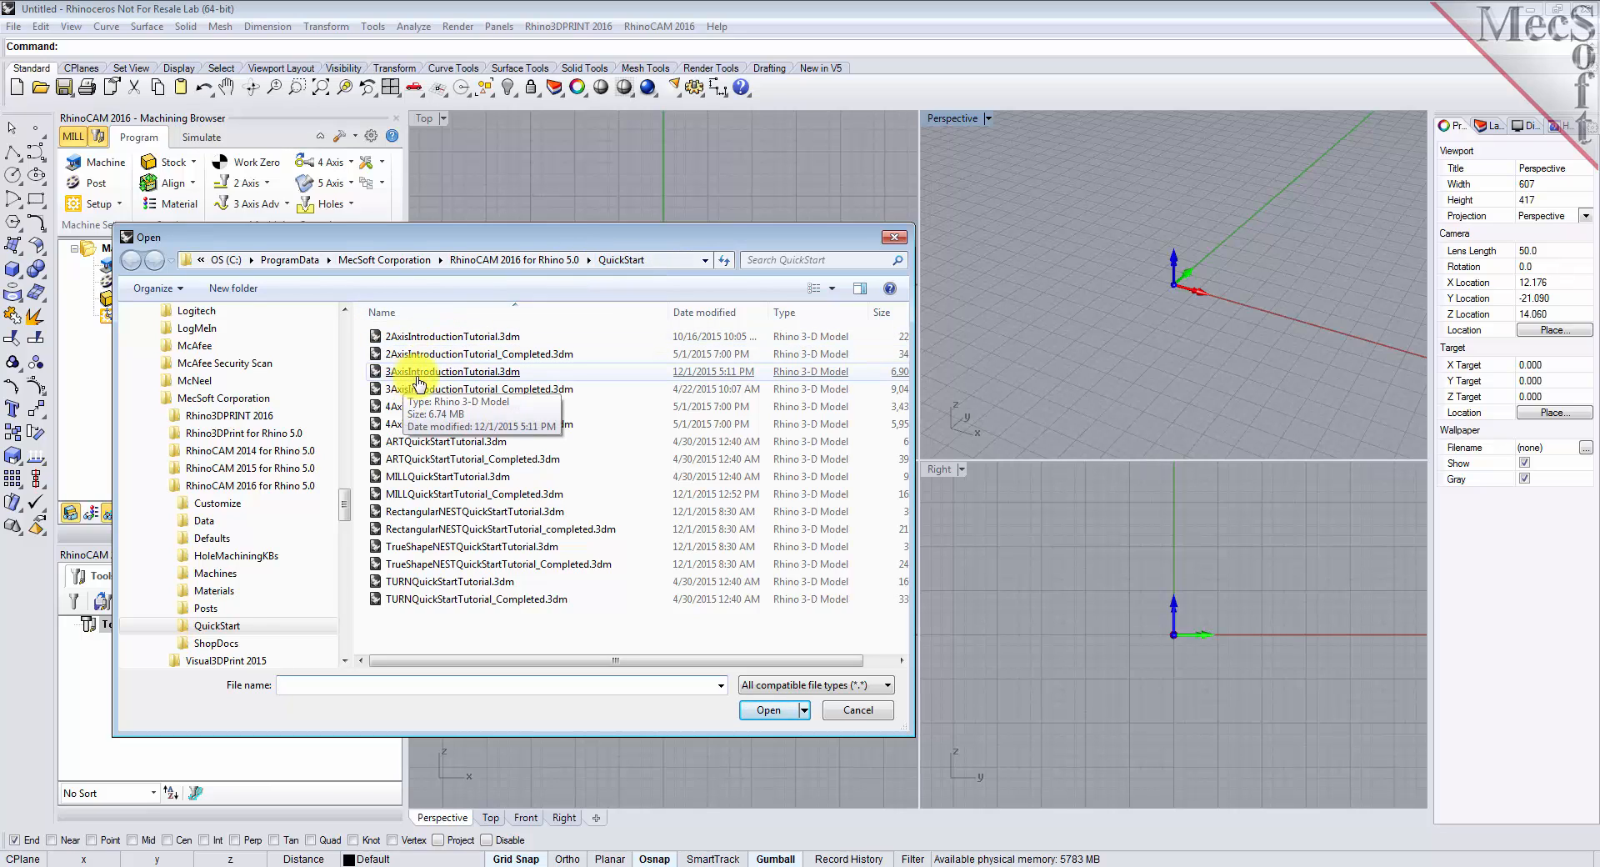
pyautogui.doubleClick(495, 373)
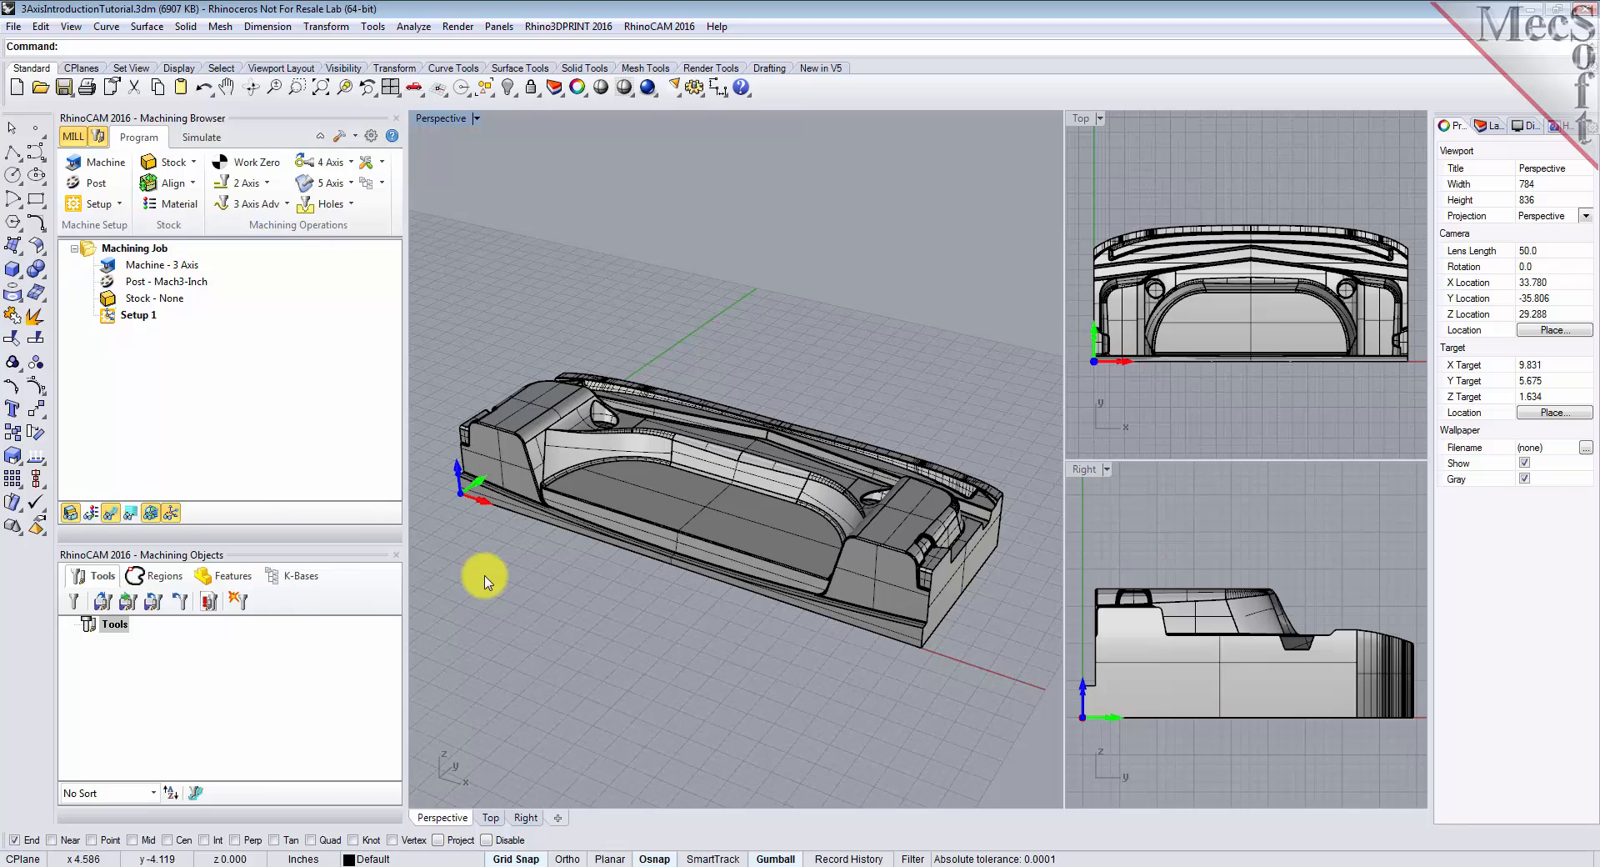
pyautogui.moveTo(678, 606)
pyautogui.mouseDown(button='right')
pyautogui.moveTo(600, 564)
pyautogui.moveTo(497, 654)
pyautogui.moveTo(440, 545)
pyautogui.moveTo(439, 417)
pyautogui.moveTo(492, 606)
pyautogui.moveTo(578, 643)
pyautogui.moveTo(678, 627)
pyautogui.moveTo(691, 607)
pyautogui.mouseUp(button='right')
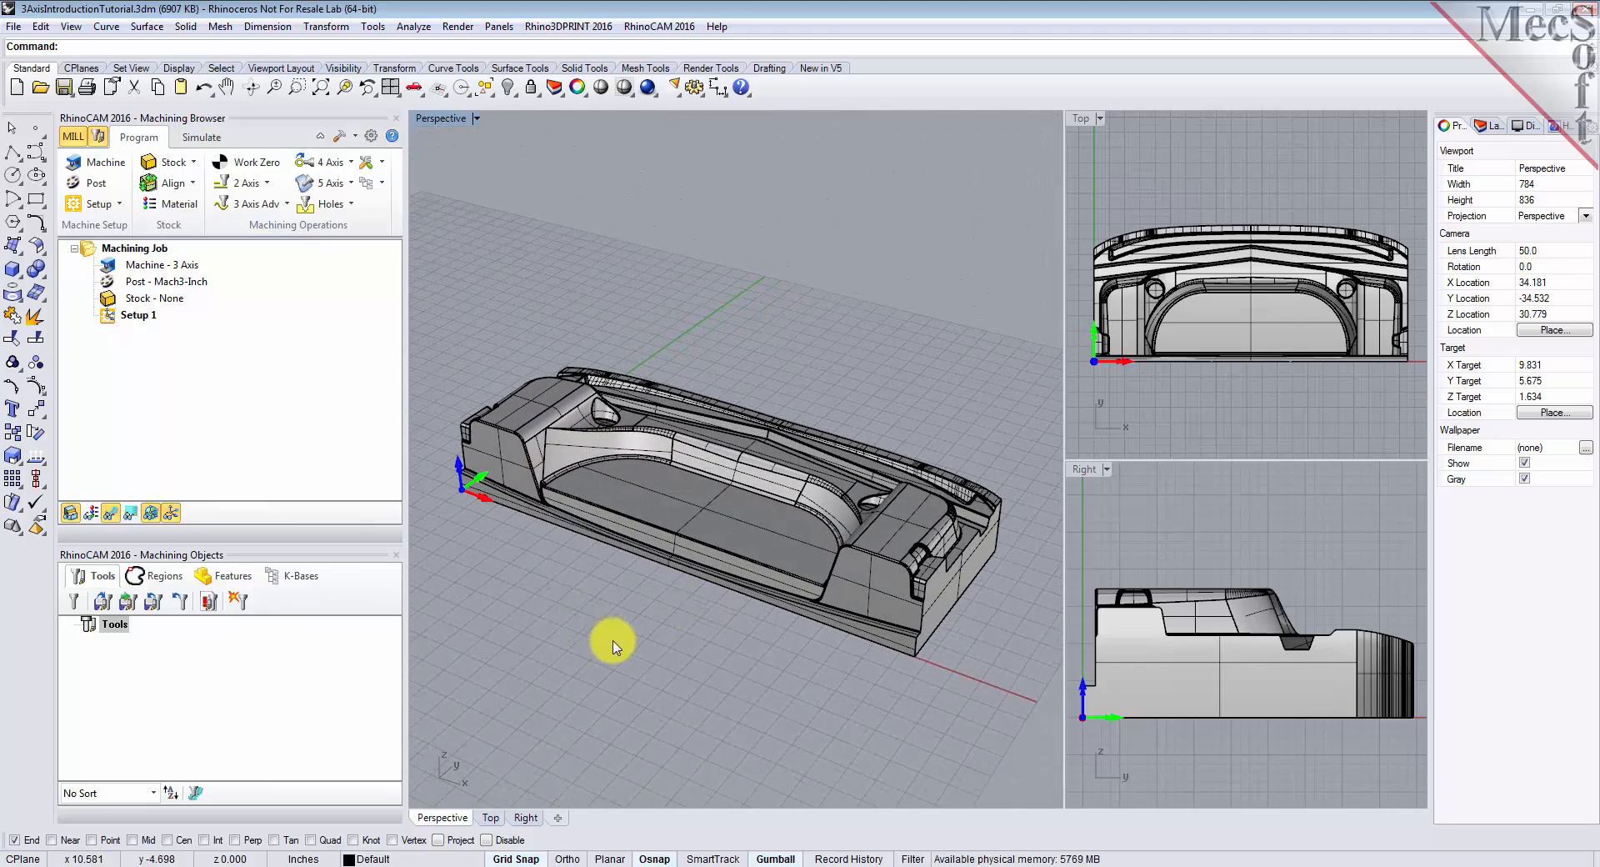
pyautogui.scroll(2, 625, 631)
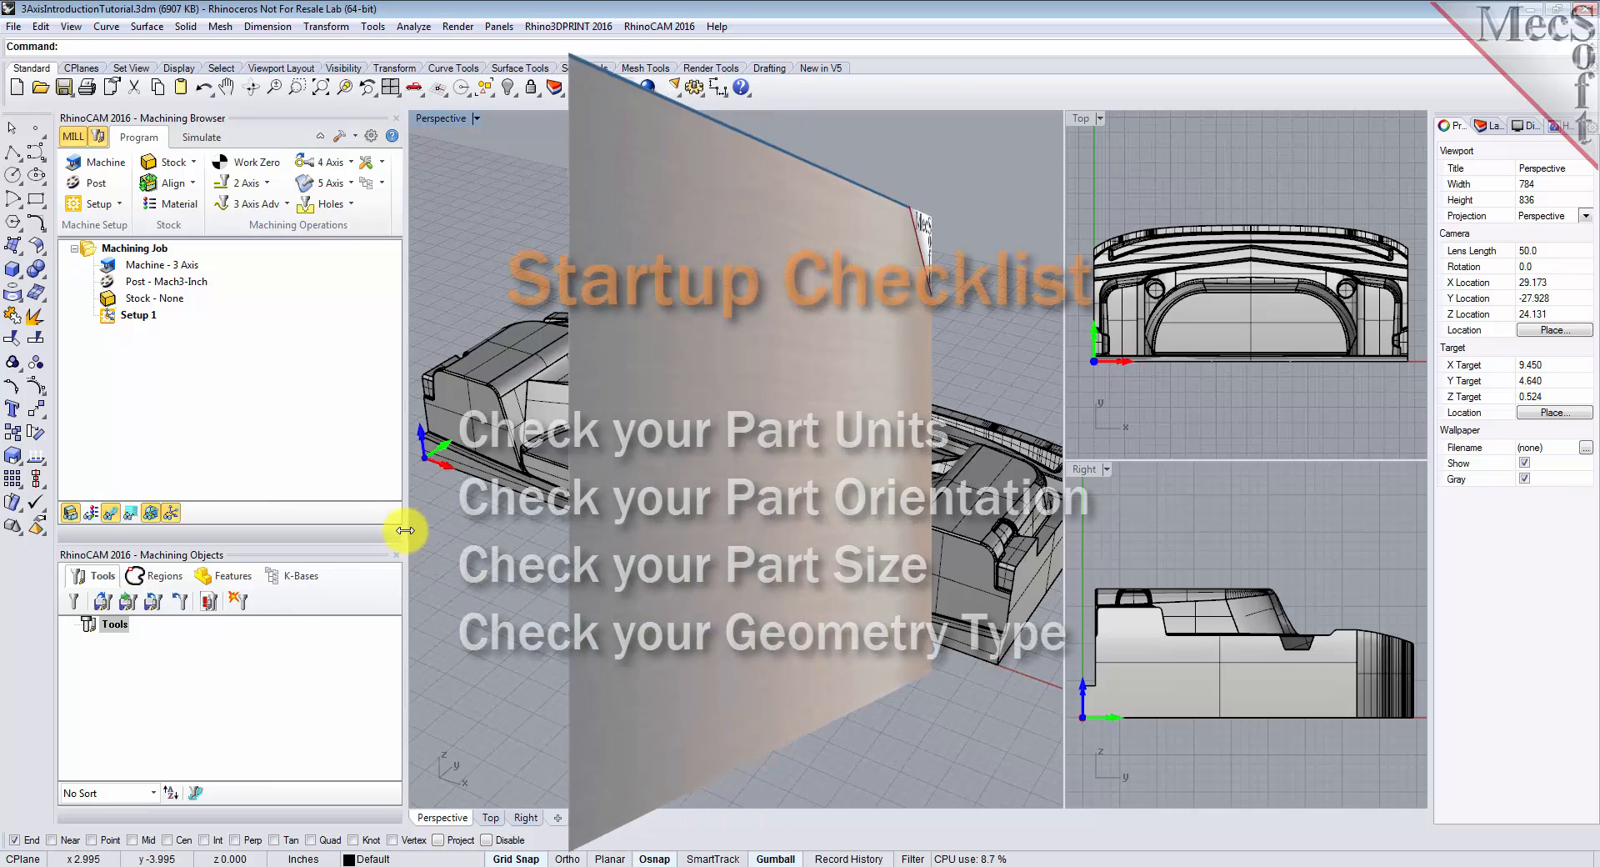
pyautogui.moveTo(394, 542); pyautogui.dragTo(401, 517)
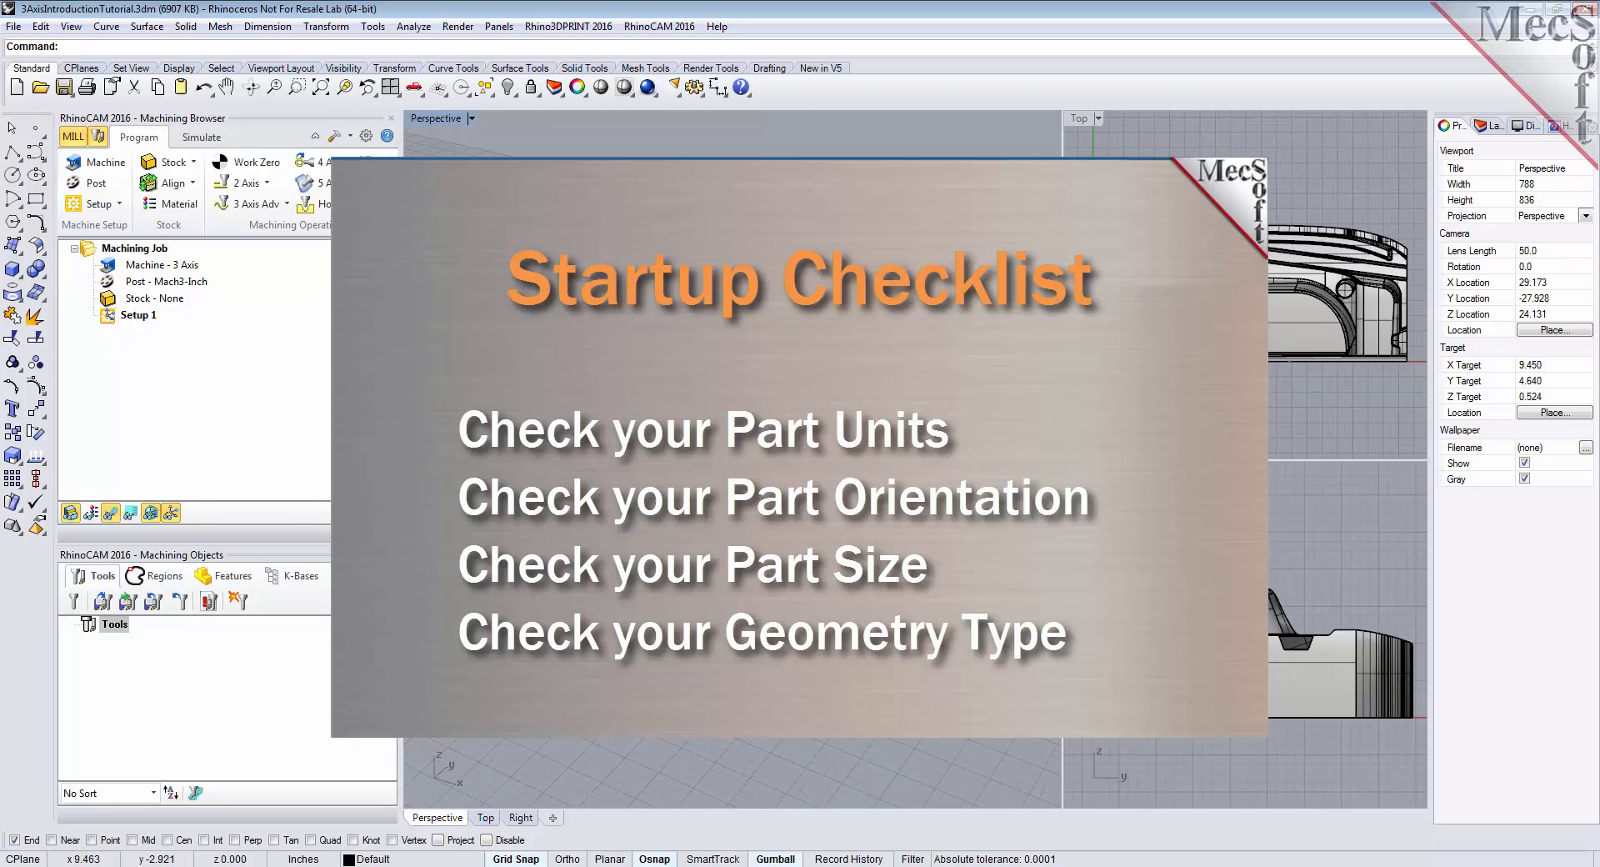
pyautogui.scroll(-2, 556, 559)
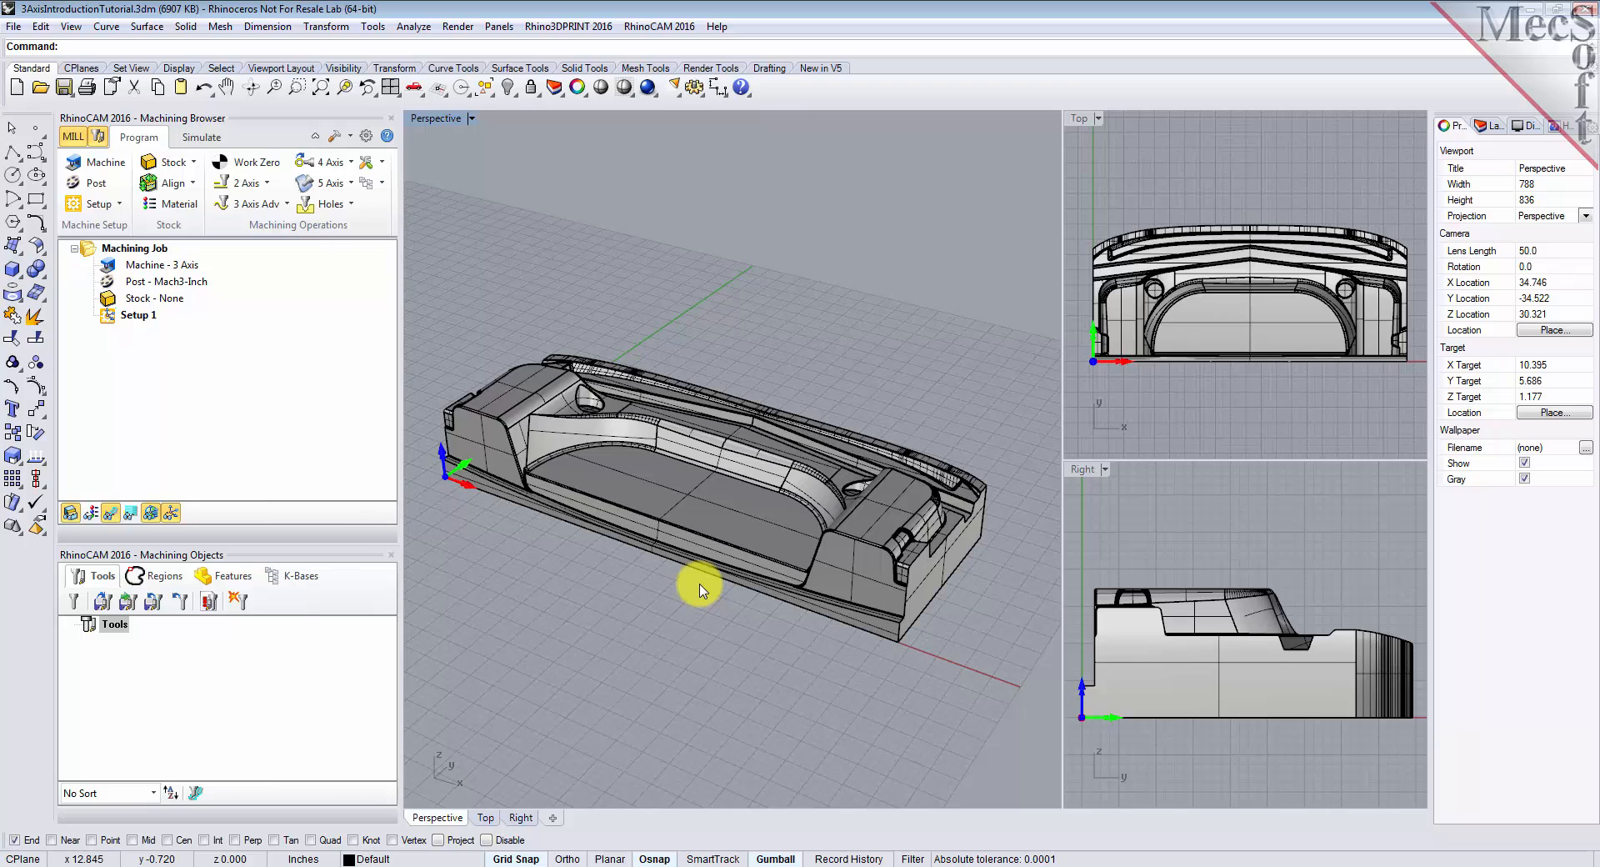
# - Check the model units in the document's unit settings, leaving the options without changes
pyautogui.click(372, 29)
pyautogui.click(399, 386)
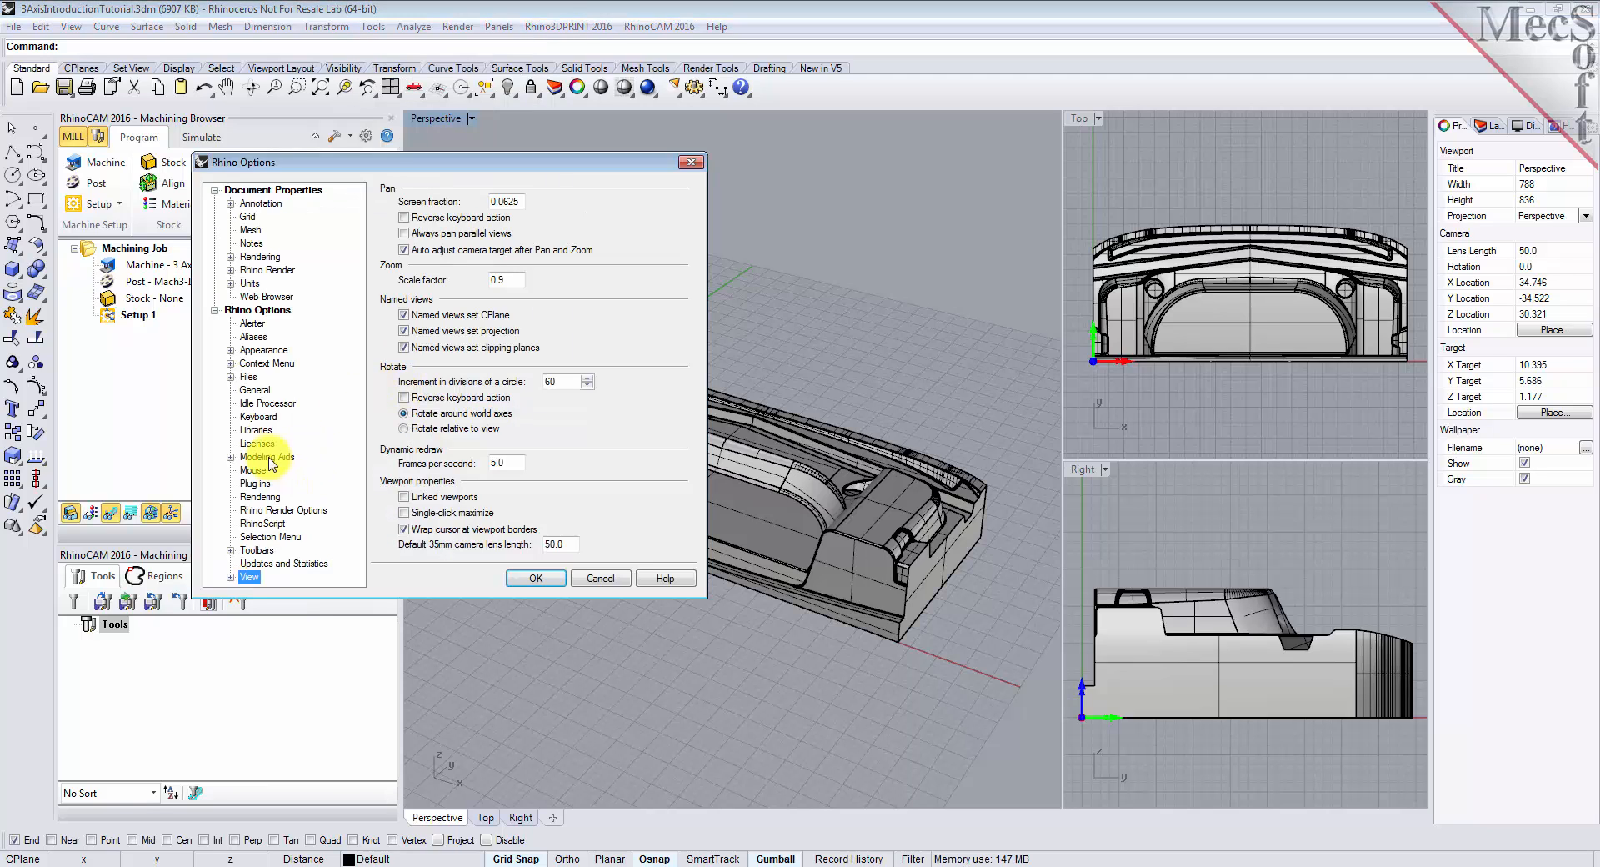
pyautogui.click(250, 283)
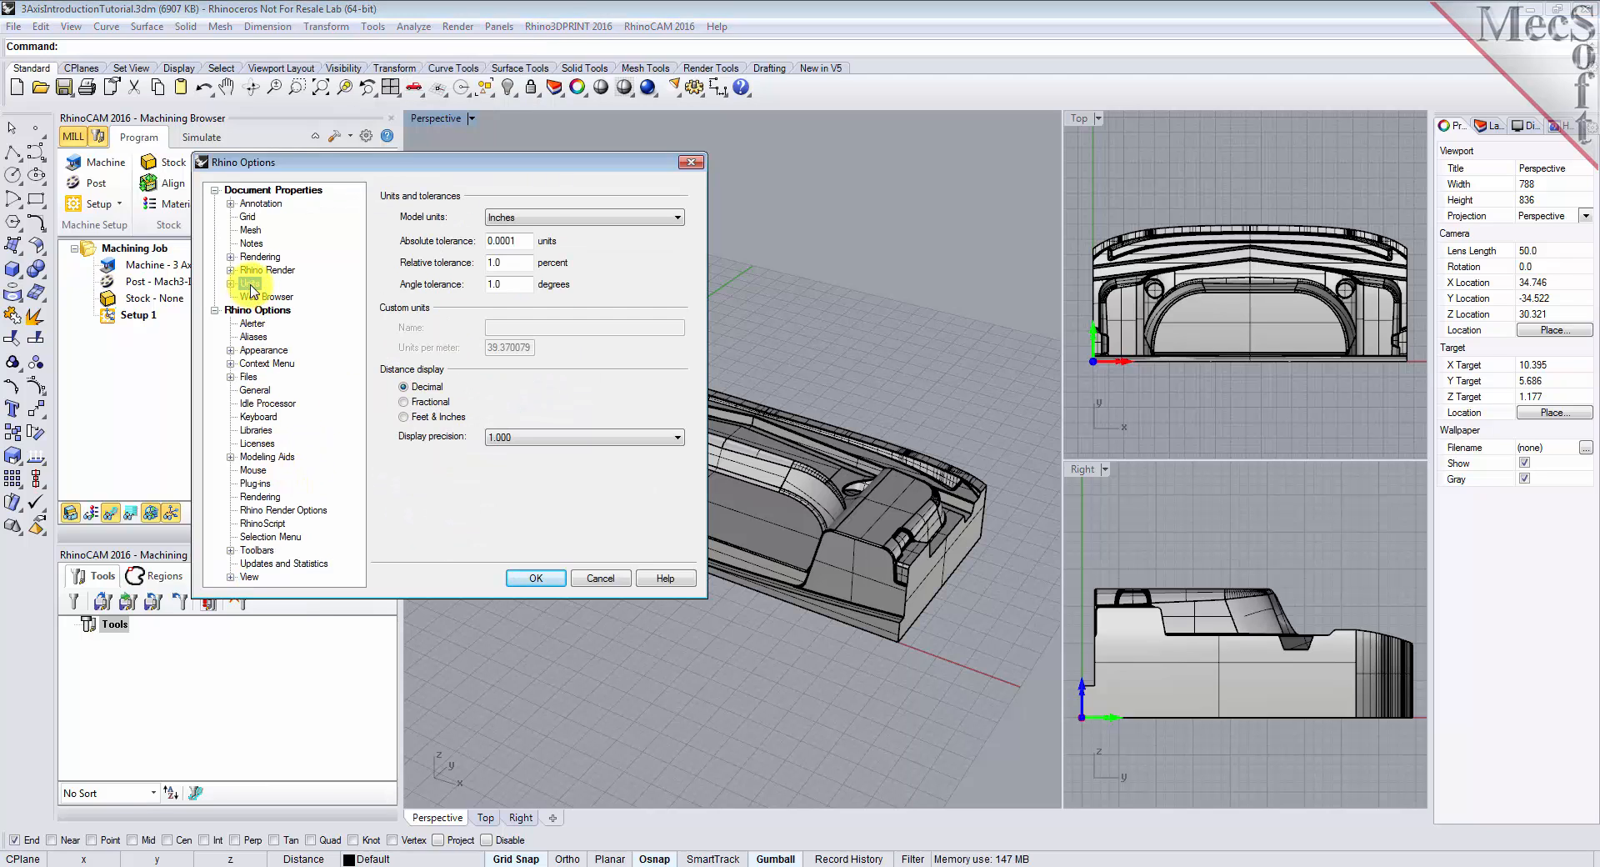
pyautogui.click(540, 218)
pyautogui.click(540, 220)
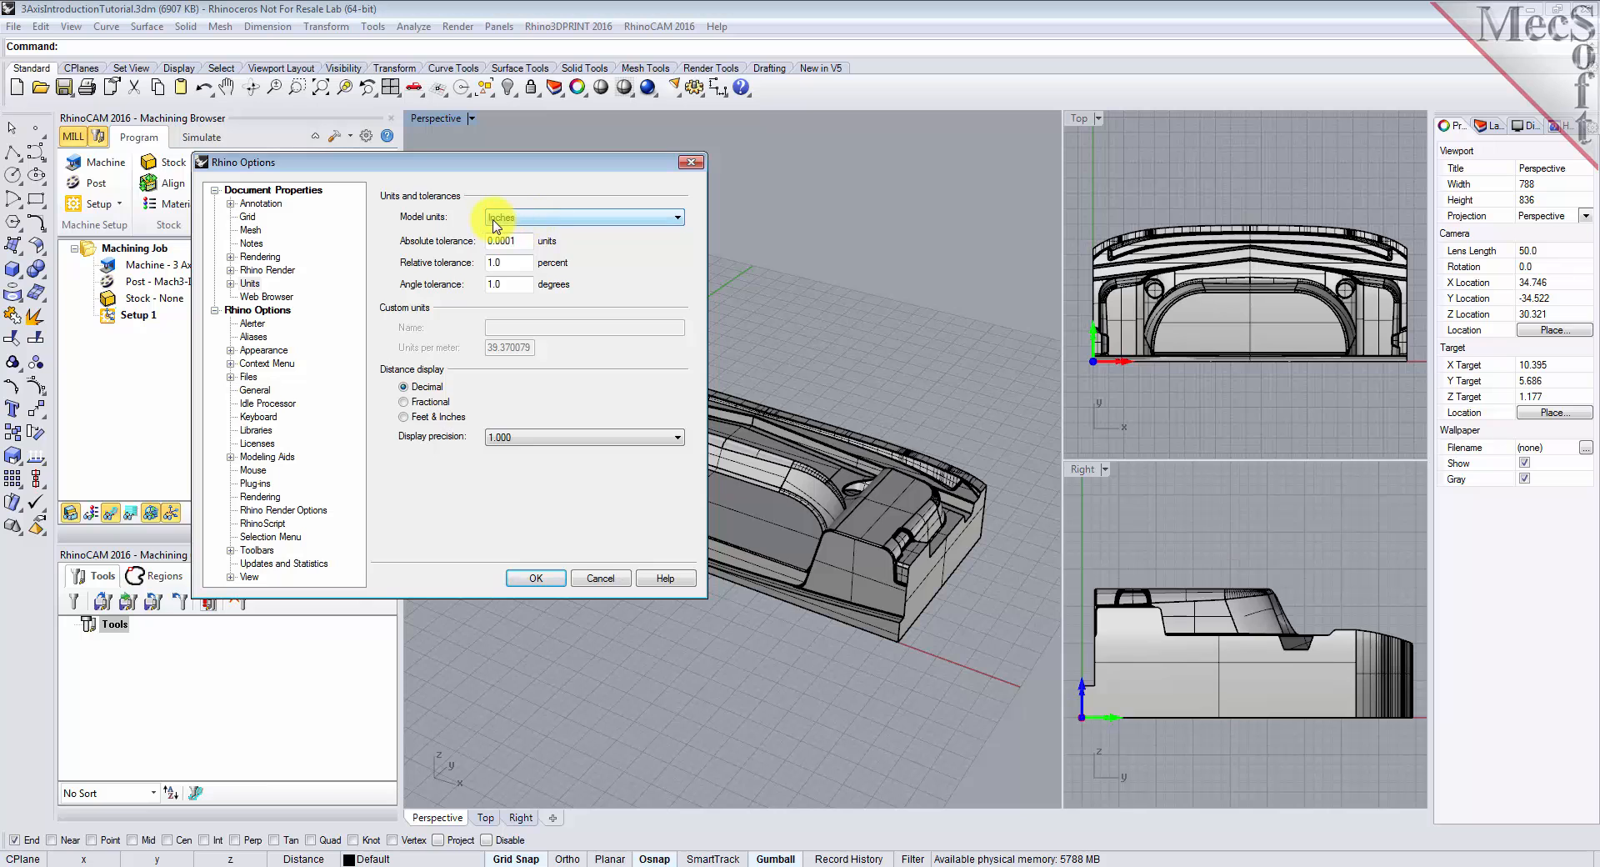
pyautogui.click(599, 575)
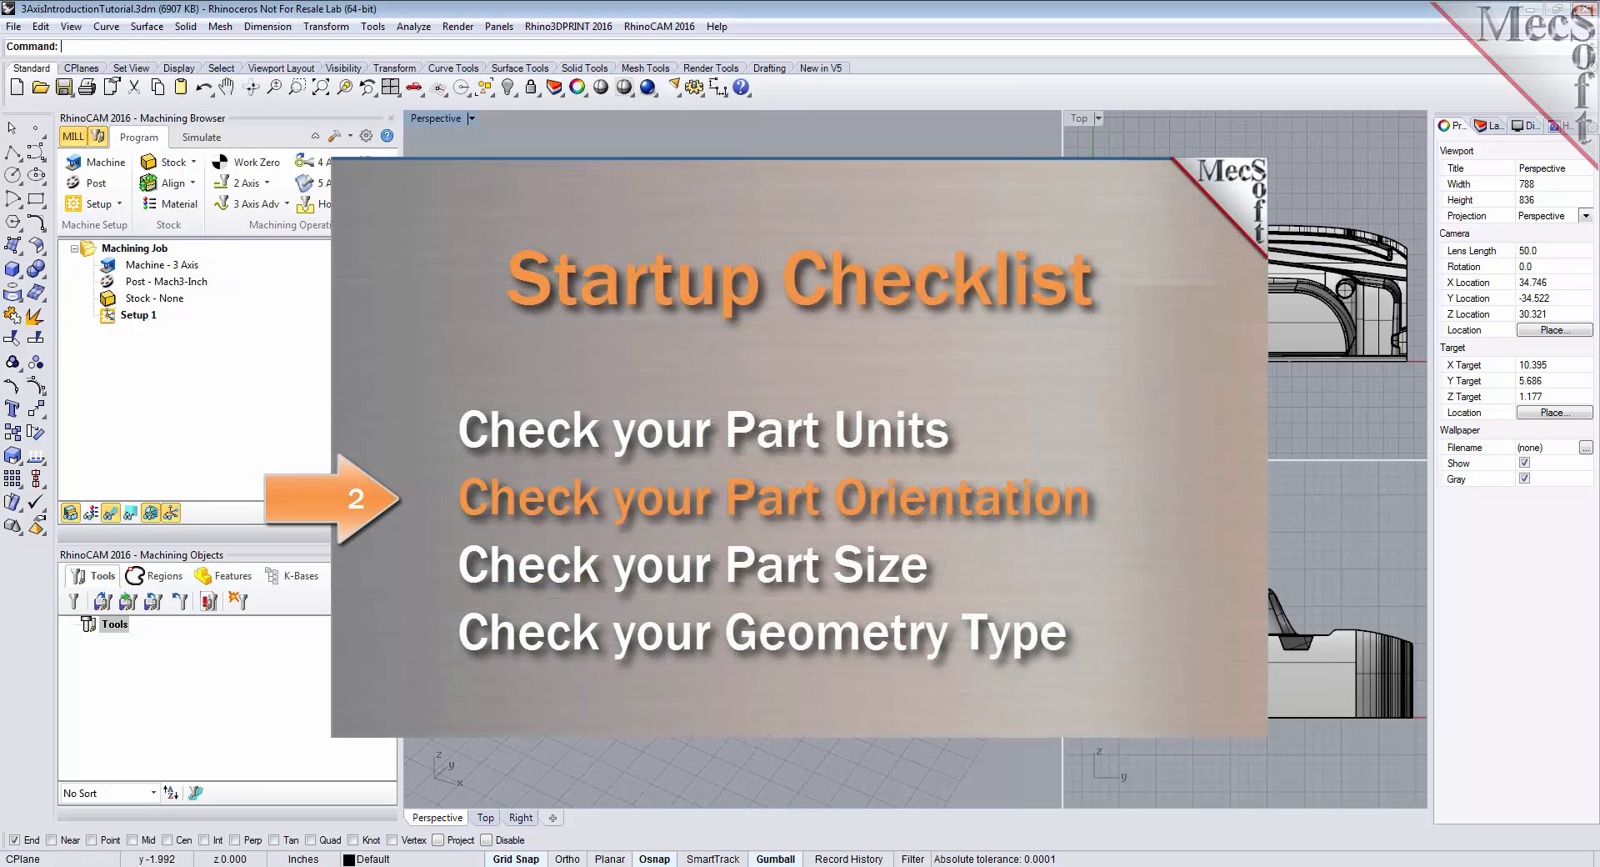
# - Check the part's orientation against the axes and its overall size using the box stock's model bounding box, without creating stock
pyautogui.moveTo(739, 691)
pyautogui.mouseDown(button='right')
pyautogui.moveTo(747, 646)
pyautogui.moveTo(745, 683)
pyautogui.mouseUp(button='right')
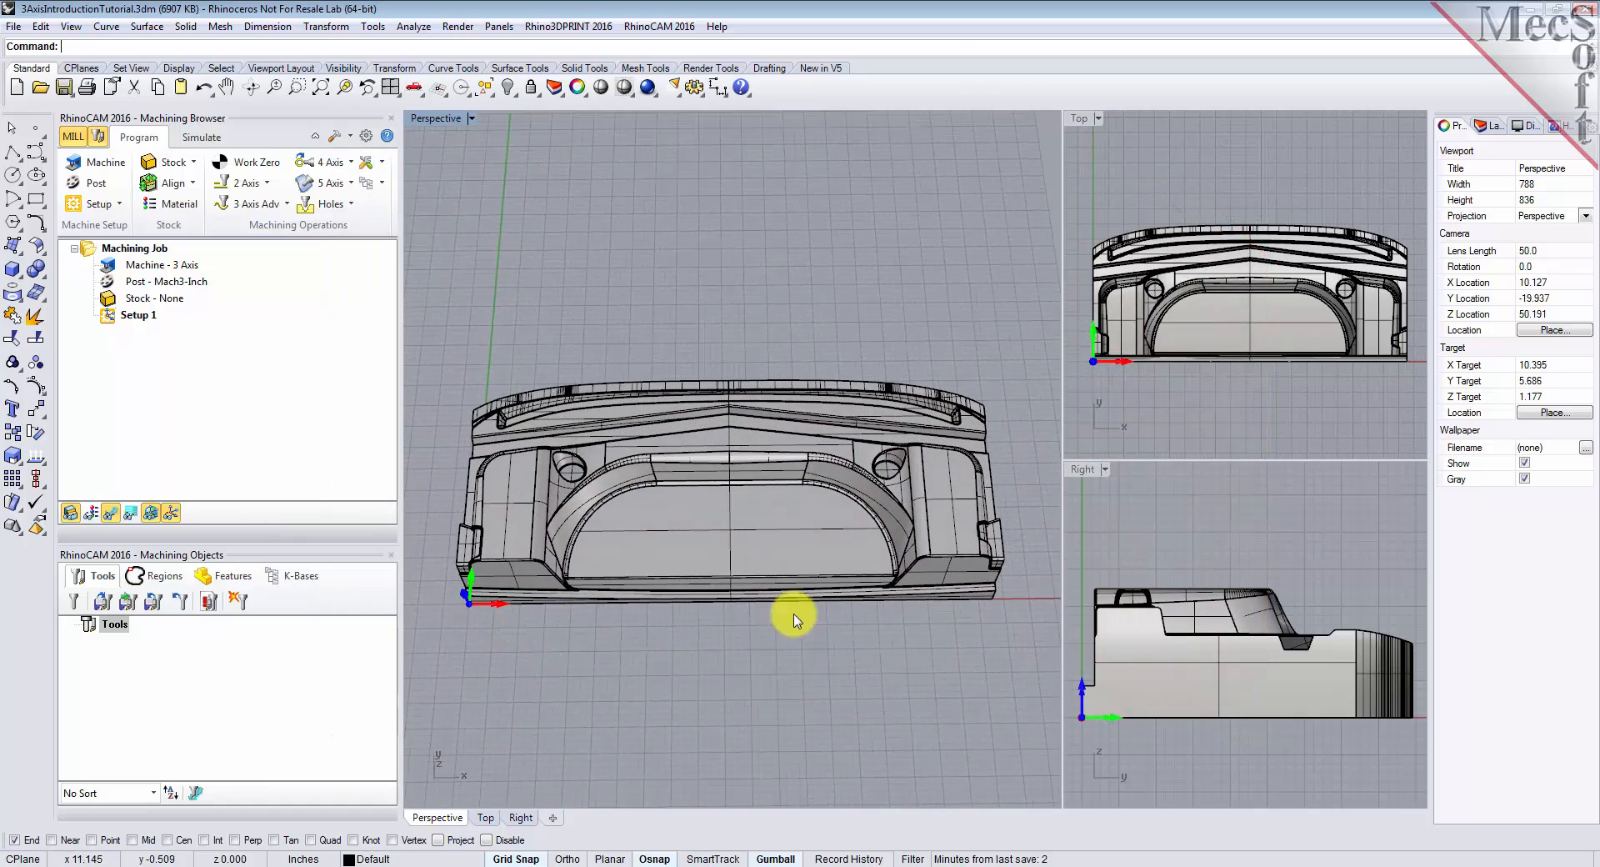
pyautogui.moveTo(657, 653); pyautogui.dragTo(428, 500, button='right')
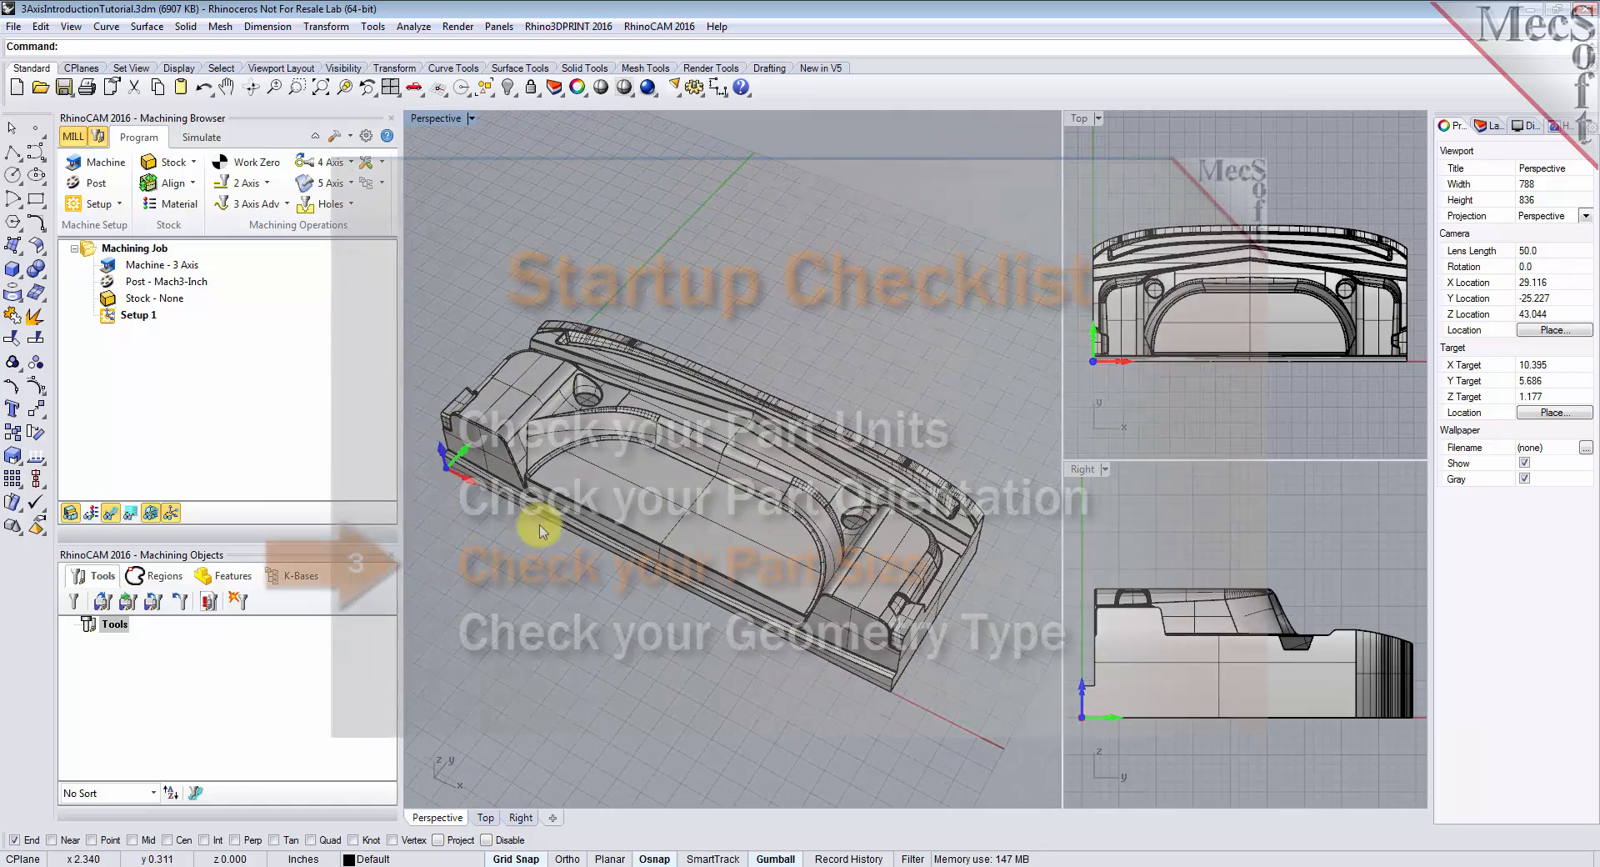
pyautogui.moveTo(643, 549); pyautogui.dragTo(653, 487, button='right')
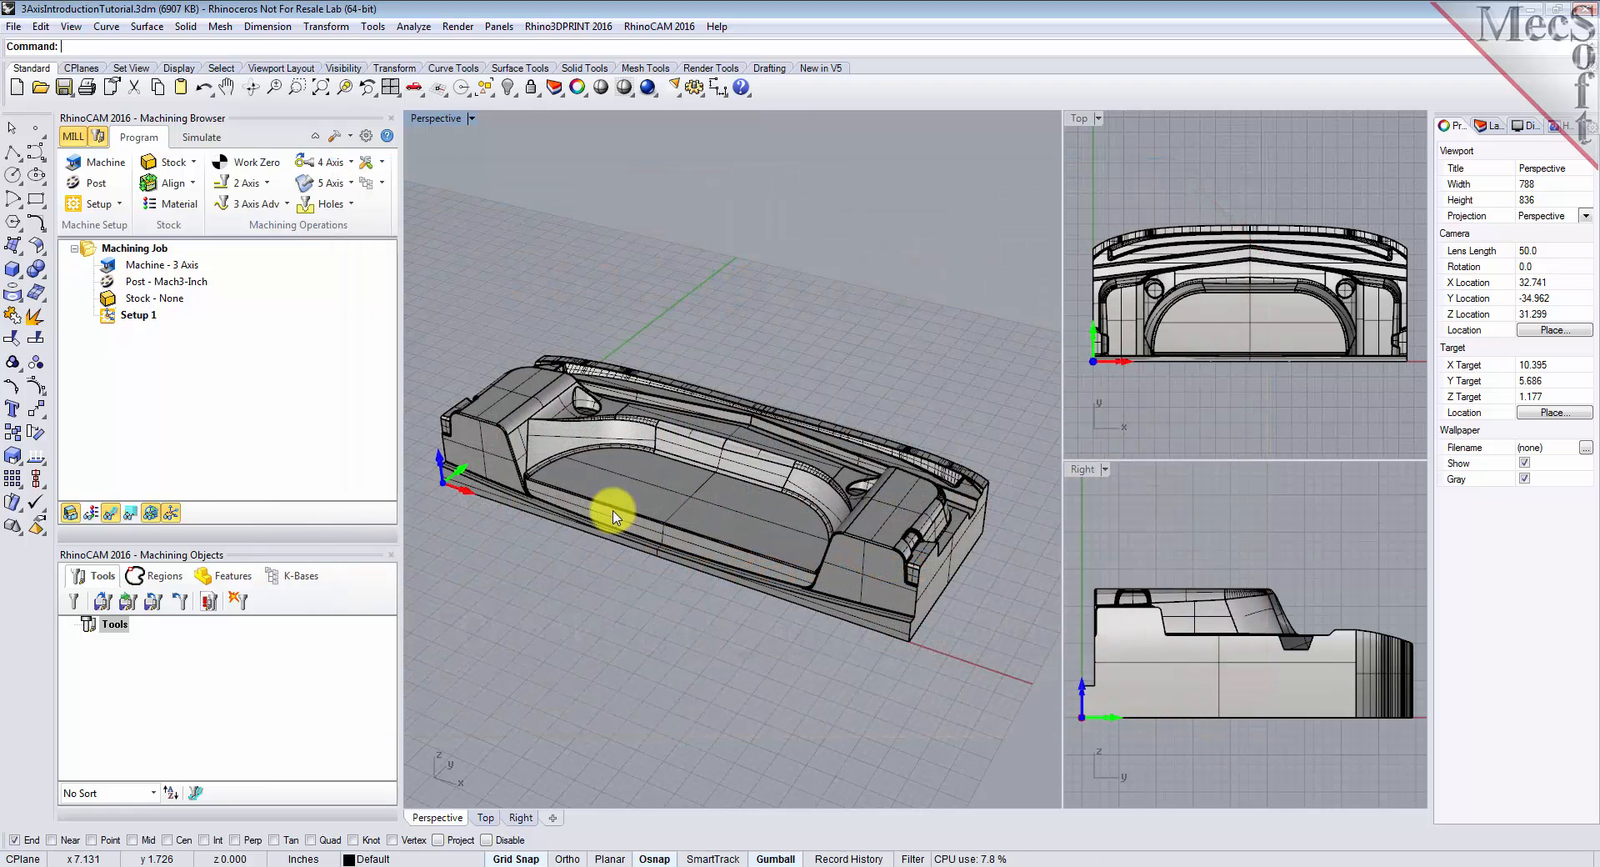
pyautogui.doubleClick(110, 305)
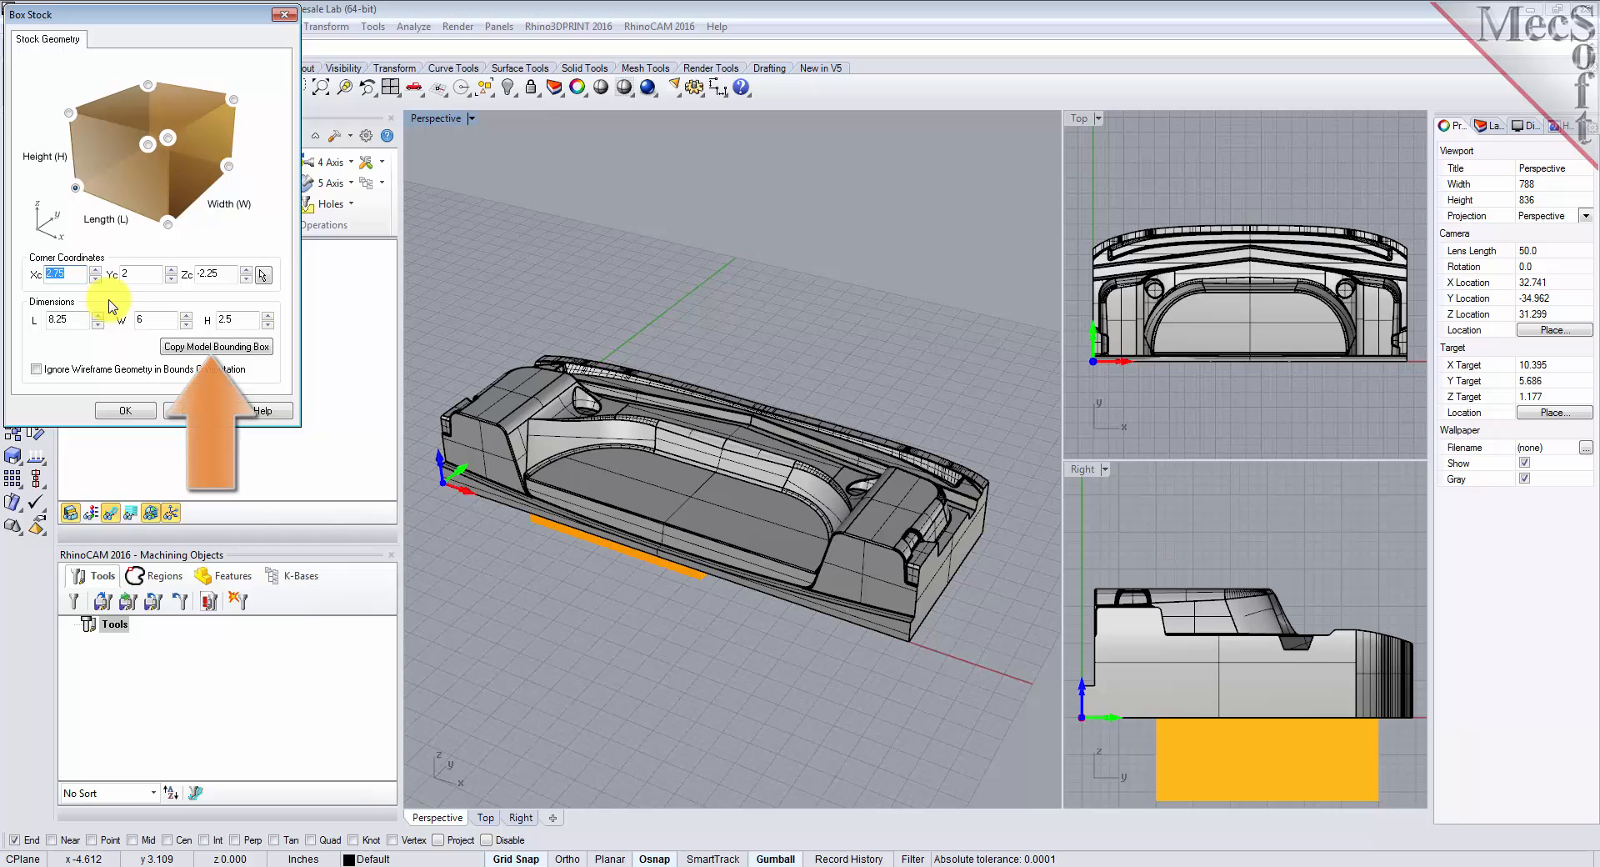
pyautogui.click(227, 349)
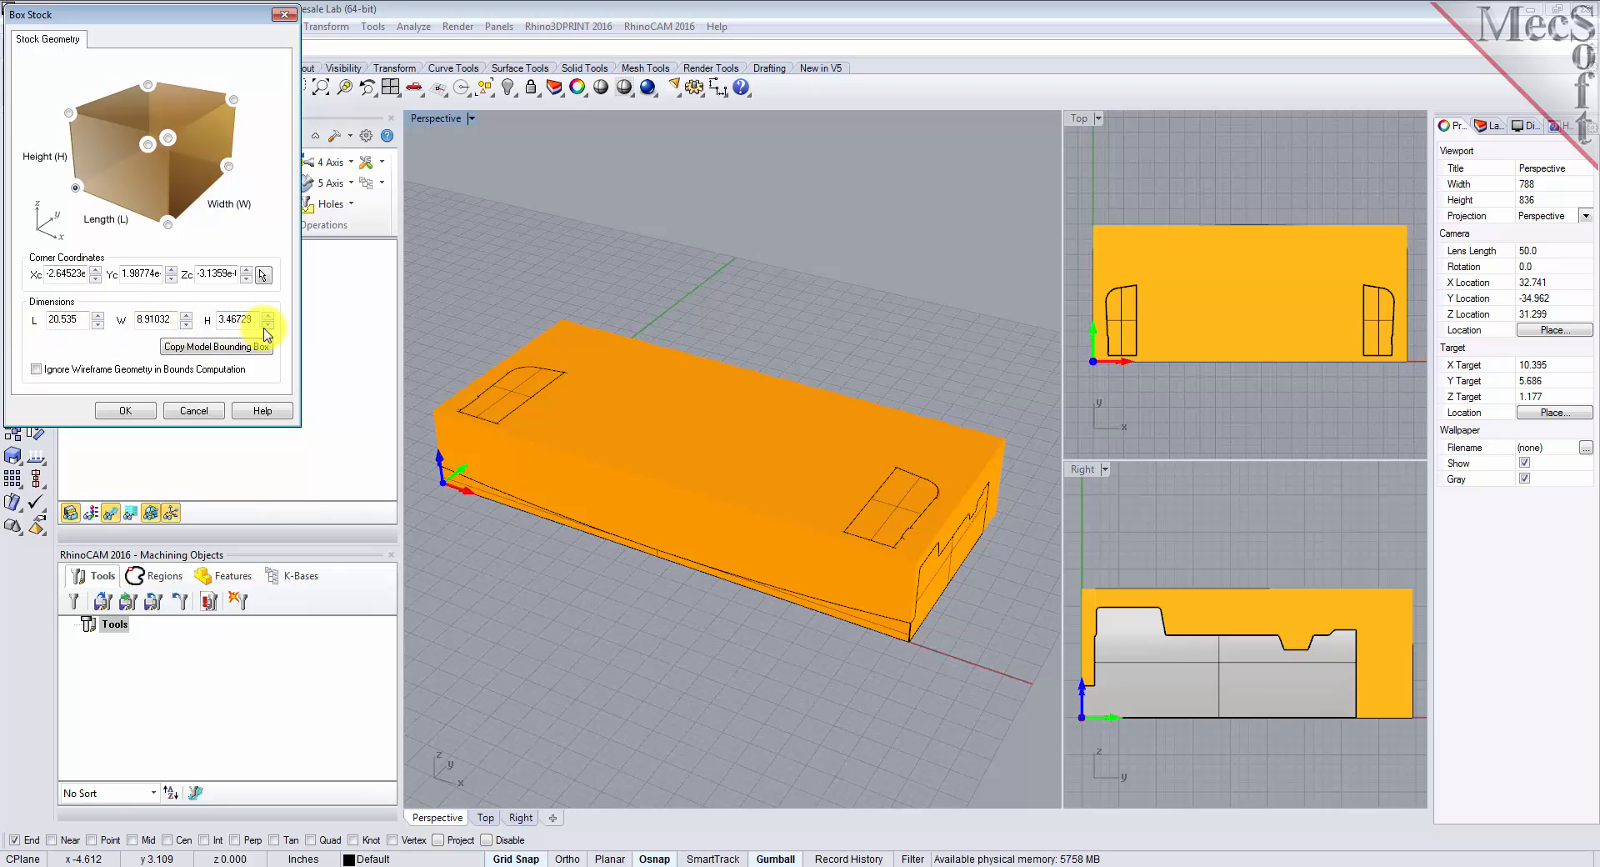
pyautogui.click(207, 414)
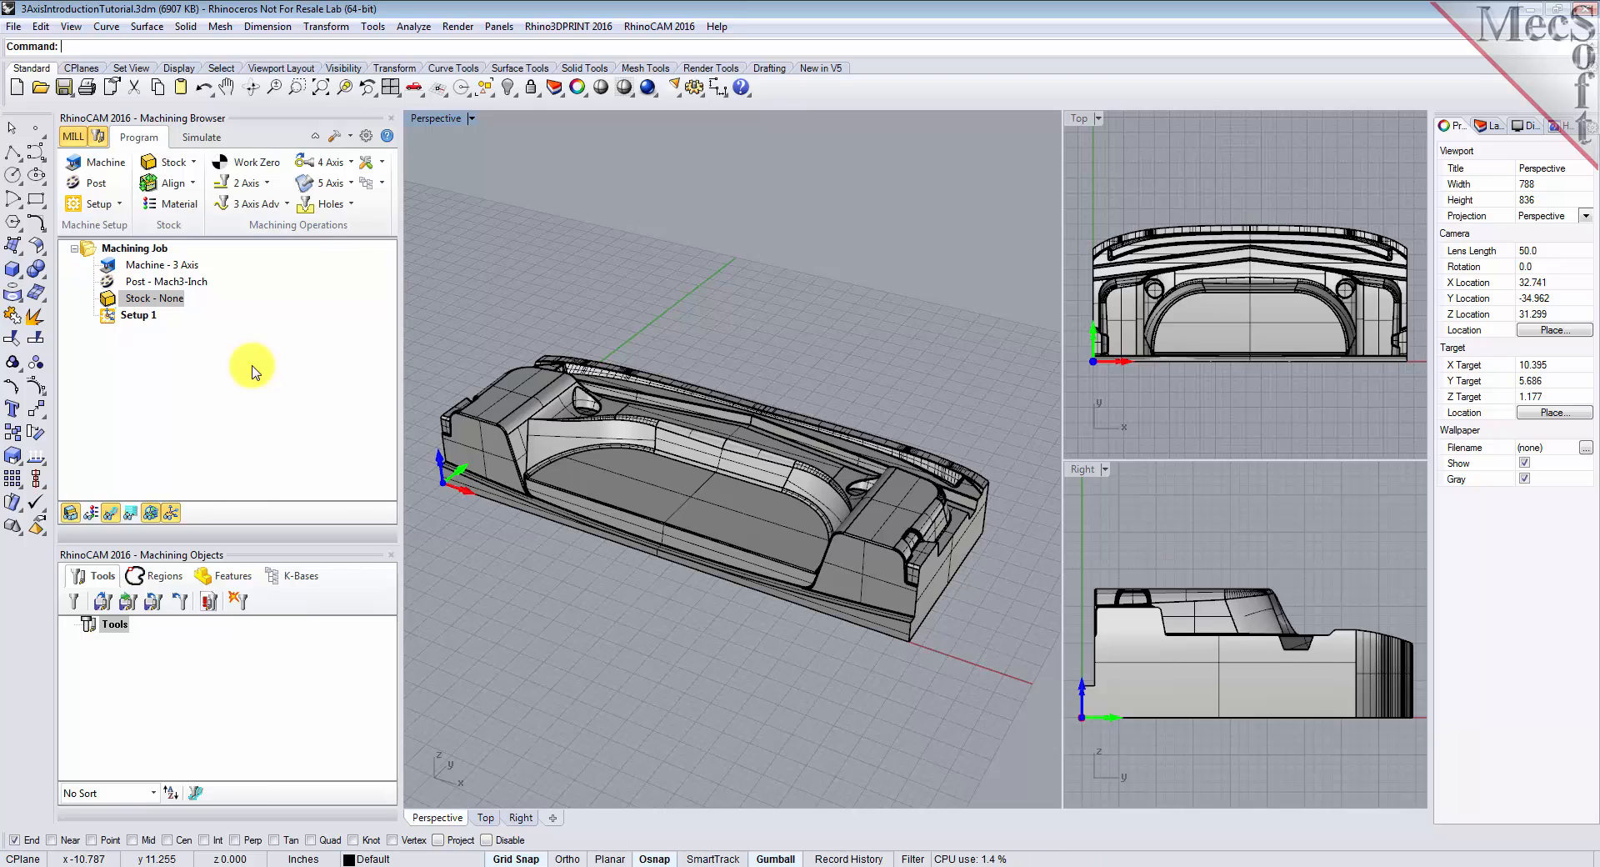
# - Define the machine tool with 3 Axis as the number of axes
pyautogui.click(107, 168)
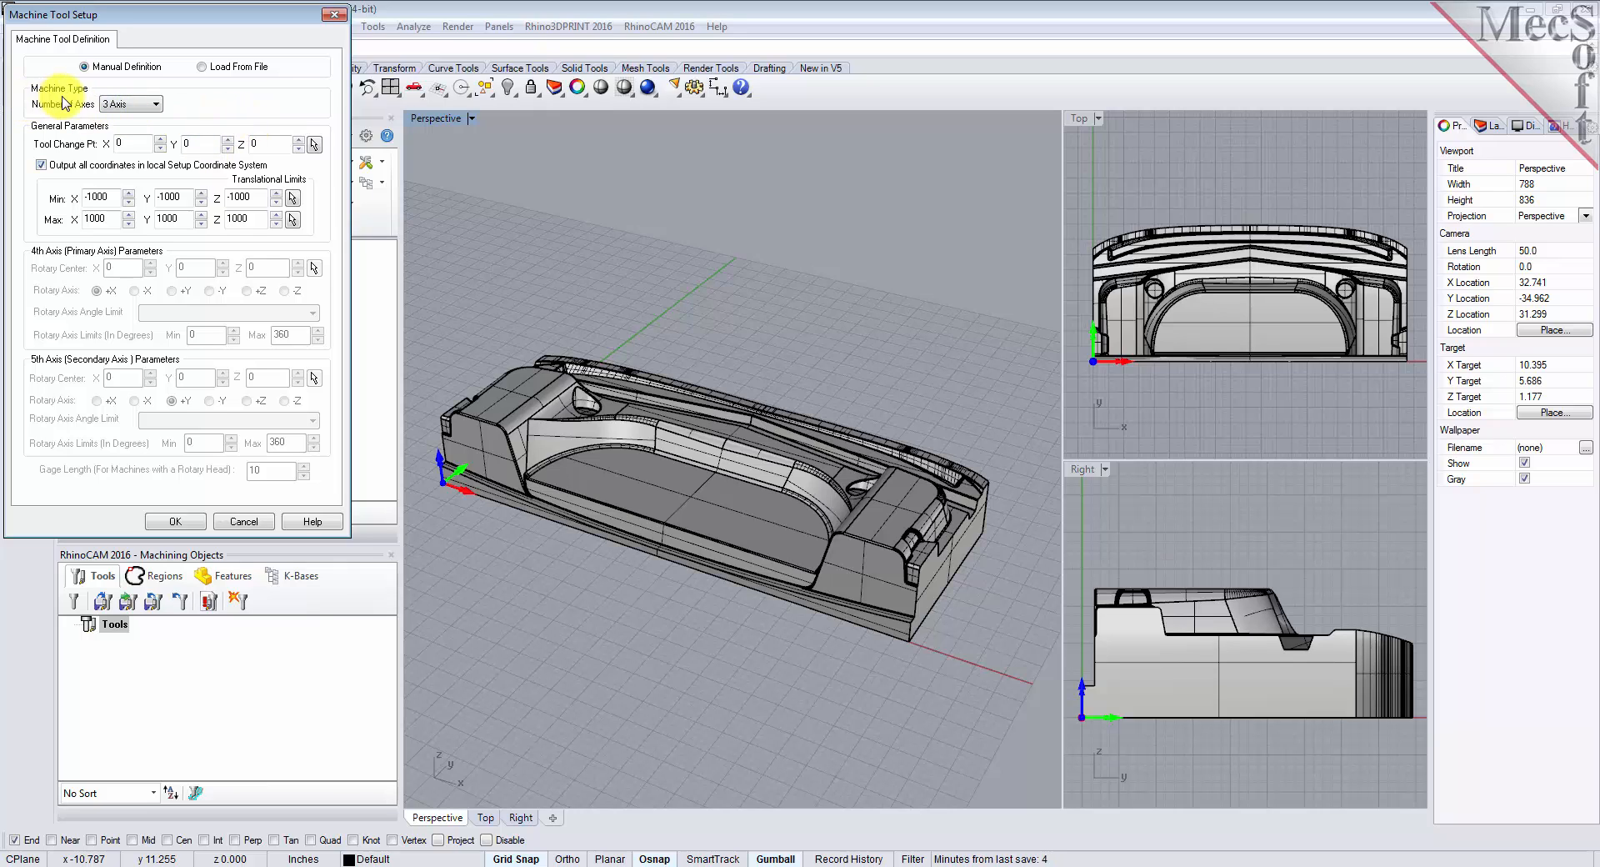
pyautogui.click(140, 104)
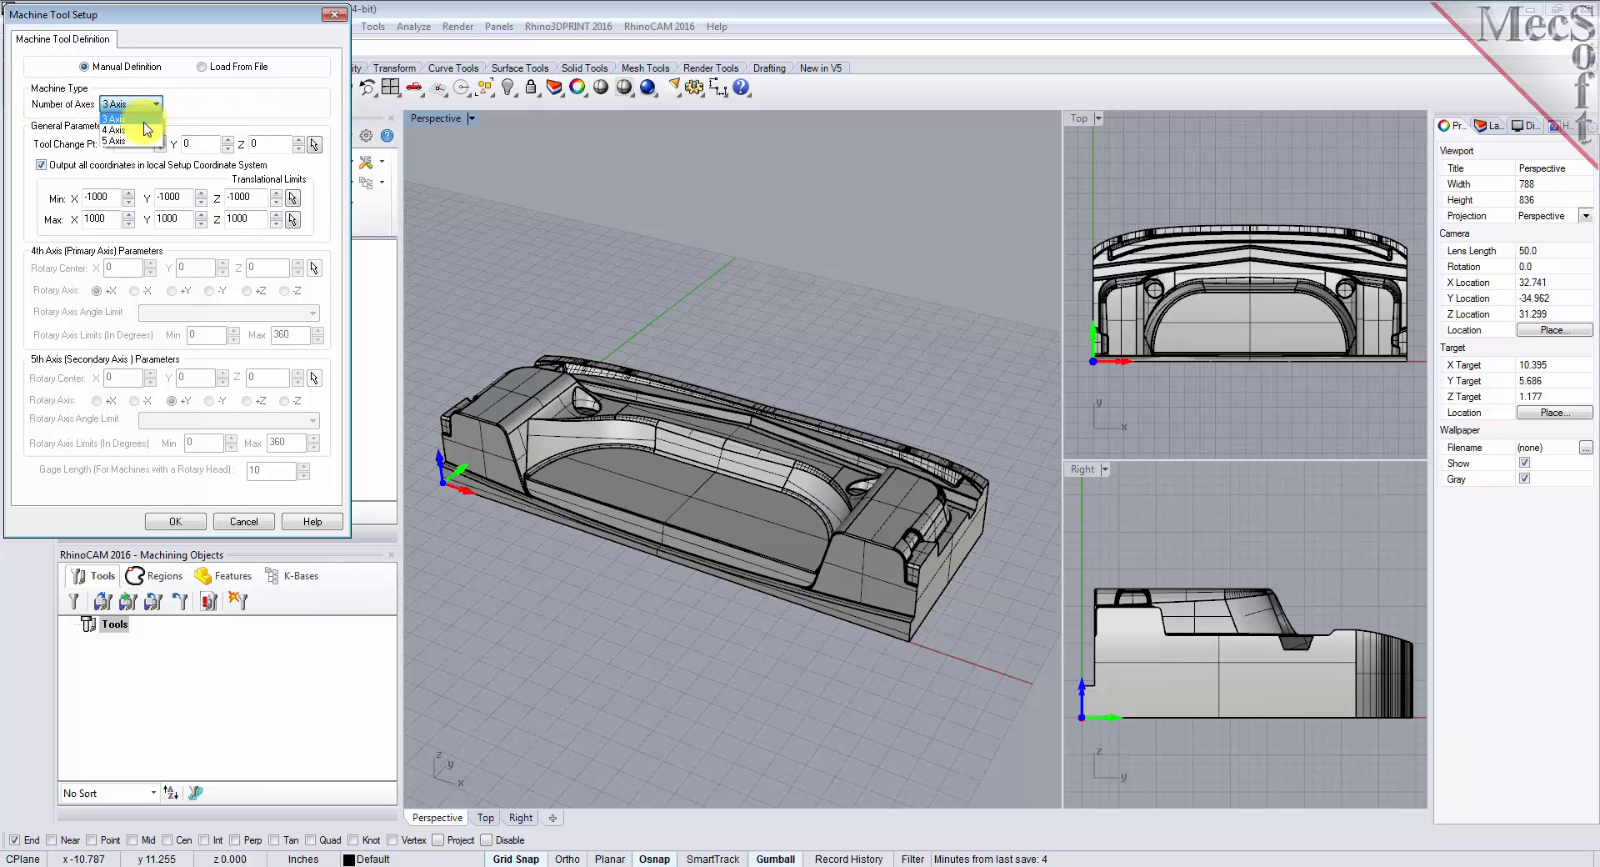
pyautogui.click(114, 118)
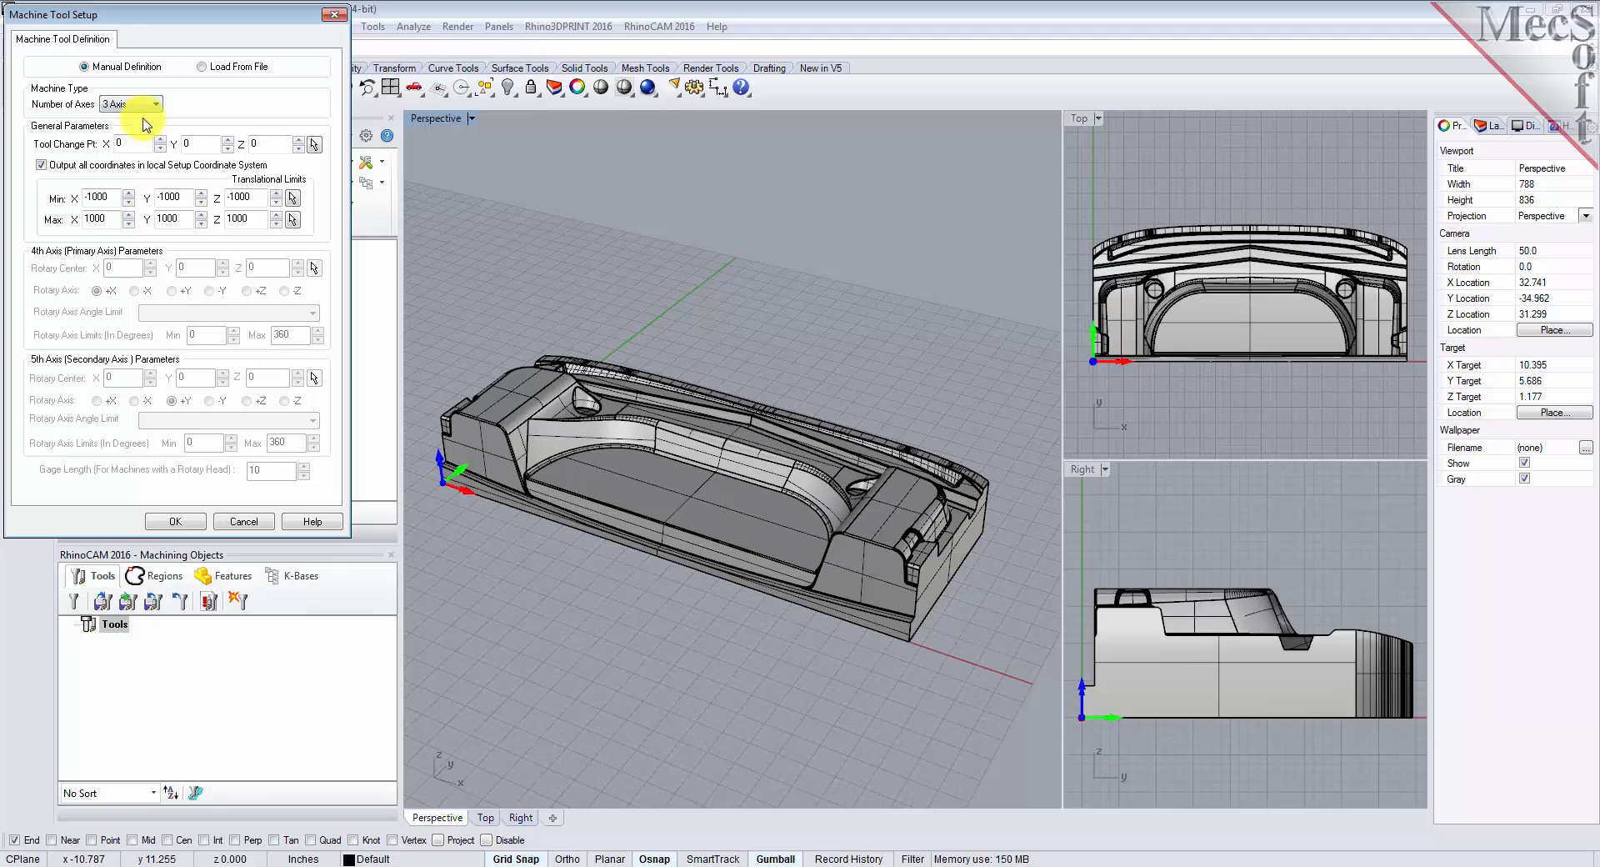
pyautogui.click(176, 520)
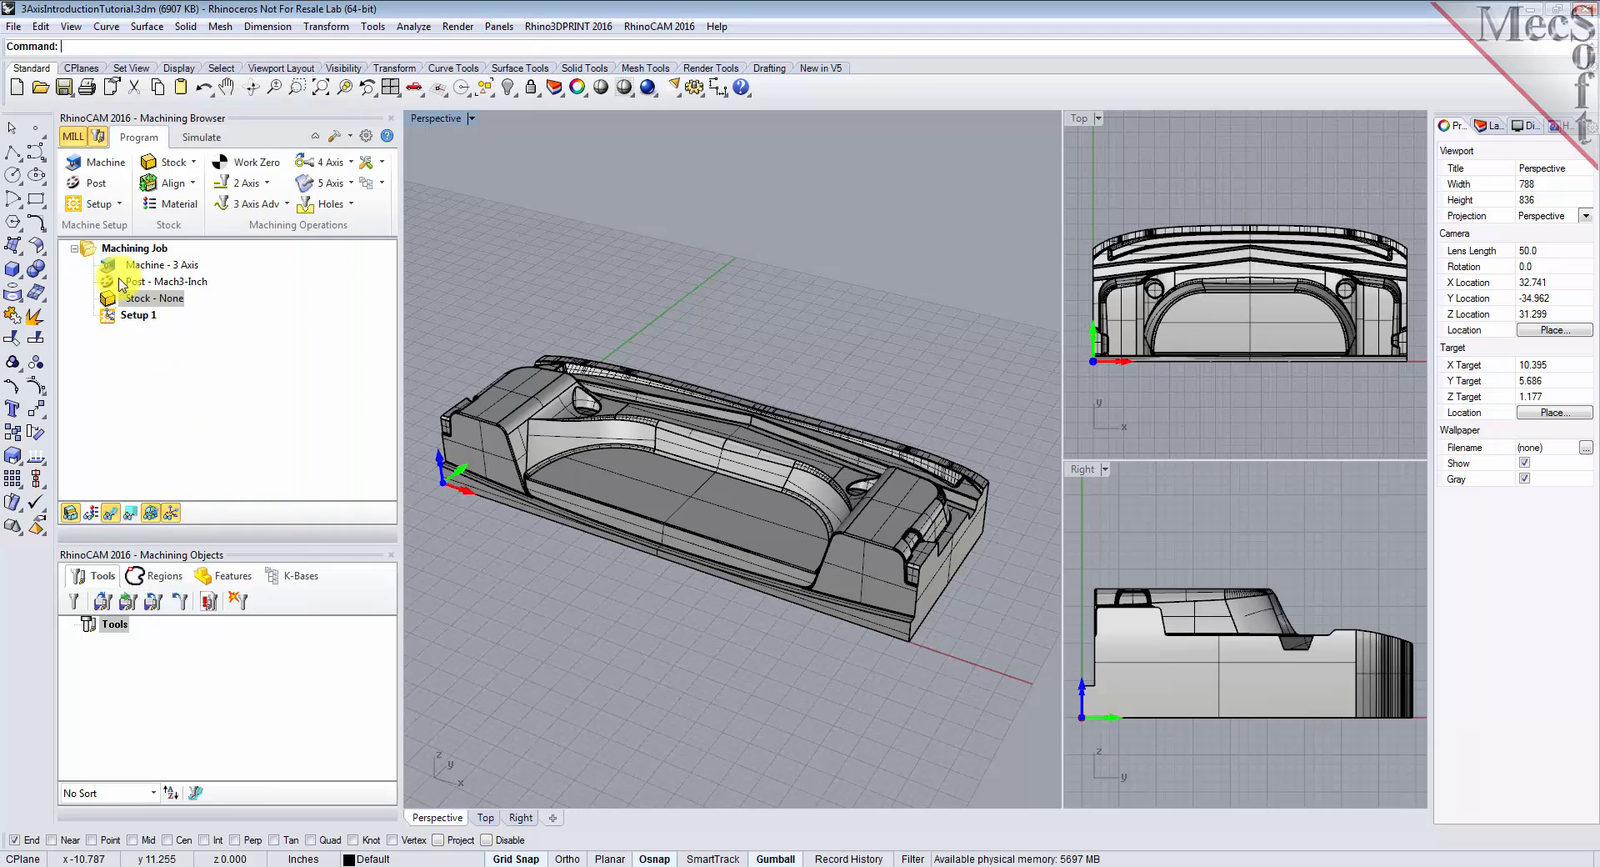
# - Set the post-processor to Haas with .nc as the posted file extension
pyautogui.click(111, 265)
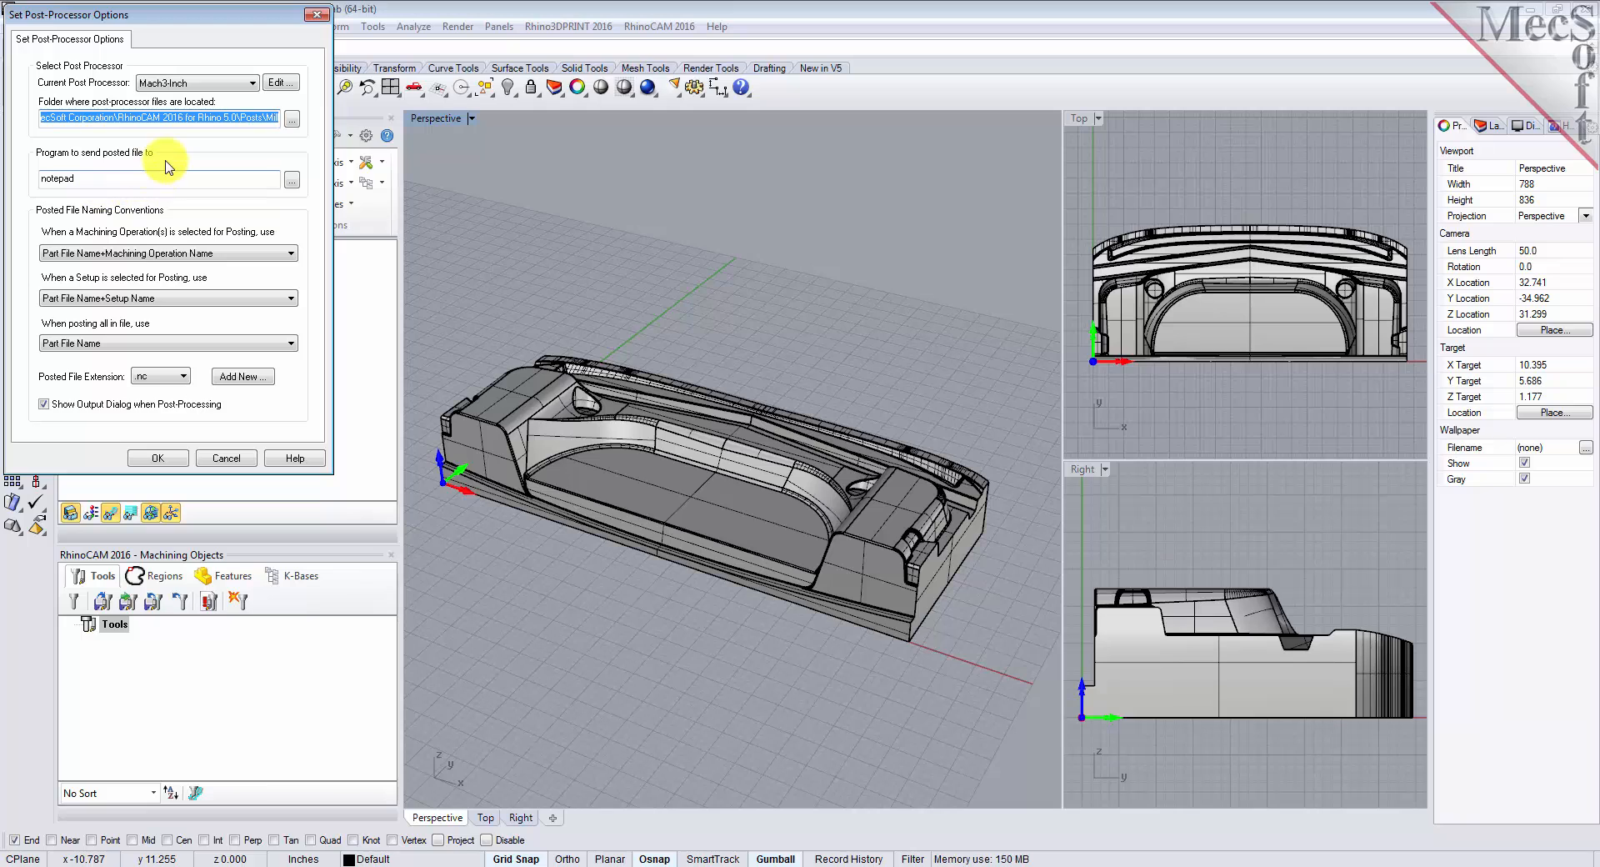
pyautogui.click(251, 83)
pyautogui.moveTo(253, 297); pyautogui.dragTo(253, 247)
pyautogui.click(157, 120)
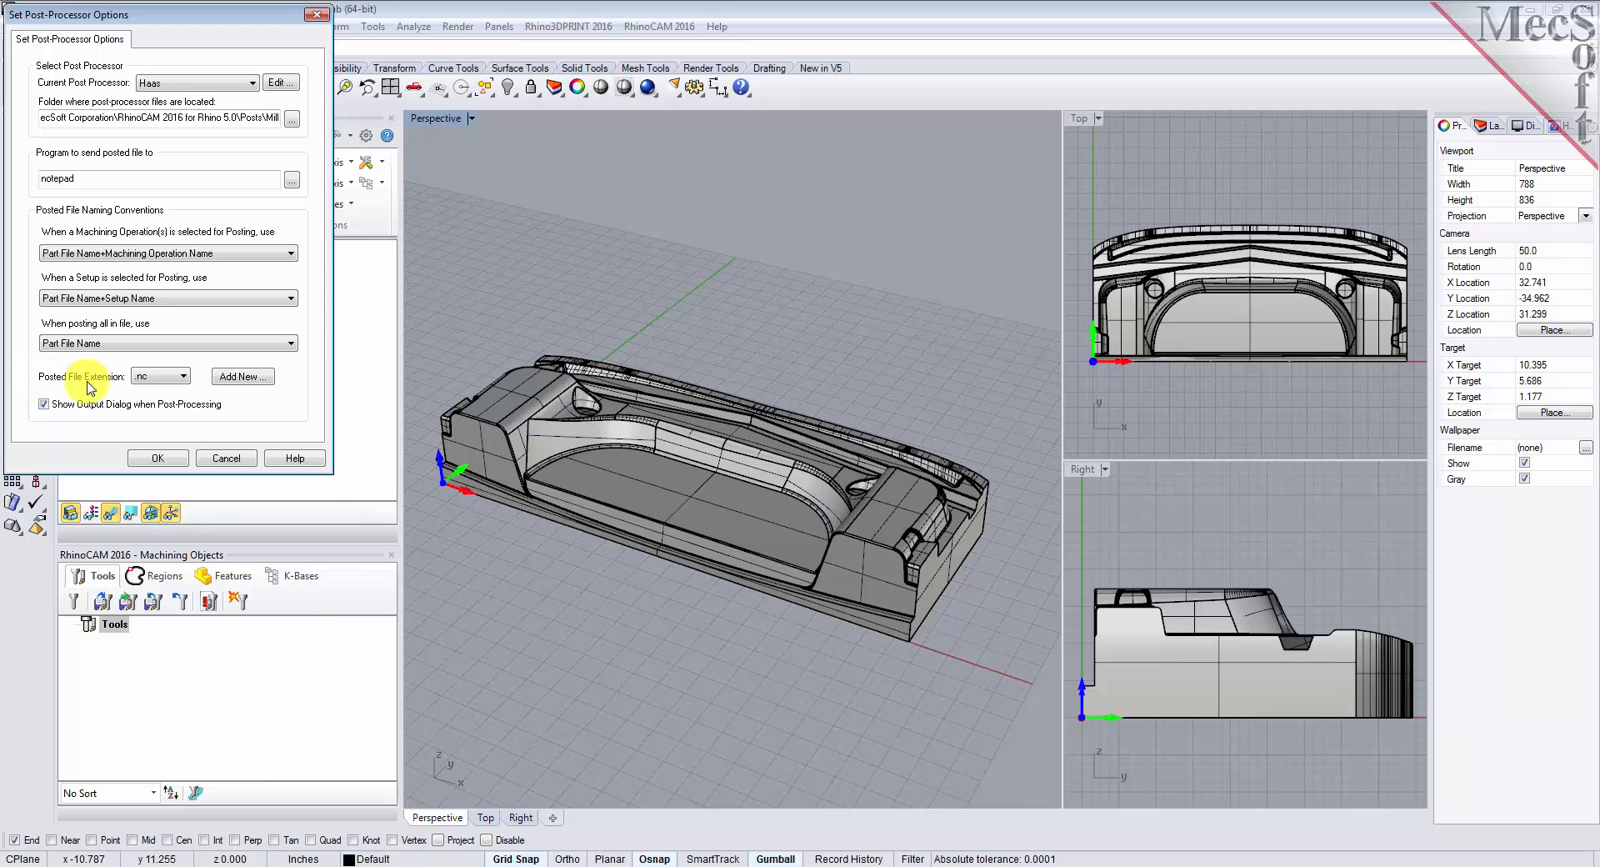
pyautogui.click(179, 379)
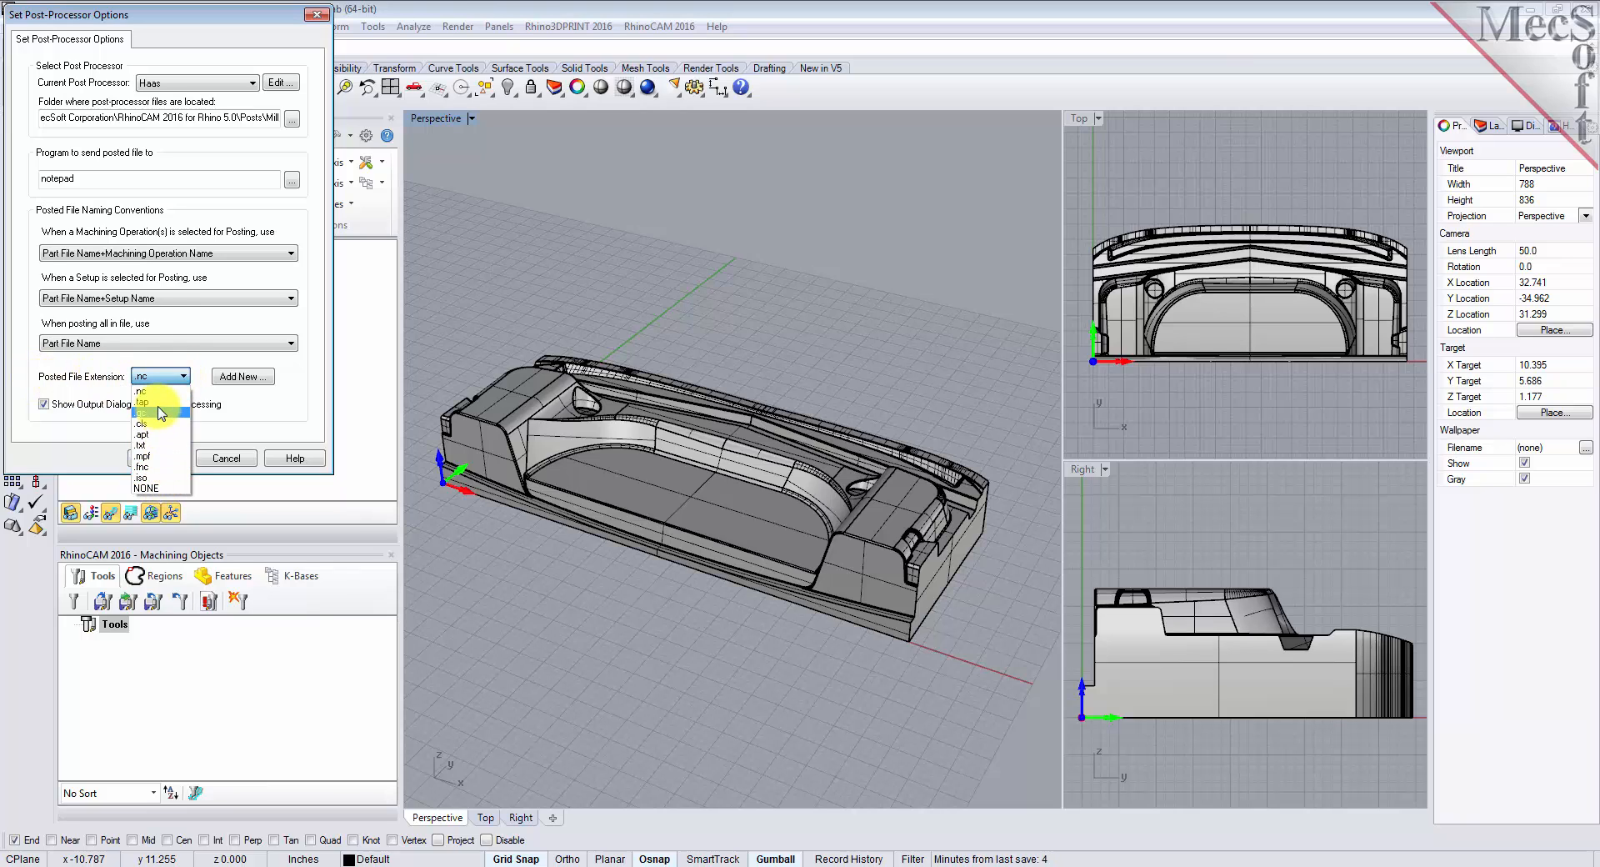
pyautogui.click(158, 393)
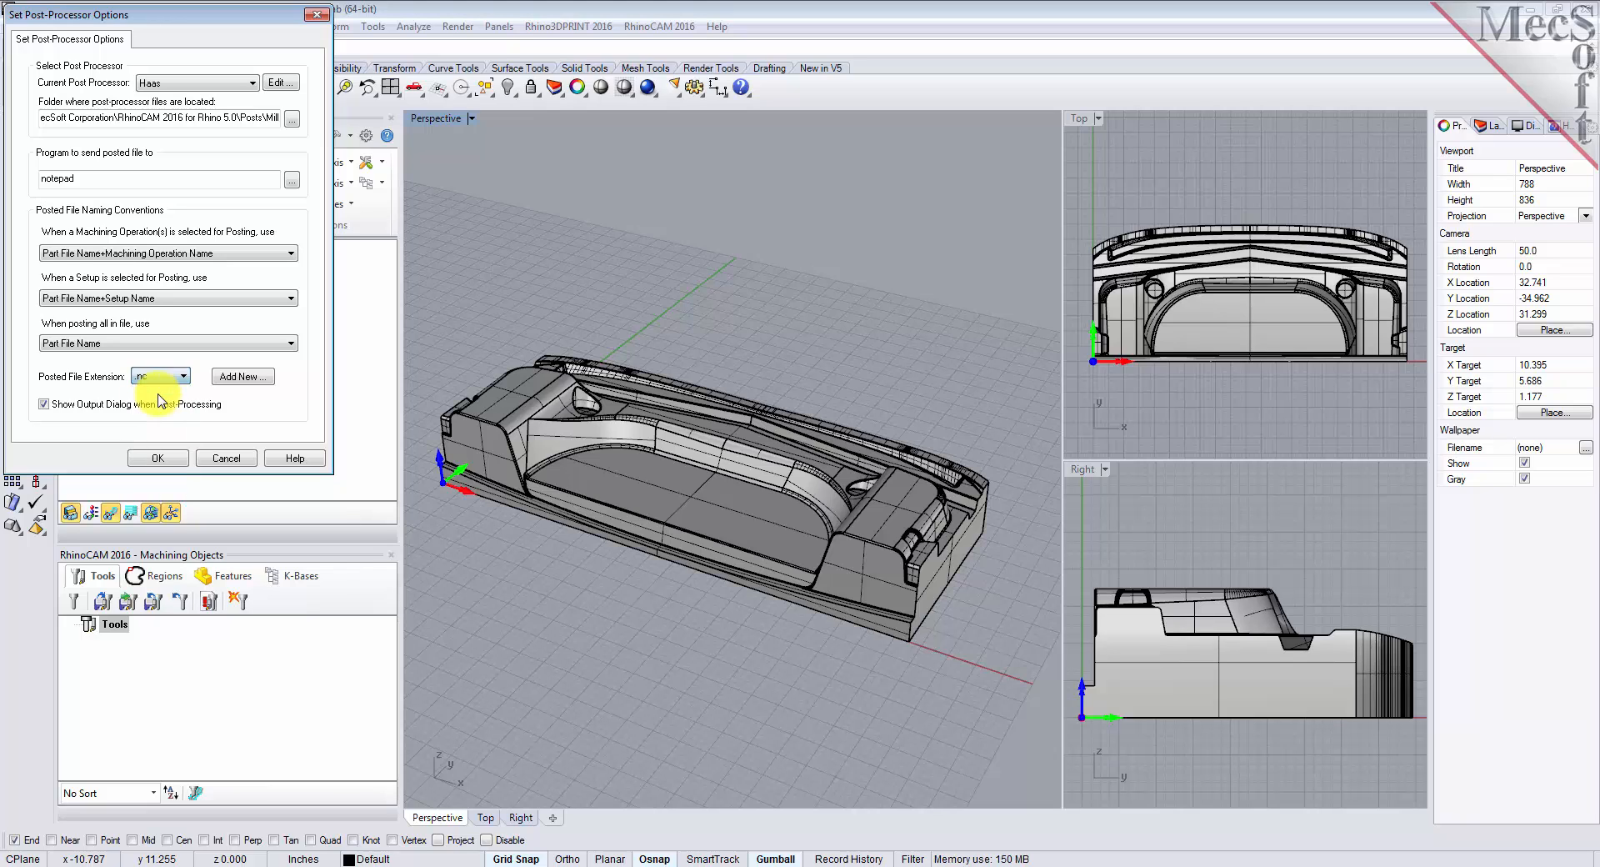
pyautogui.click(169, 461)
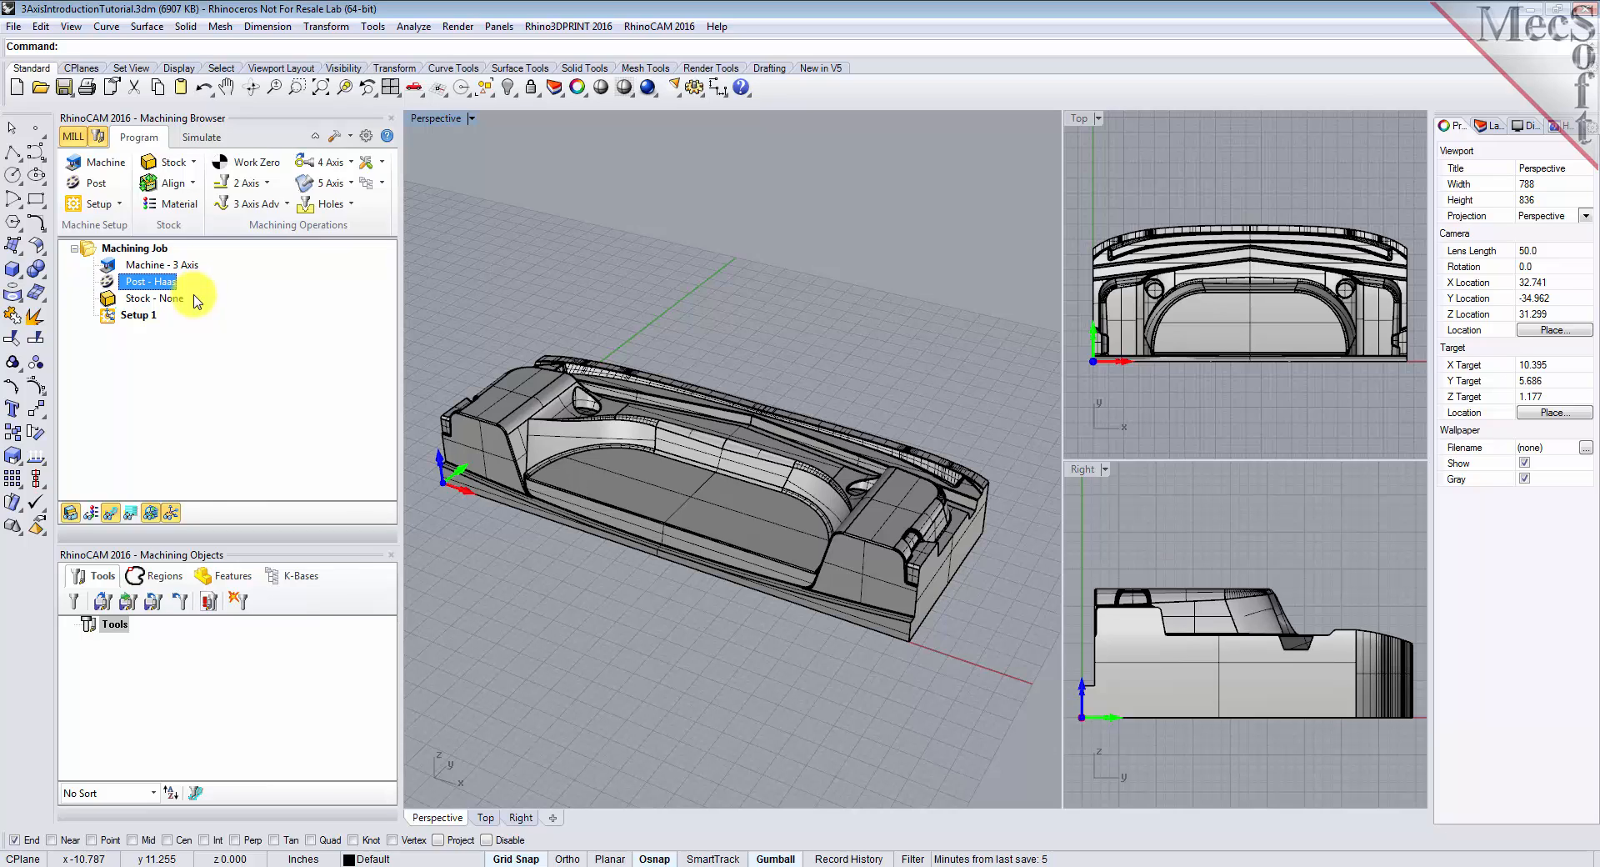
# - Create a box stock from the model bounding box, with height 3.75 and the lower front-left corner as its reference
pyautogui.click(151, 315)
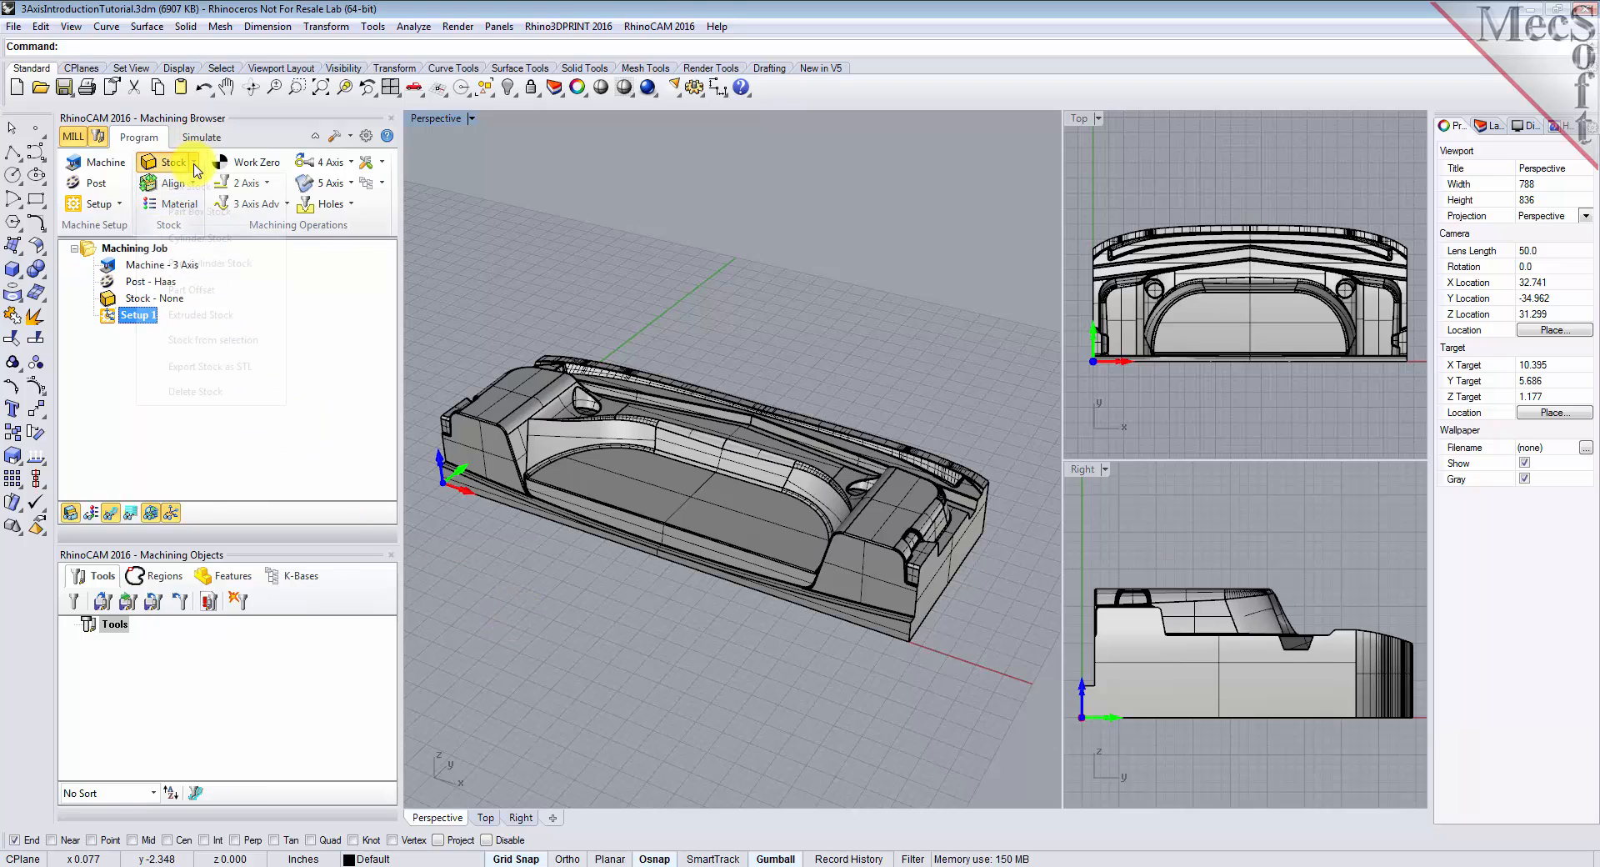
pyautogui.click(170, 162)
pyautogui.click(181, 188)
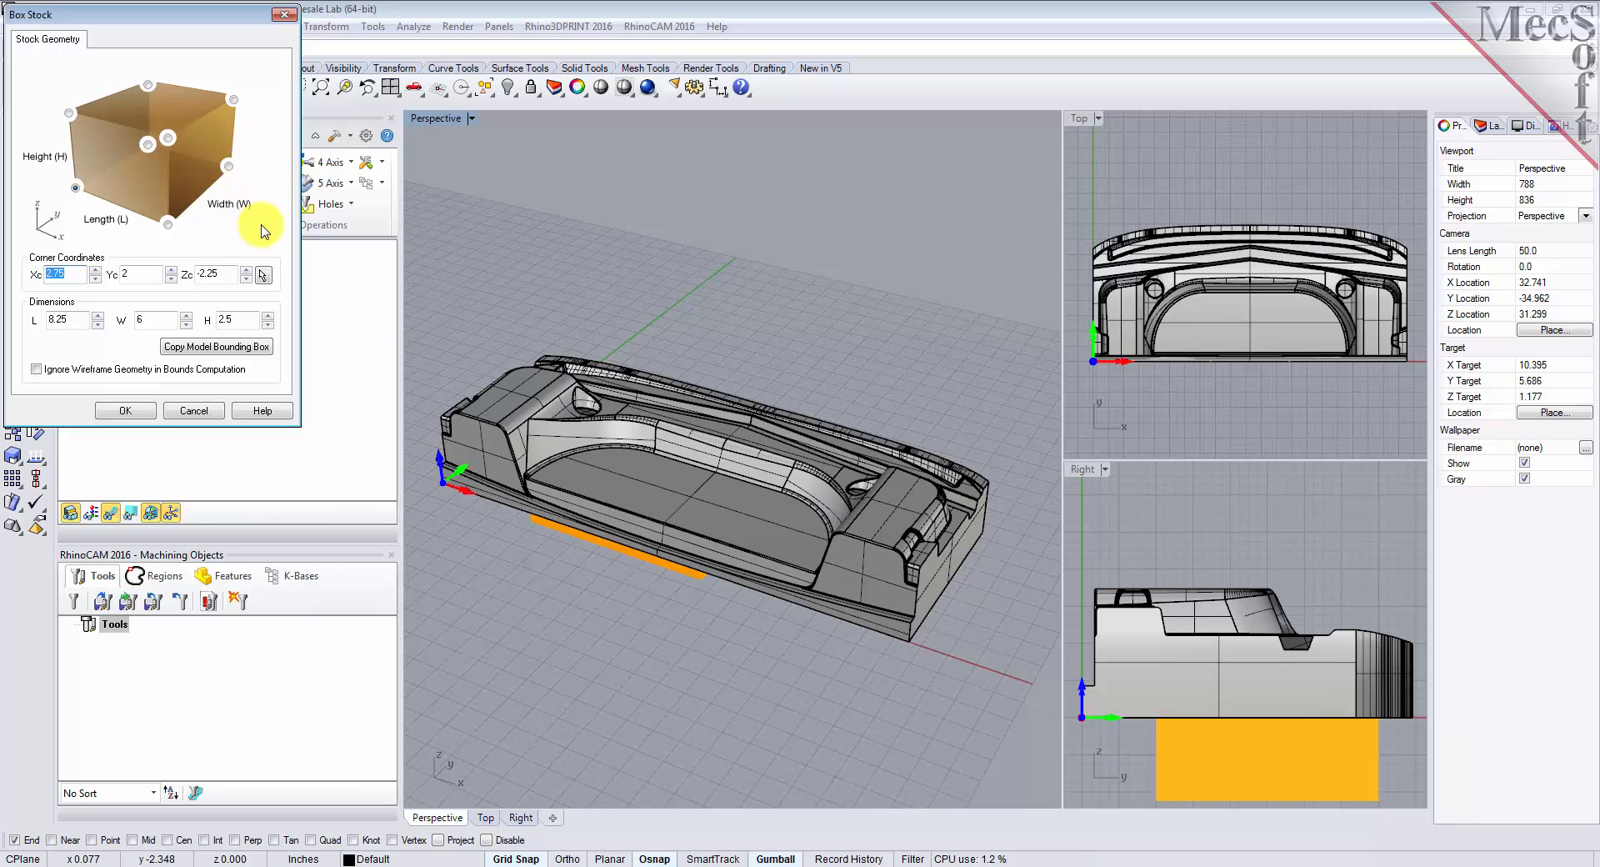
pyautogui.click(220, 346)
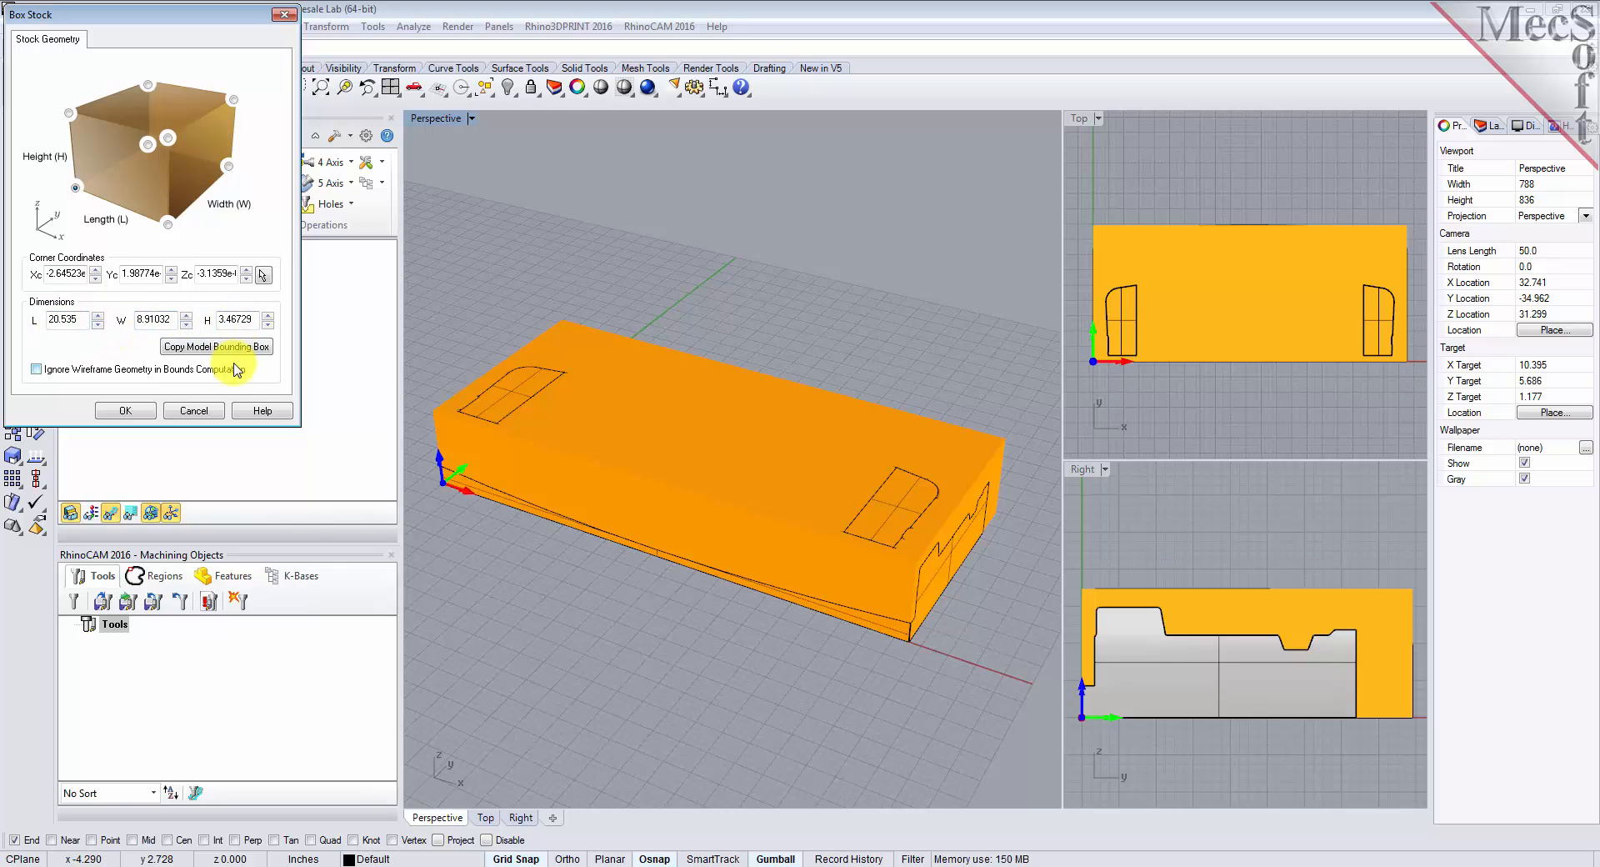
pyautogui.moveTo(229, 319); pyautogui.dragTo(253, 319)
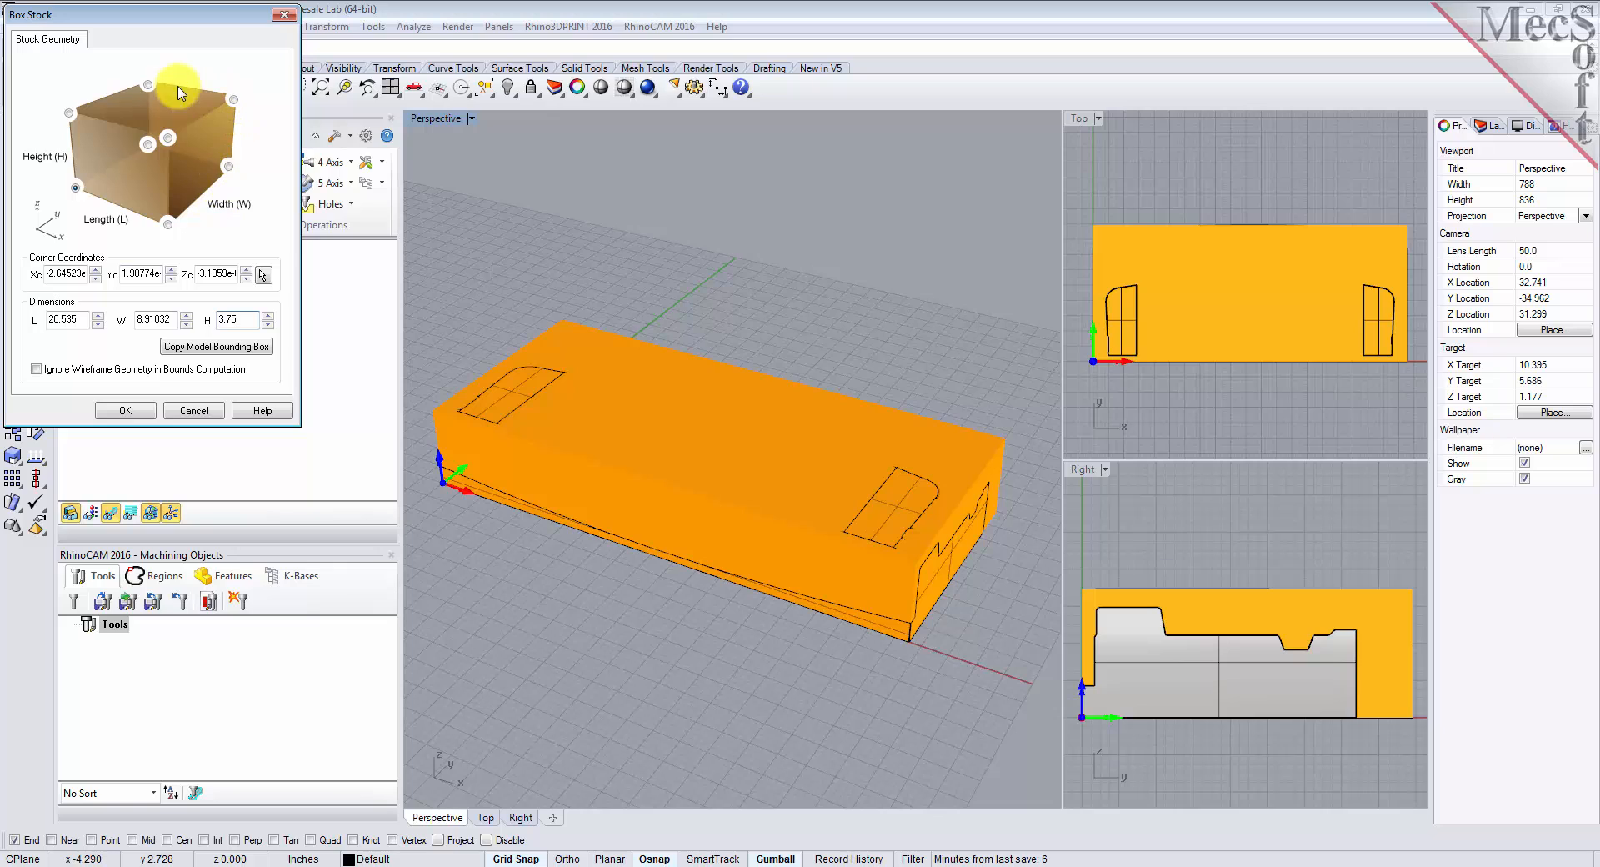
pyautogui.click(76, 189)
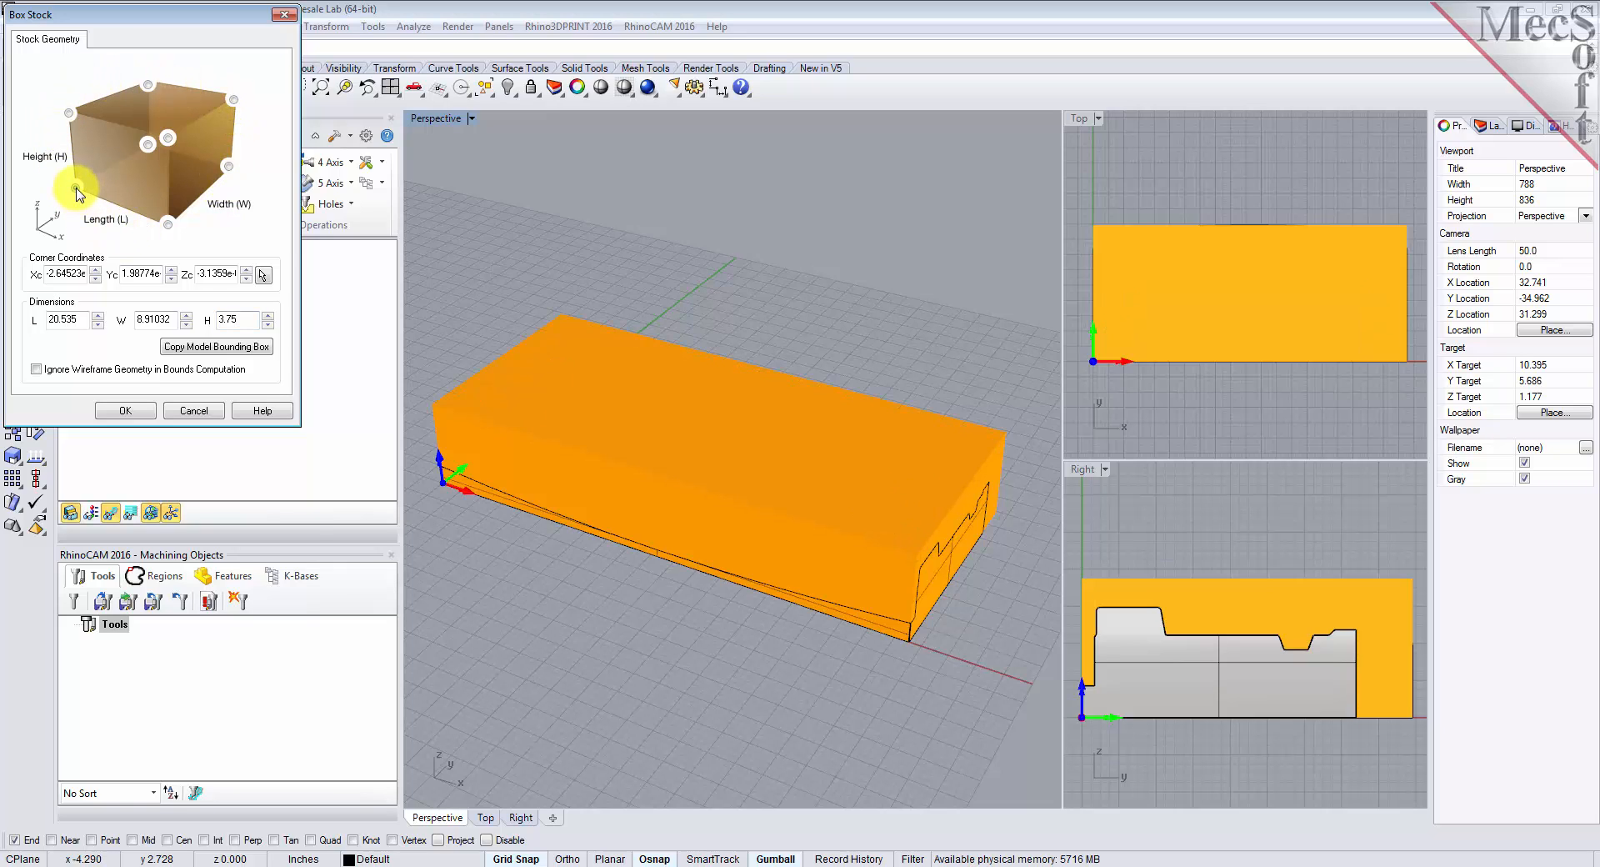
pyautogui.click(133, 411)
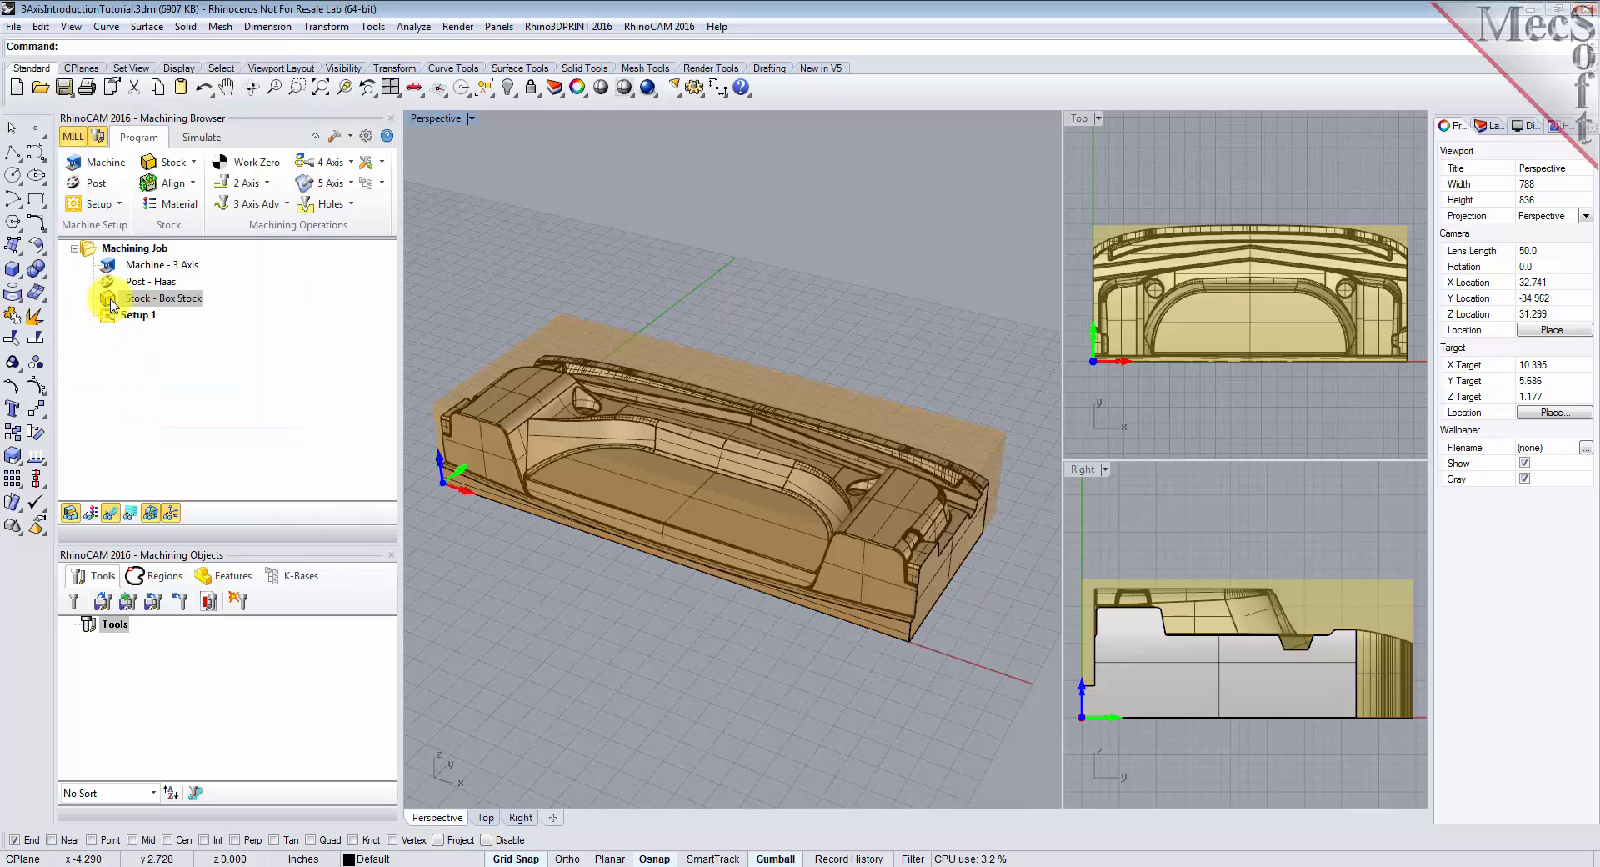
# - Toggle the box stock's visibility off and back on to compare it with the part
pyautogui.click(109, 299)
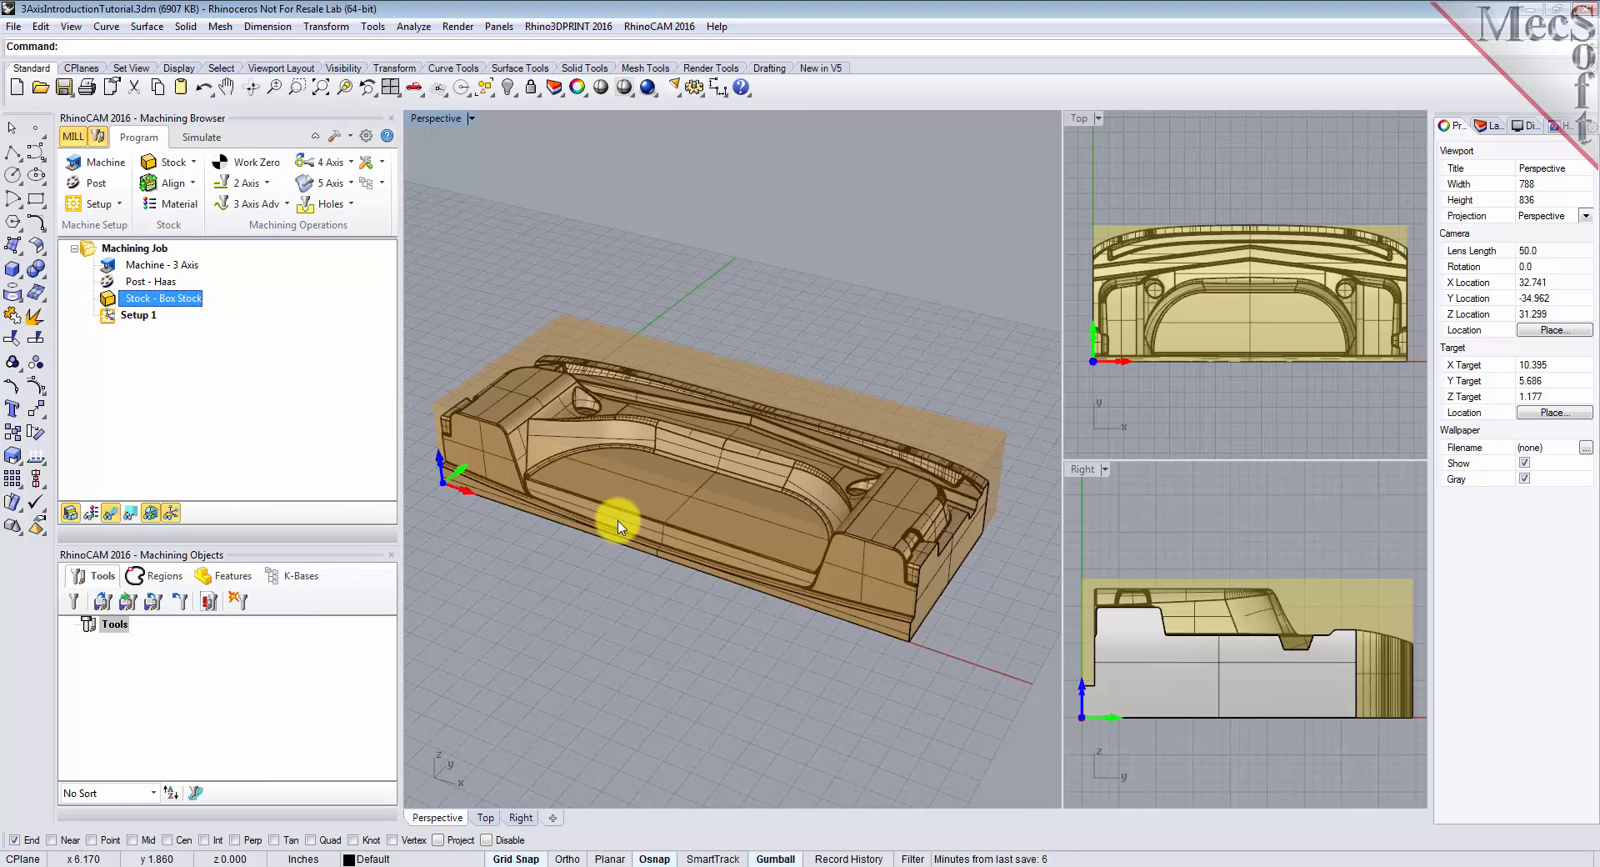
pyautogui.click(71, 514)
pyautogui.click(71, 514)
pyautogui.click(71, 515)
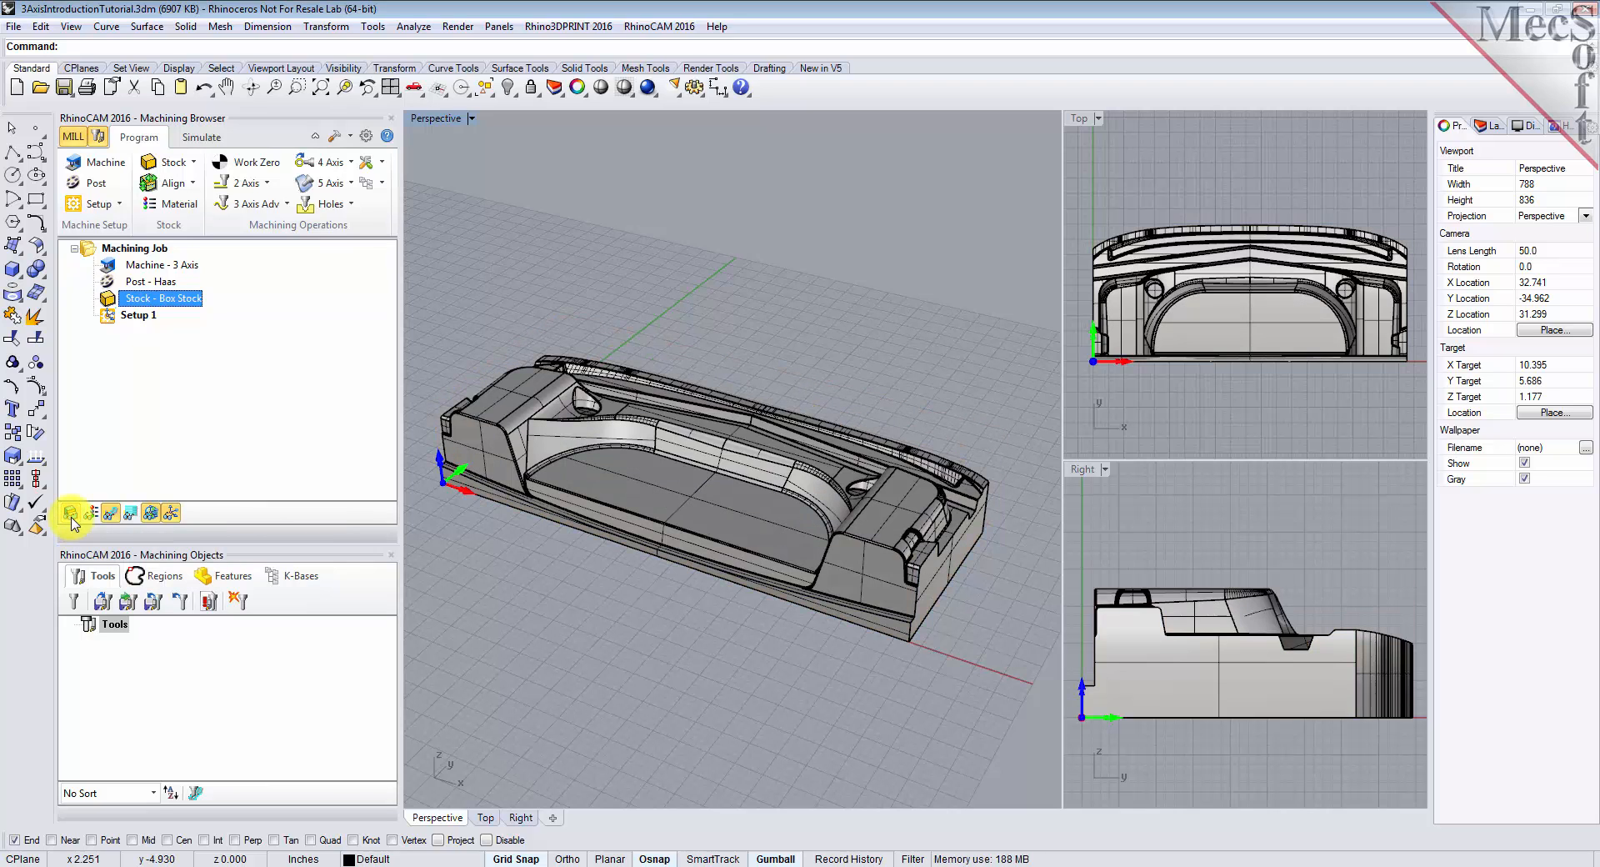
pyautogui.click(70, 514)
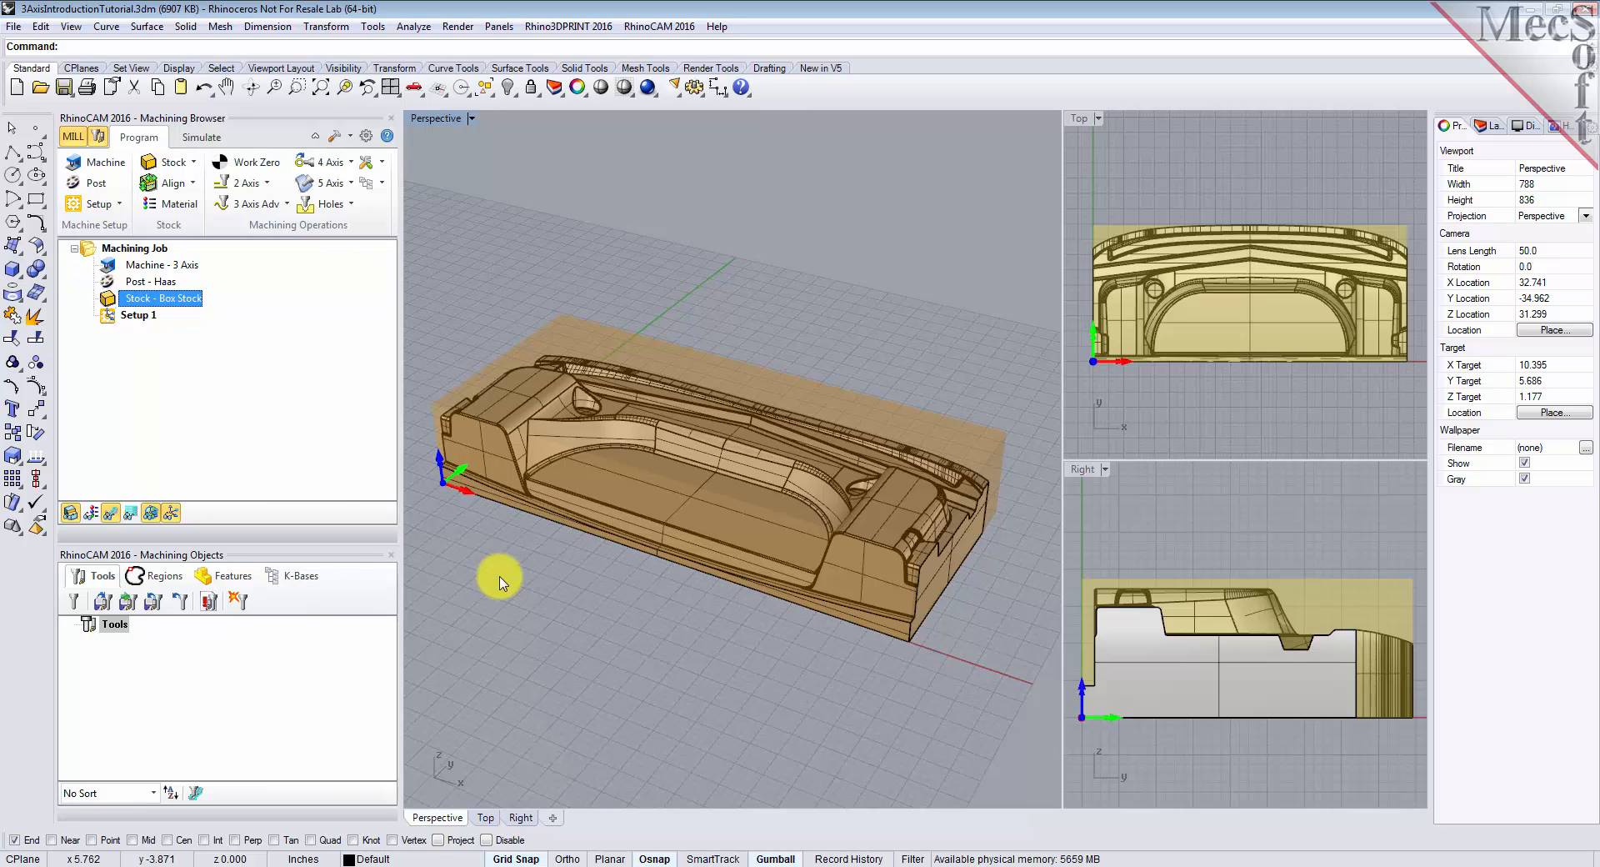
# - Align the box stock to the part with Bottom Z alignment and Center XY alignment
pyautogui.click(194, 185)
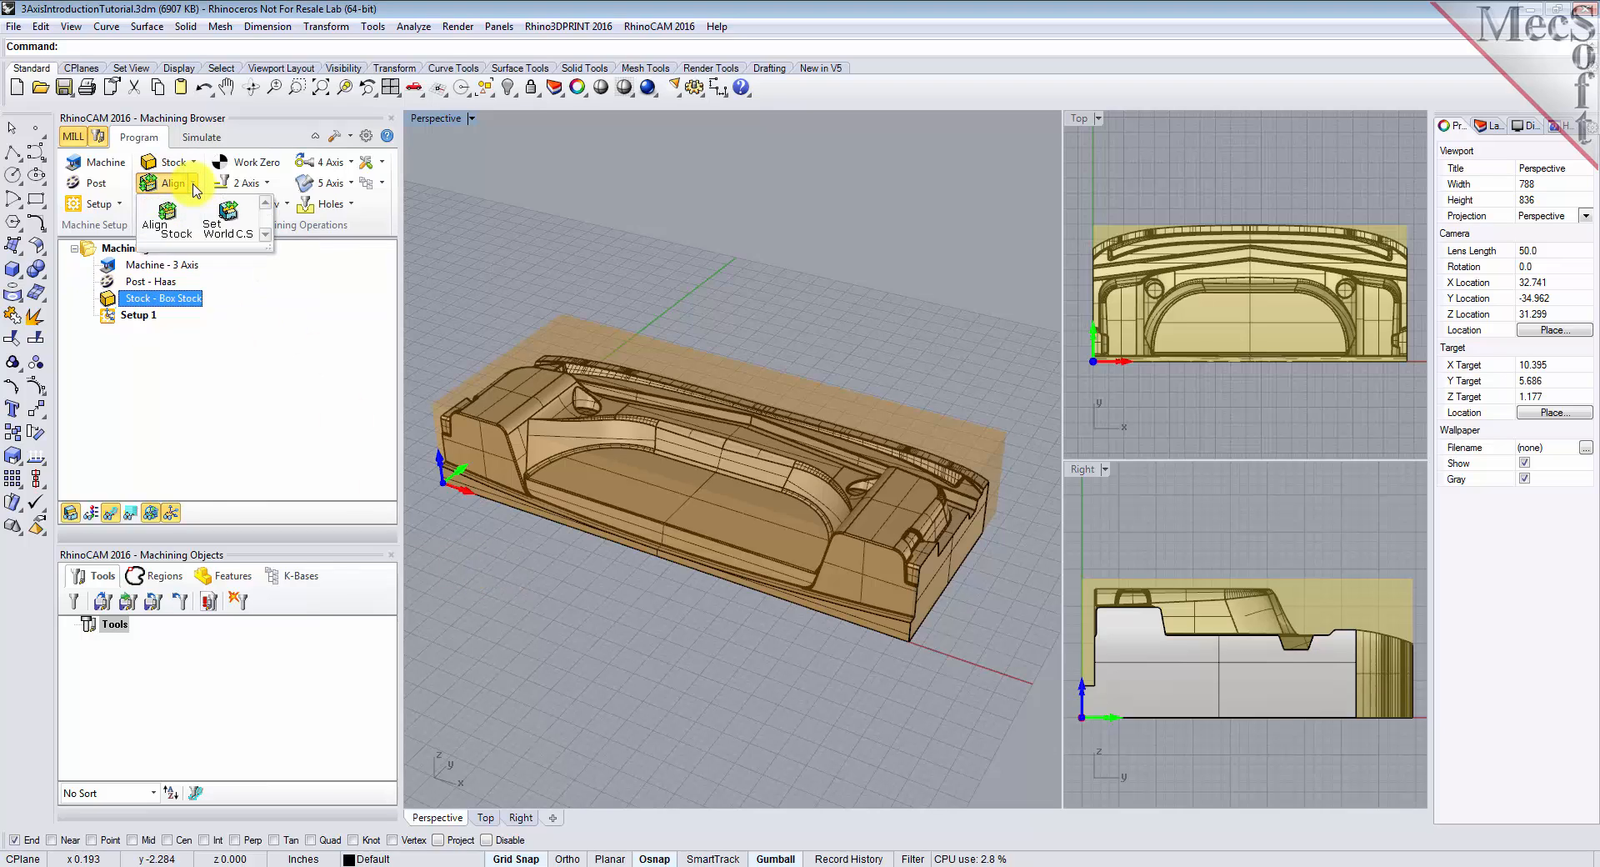
pyautogui.click(186, 228)
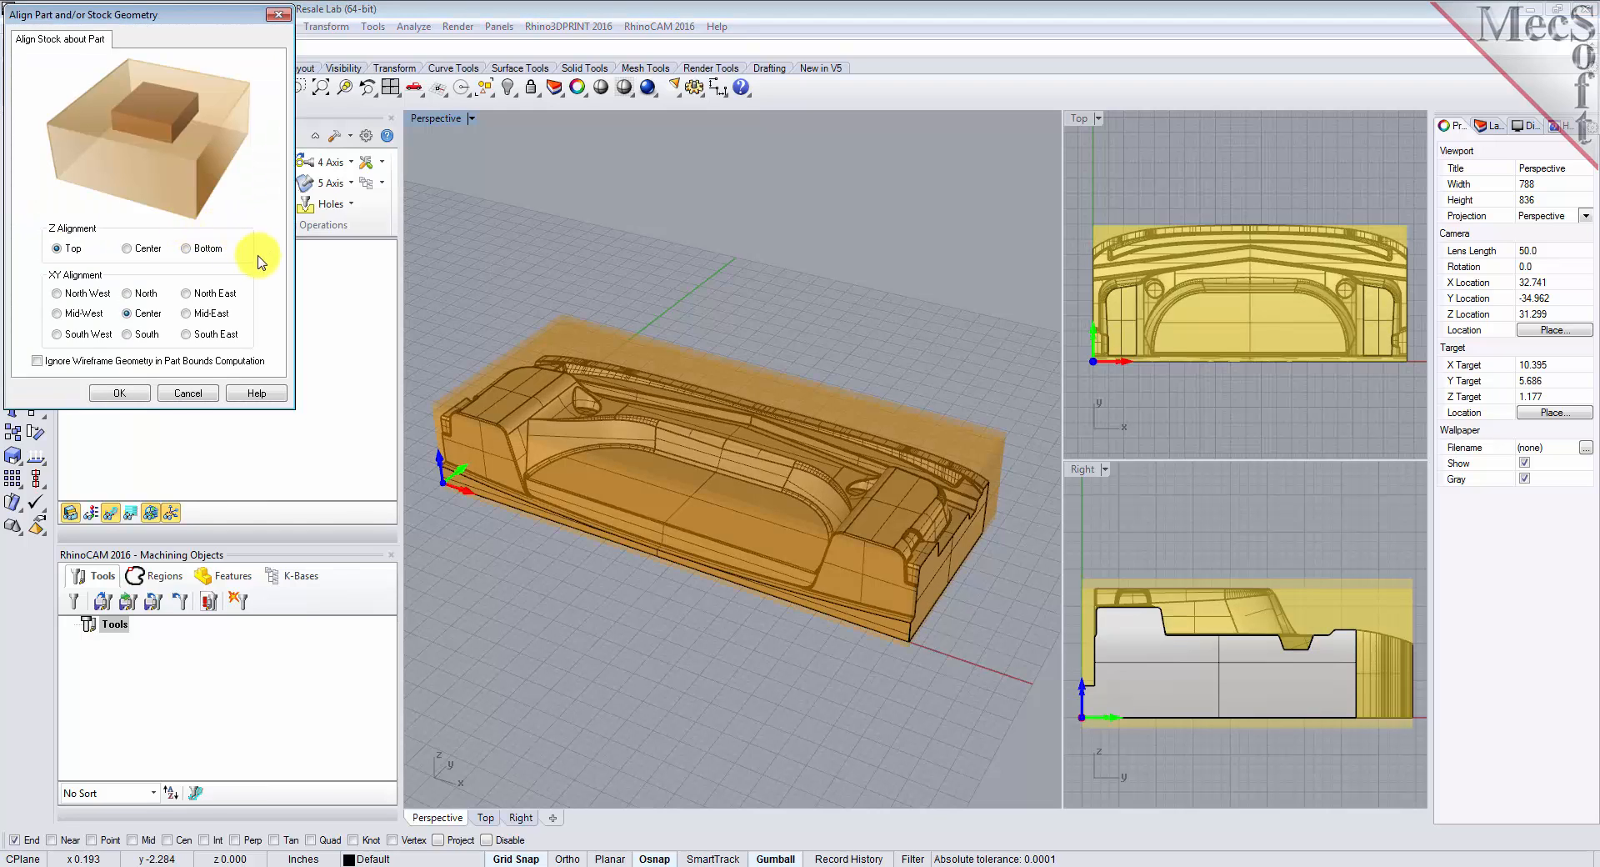
pyautogui.moveTo(722, 560); pyautogui.dragTo(718, 503, button='right')
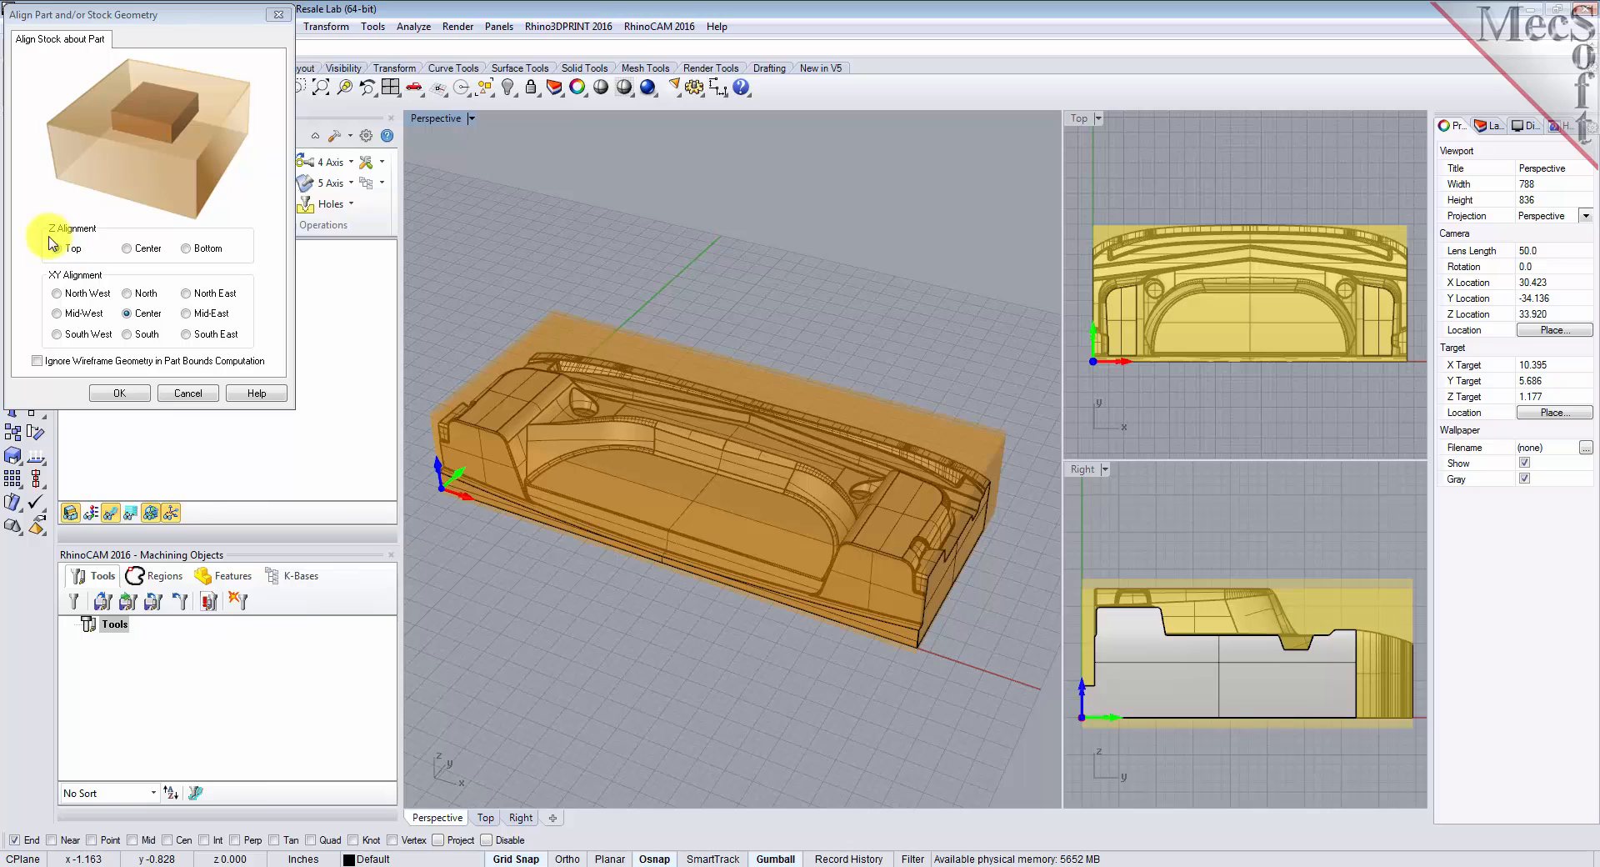
pyautogui.click(187, 249)
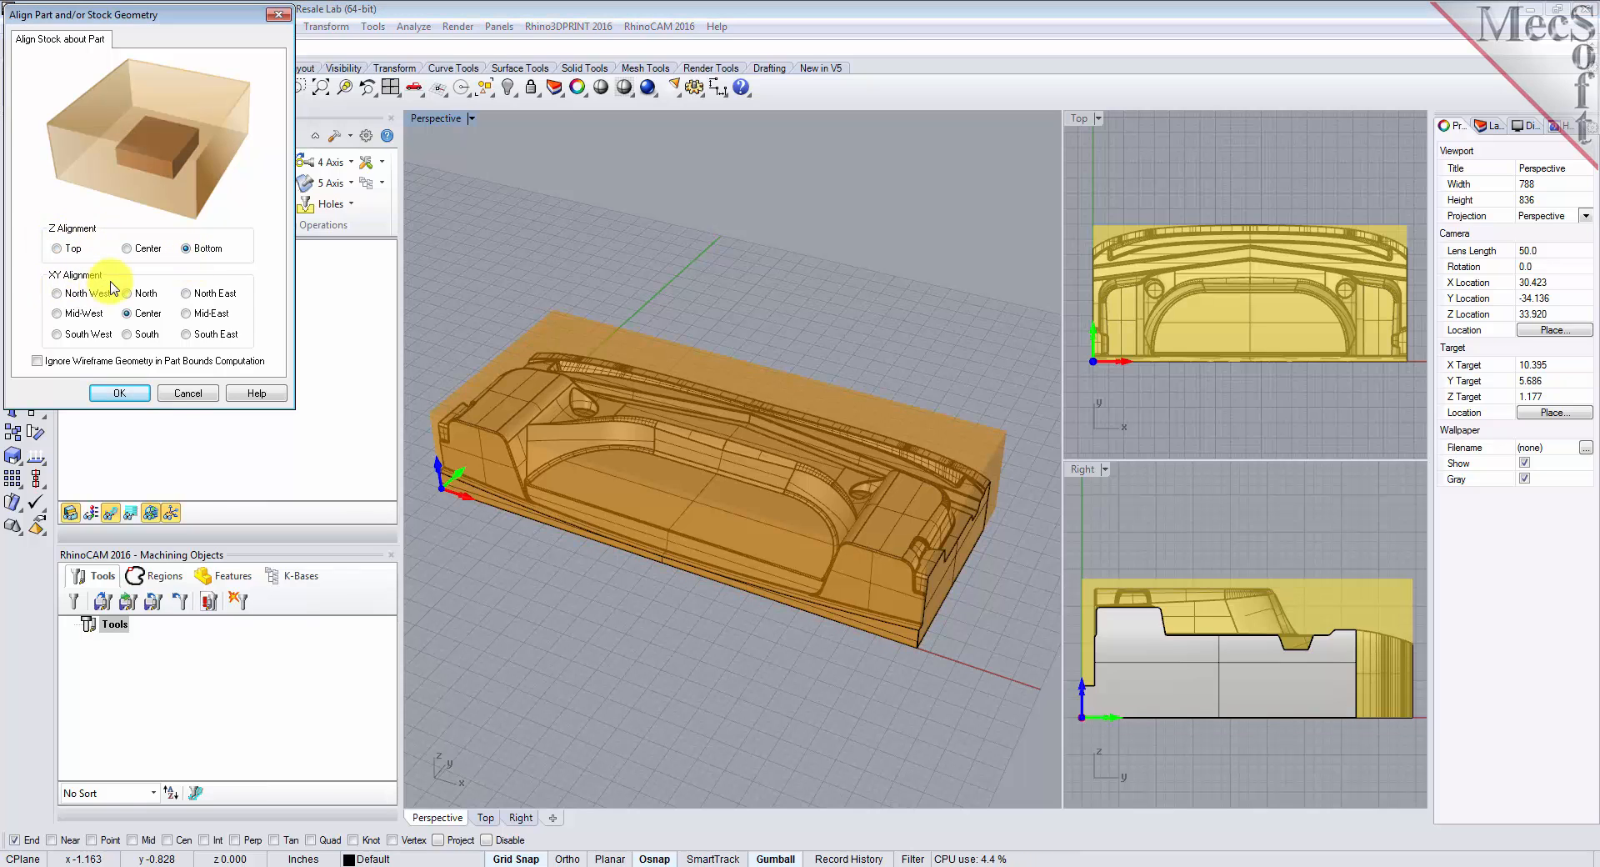
pyautogui.click(129, 397)
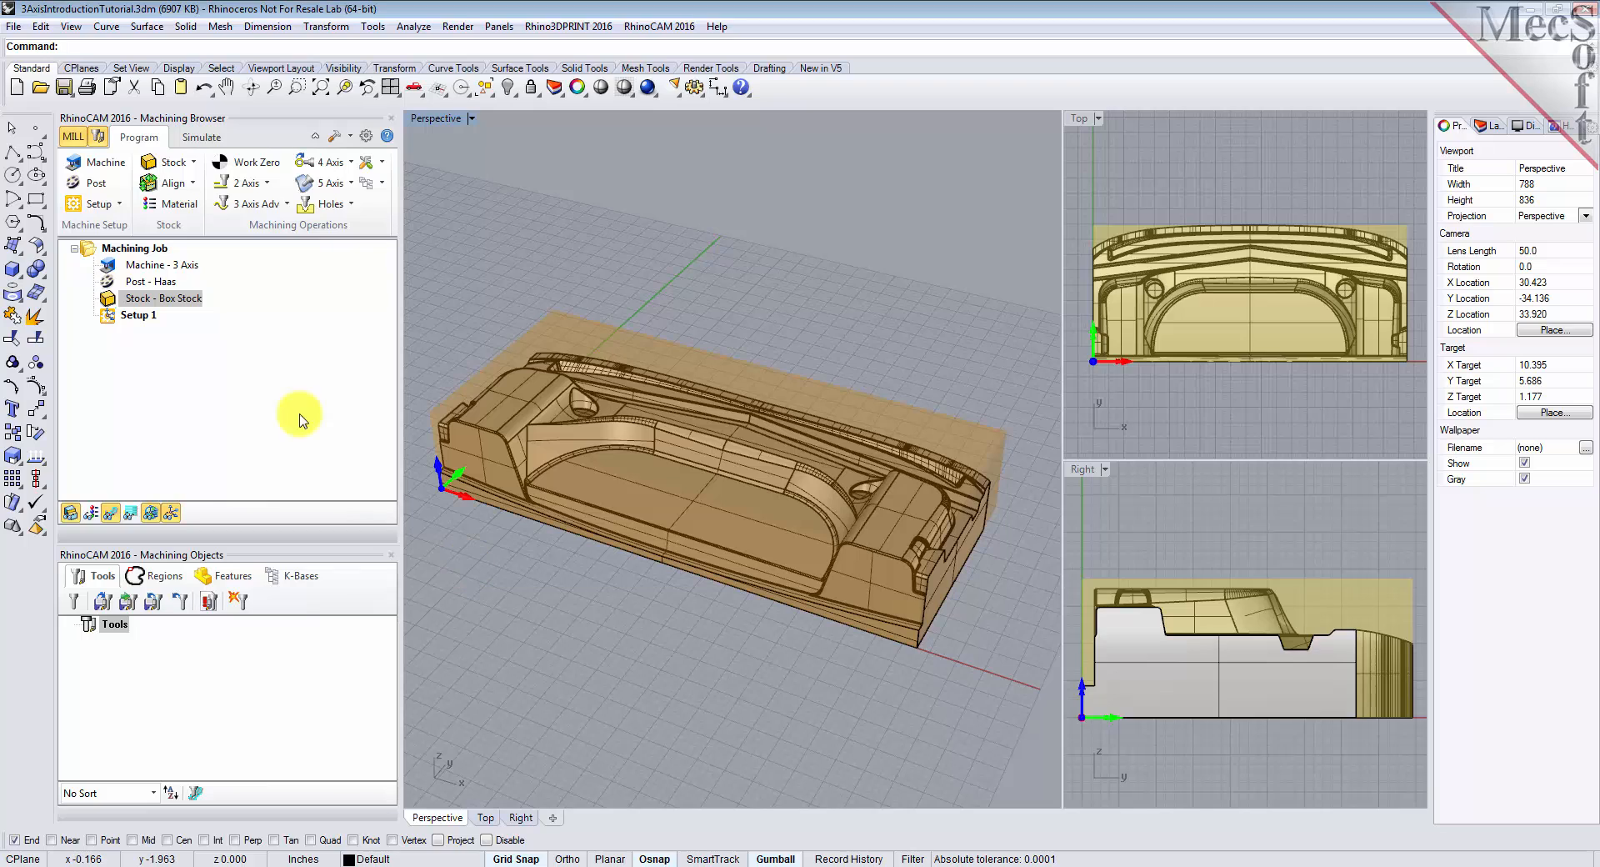
# - Set the stock material to ALUMINUM - 6061 from the FeedsSpeedsDataINCH.xml material file
pyautogui.click(192, 210)
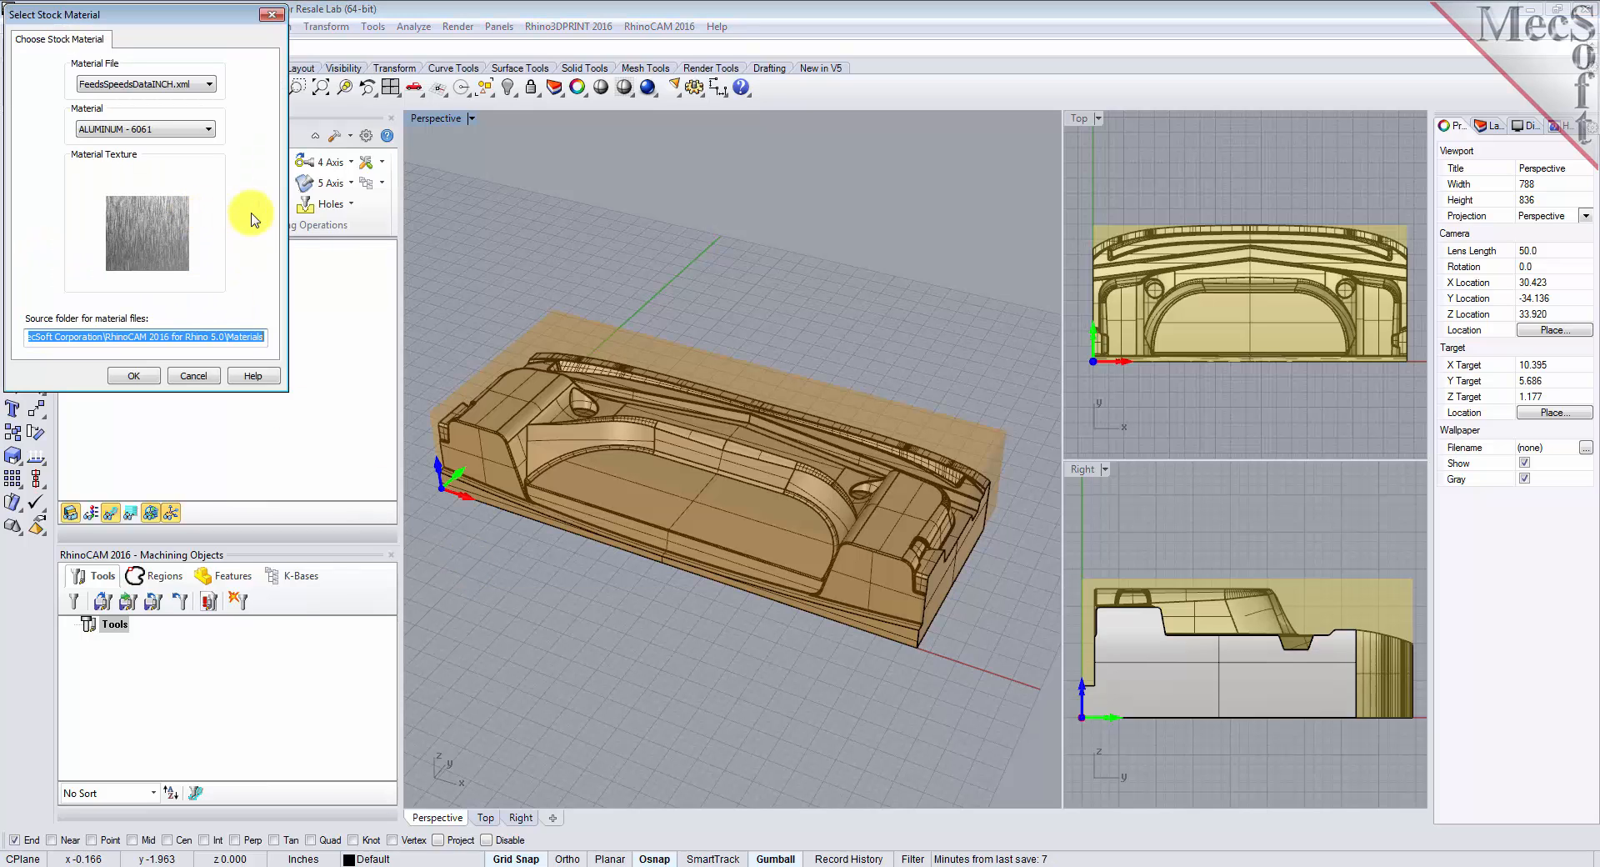
pyautogui.click(208, 129)
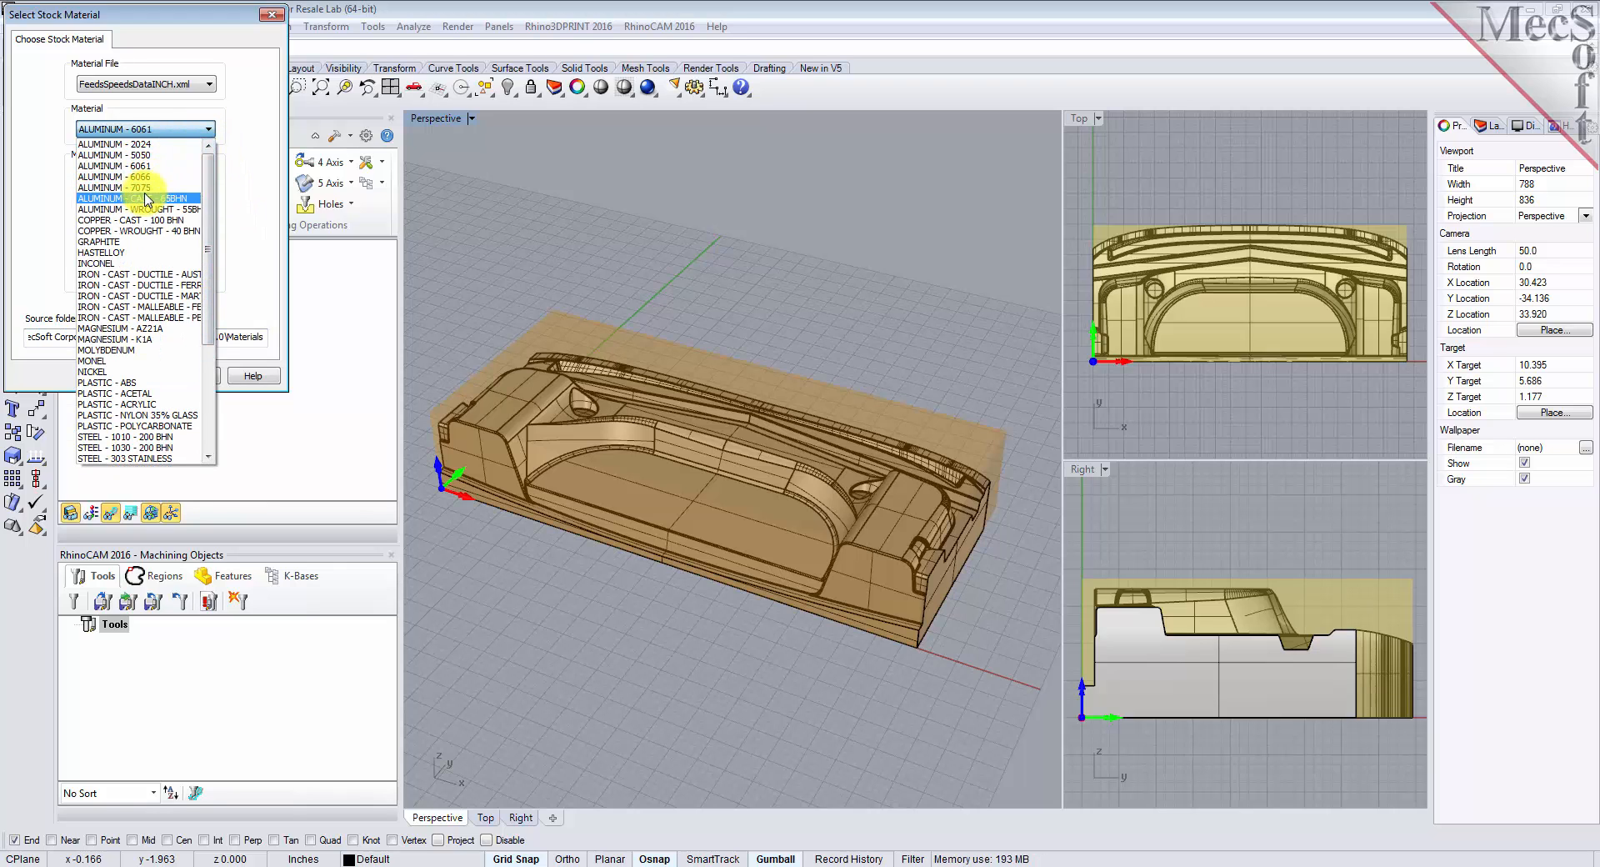
pyautogui.click(143, 146)
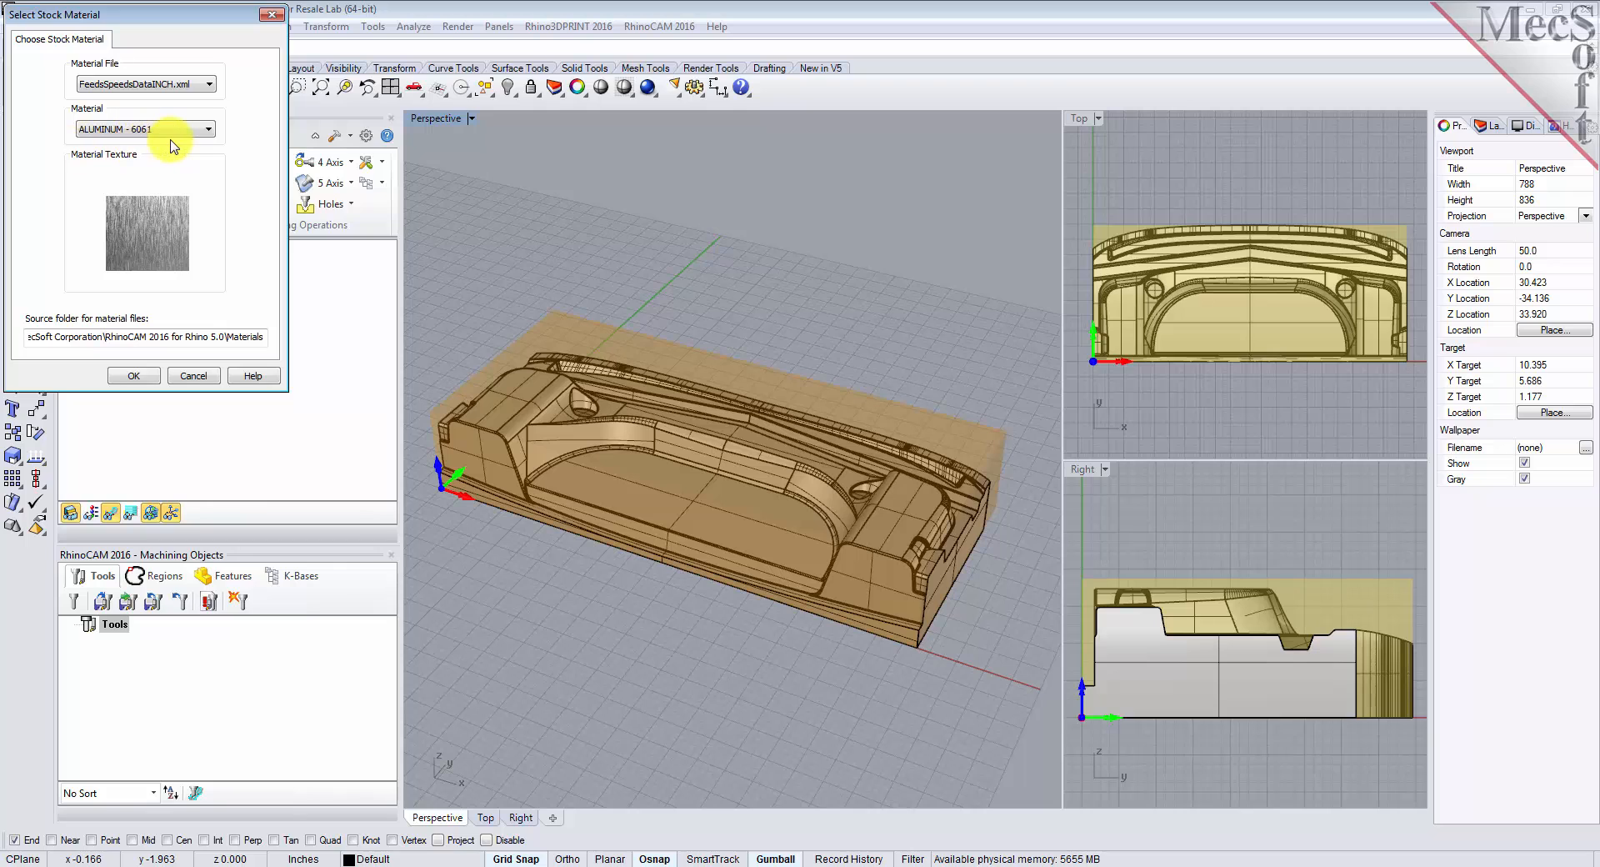
pyautogui.click(134, 375)
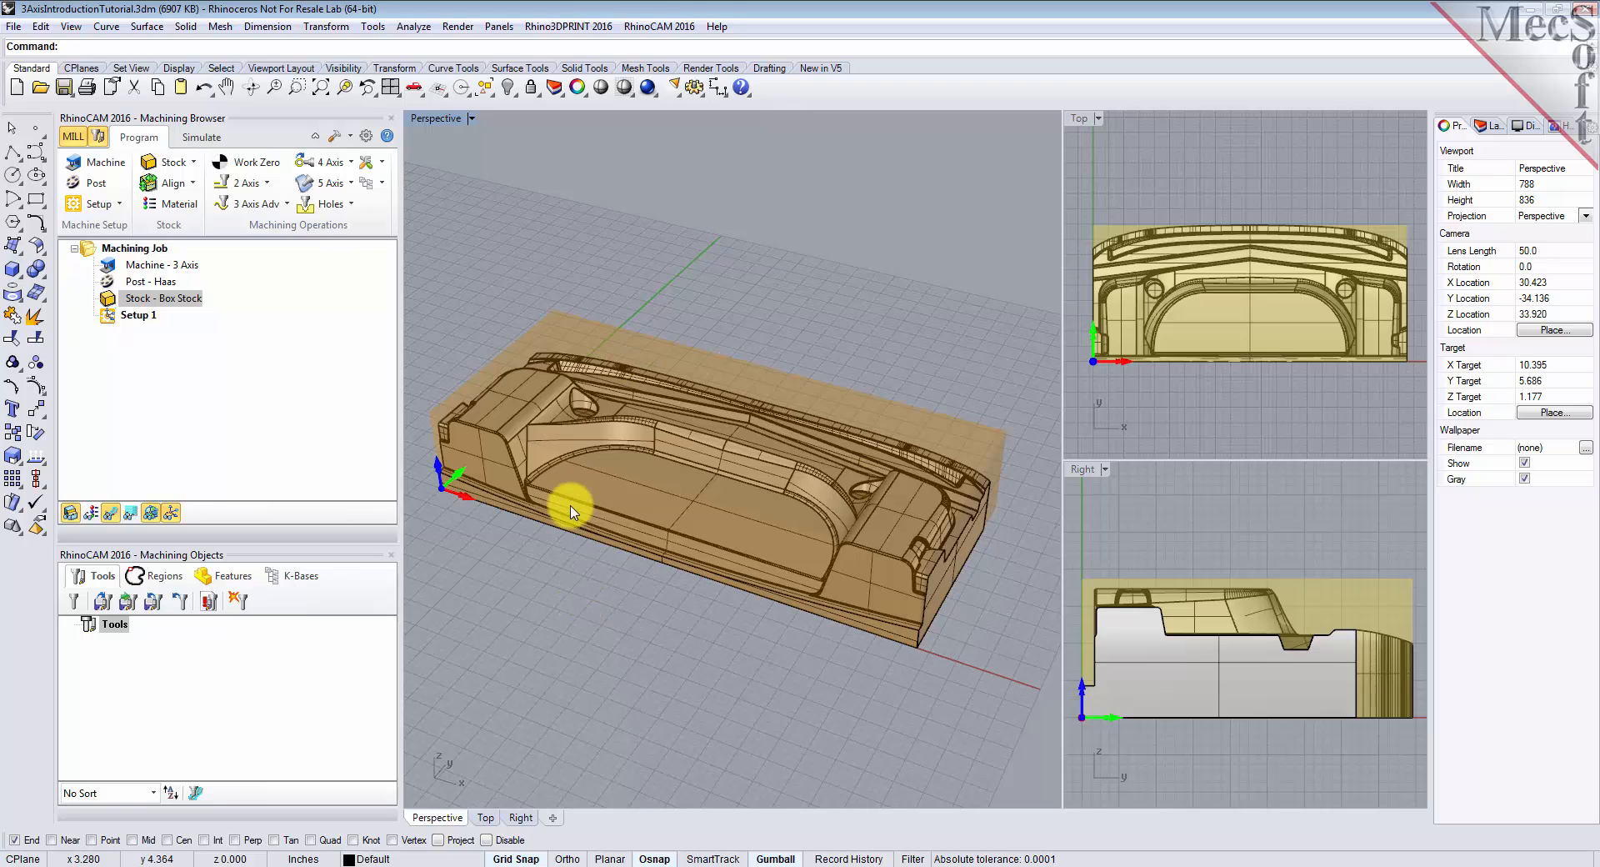
# - Toggle the material texture display on and back off to check the aluminum look of the stock
pyautogui.click(93, 513)
pyautogui.click(95, 518)
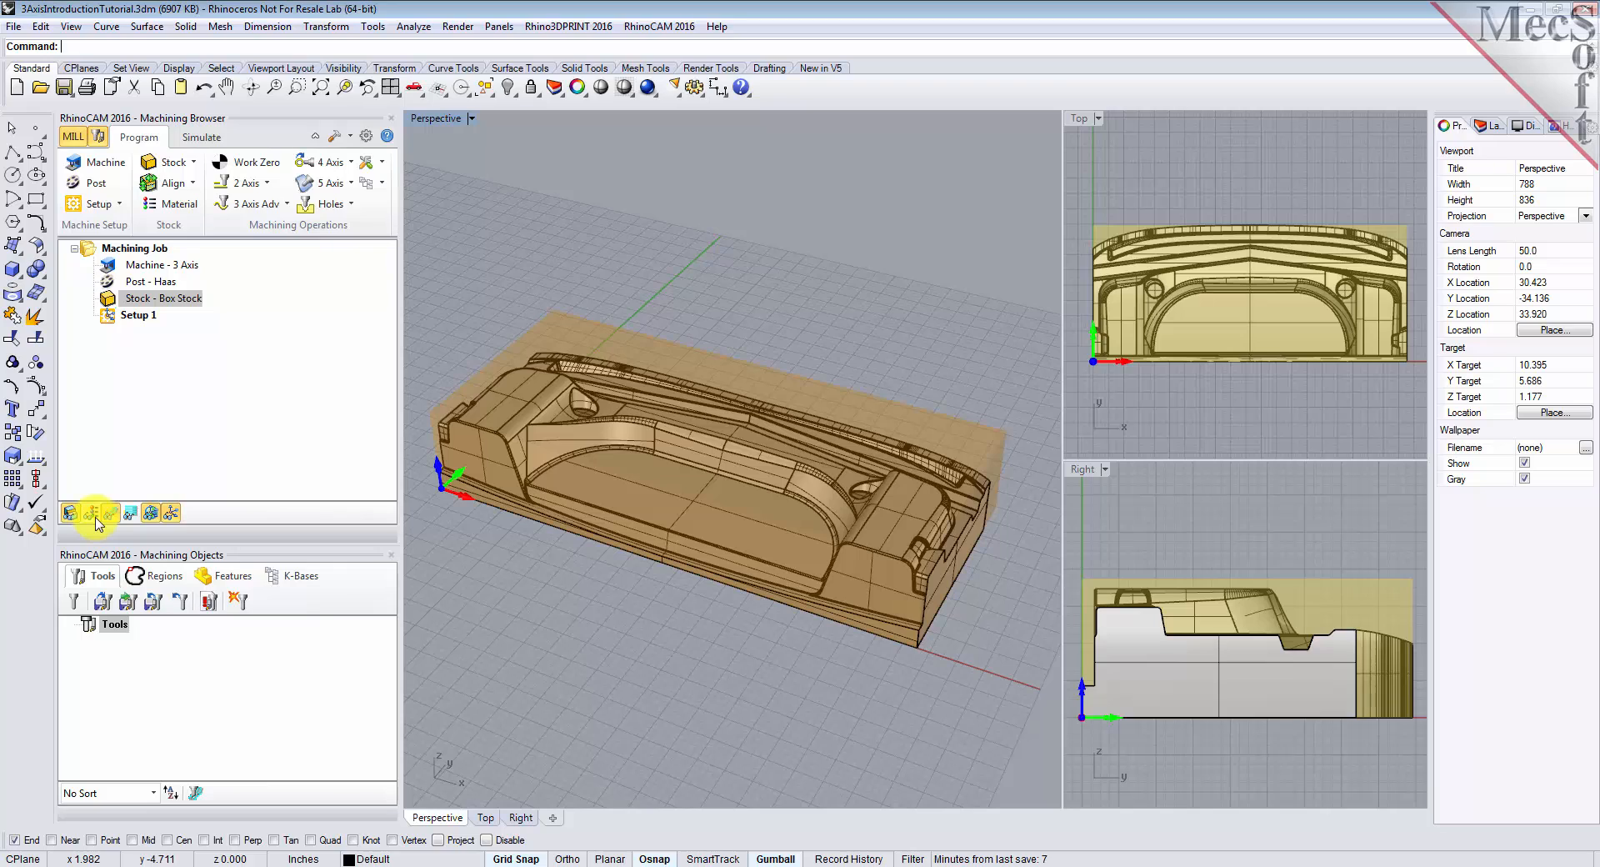
pyautogui.click(97, 520)
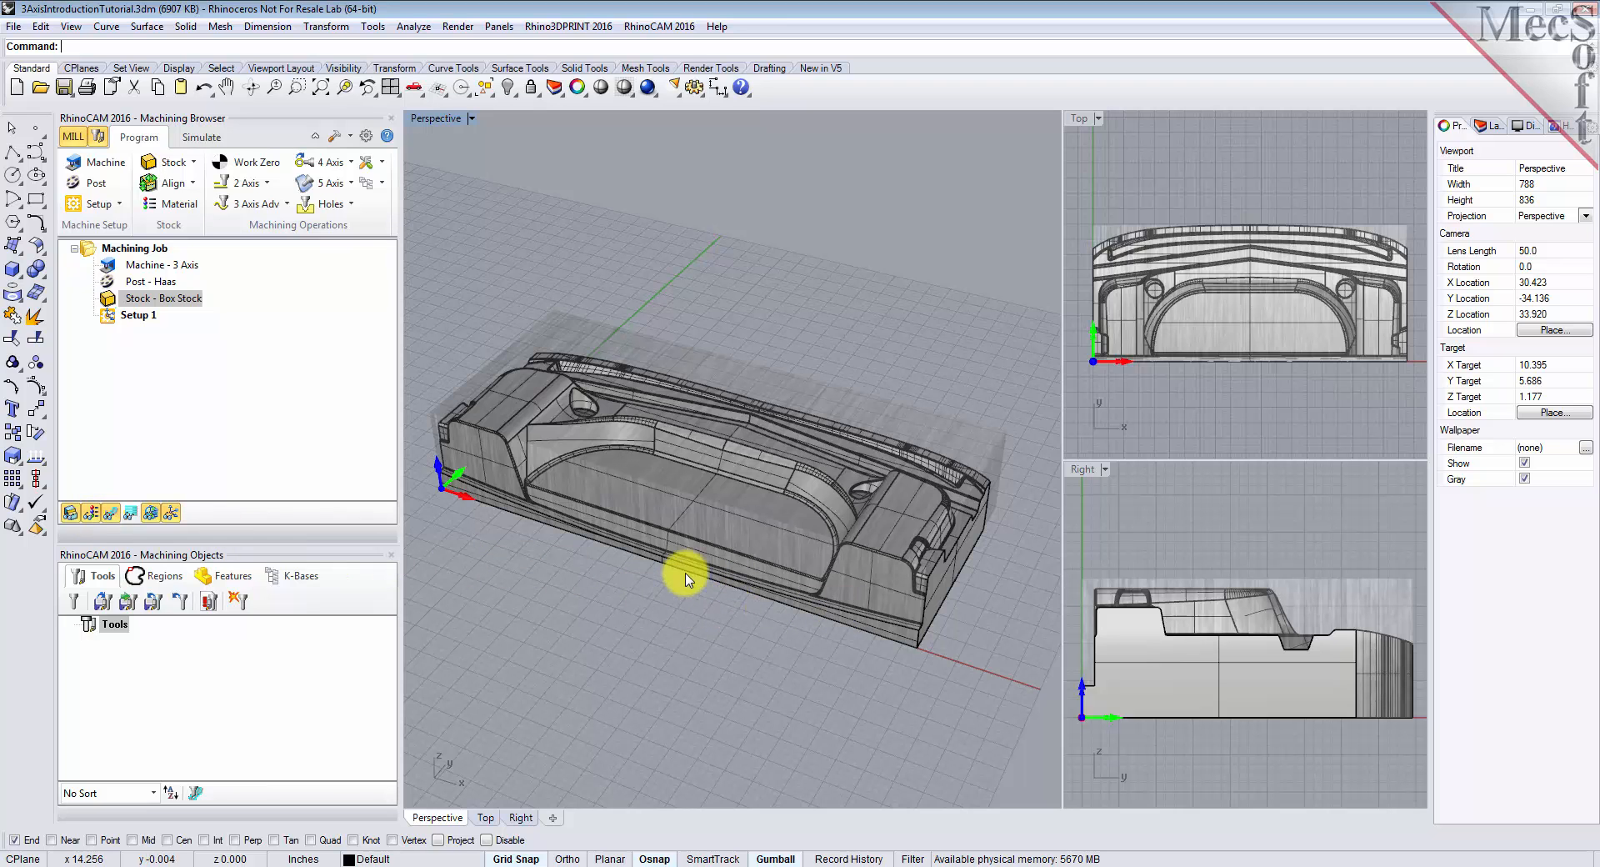
pyautogui.click(91, 515)
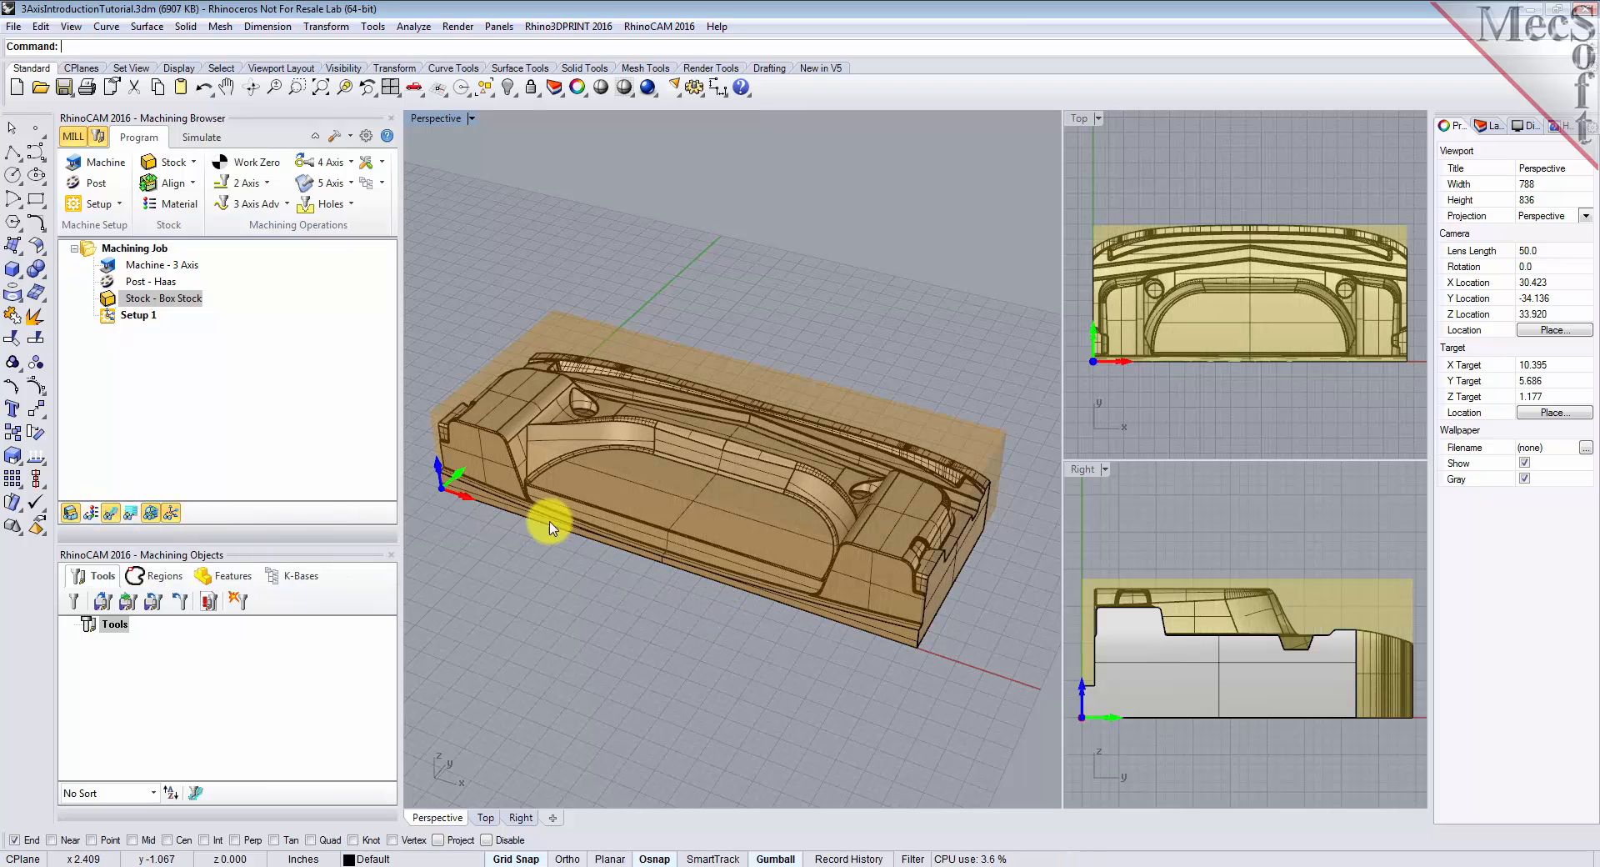
pyautogui.moveTo(761, 635)
pyautogui.mouseDown(button='right')
pyautogui.moveTo(539, 596)
pyautogui.moveTo(629, 628)
pyautogui.moveTo(789, 630)
pyautogui.mouseUp(button='right')
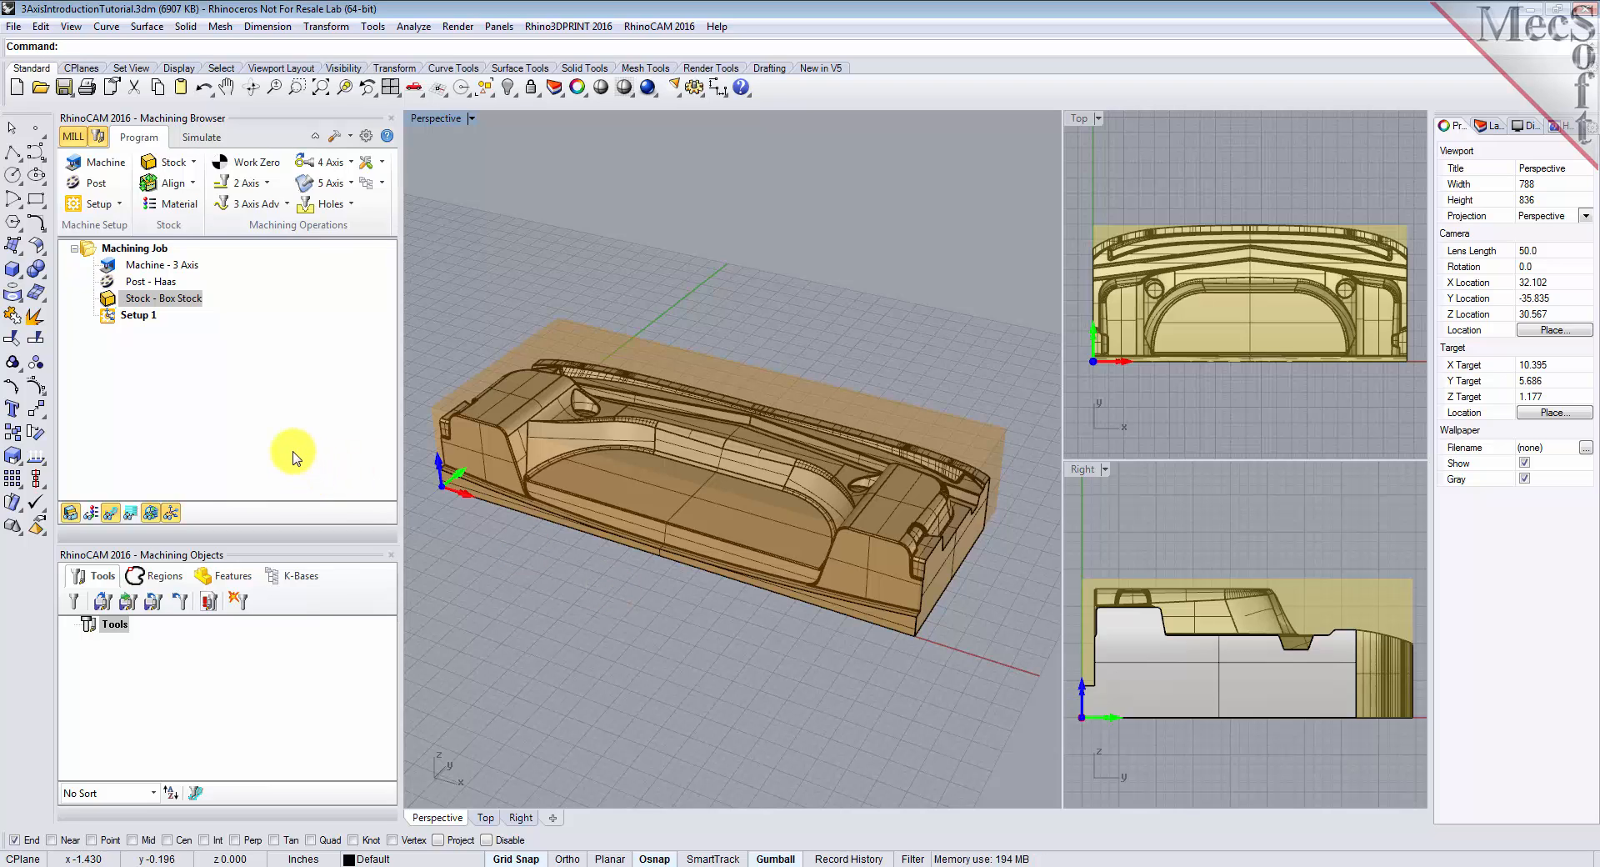
# - Locate the world coordinate system origin on the stock box at the Highest Z face, South West position
pyautogui.click(191, 185)
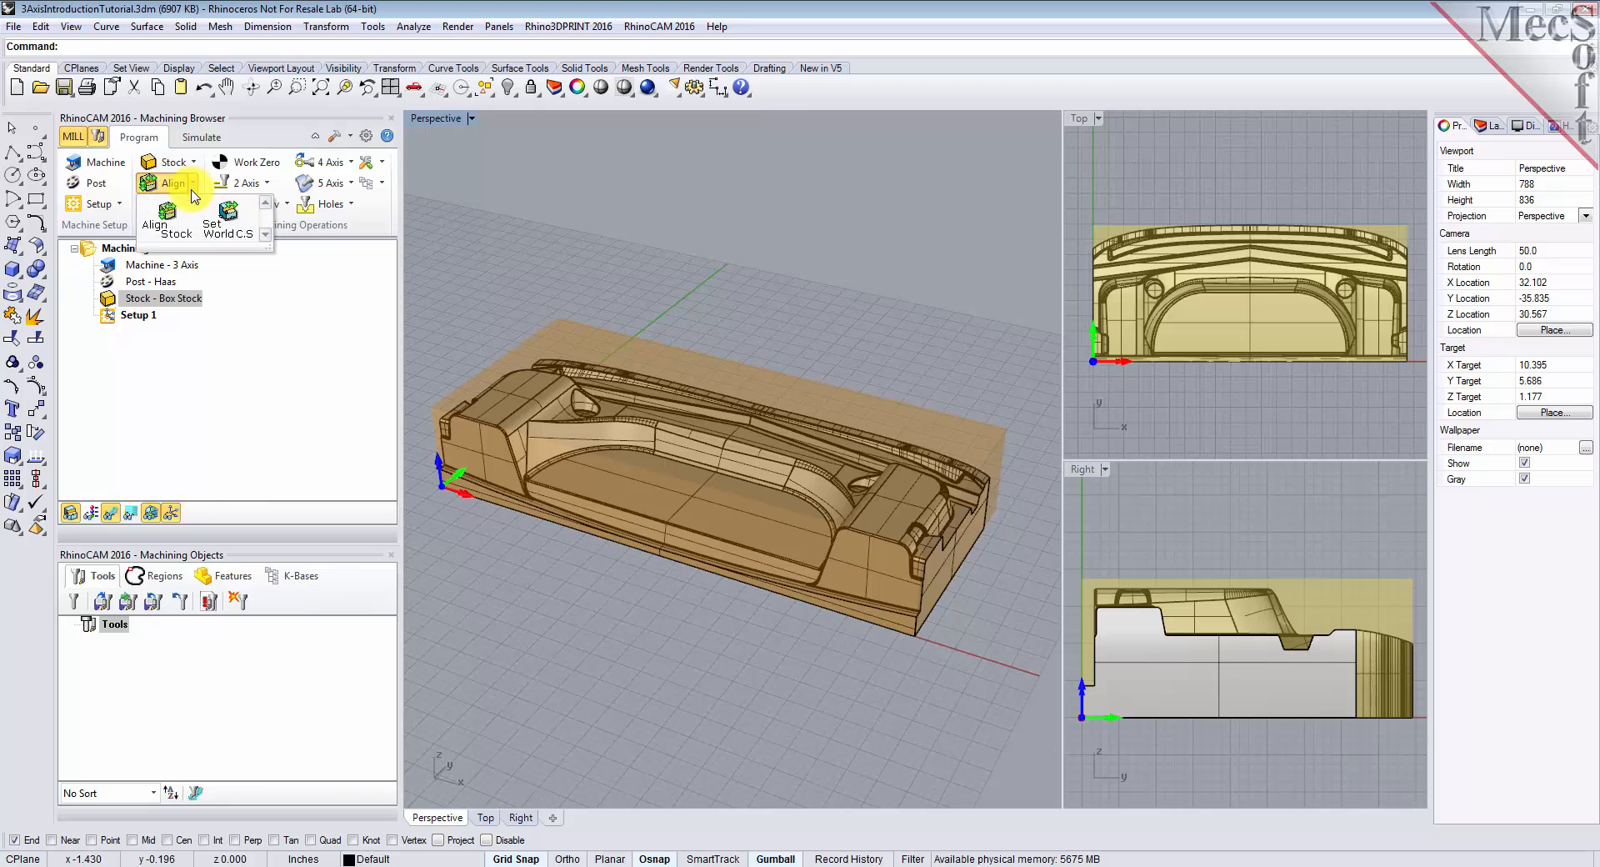
pyautogui.click(241, 230)
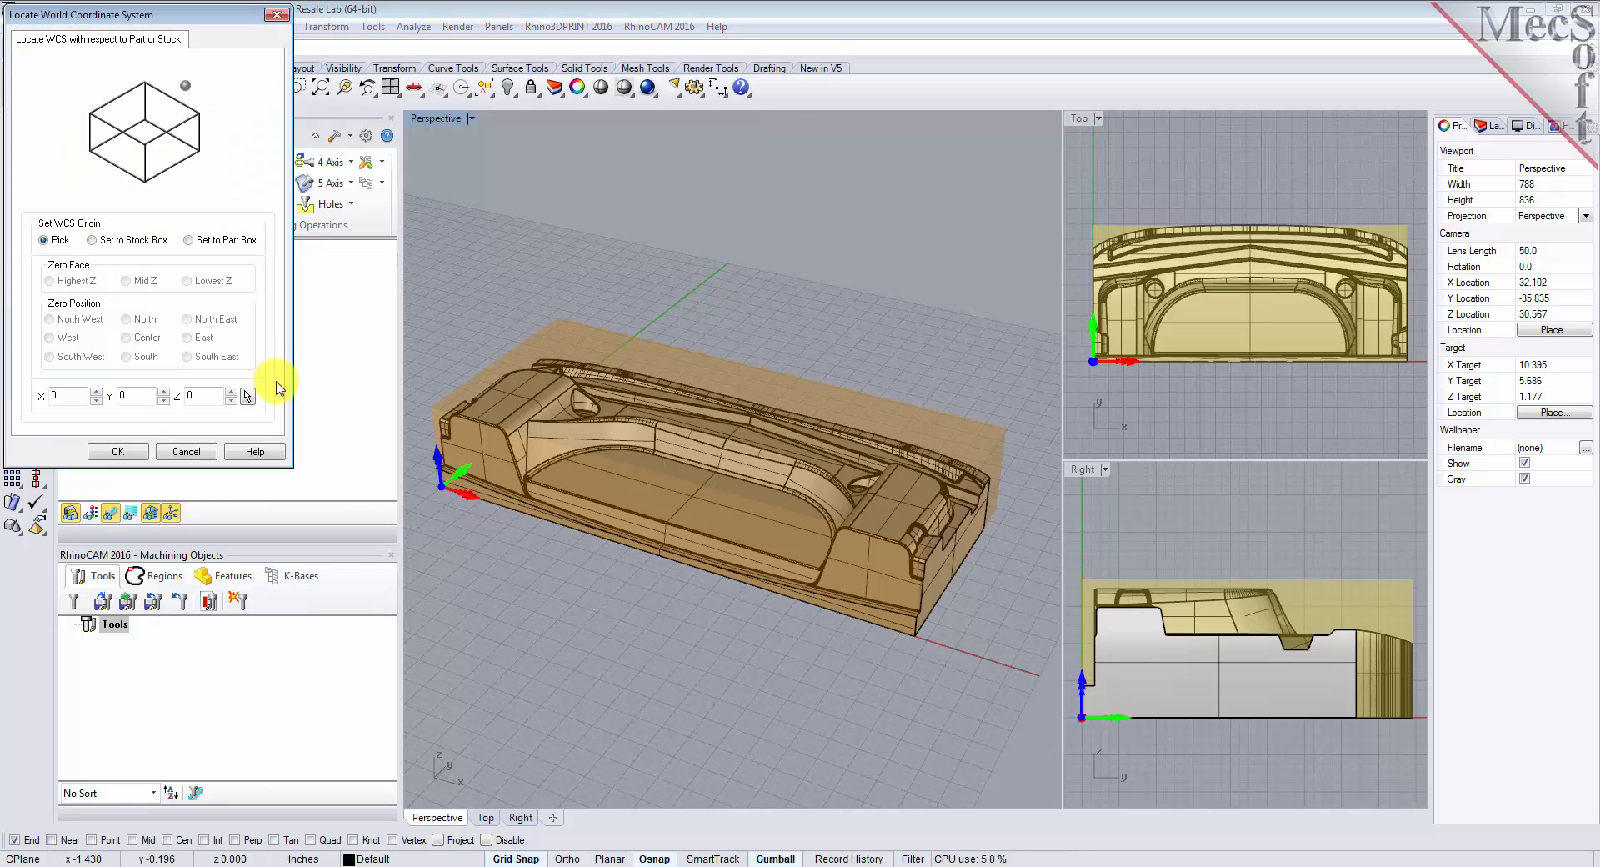
pyautogui.click(91, 240)
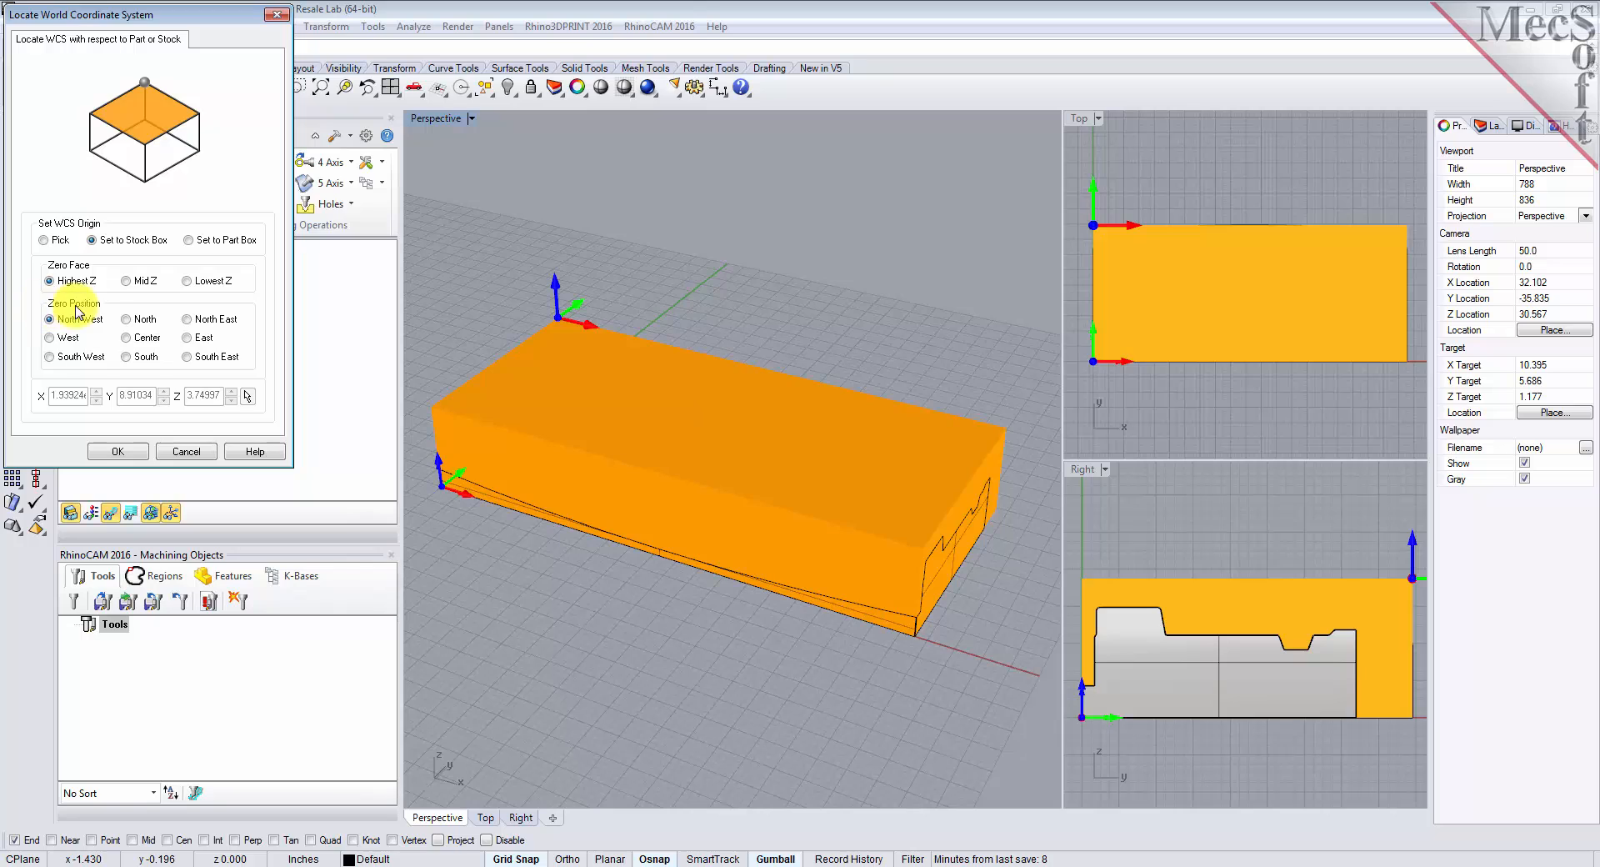
pyautogui.click(50, 357)
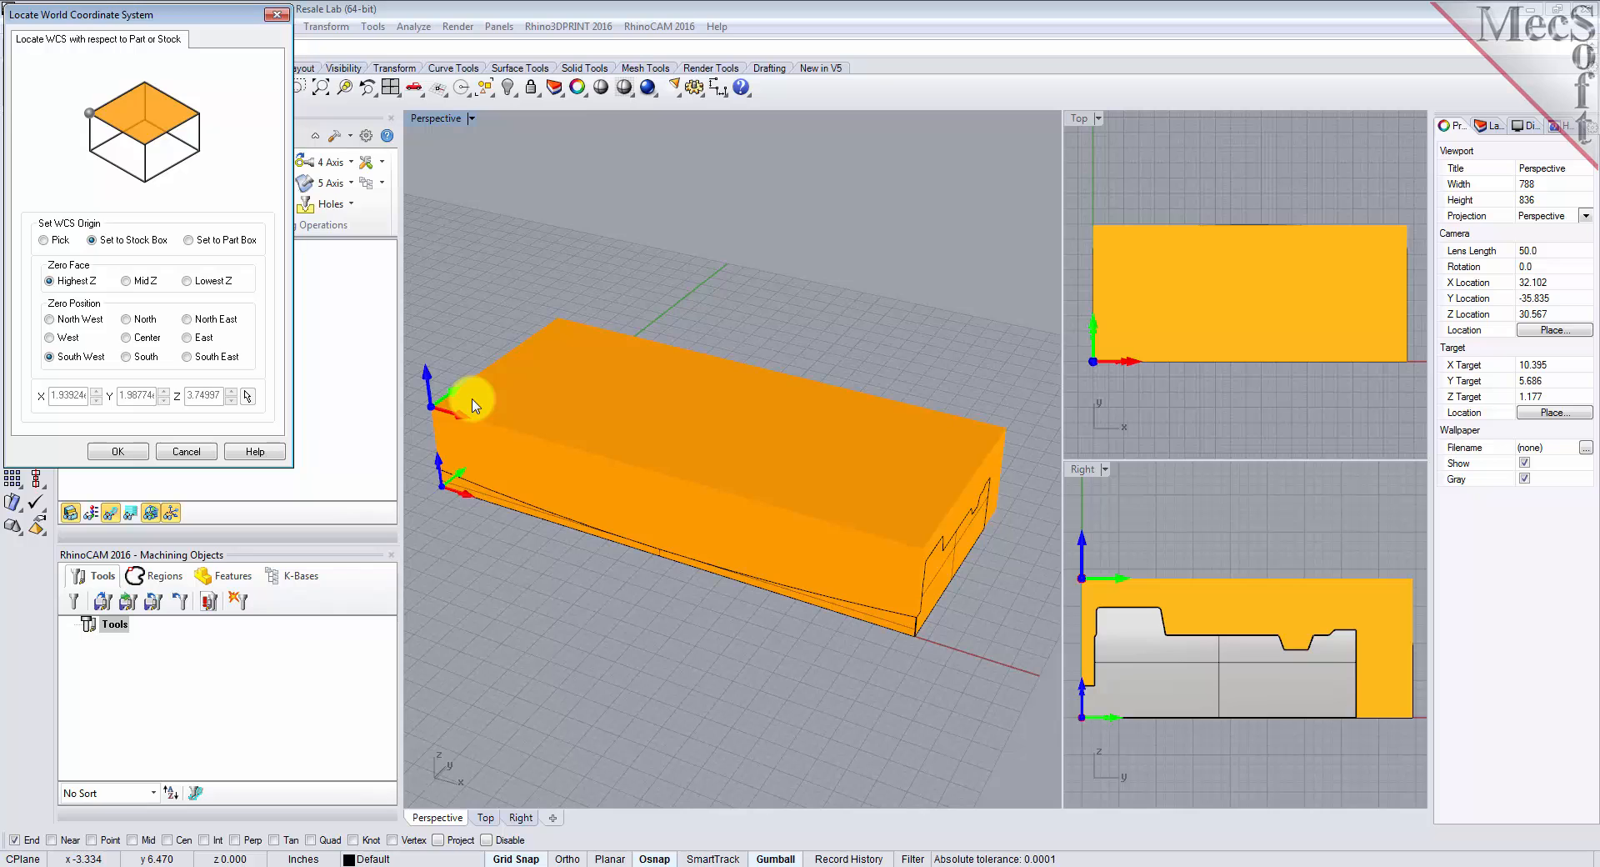
pyautogui.click(145, 451)
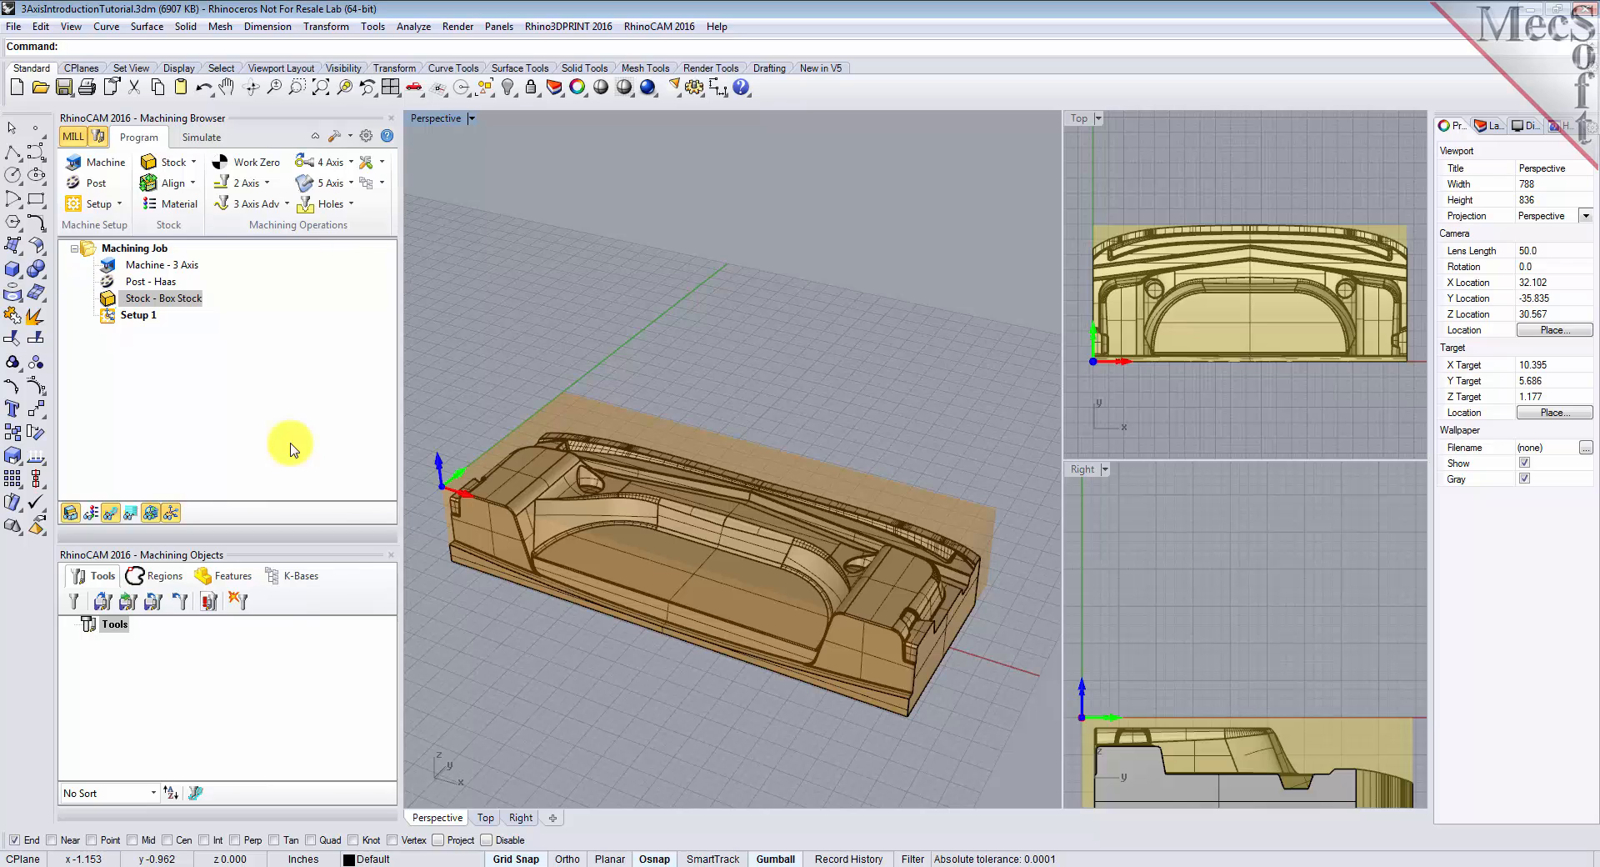
# - Load the tools from the 3AxisIntroductionTutorial.vkb library in the Data folder
pyautogui.click(102, 602)
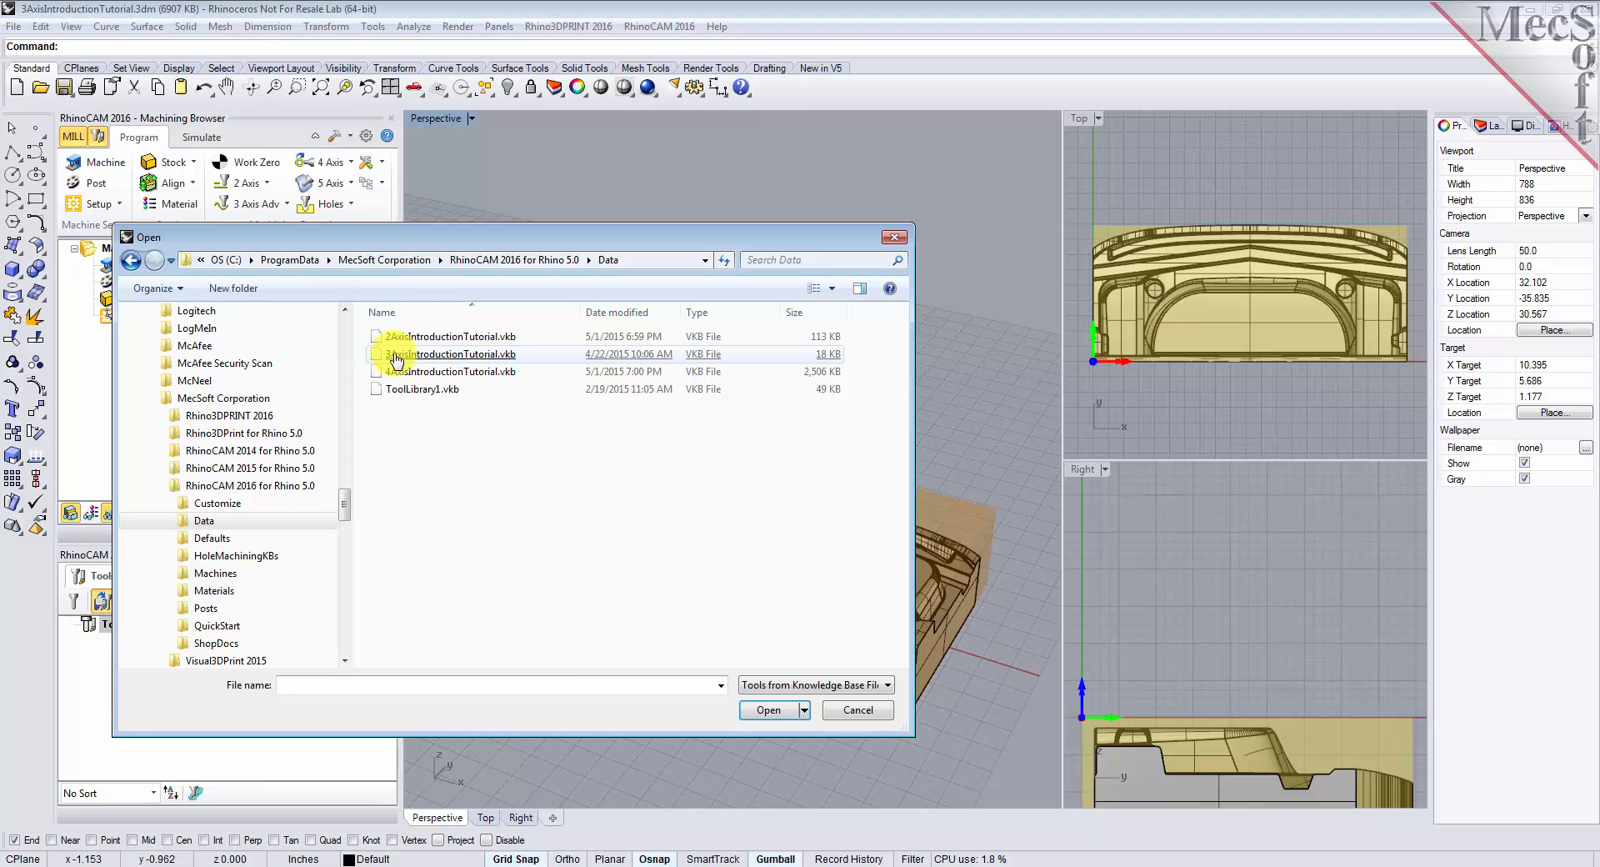
pyautogui.click(397, 355)
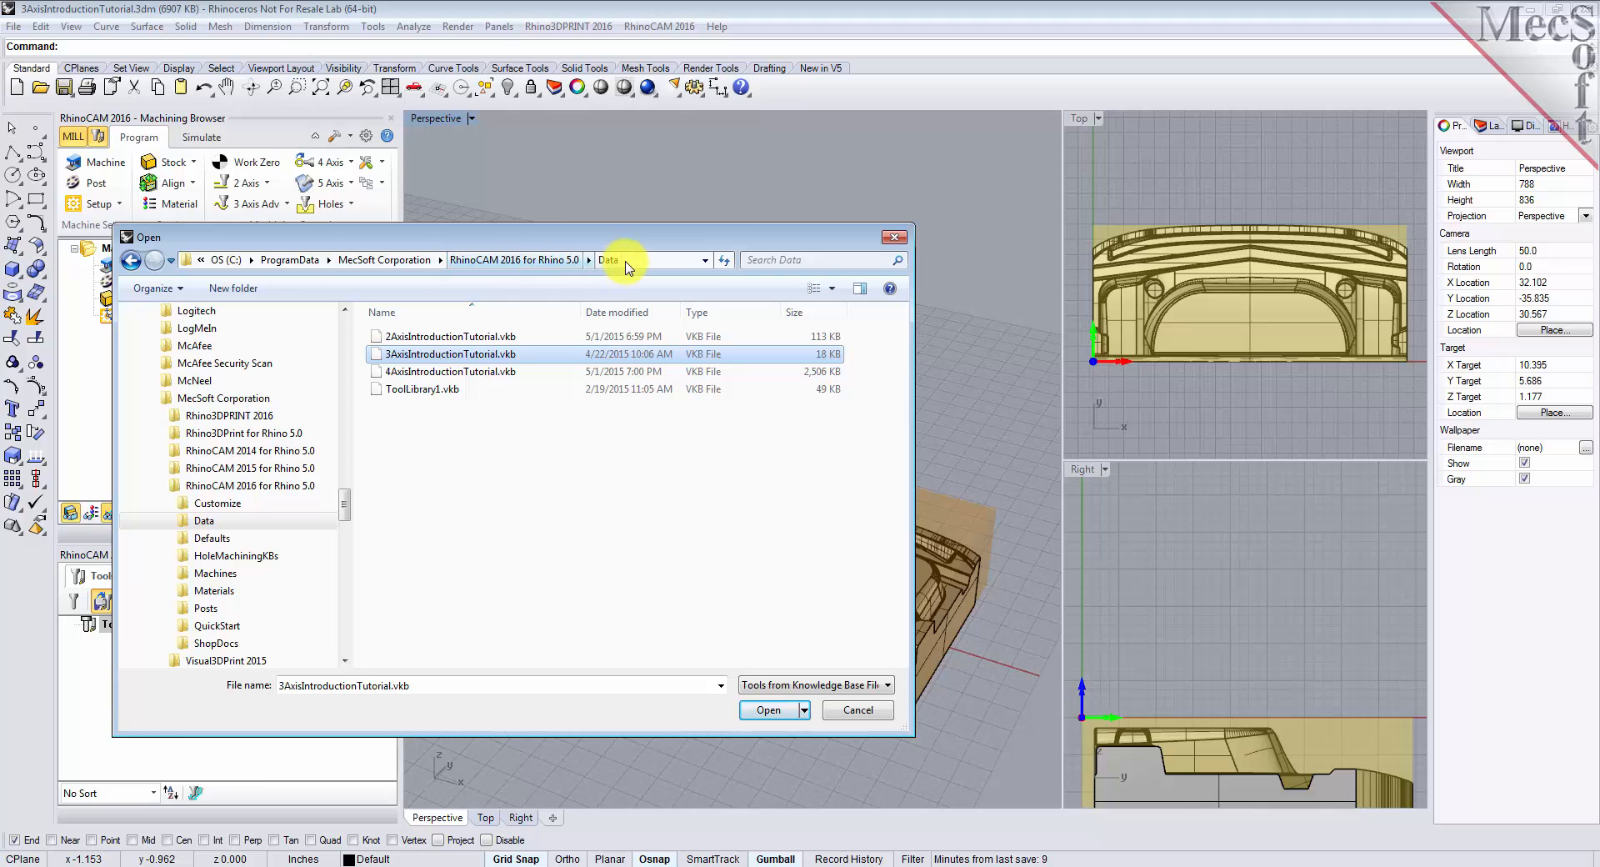
pyautogui.click(774, 709)
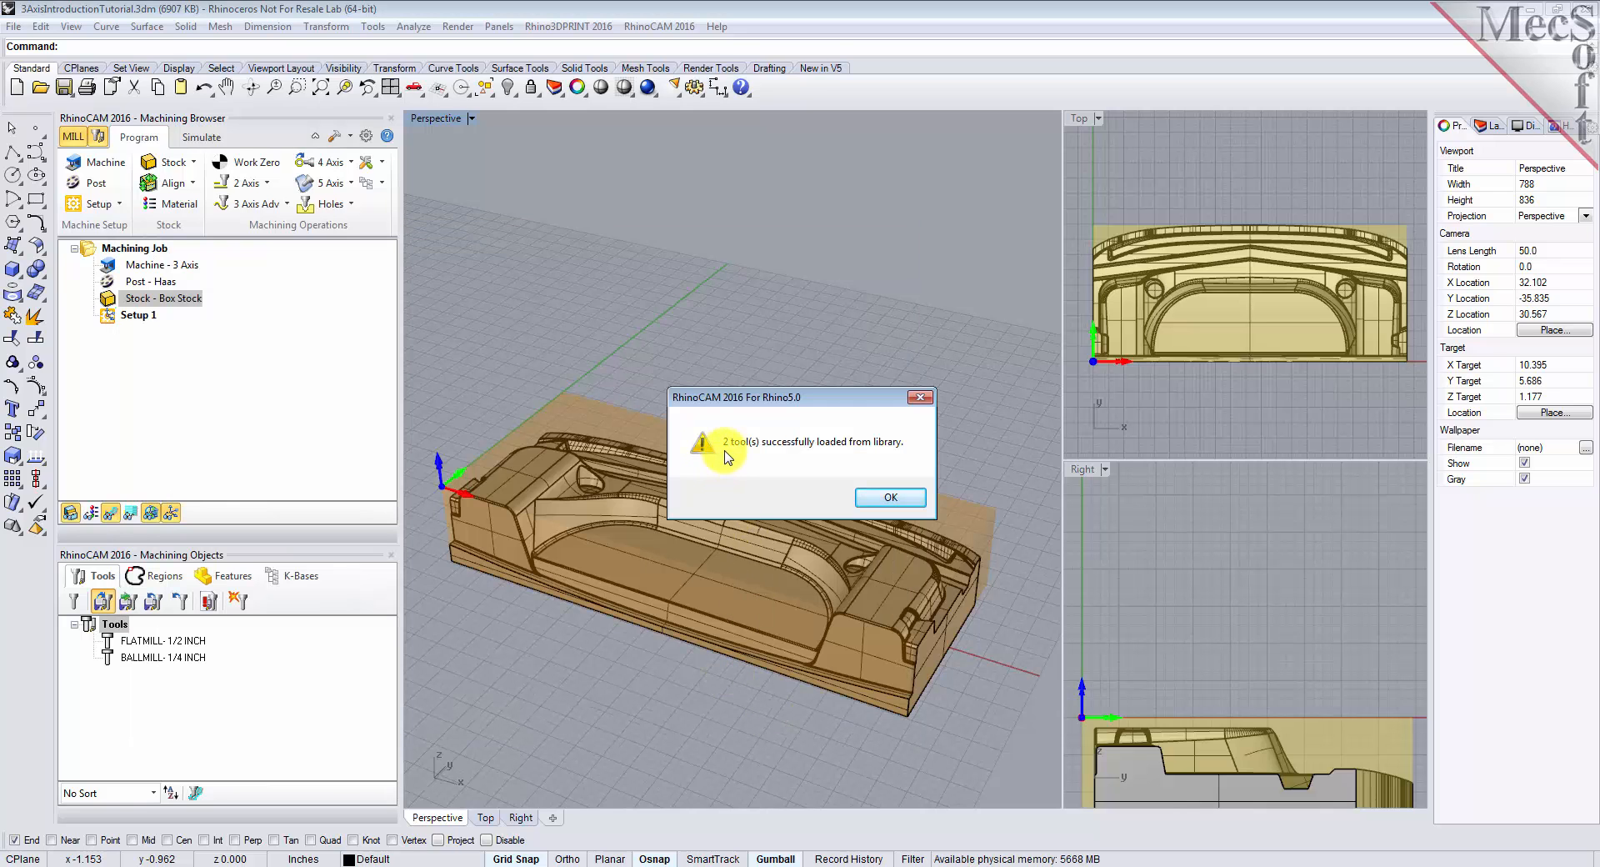
pyautogui.click(888, 499)
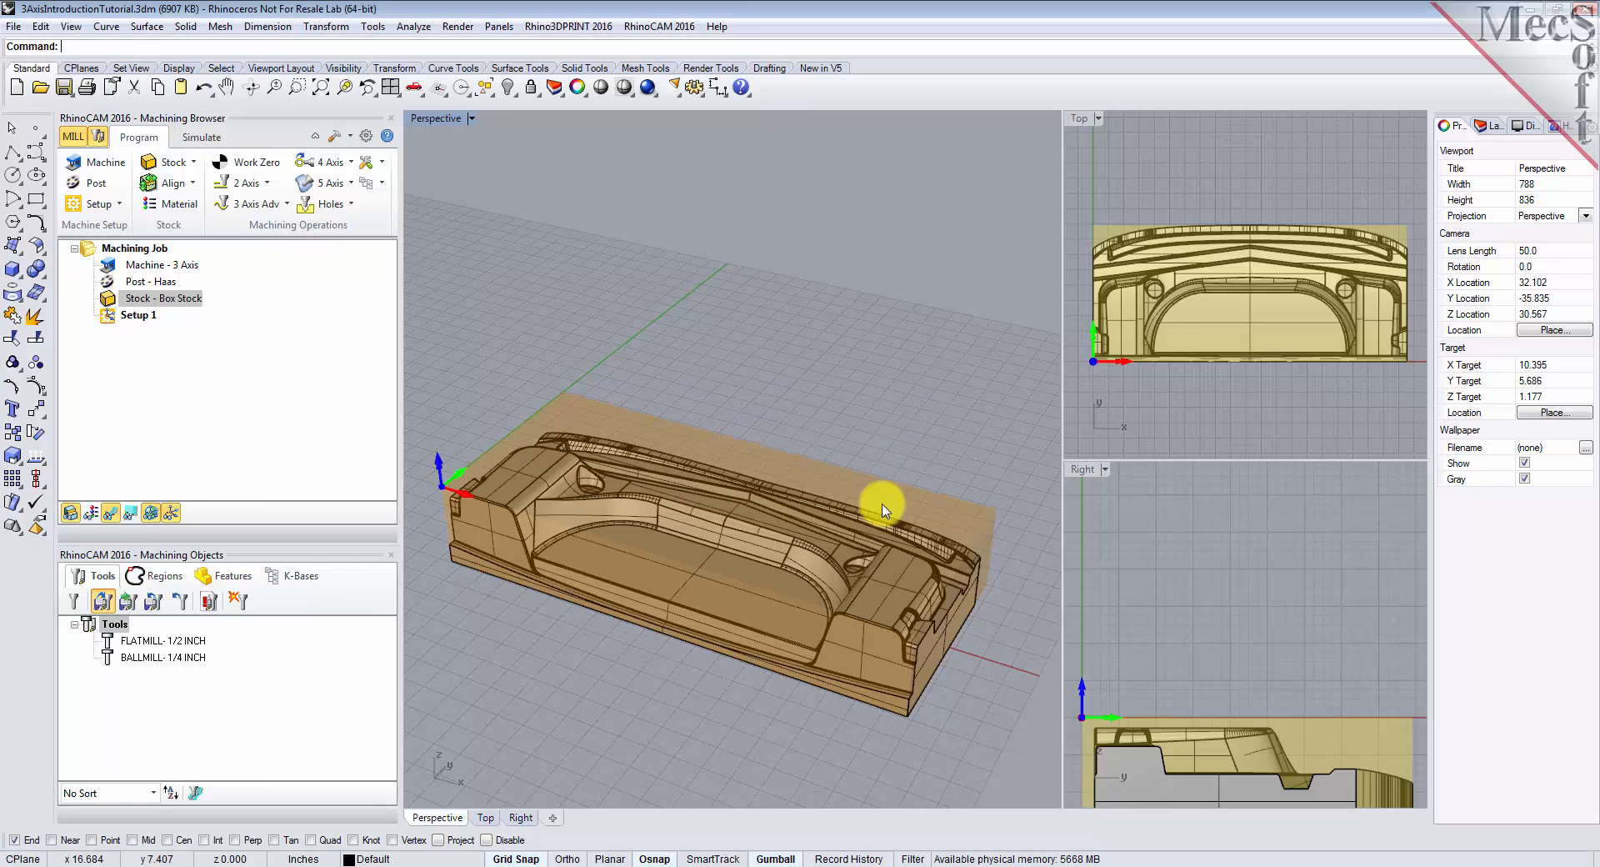
# - Review the two loaded tools and inspect the 1/2 inch flat mill's geometry, properties, feeds and speeds
pyautogui.click(153, 641)
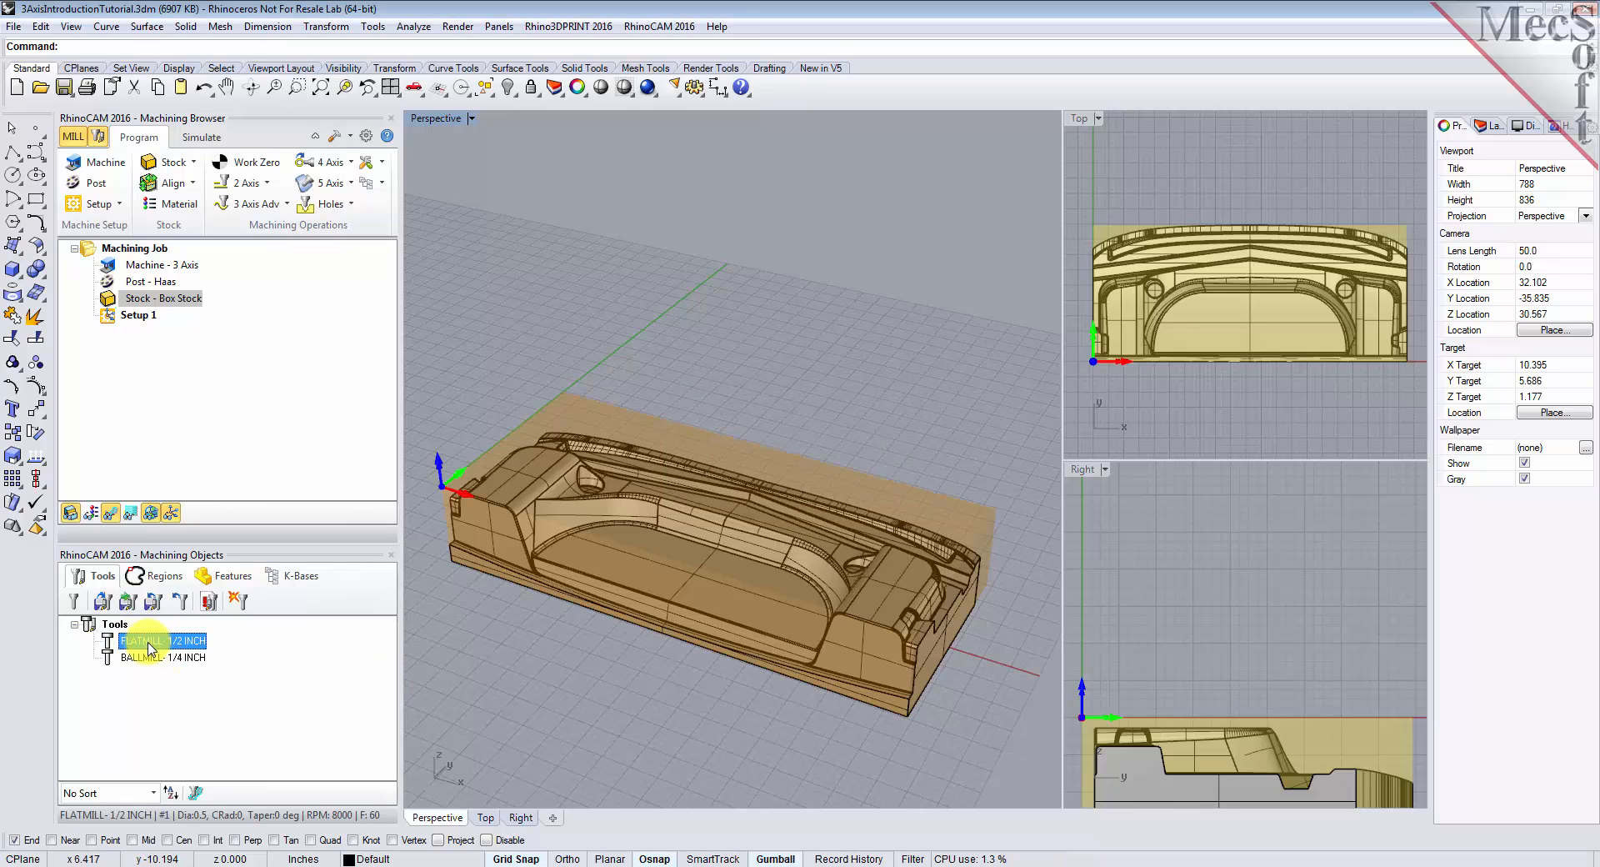
pyautogui.click(150, 658)
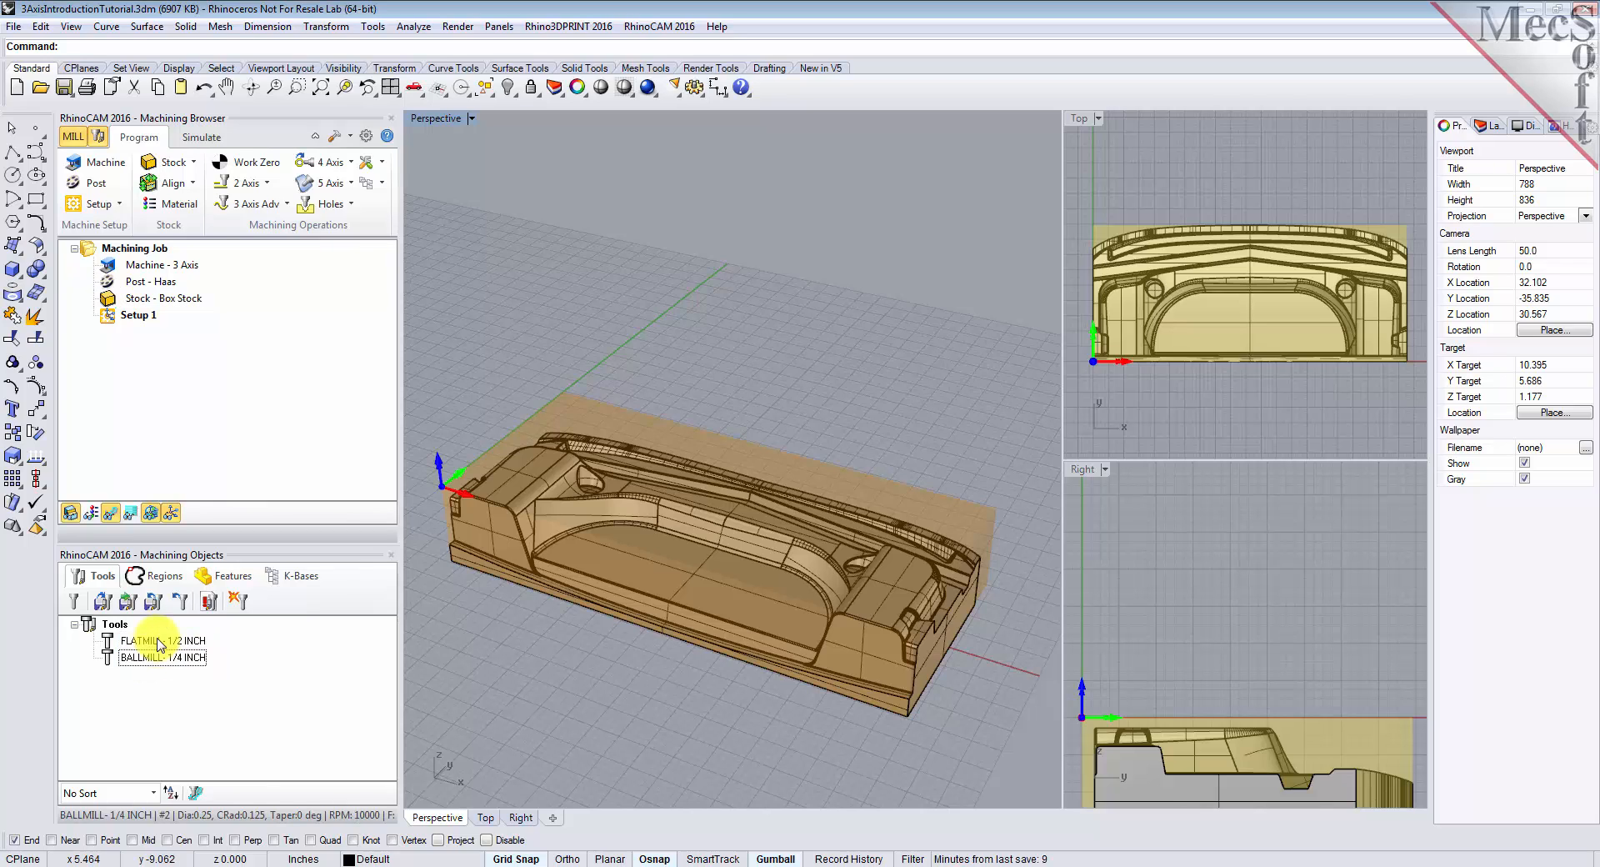
pyautogui.click(159, 645)
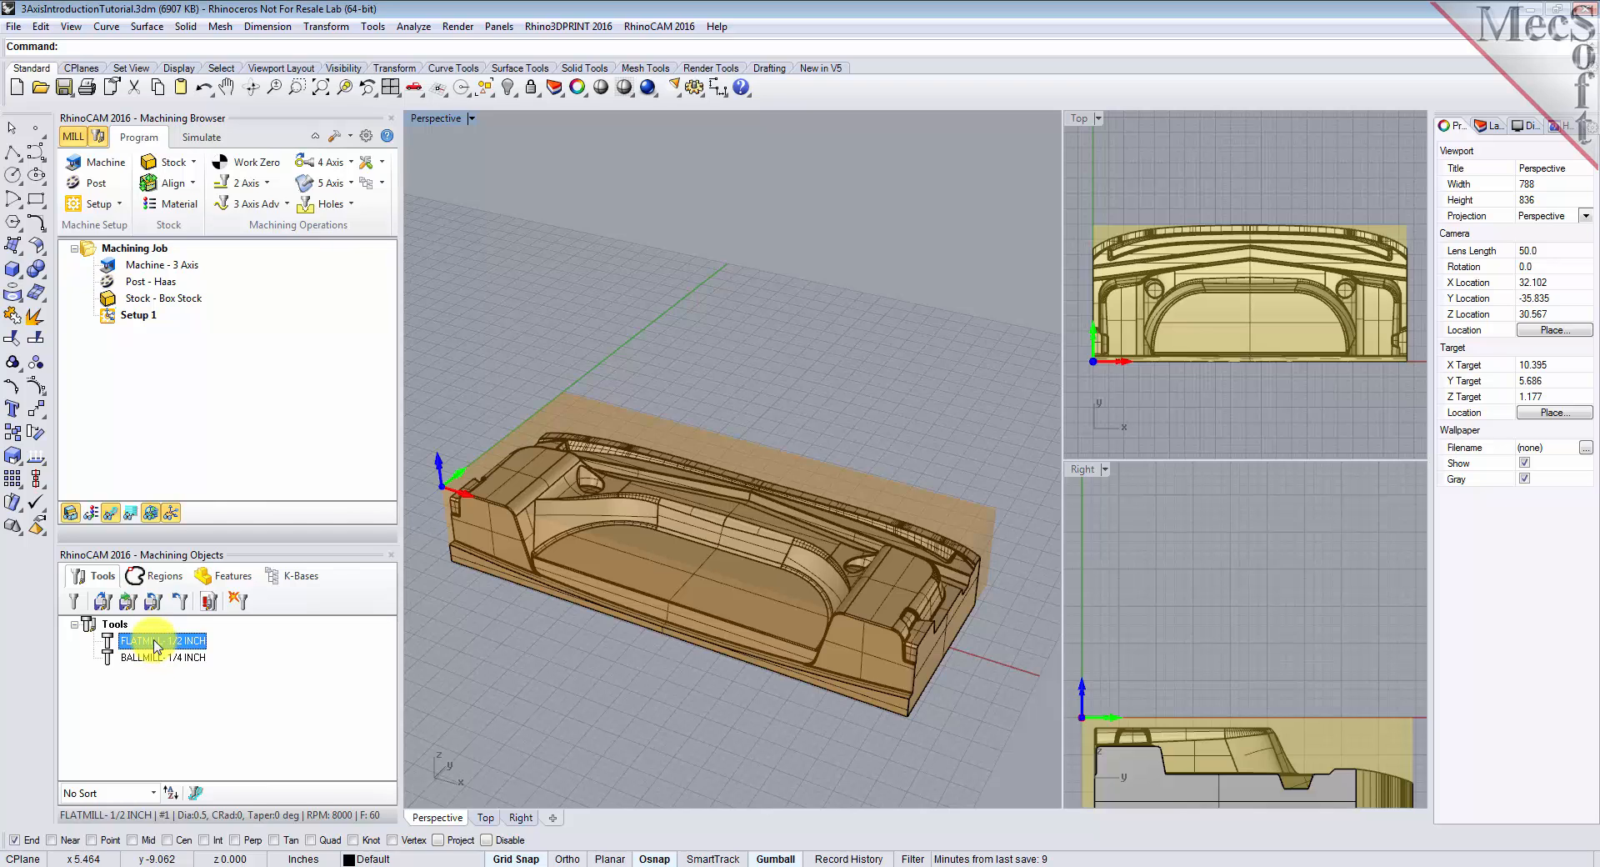
pyautogui.doubleClick(156, 646)
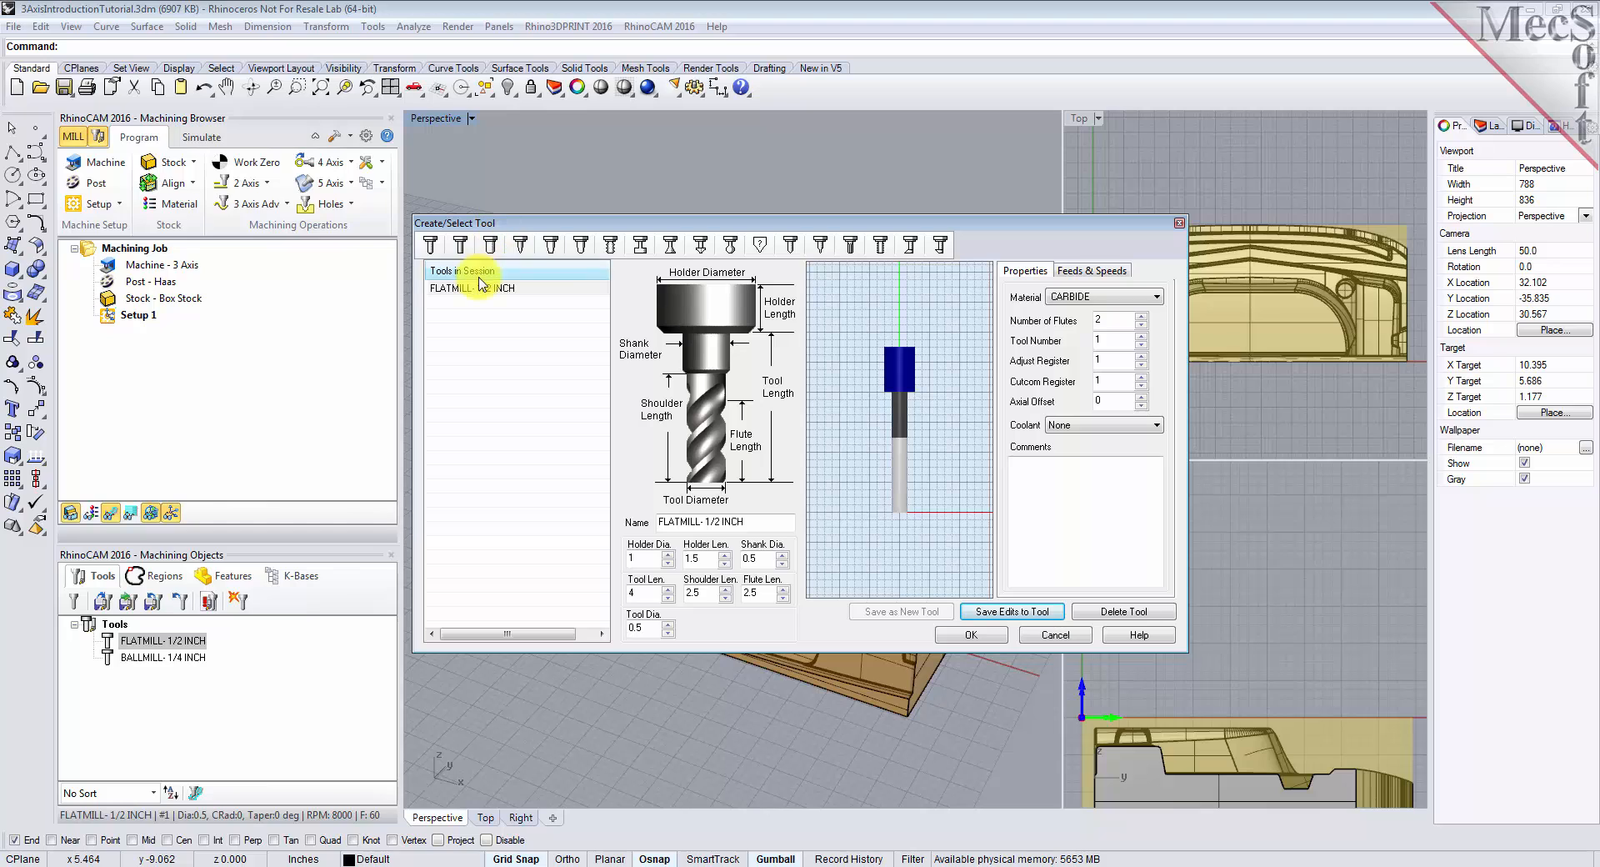
pyautogui.click(1092, 271)
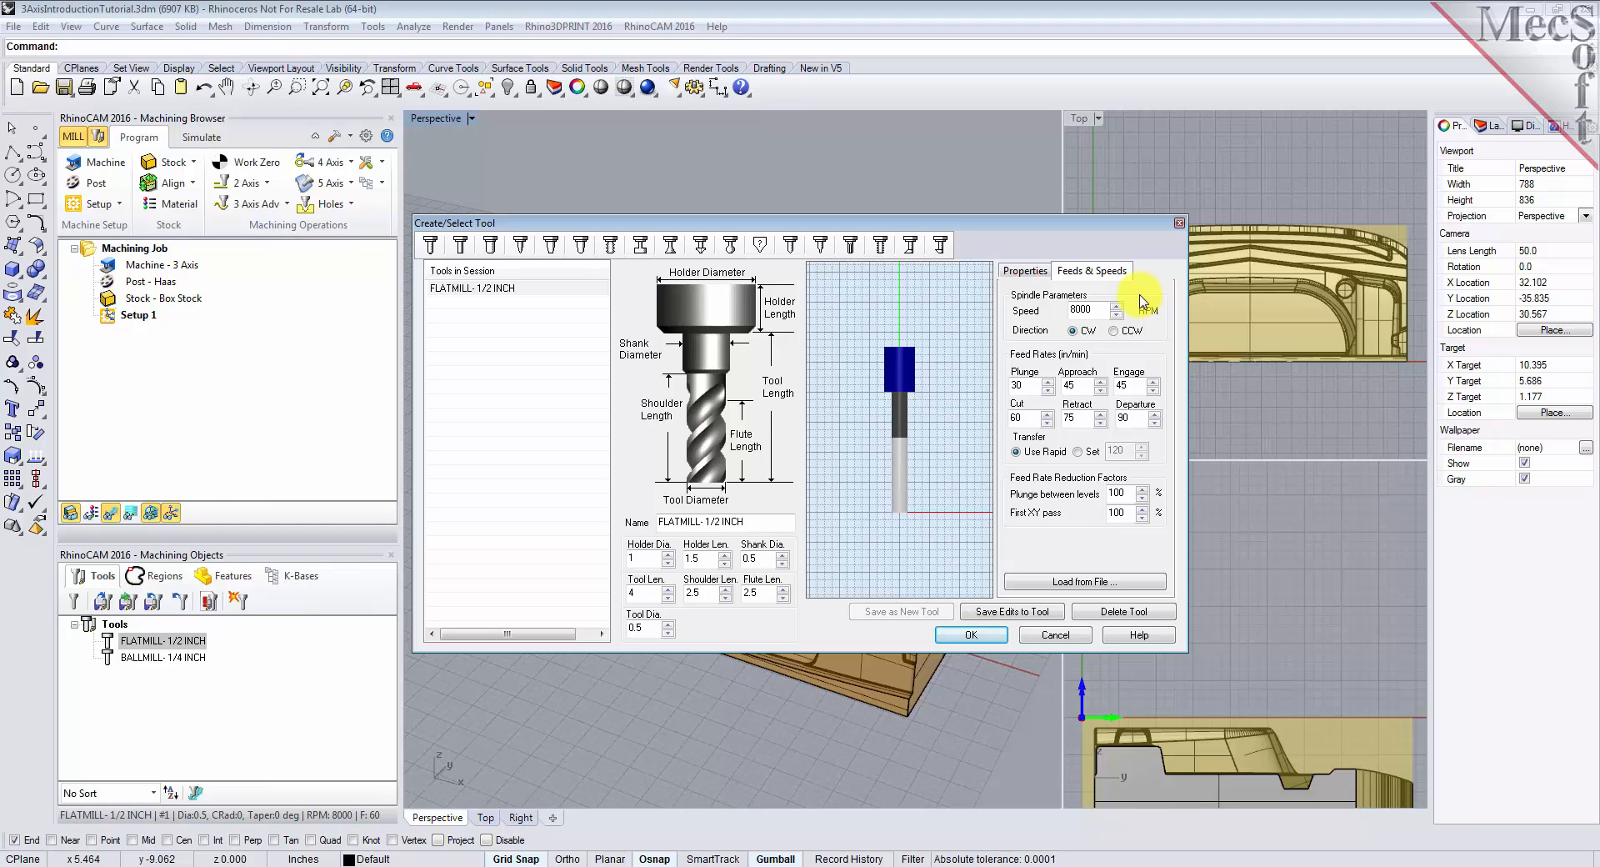
# - Compare the 1/4 inch ball mill's parameters with the flat mill's and close the tool definitions without changes
pyautogui.click(431, 247)
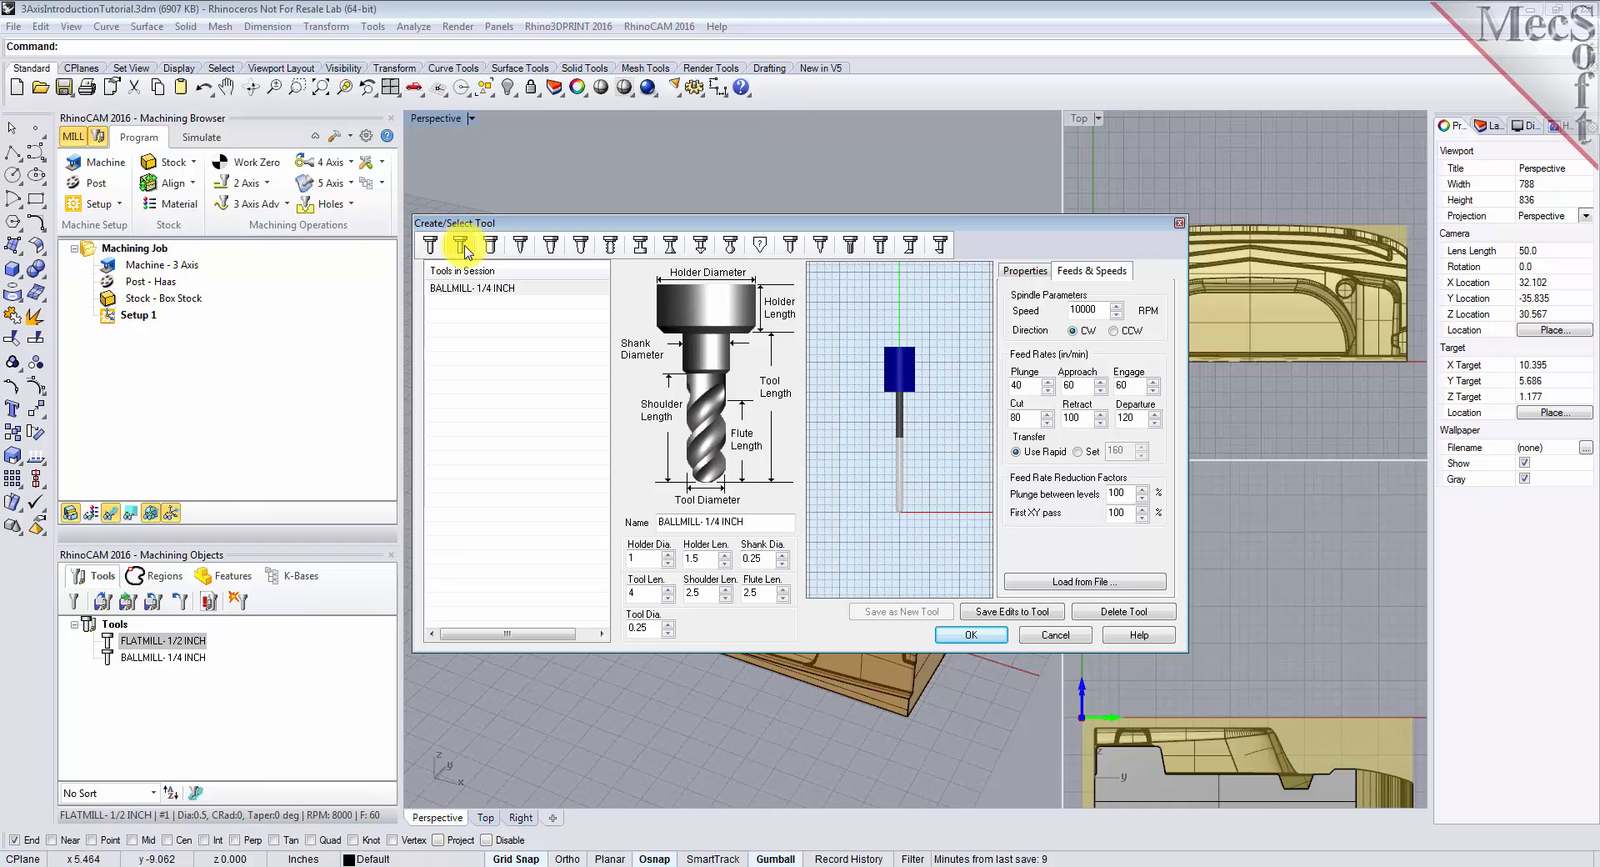
pyautogui.click(461, 247)
pyautogui.click(430, 247)
pyautogui.click(462, 247)
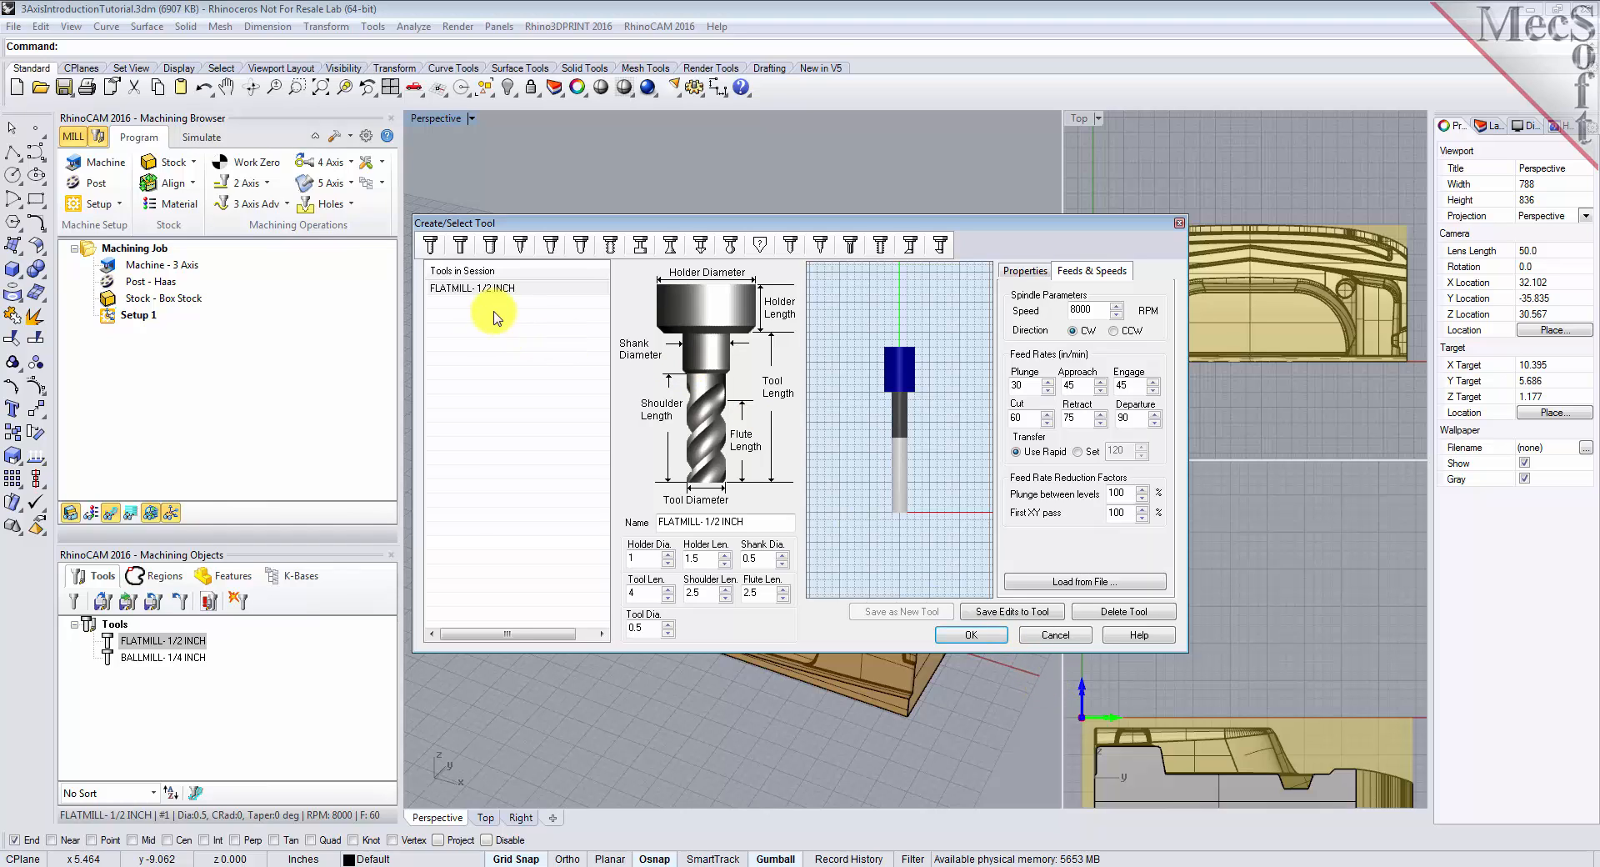
pyautogui.click(431, 248)
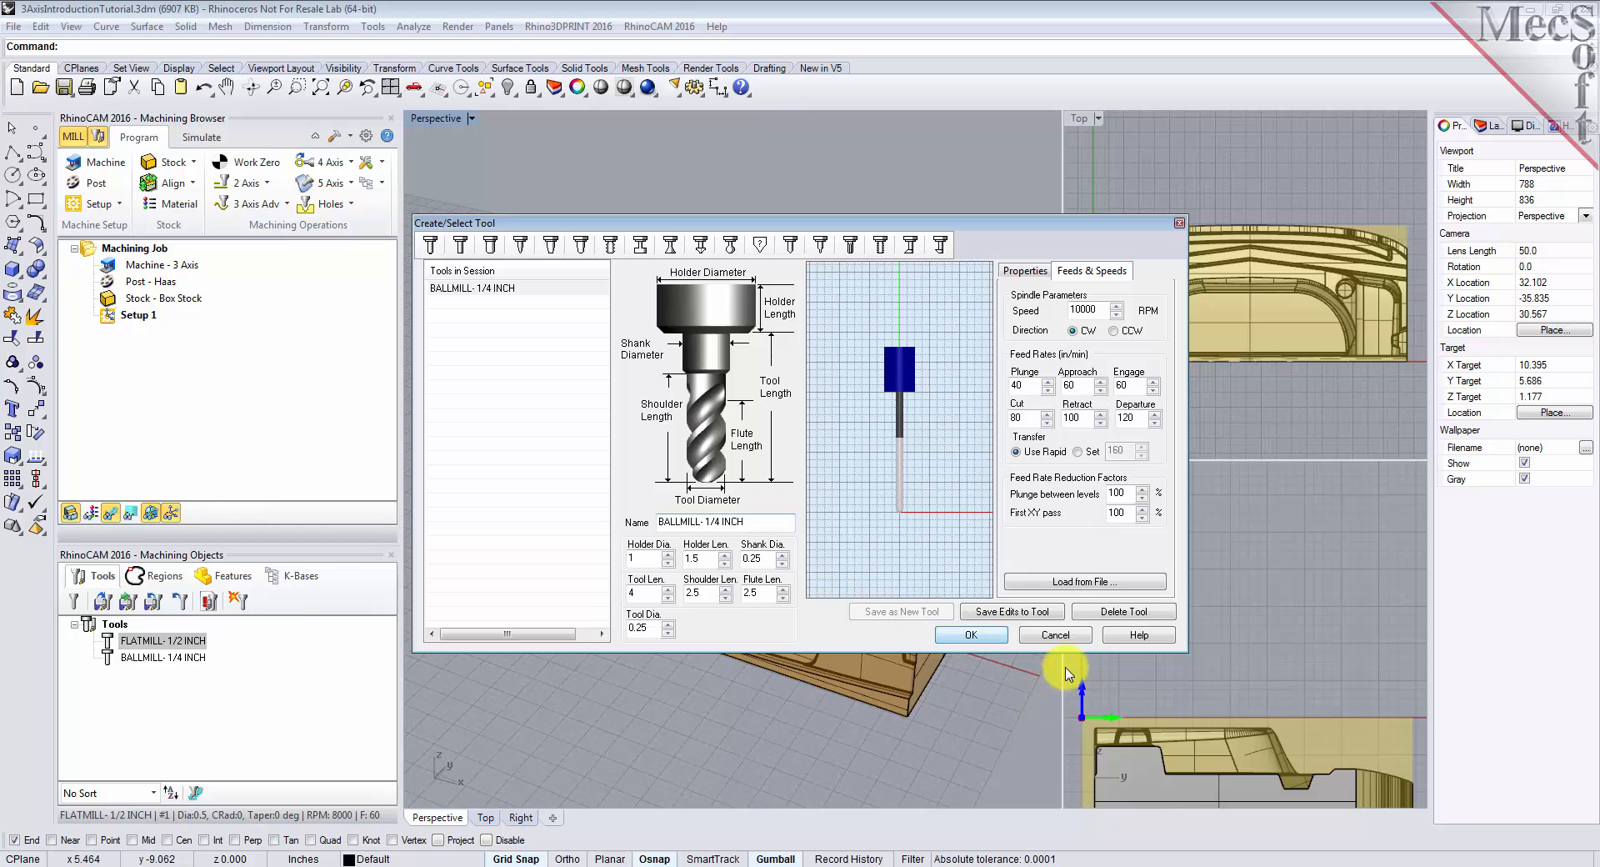
pyautogui.click(1055, 634)
# - Fit the part in the Right view, create a 3-axis Horizontal Roughing operation and assign the FLATMILL-1/2 INCH tool
pyautogui.click(1189, 617)
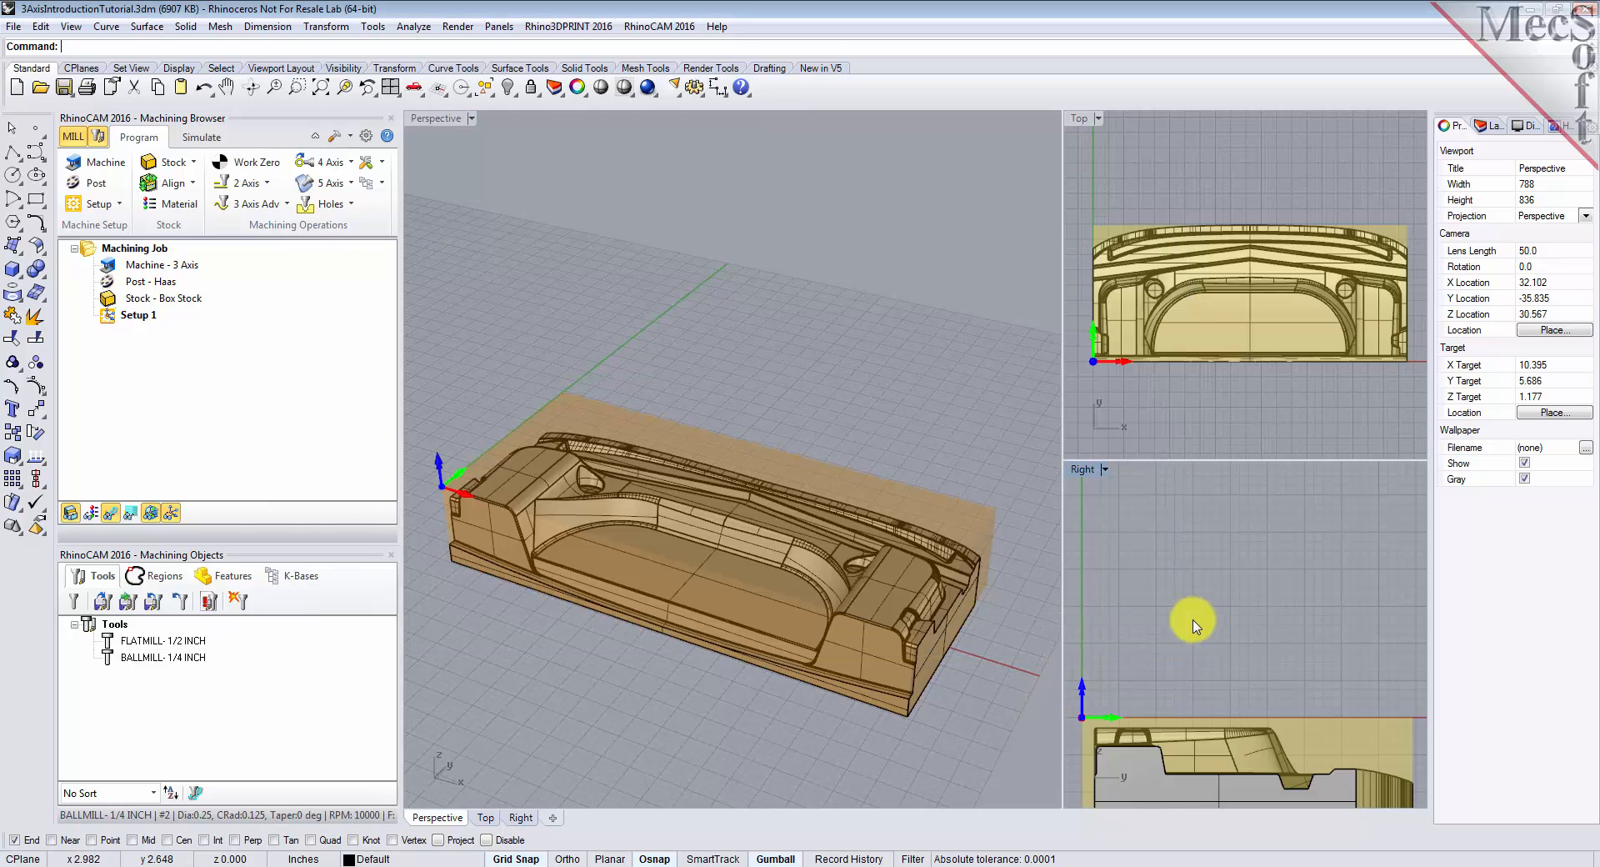
pyautogui.click(321, 88)
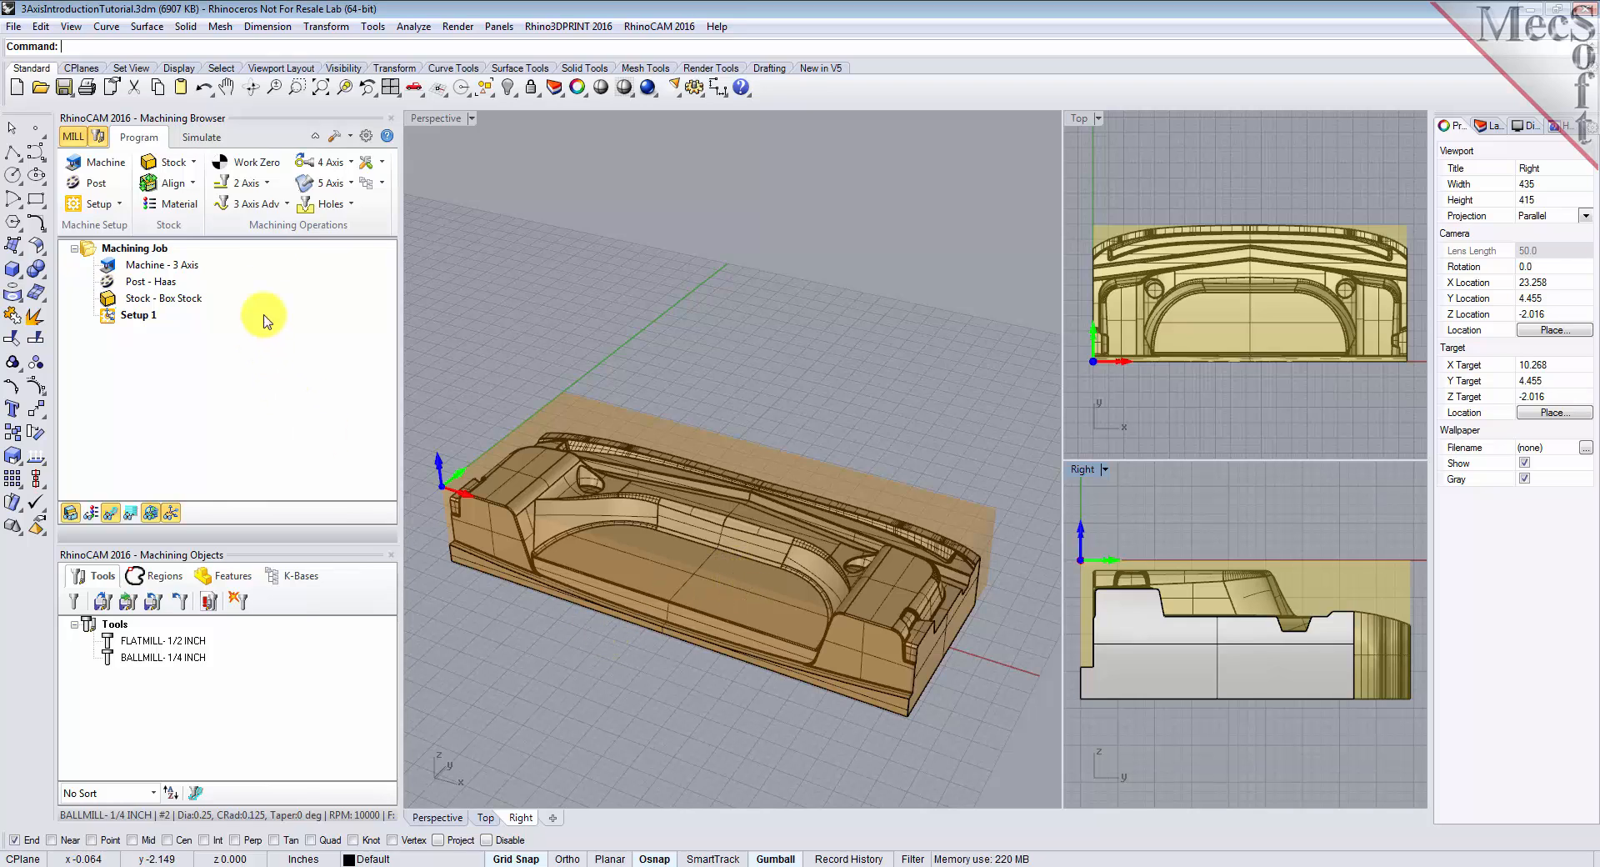
pyautogui.click(287, 209)
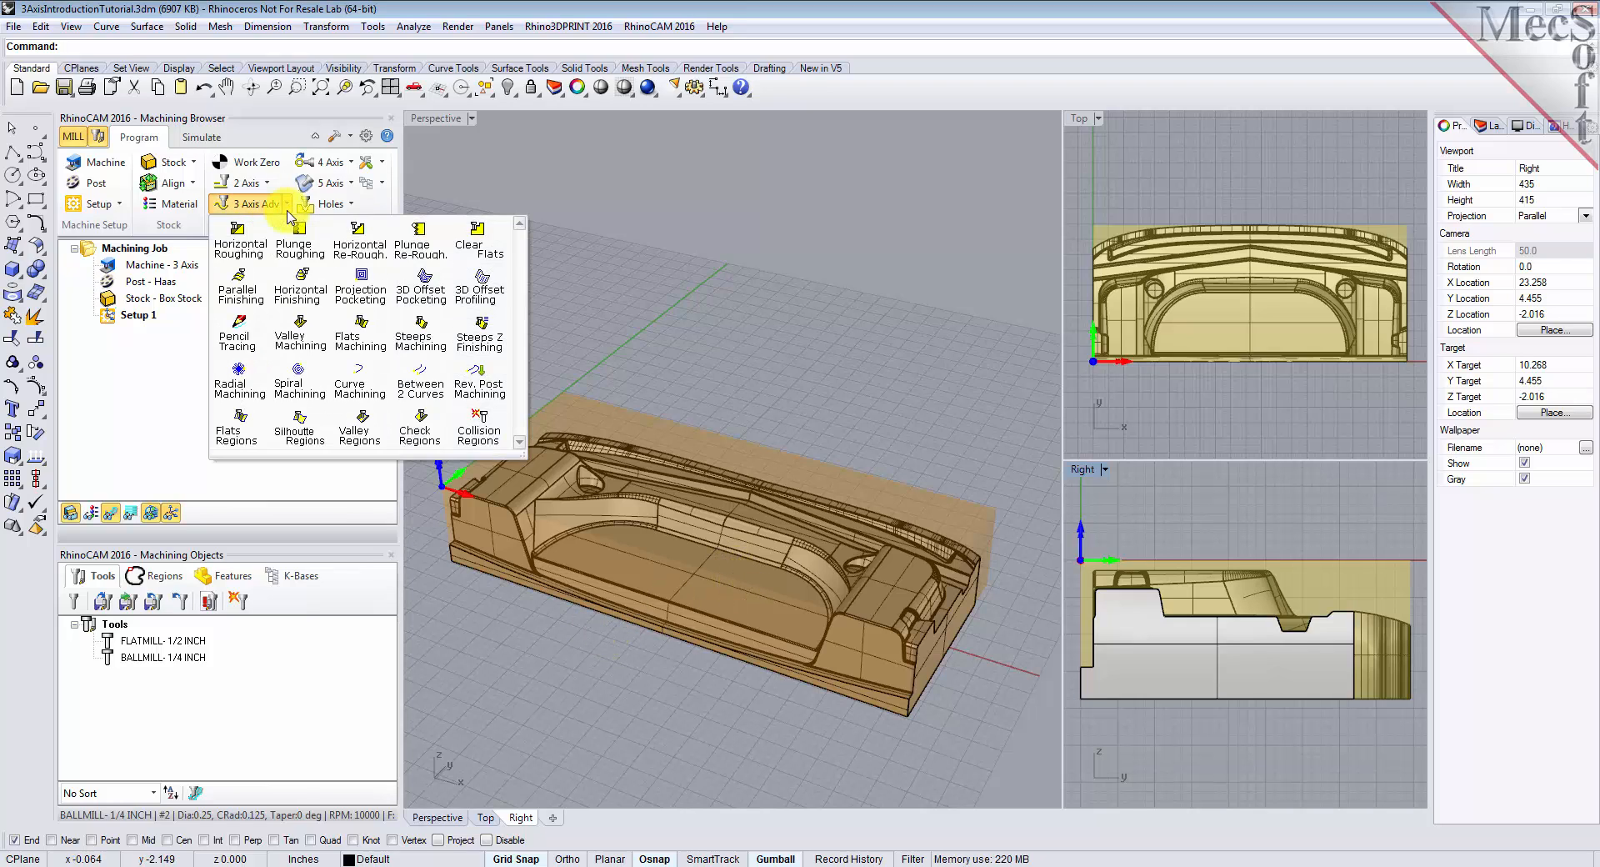
pyautogui.click(259, 263)
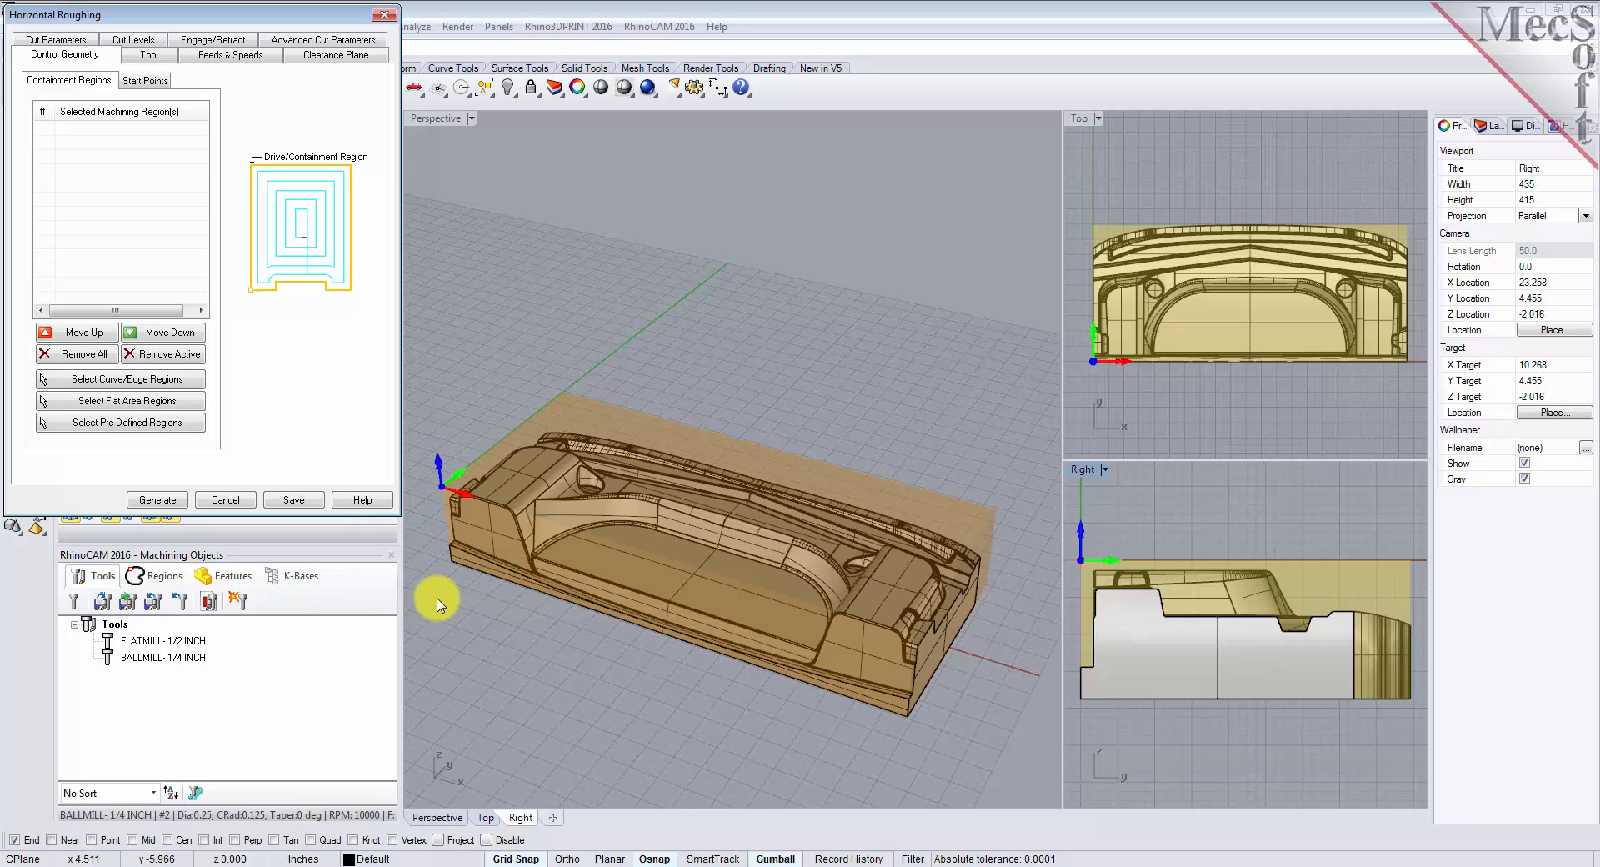
pyautogui.click(161, 57)
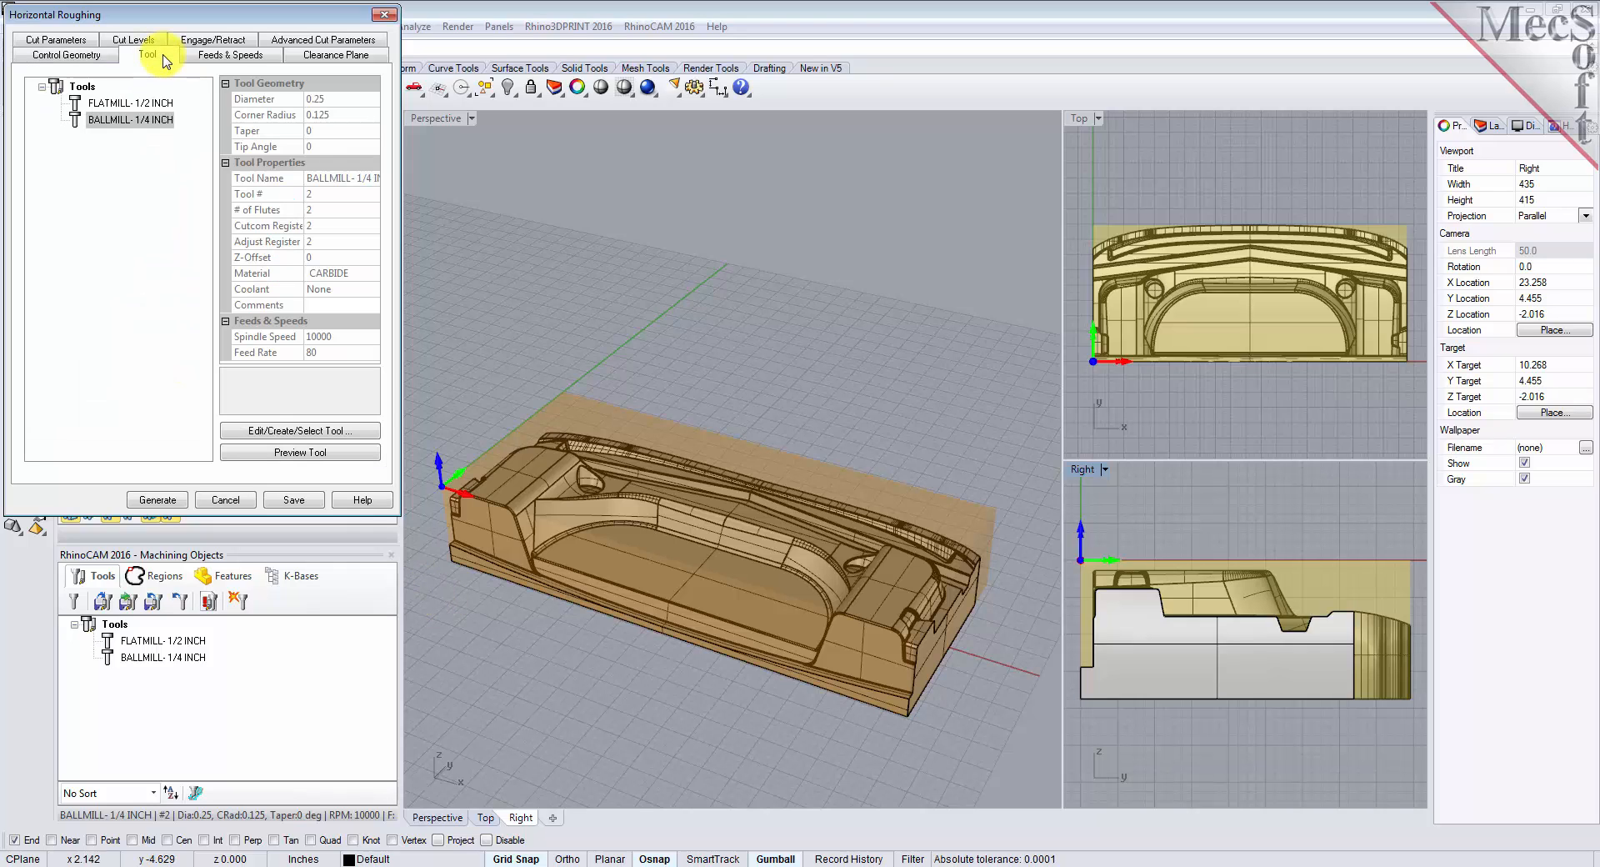
pyautogui.click(78, 107)
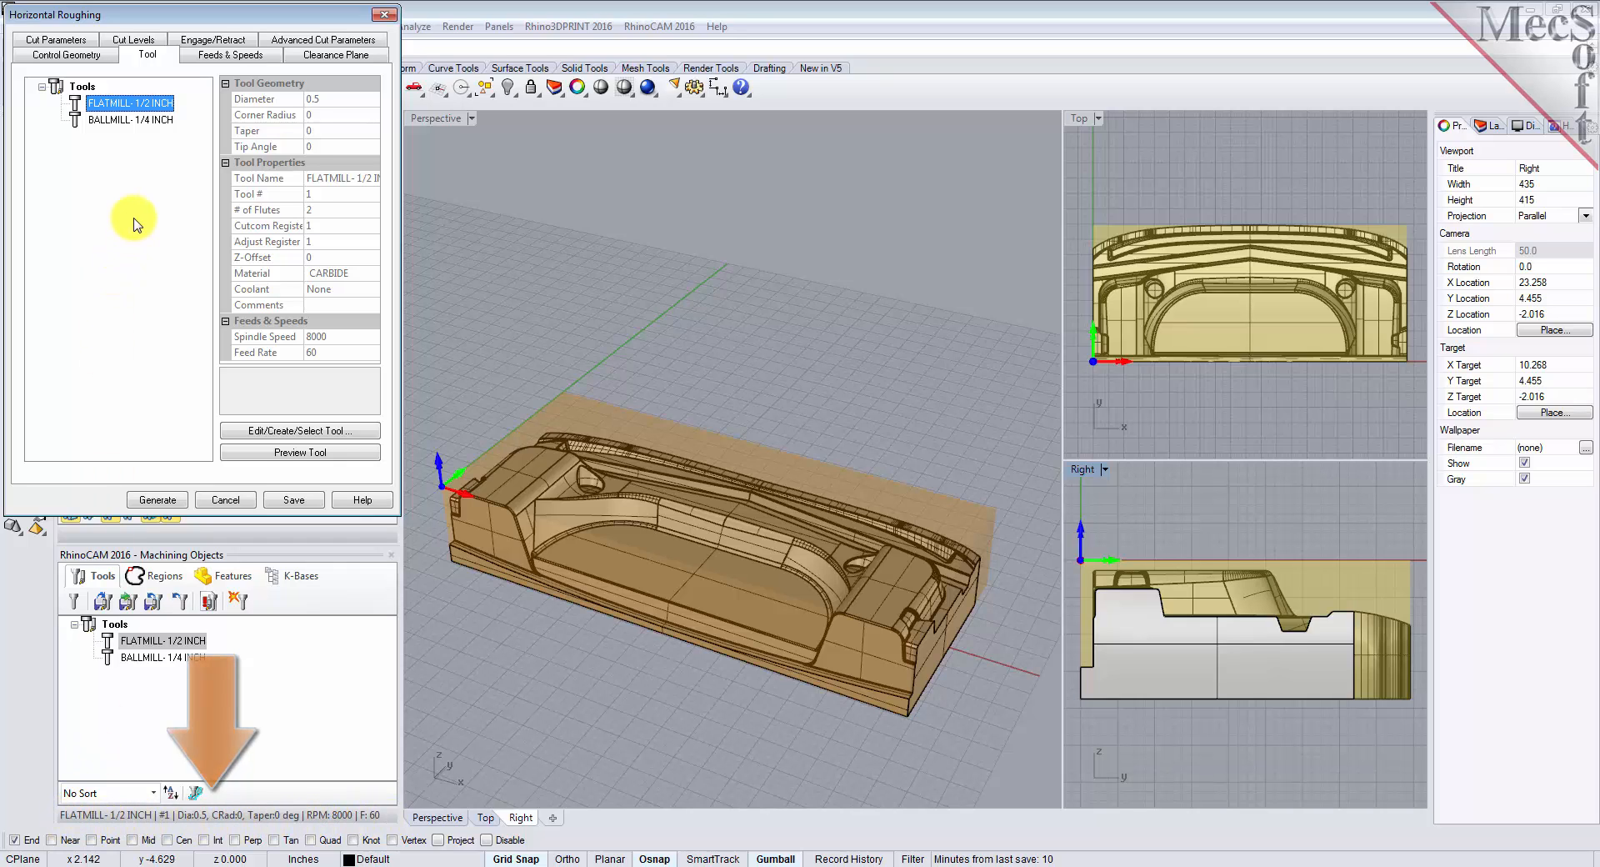
# - Load the roughing operation's feeds and speeds from the tool and set the cut transfer method to Clearance Plane
pyautogui.click(237, 67)
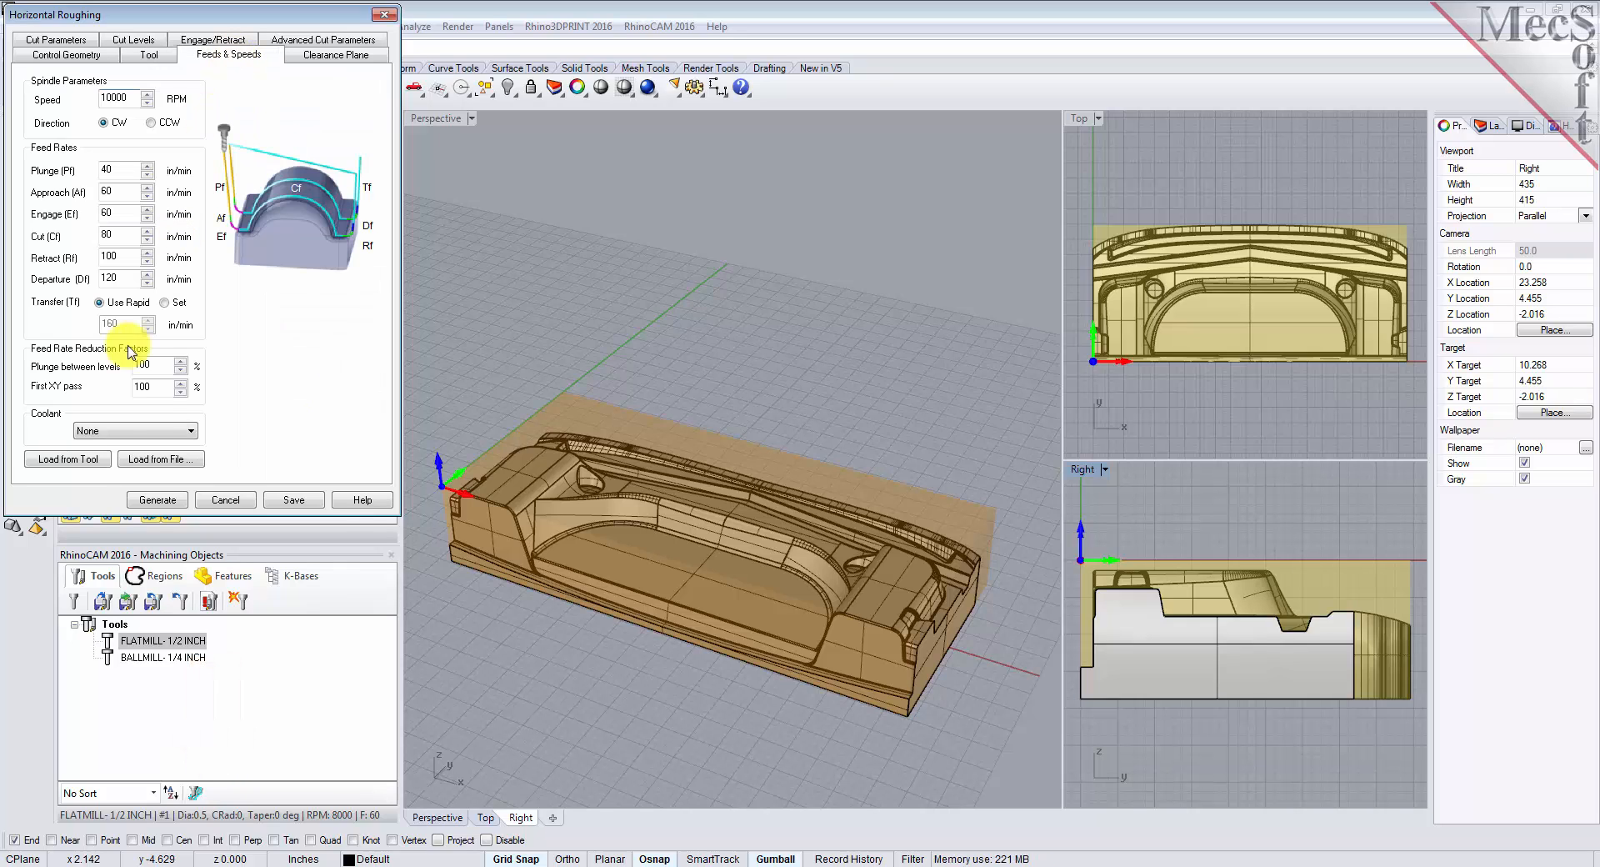
pyautogui.click(94, 461)
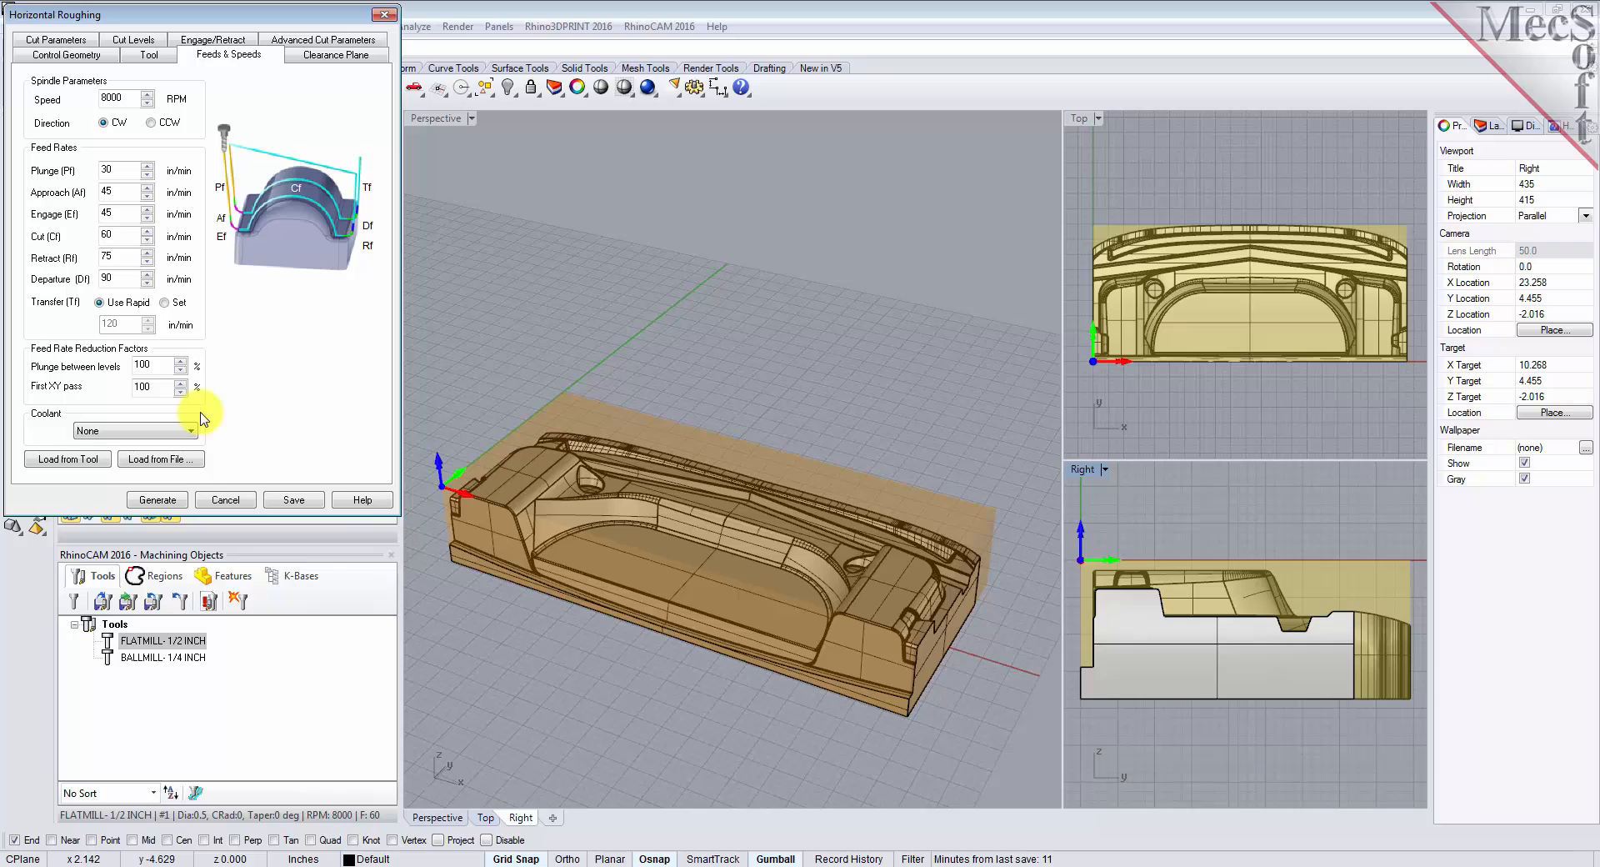
pyautogui.click(336, 54)
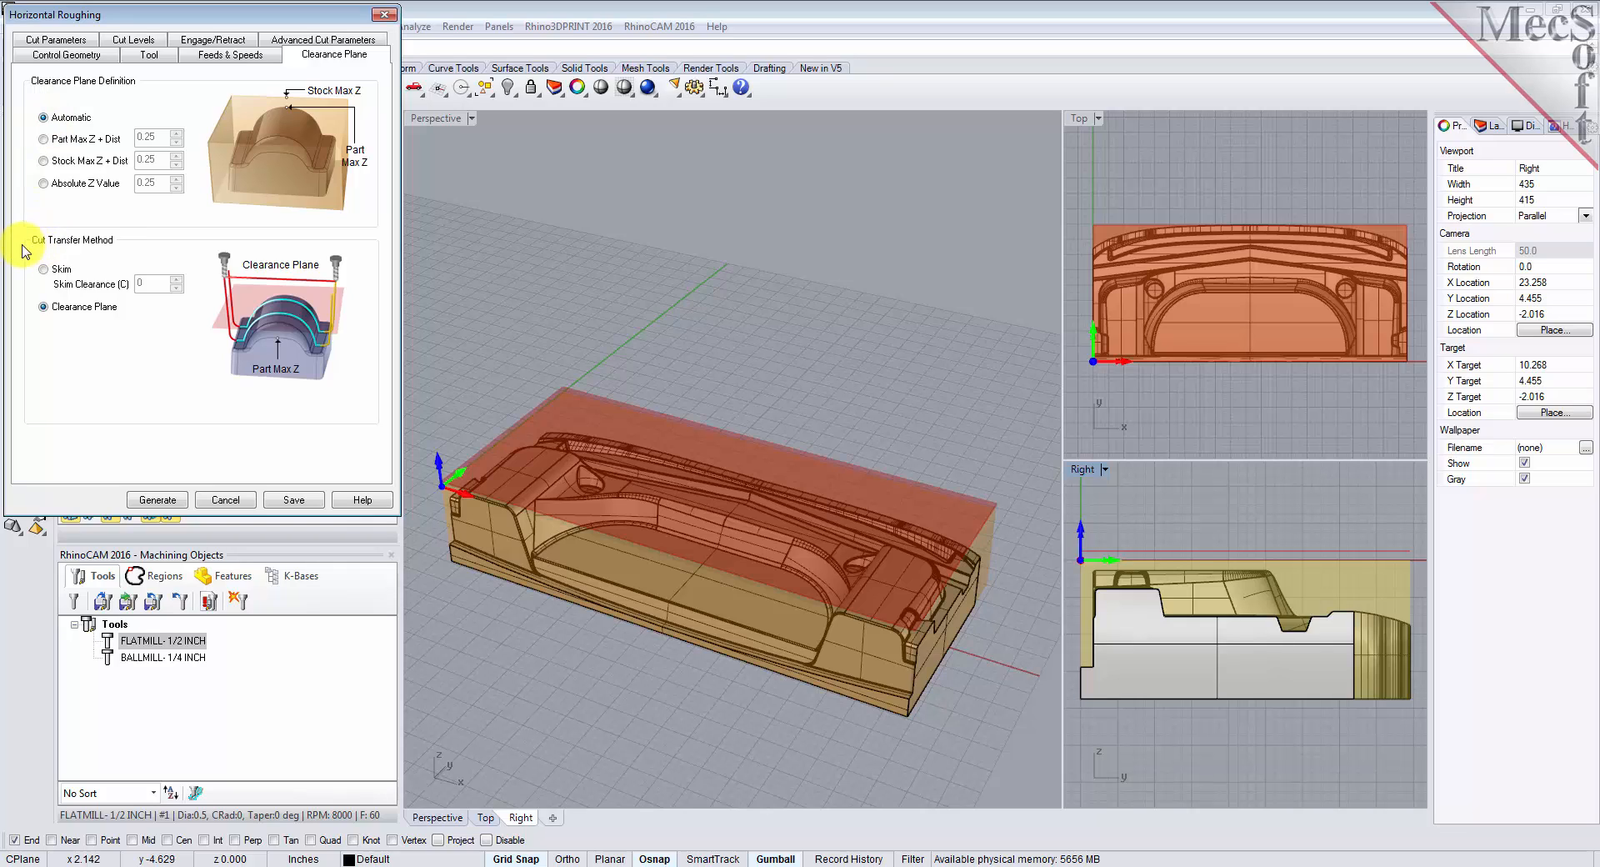
pyautogui.click(43, 308)
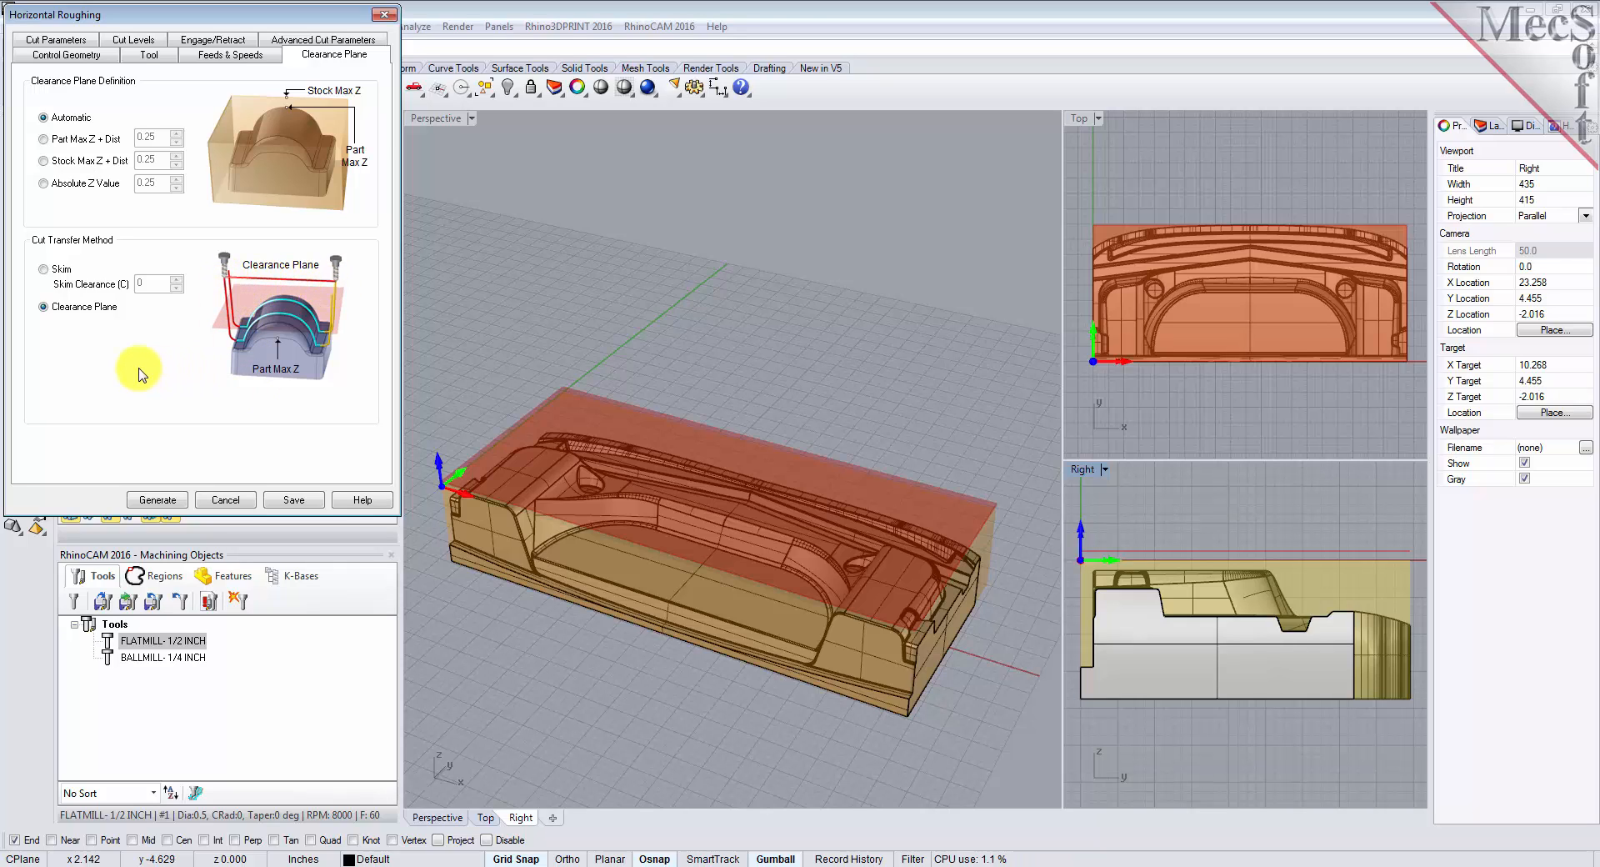
pyautogui.moveTo(892, 608)
pyautogui.mouseDown(button='right')
pyautogui.moveTo(807, 585)
pyautogui.moveTo(757, 517)
pyautogui.moveTo(732, 420)
pyautogui.moveTo(803, 571)
pyautogui.moveTo(897, 592)
pyautogui.mouseUp(button='right')
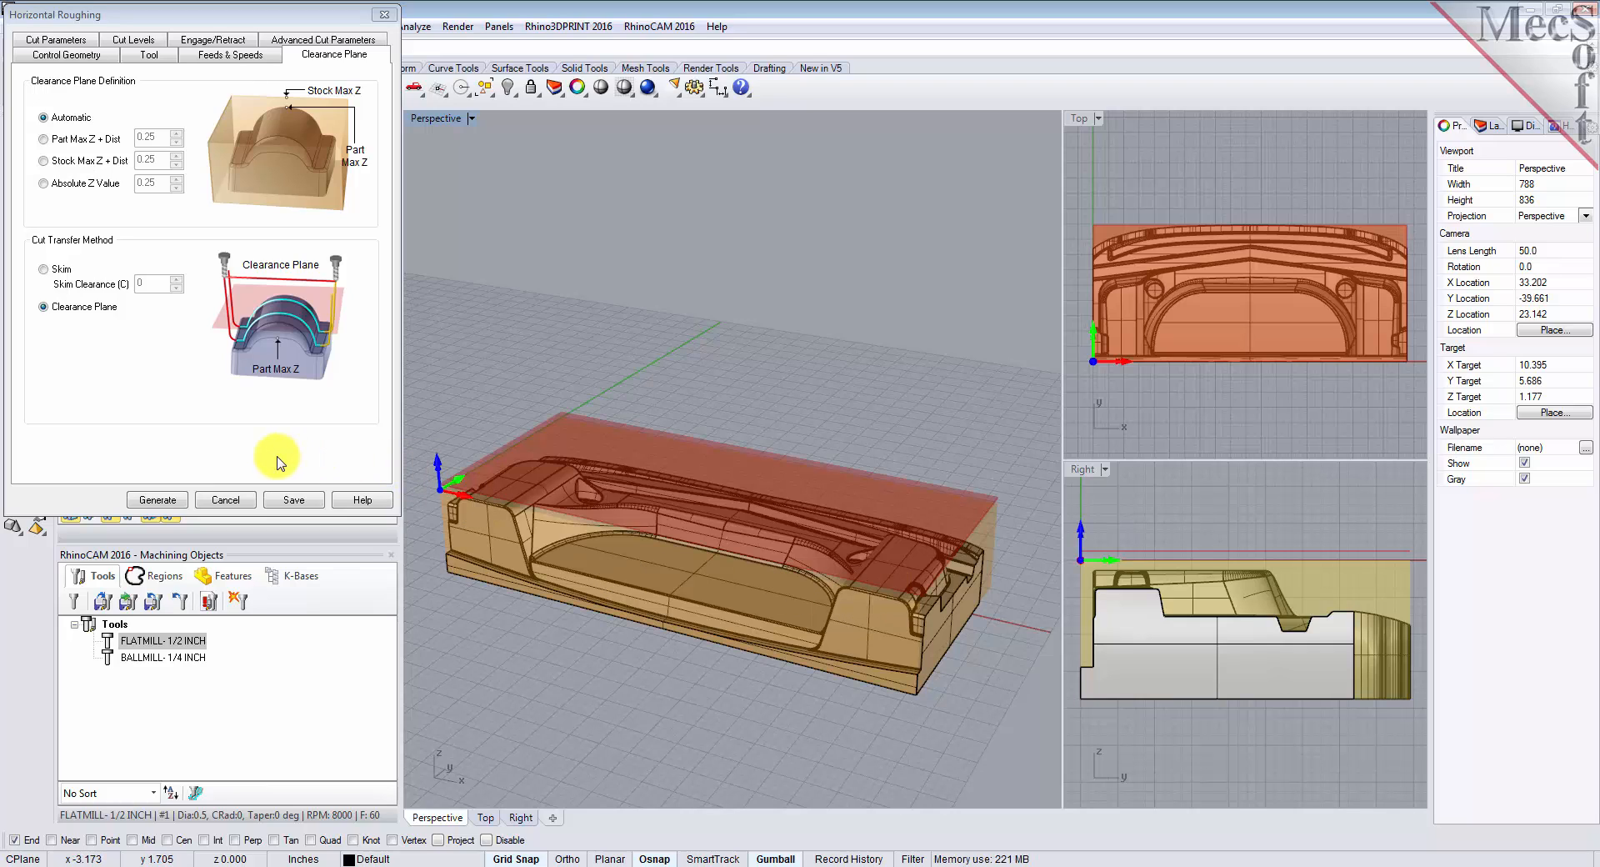
# - Review the tolerance and stock cut parameters and set the stepover distance to 40% of the tool diameter
pyautogui.click(69, 43)
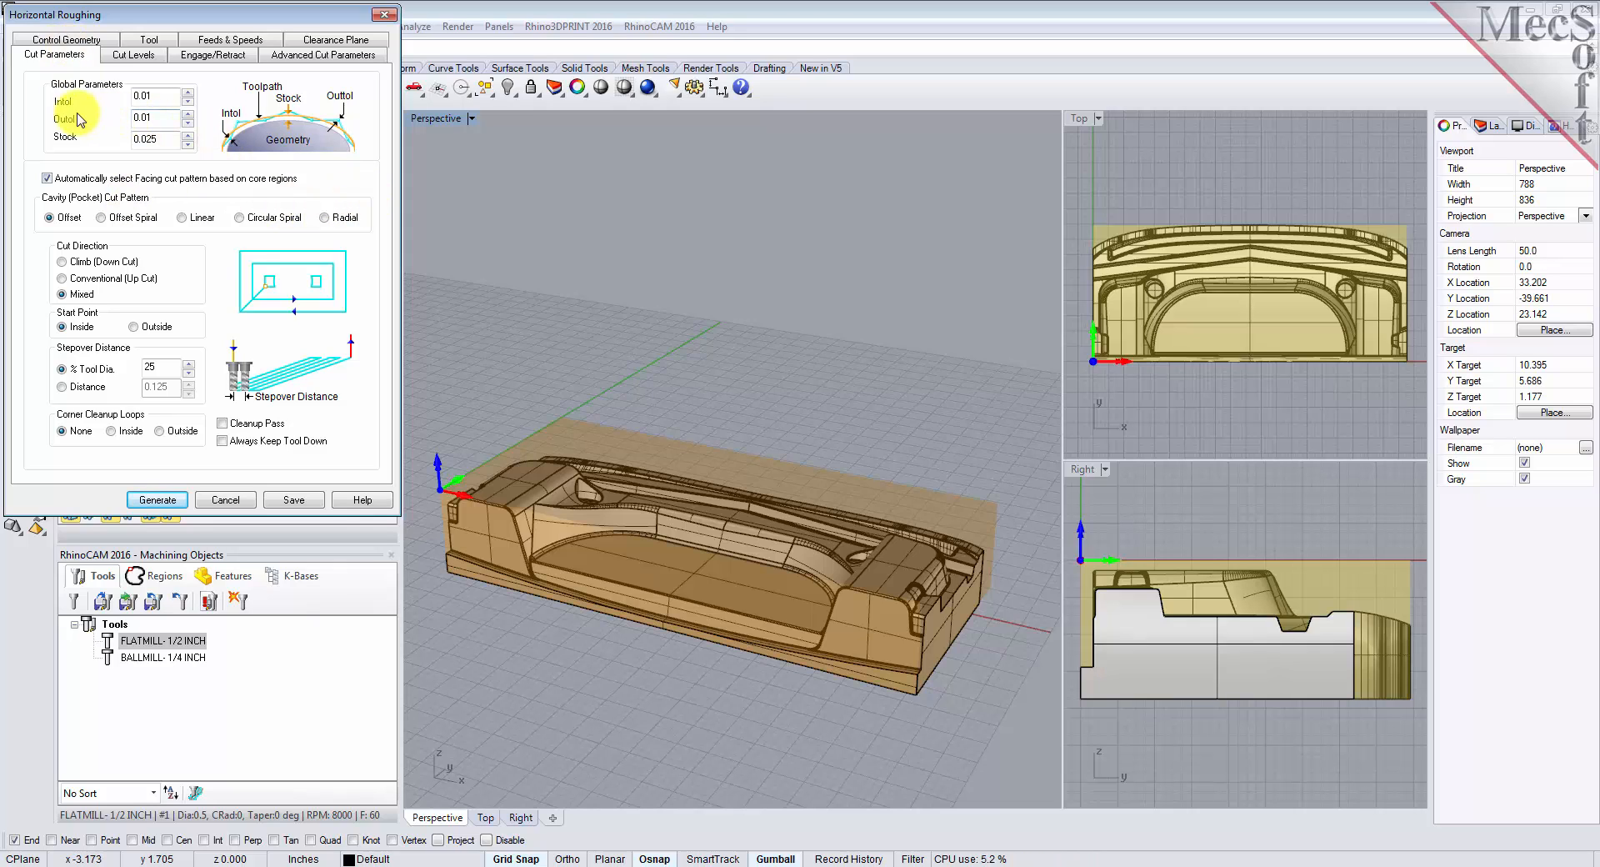
pyautogui.doubleClick(159, 121)
pyautogui.doubleClick(162, 142)
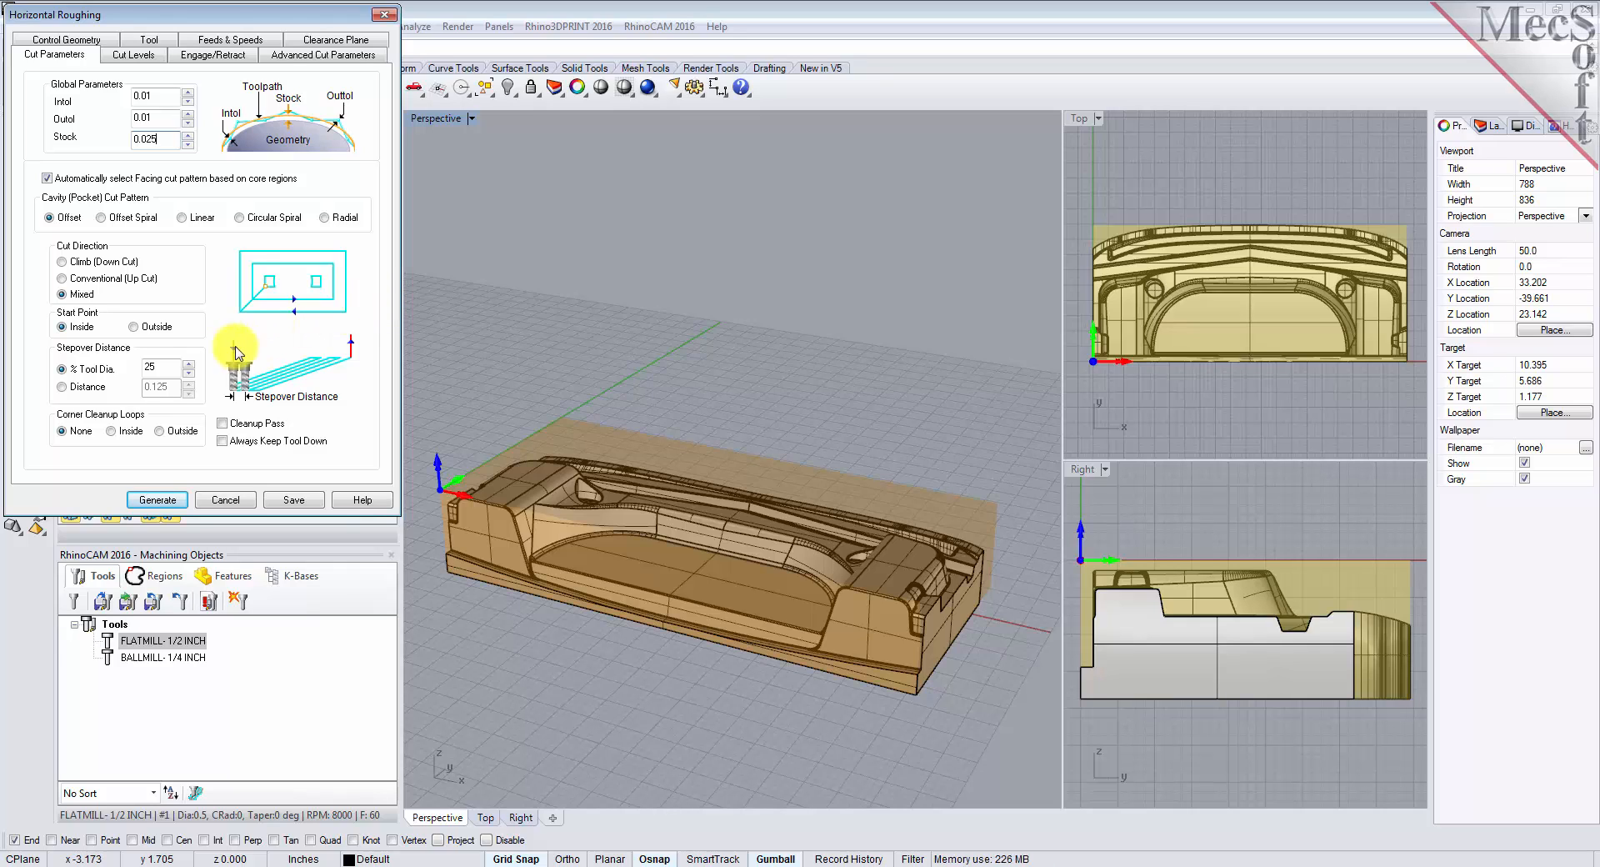
pyautogui.doubleClick(131, 367)
pyautogui.write('40')
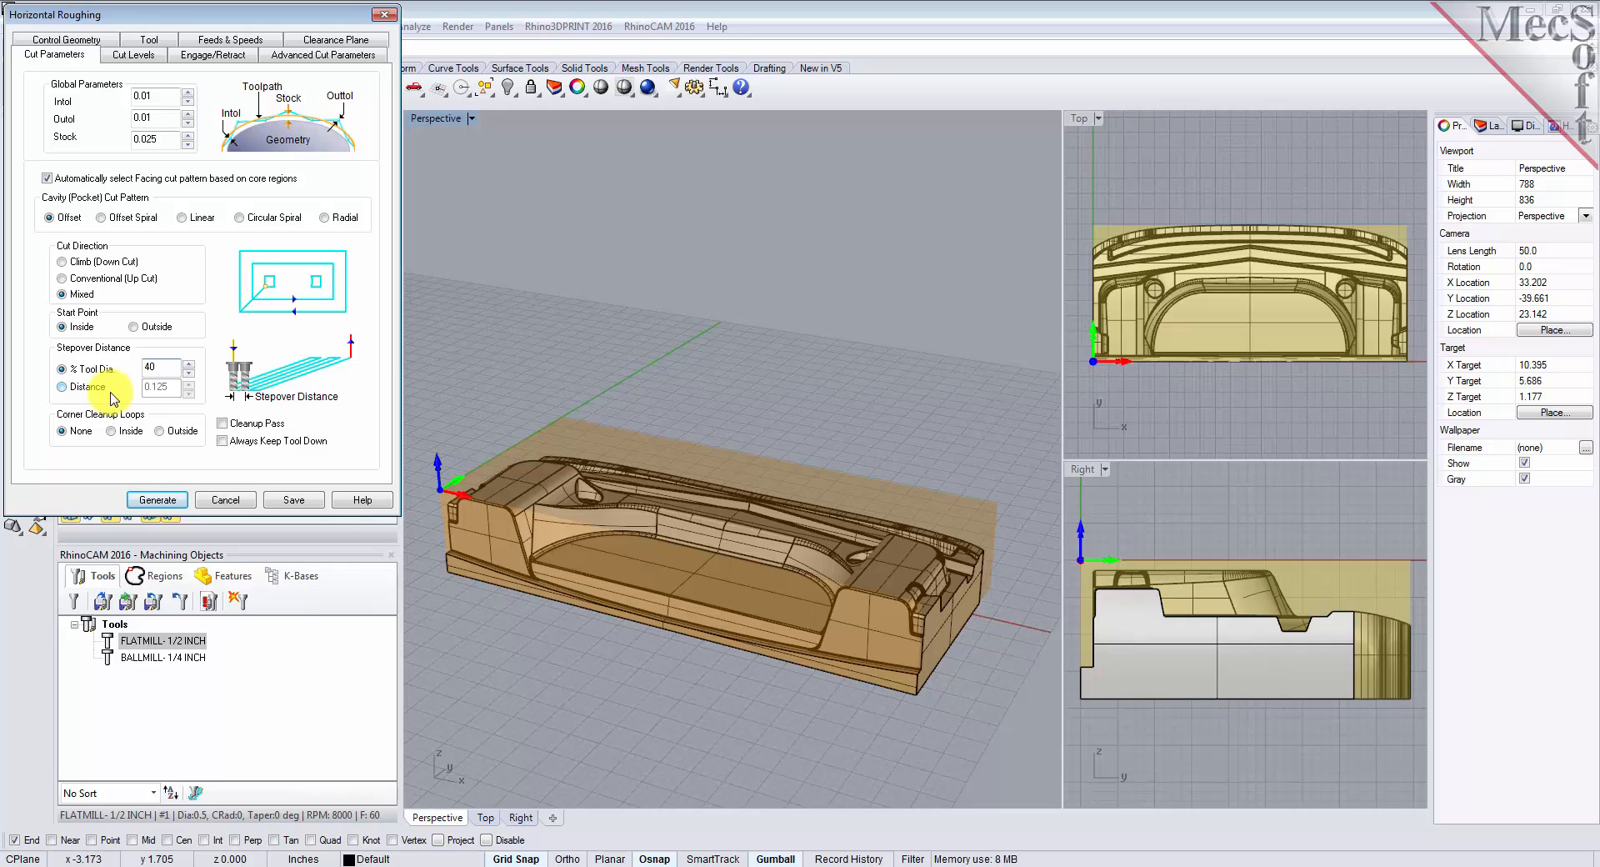
pyautogui.click(134, 54)
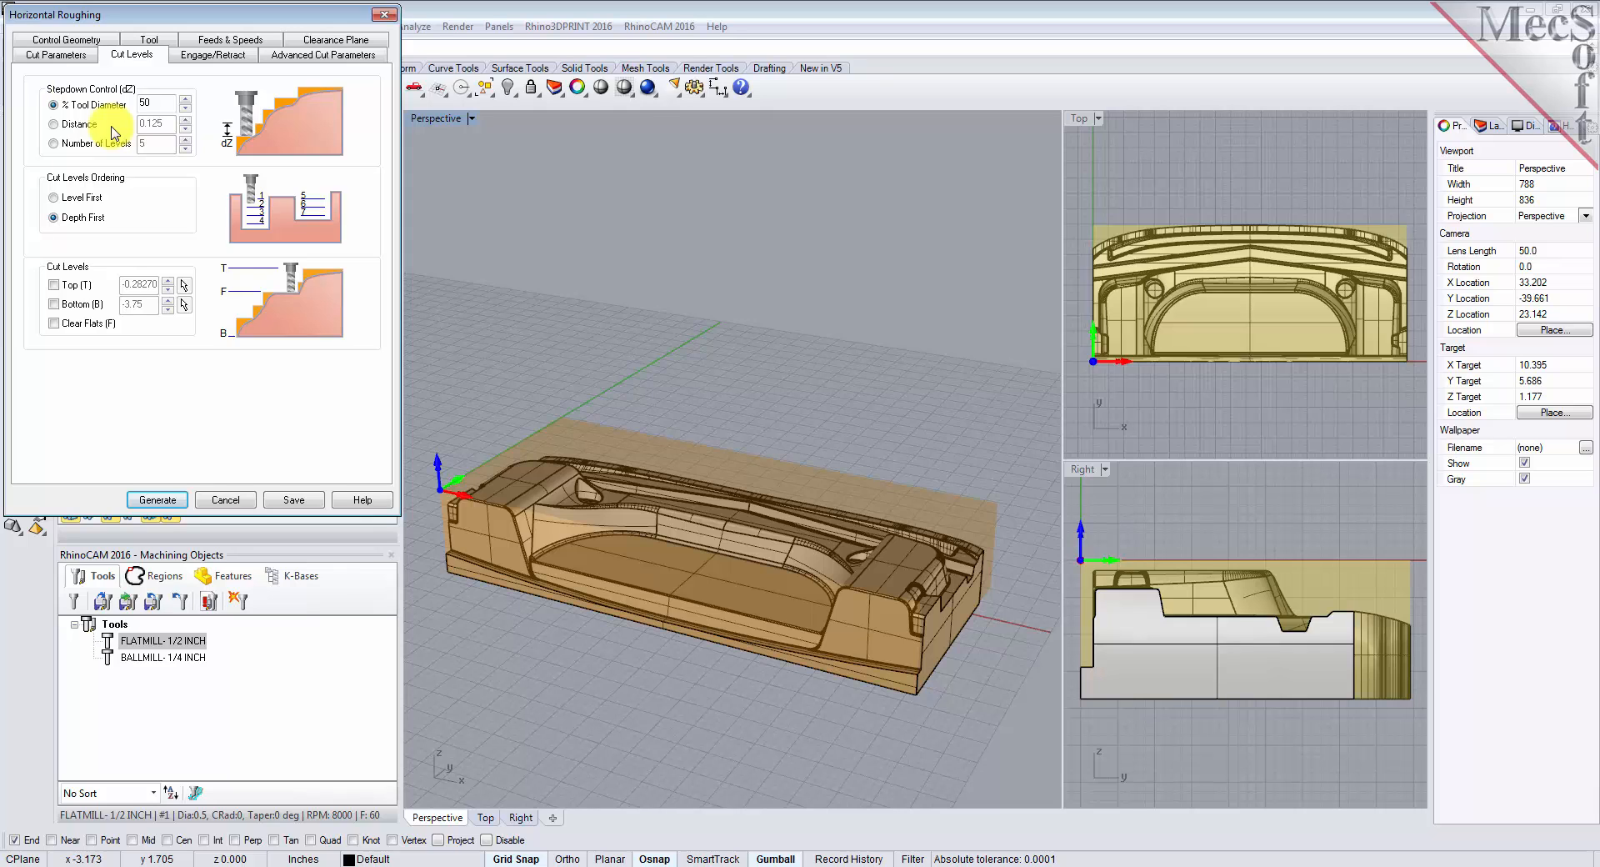
pyautogui.click(54, 54)
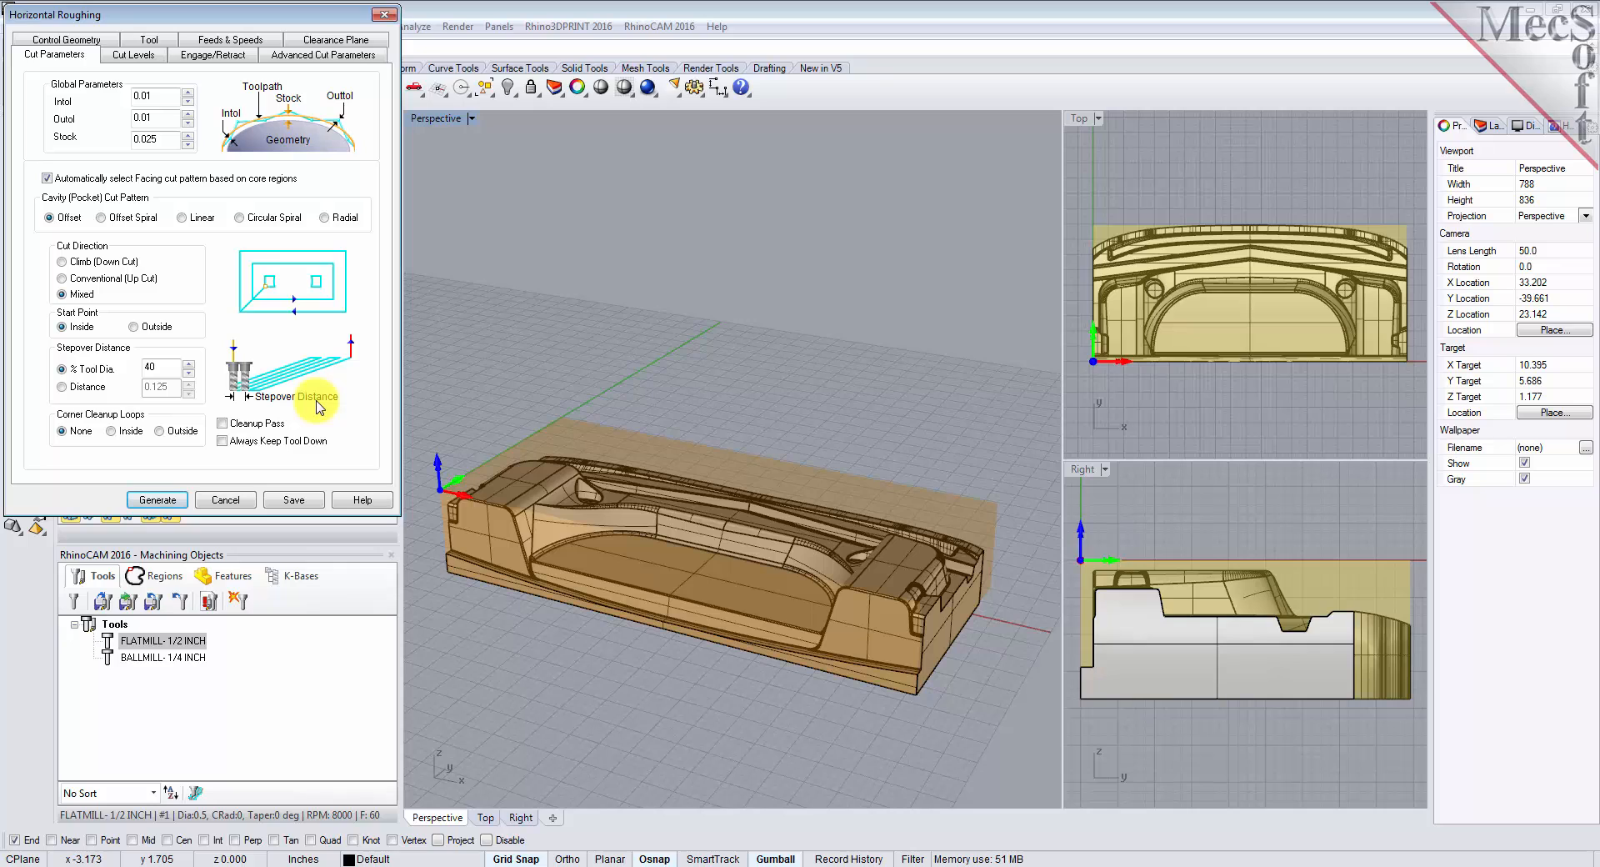
# - Enable the bottom cut level, set it to -3.5, and generate the horizontal roughing toolpath
pyautogui.click(135, 55)
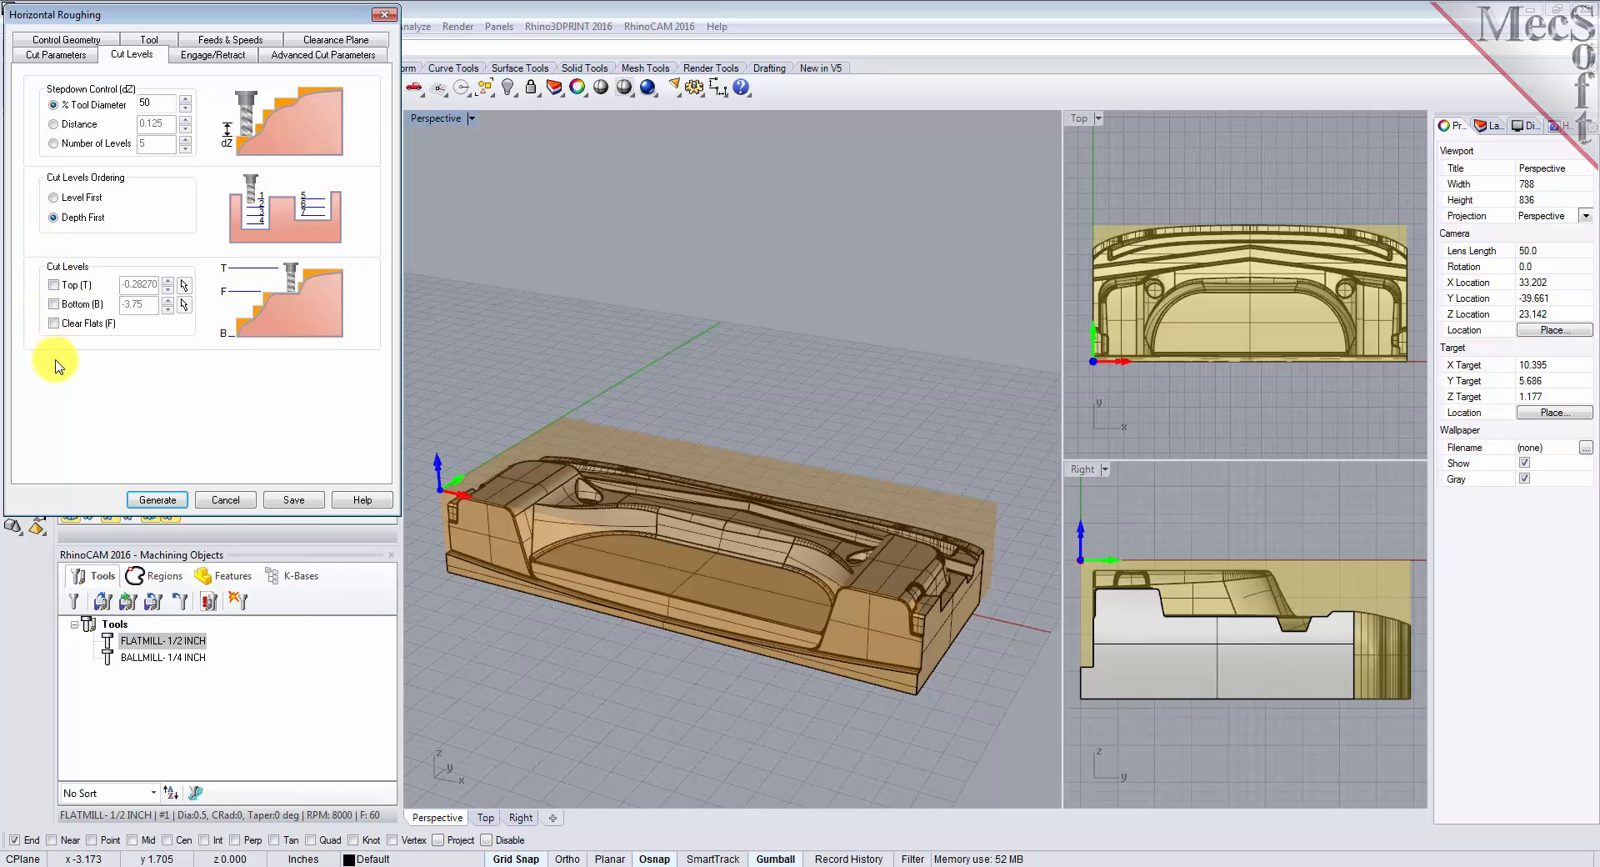
pyautogui.click(54, 305)
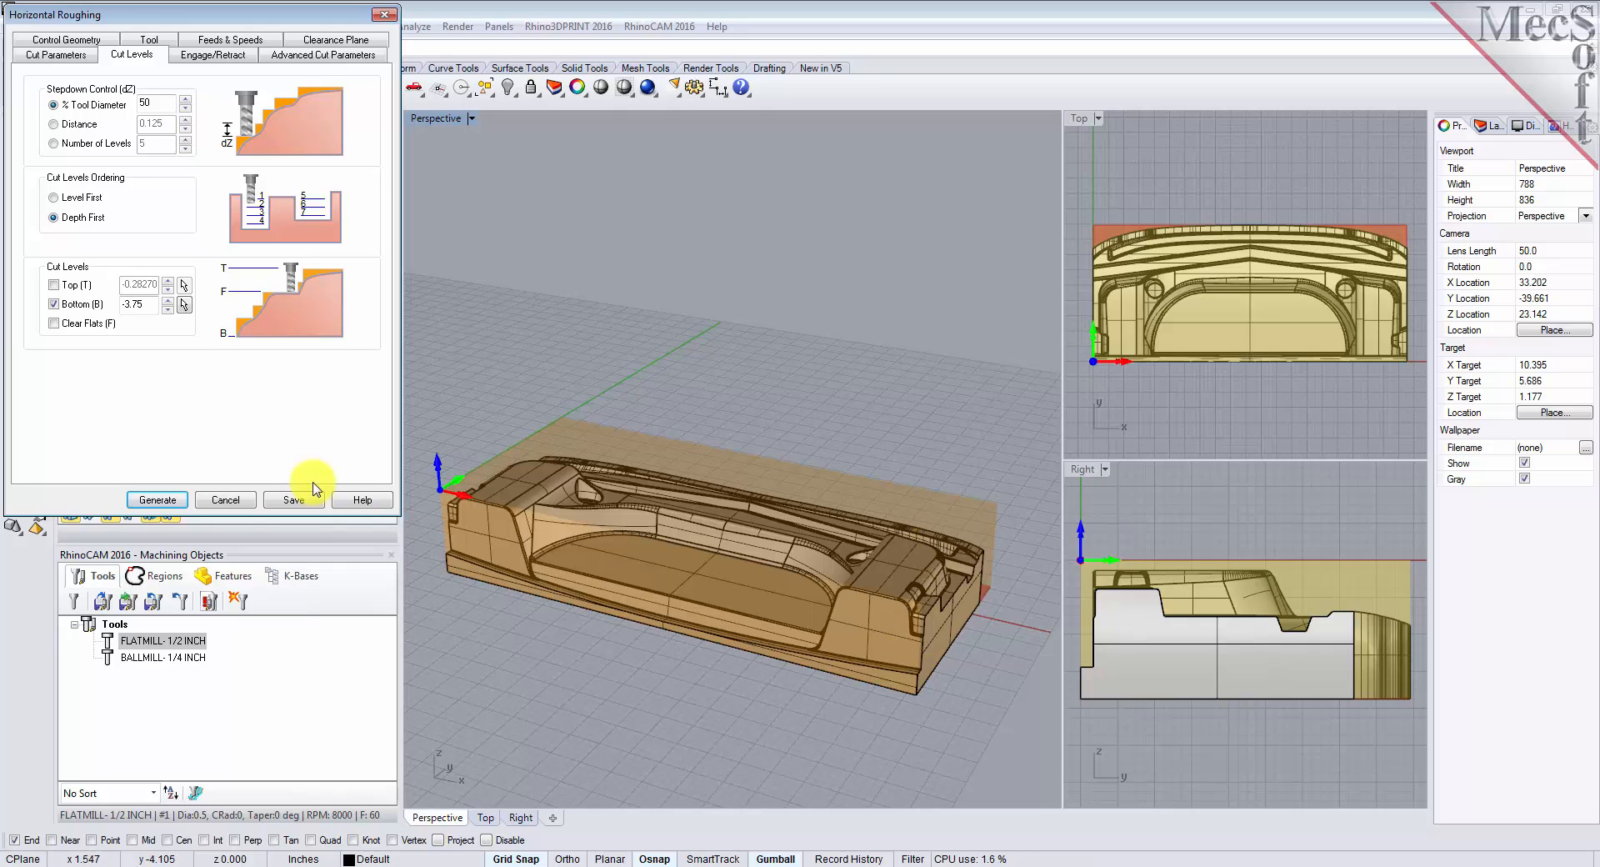
pyautogui.doubleClick(146, 307)
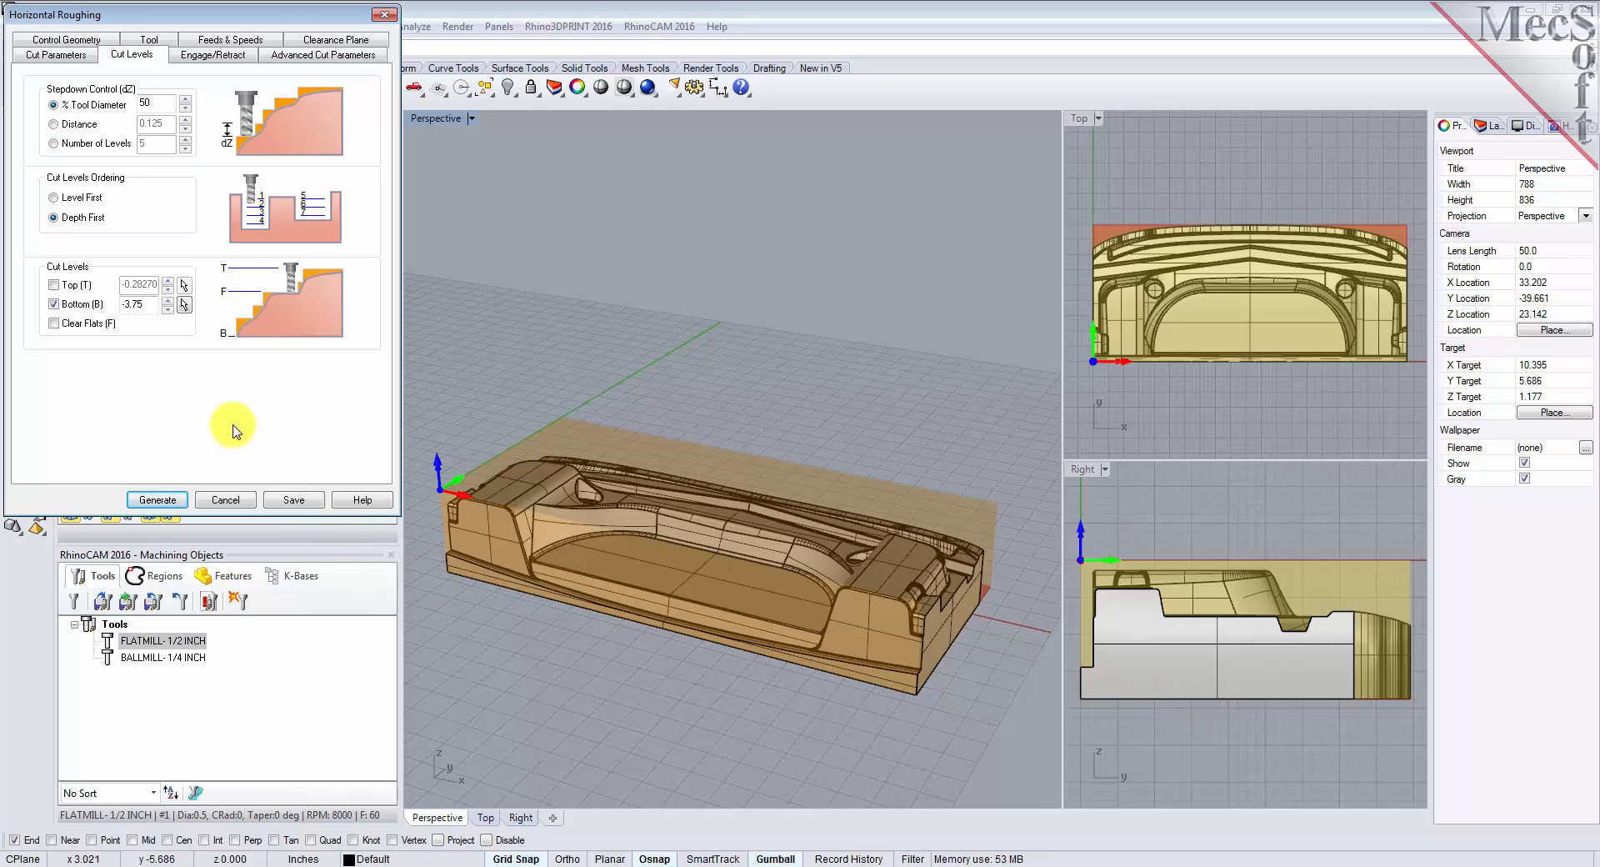
pyautogui.moveTo(131, 307); pyautogui.dragTo(151, 304)
pyautogui.write('.5')
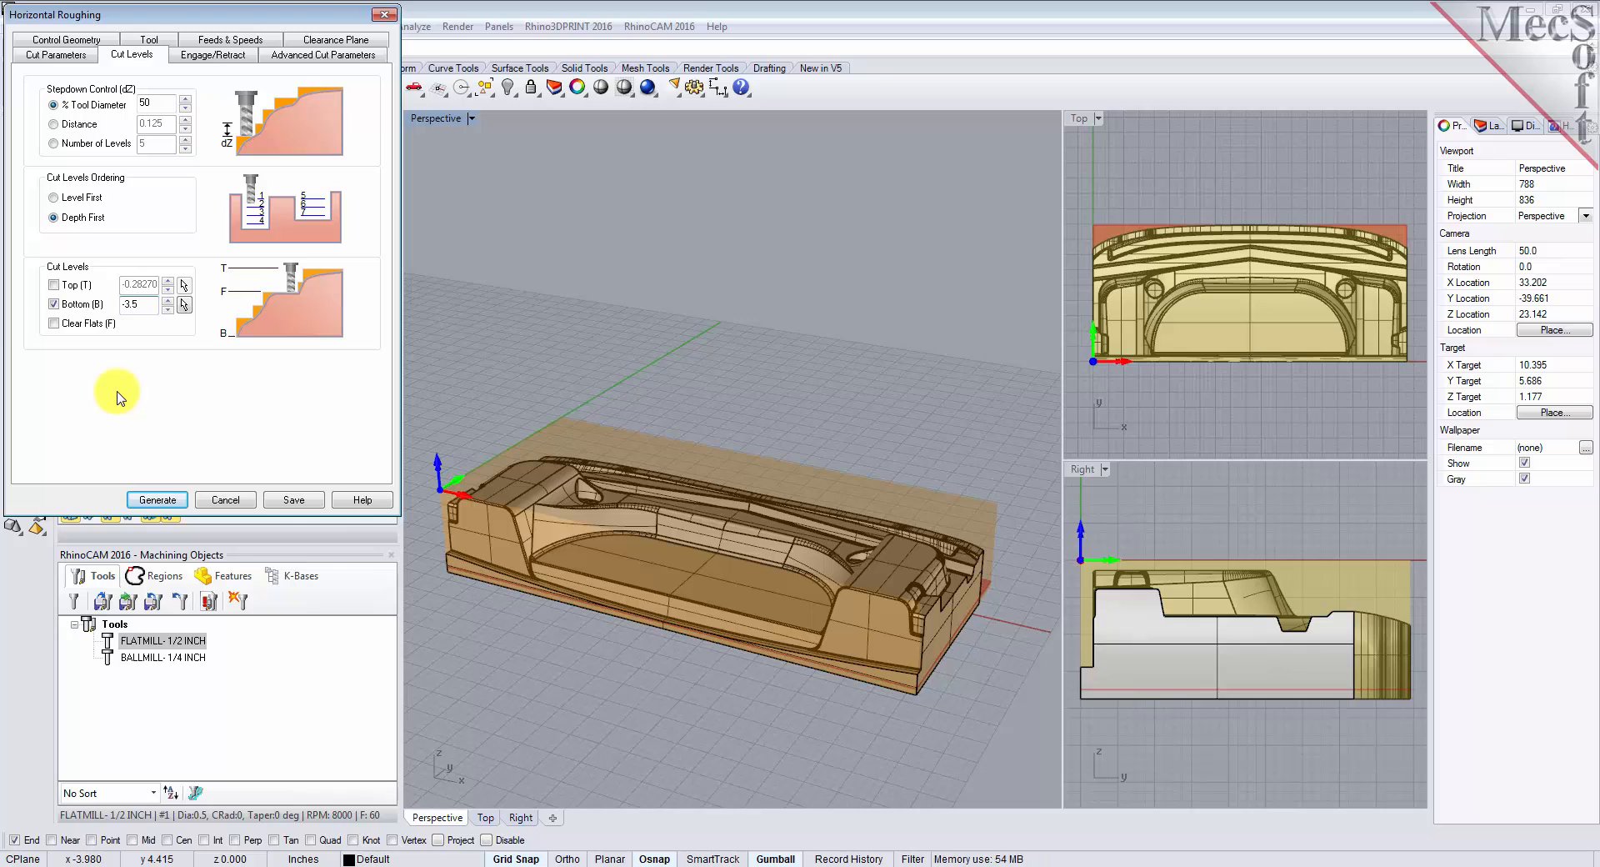
pyautogui.click(157, 500)
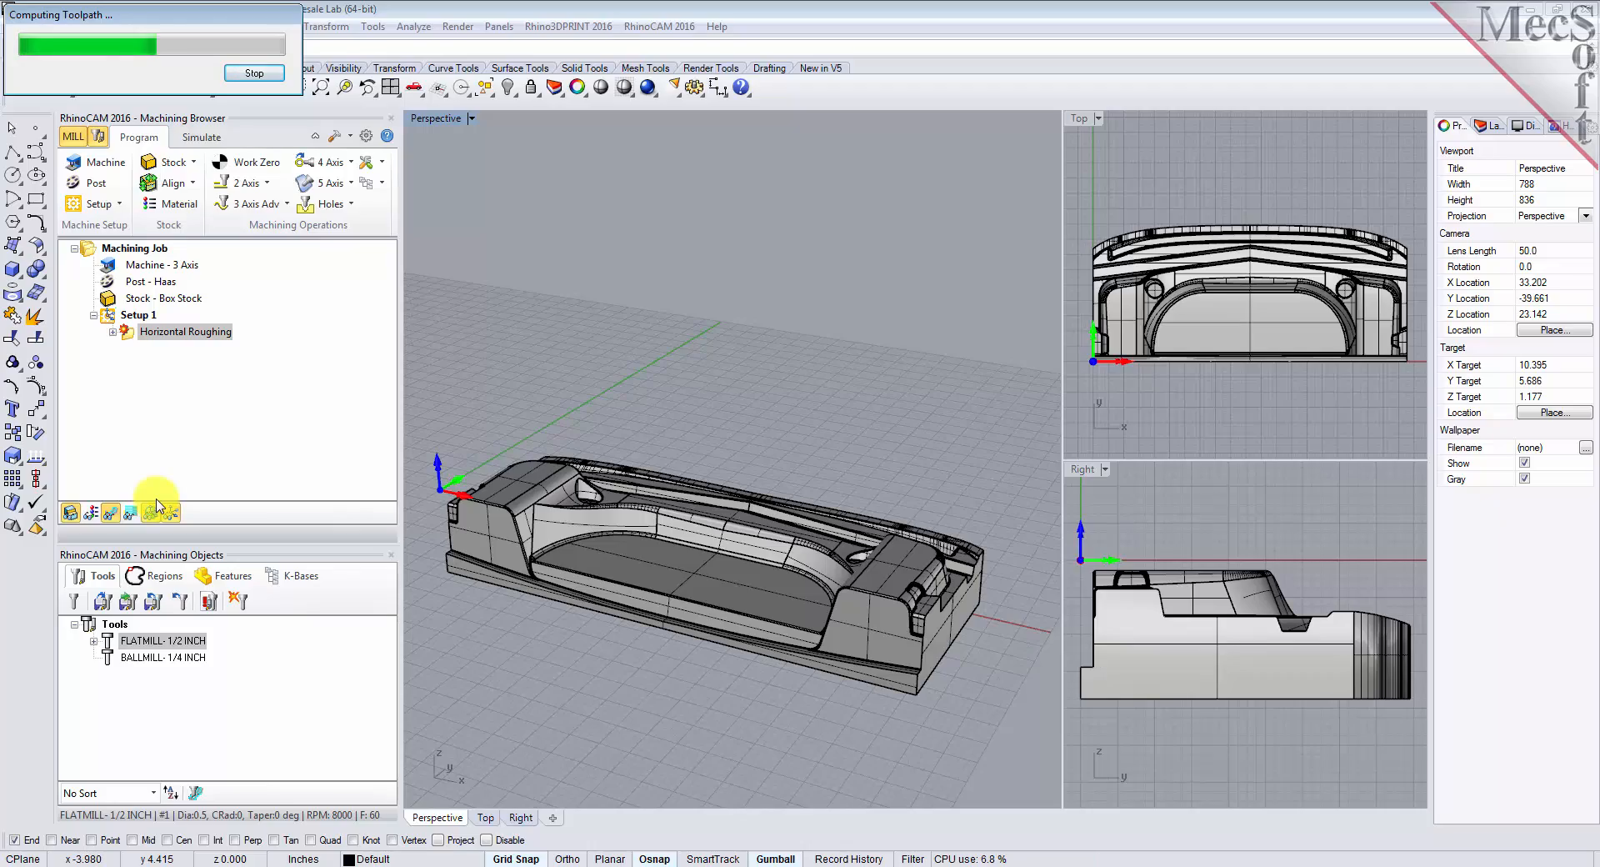
# - Inspect the generated roughing toolpath on the part, hiding it briefly and showing it again
pyautogui.moveTo(812, 511)
pyautogui.mouseDown(button='right')
pyautogui.moveTo(714, 503)
pyautogui.moveTo(711, 432)
pyautogui.moveTo(800, 457)
pyautogui.moveTo(814, 510)
pyautogui.mouseUp(button='right')
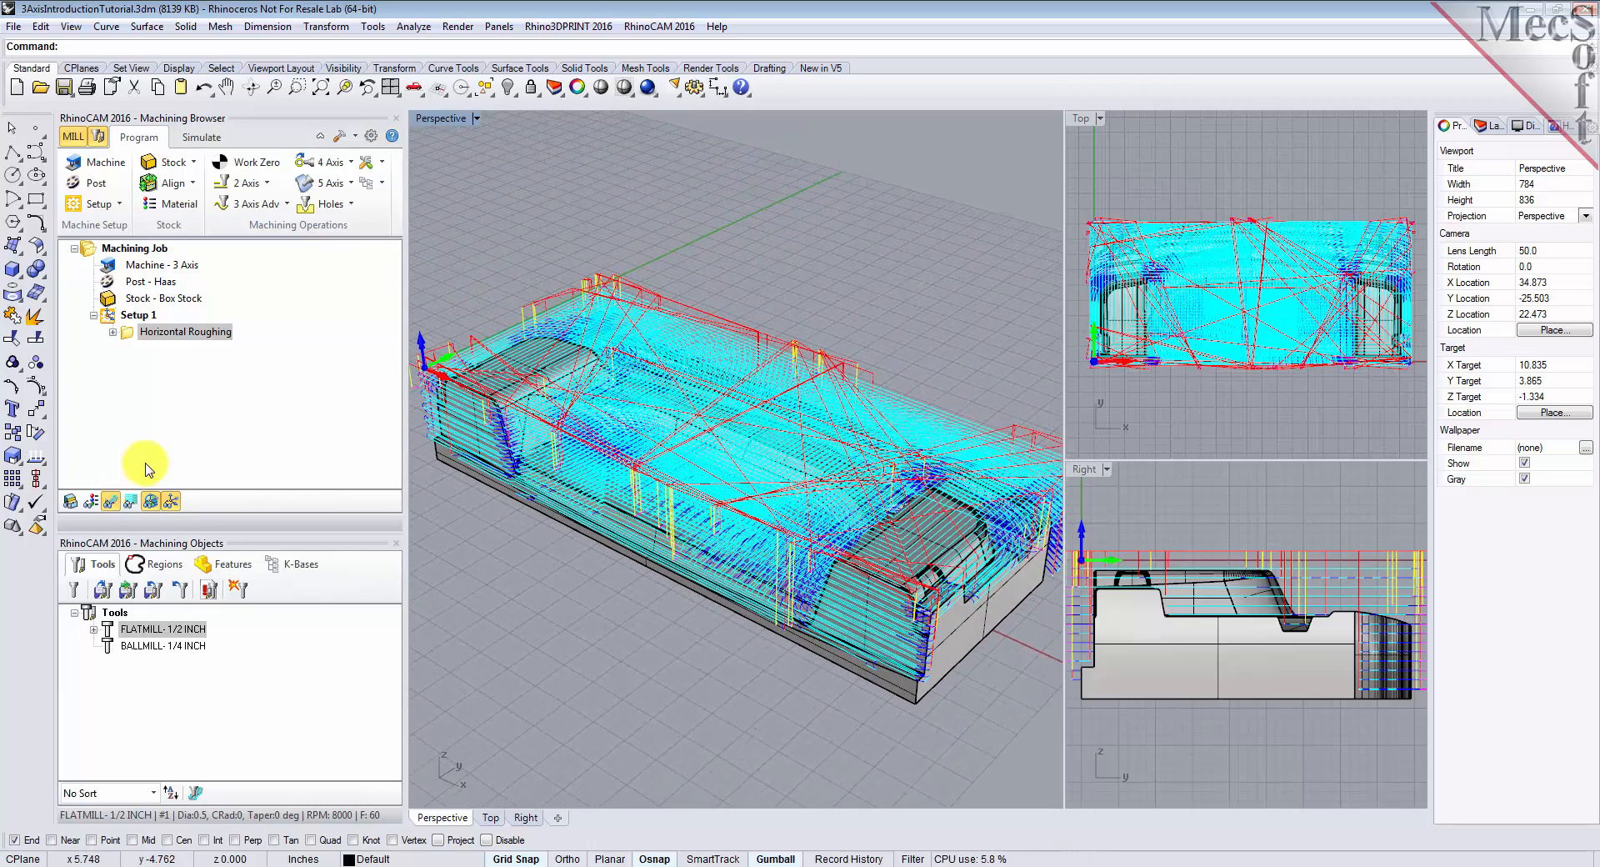
pyautogui.click(111, 500)
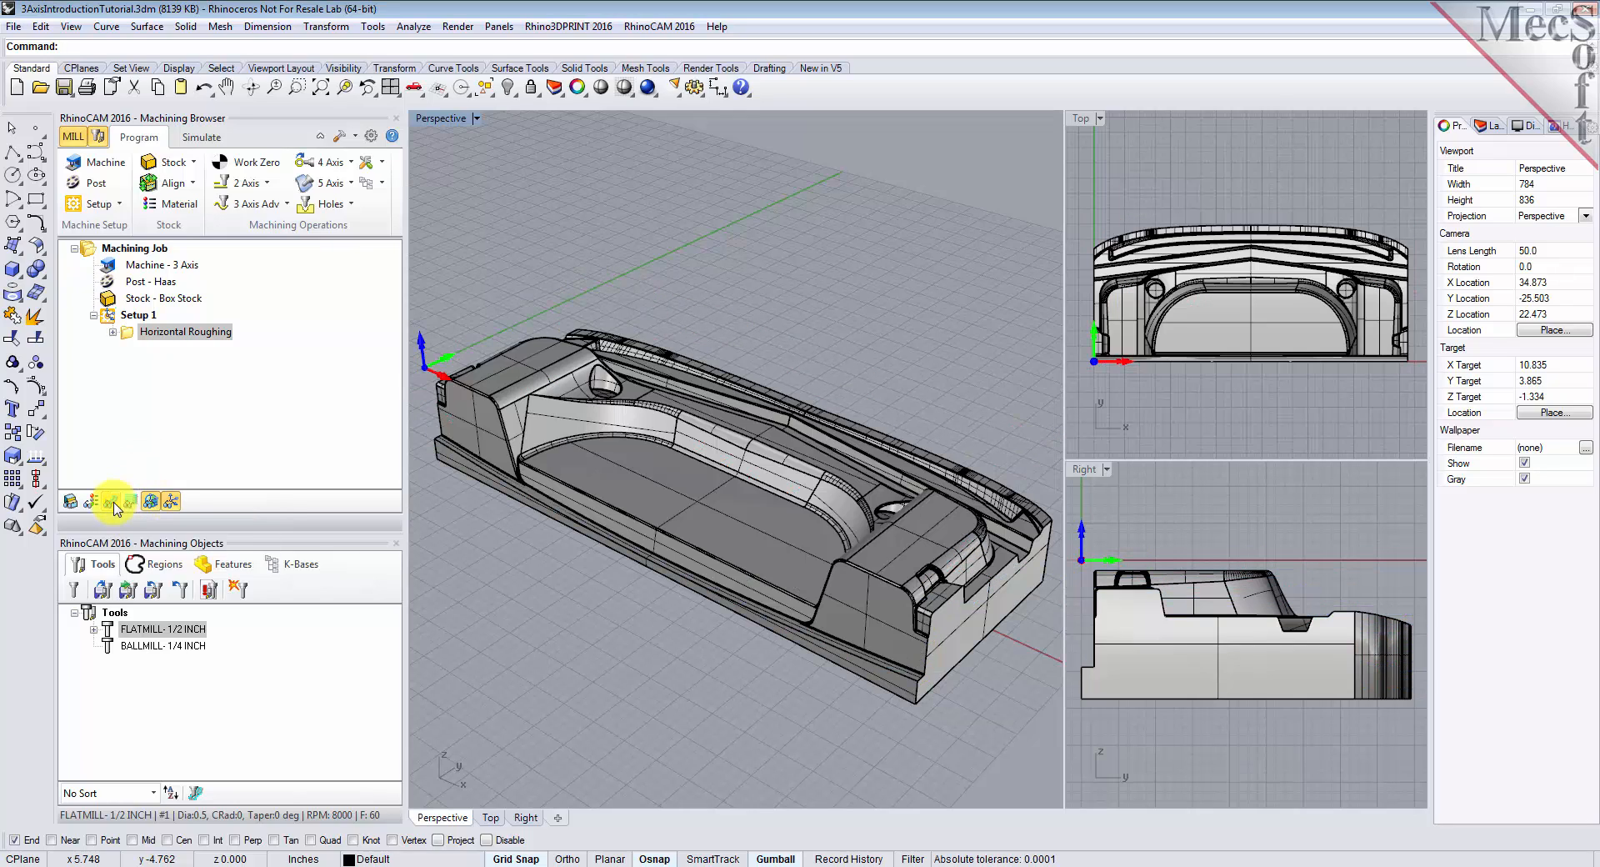
pyautogui.click(113, 501)
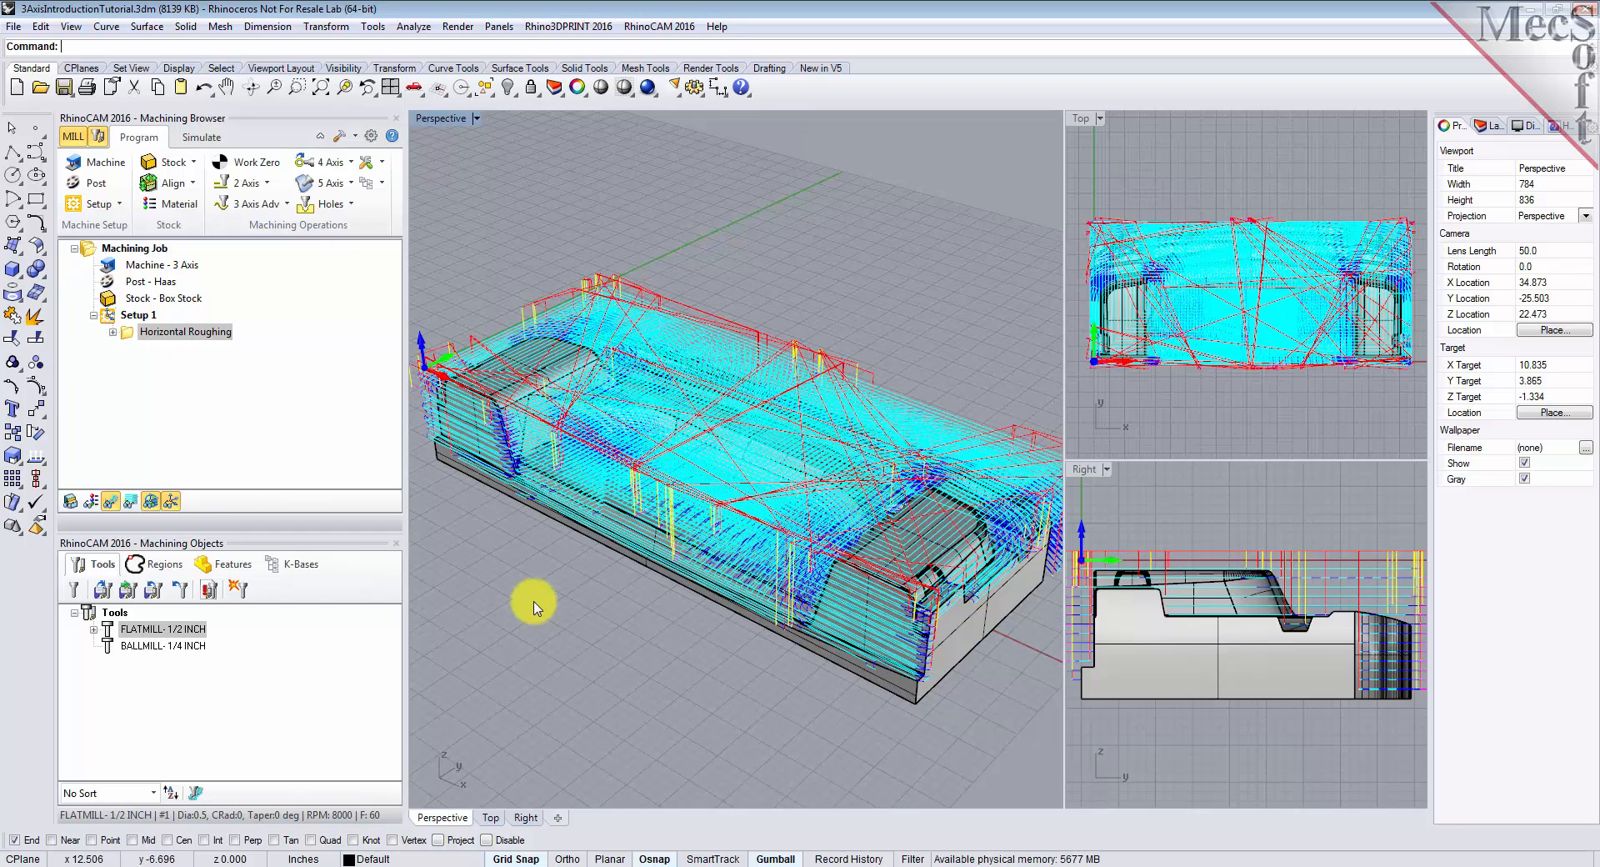
# - Examine the roughing toolpath level by level from the first Z level to level 31, then close the level display
pyautogui.click(131, 502)
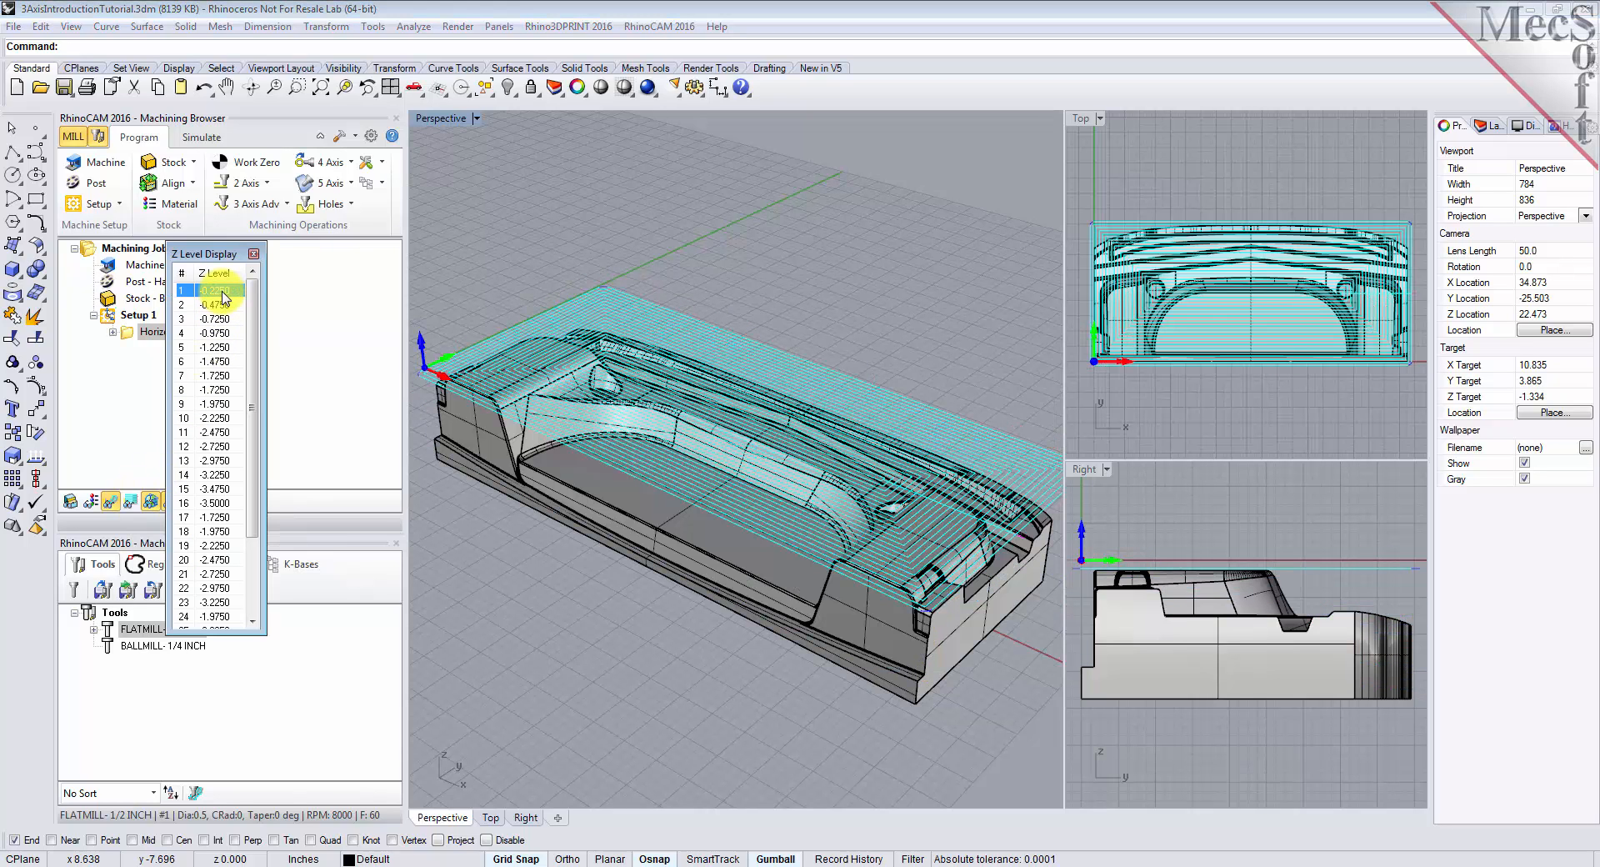
pyautogui.press('Down')
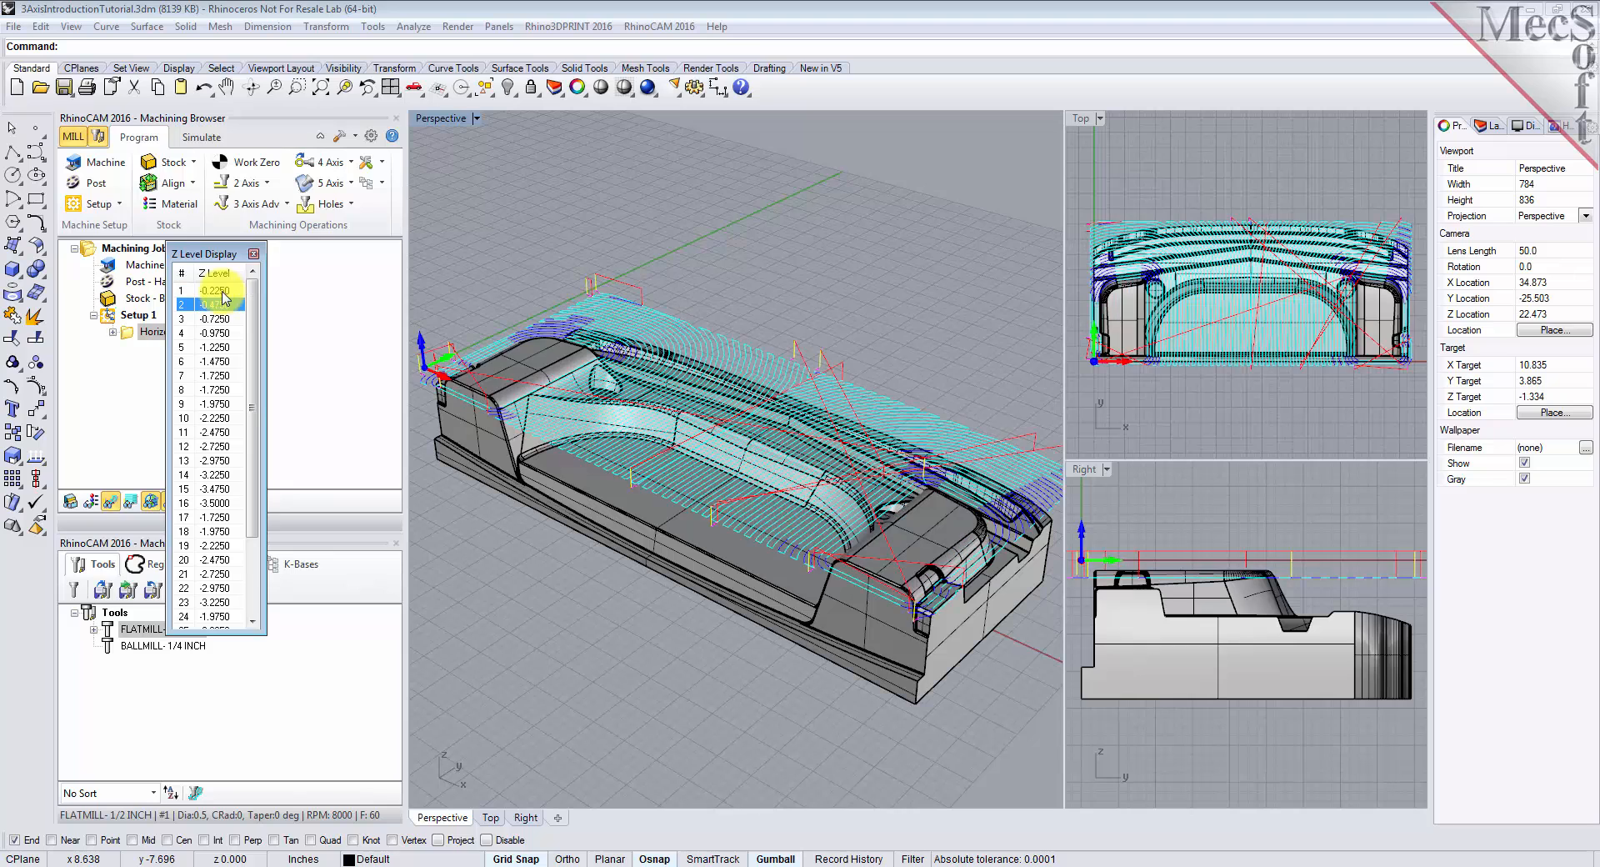
pyautogui.press('Down')
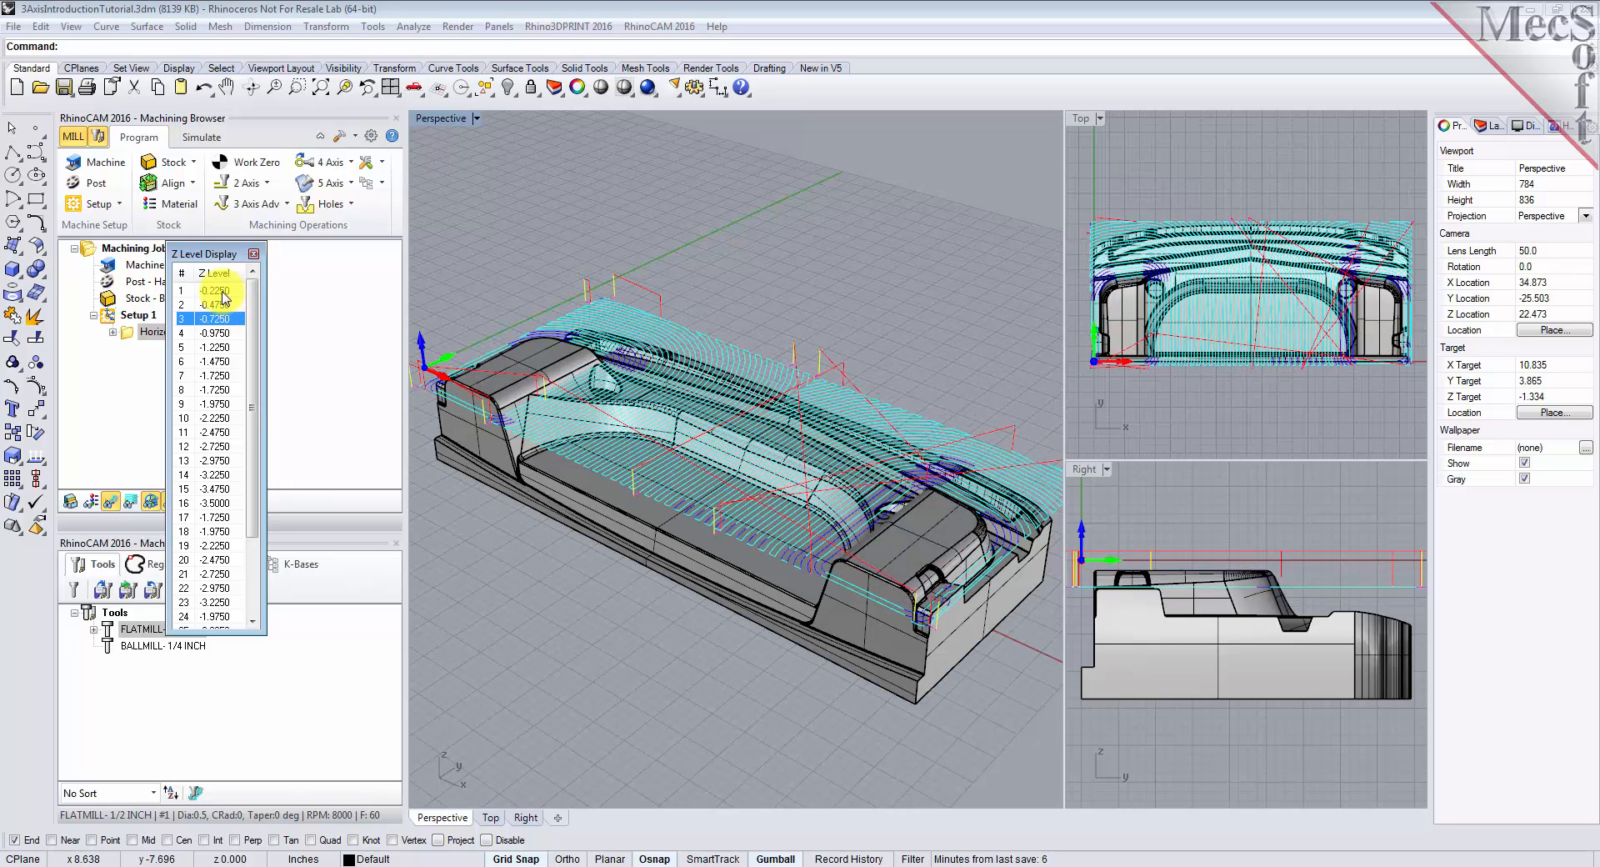
pyautogui.press('Down')
pyautogui.press('Down')
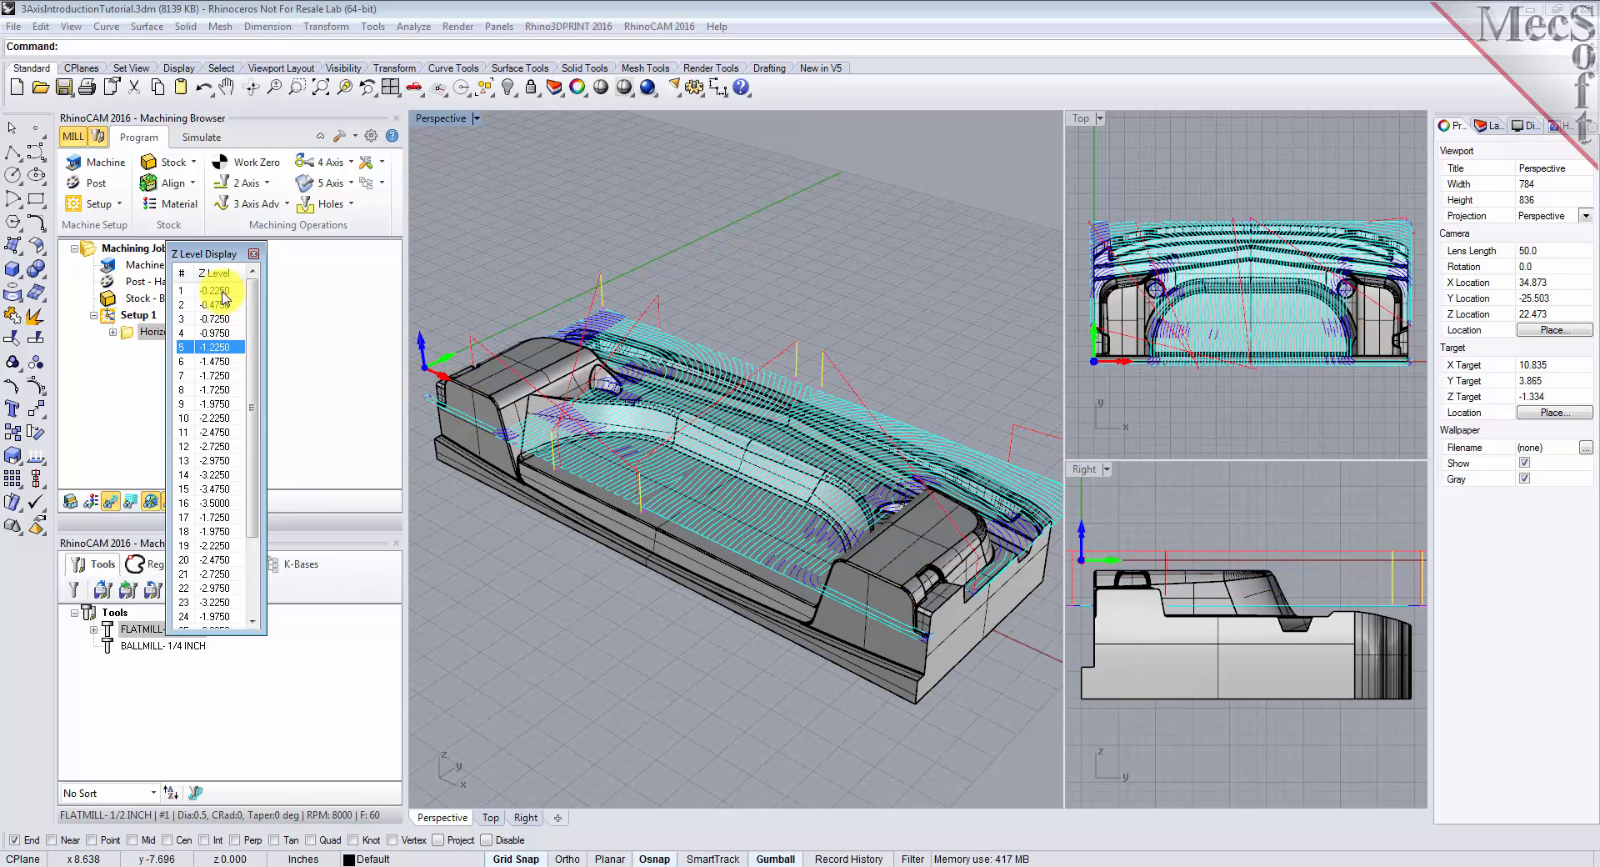
pyautogui.moveTo(255, 321); pyautogui.dragTo(258, 445)
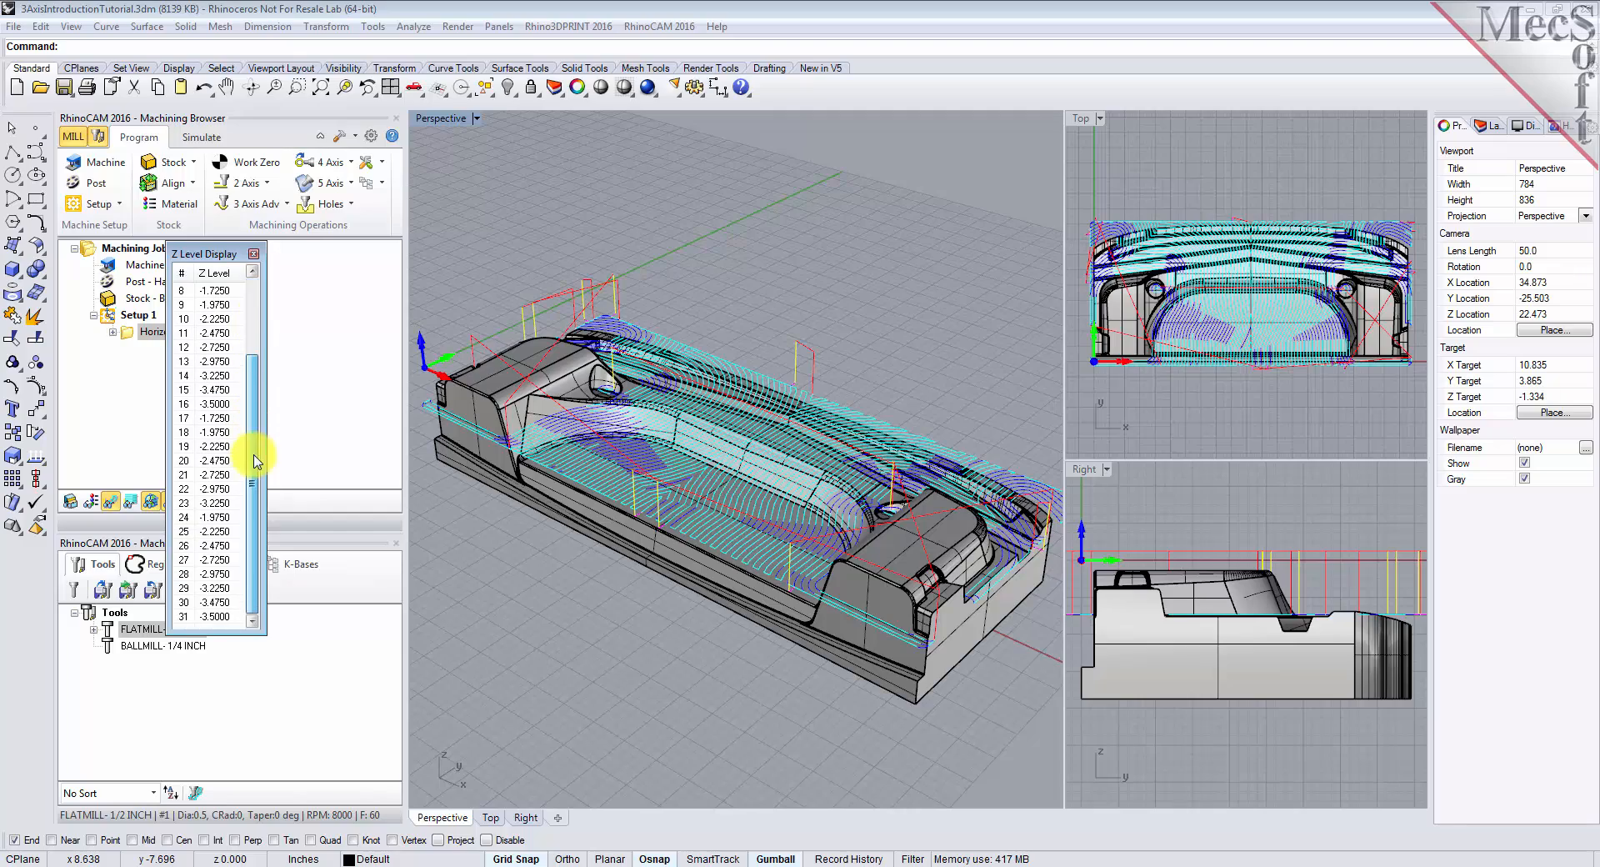
pyautogui.click(214, 617)
pyautogui.moveTo(850, 535); pyautogui.dragTo(631, 525, button='right')
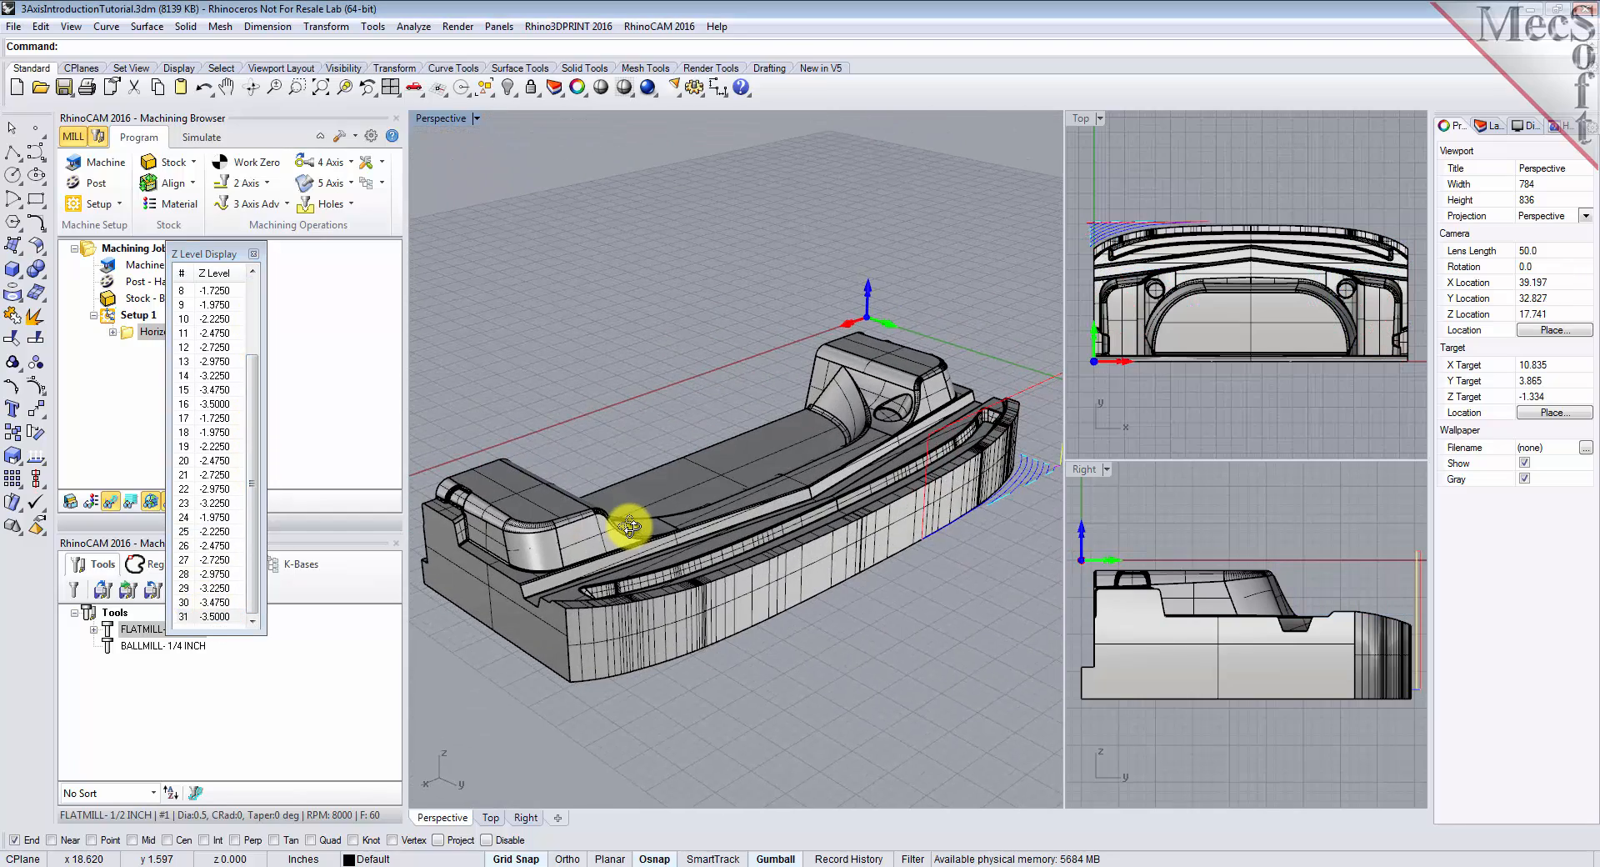
pyautogui.moveTo(568, 659); pyautogui.dragTo(814, 678, button='right')
pyautogui.click(254, 255)
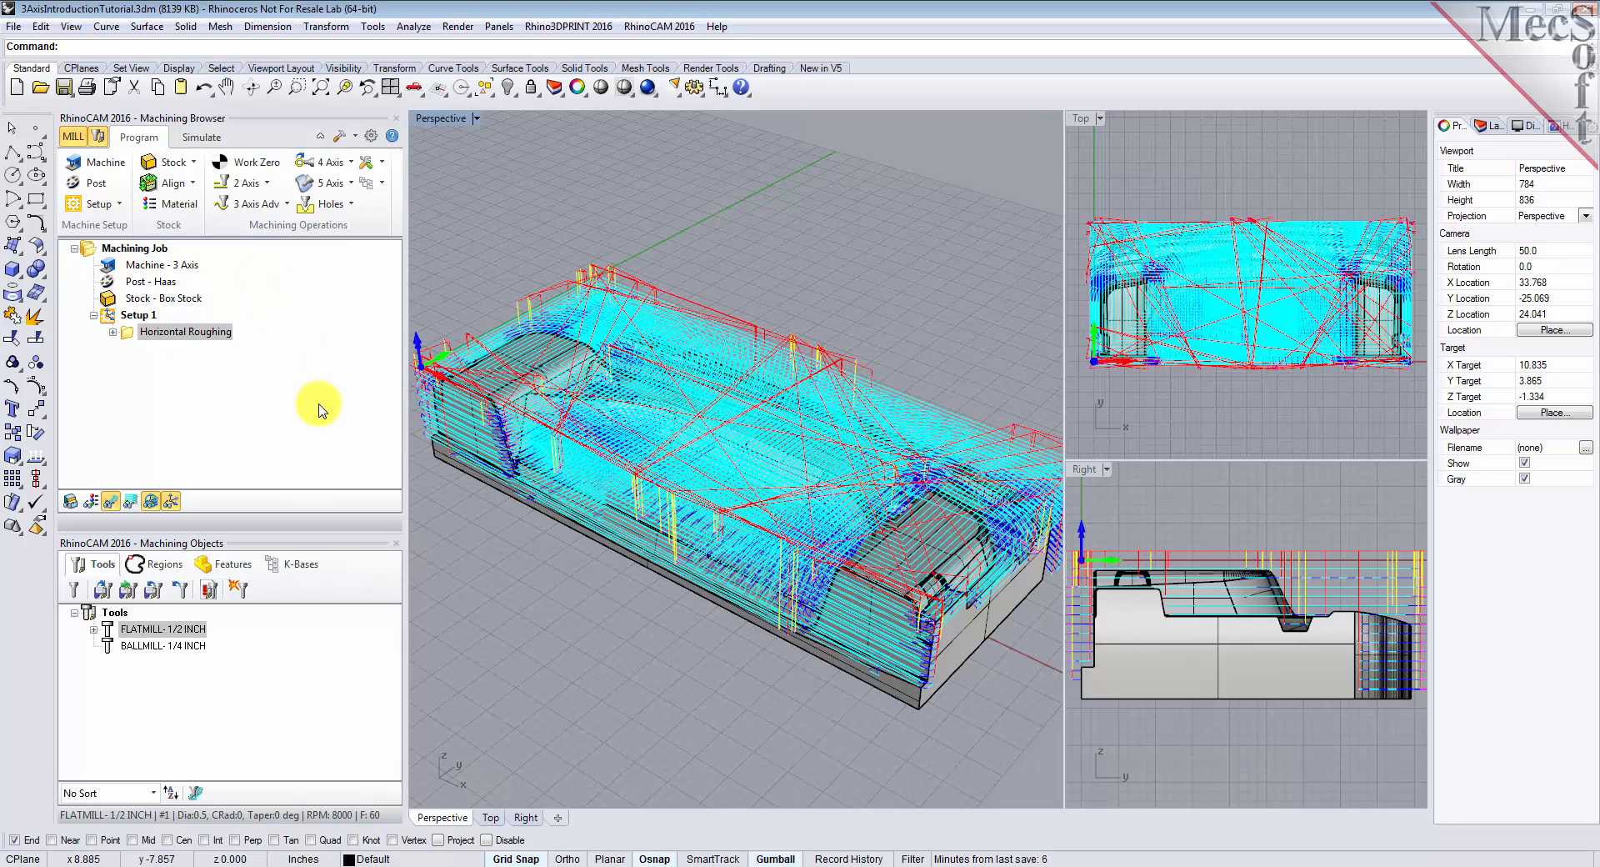
# - Simulate the horizontal roughing cut on the stock, pause it partway and run it to the end
pyautogui.click(200, 140)
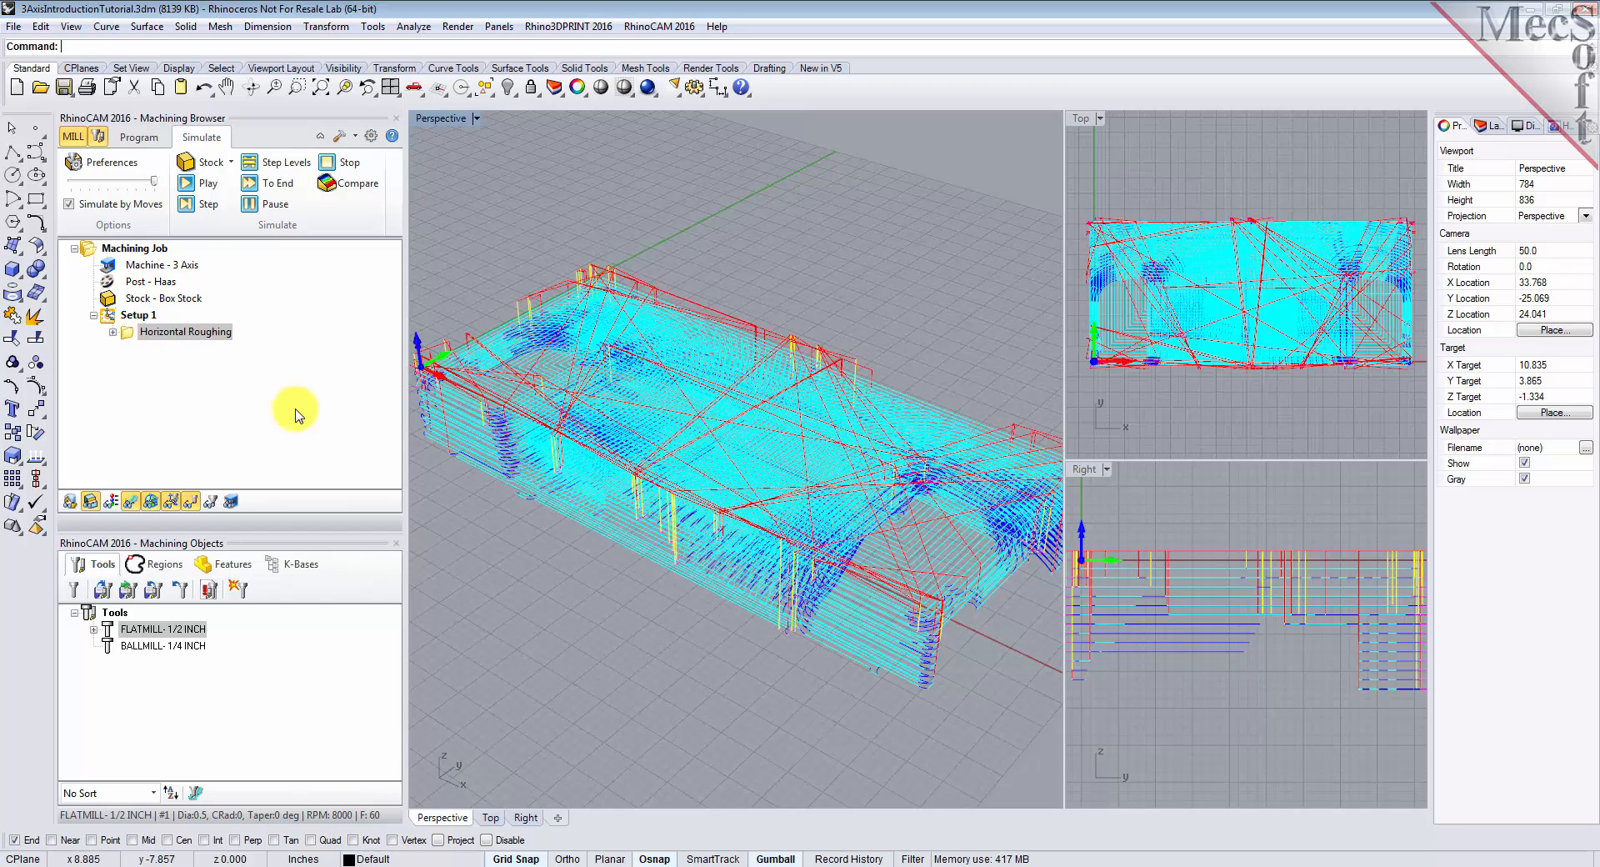
pyautogui.click(102, 162)
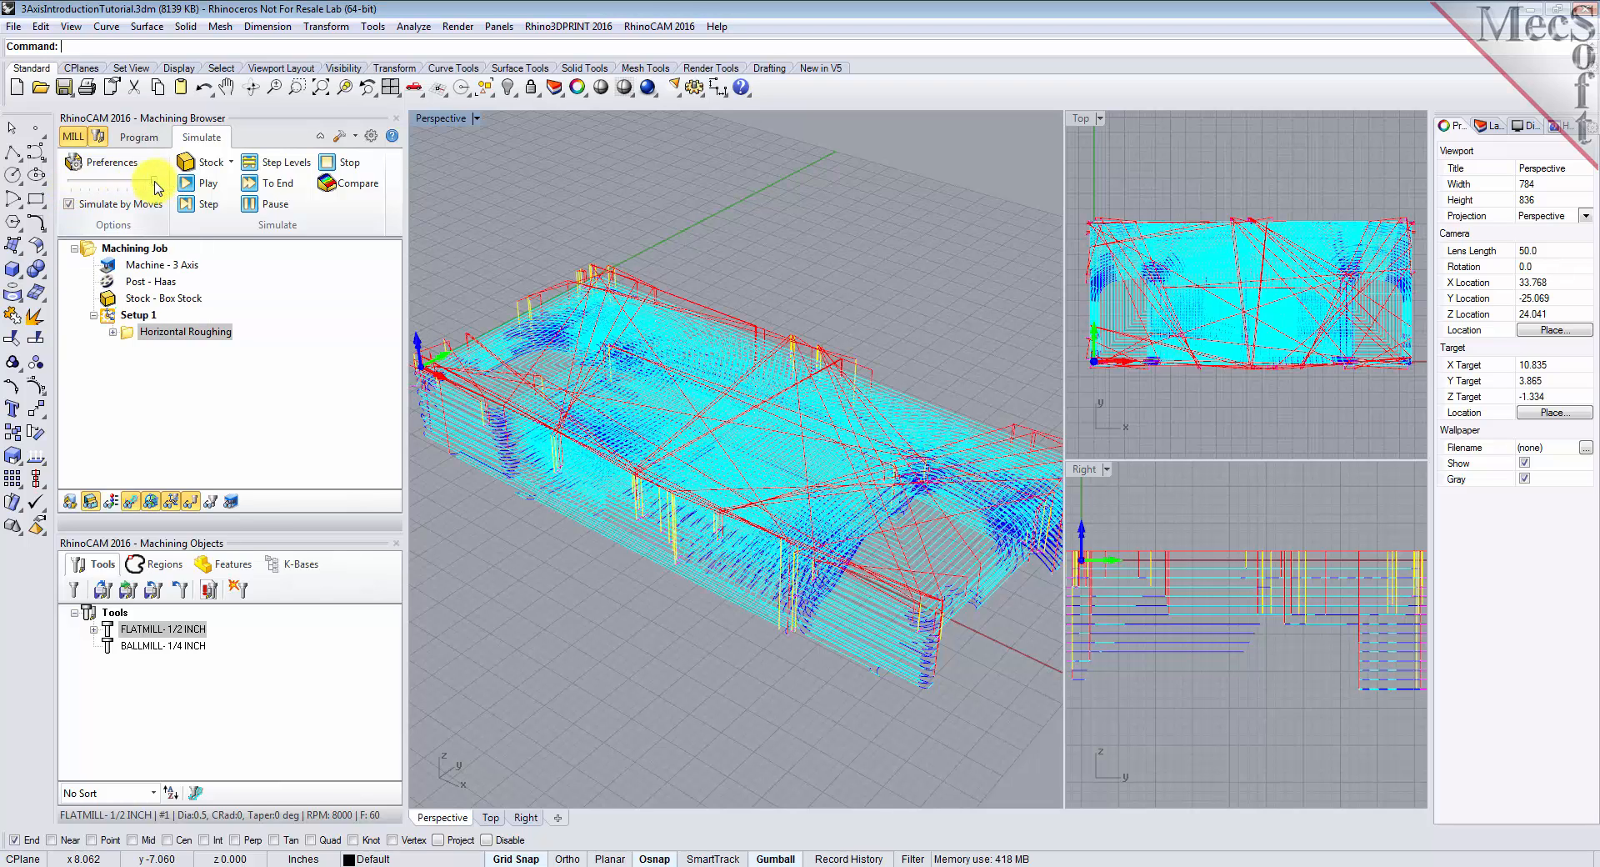
pyautogui.click(205, 190)
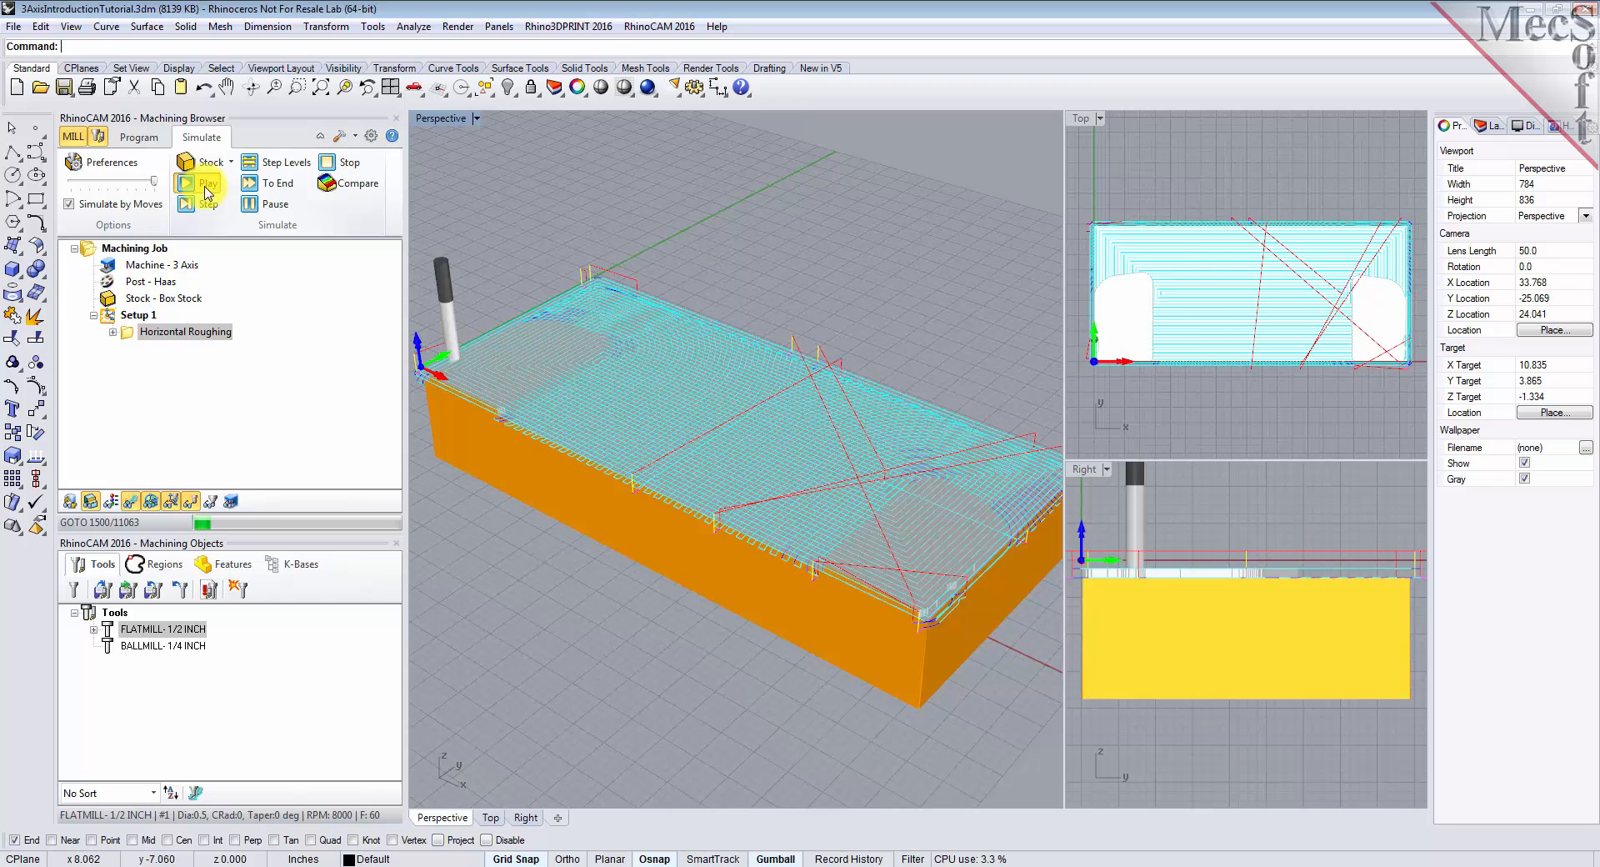
pyautogui.click(277, 209)
pyautogui.click(284, 185)
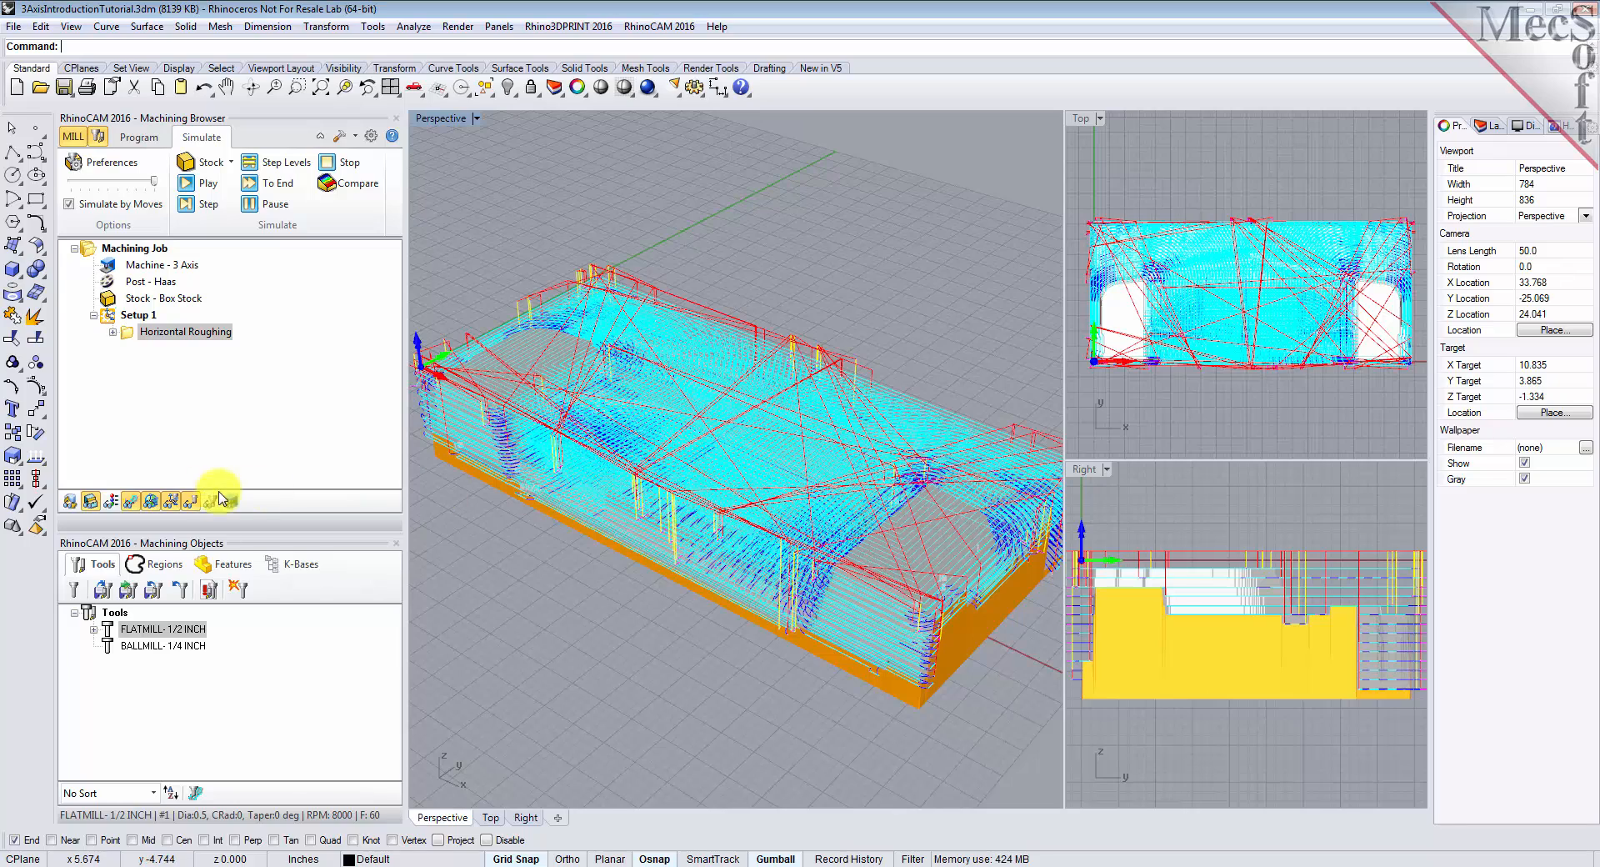
# - Hide the roughing toolpath and examine the rough-cut stock from the front and the back
pyautogui.click(131, 501)
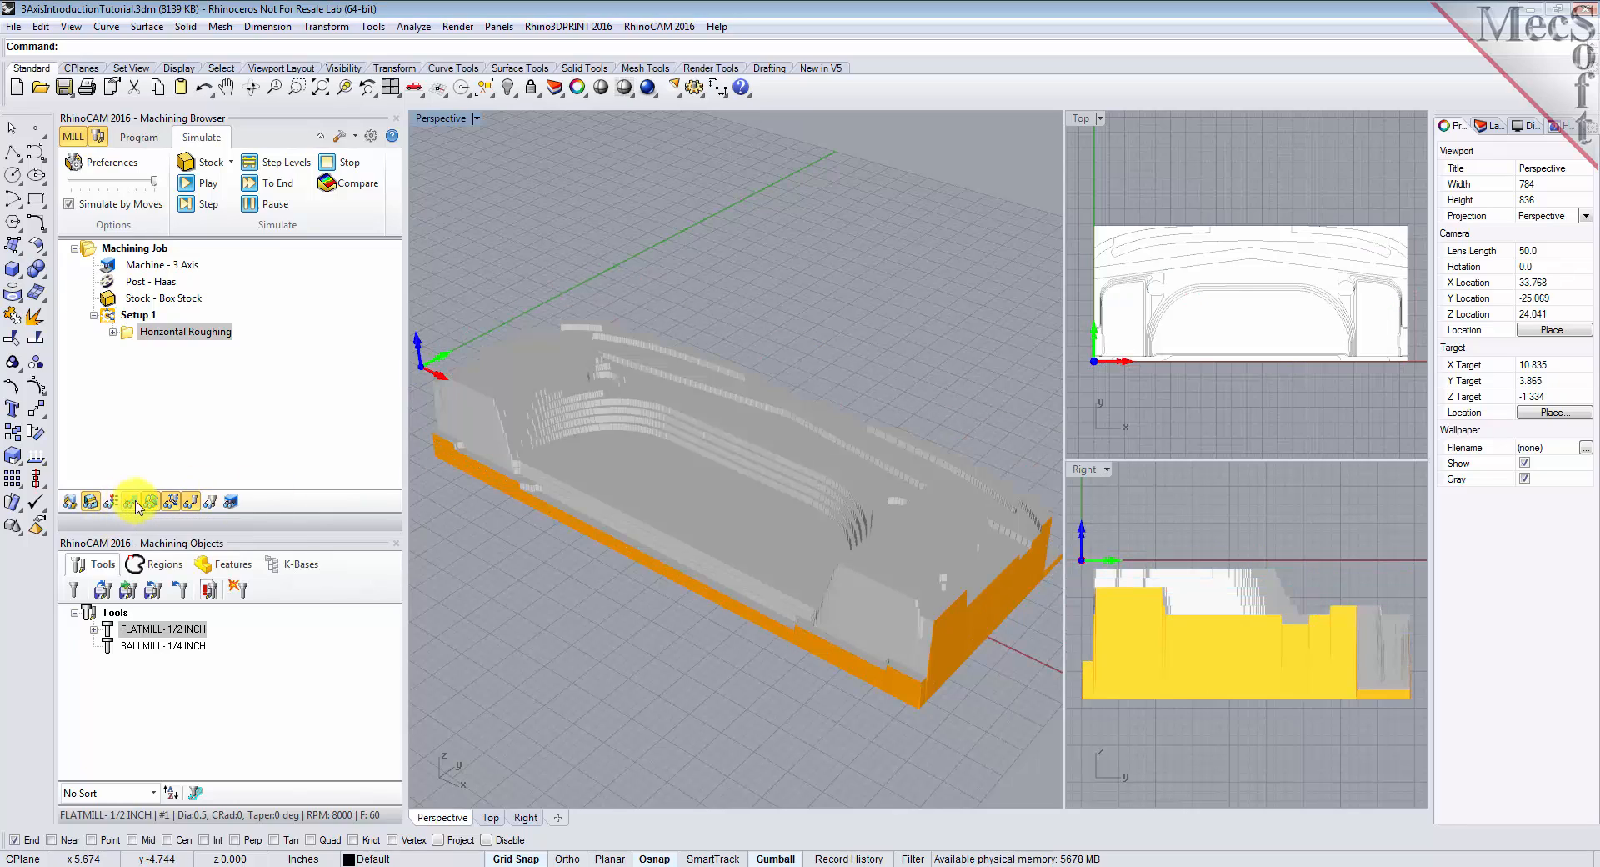
pyautogui.moveTo(801, 530); pyautogui.dragTo(603, 609, button='right')
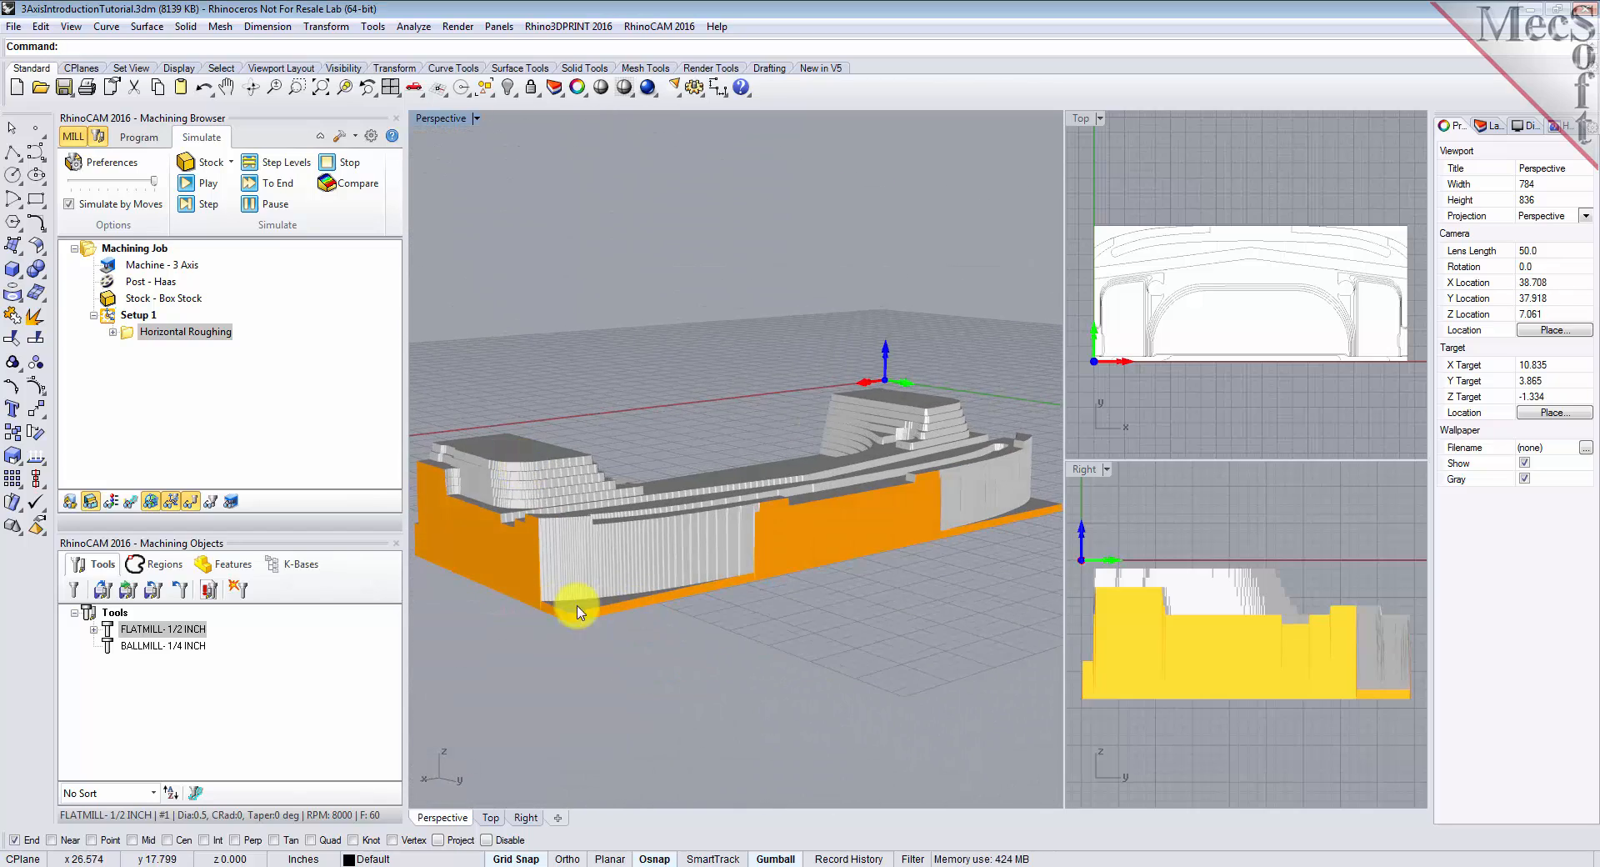
pyautogui.moveTo(524, 525); pyautogui.dragTo(795, 566, button='right')
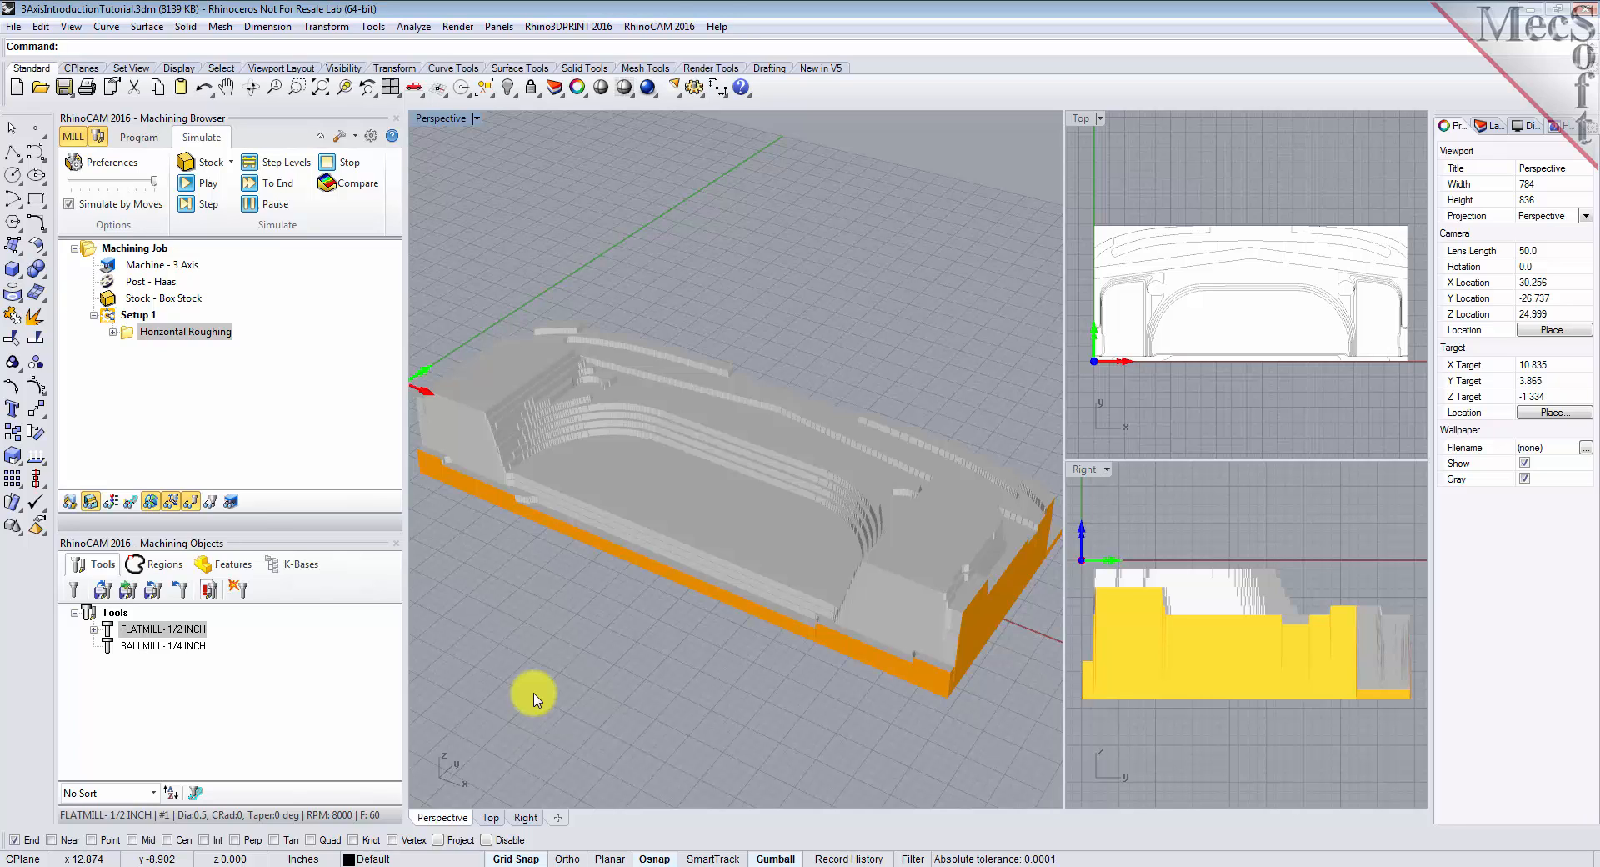
# - Create a Parallel Finishing operation and set the part's flat bottom face as its containment region
pyautogui.click(142, 138)
pyautogui.click(265, 205)
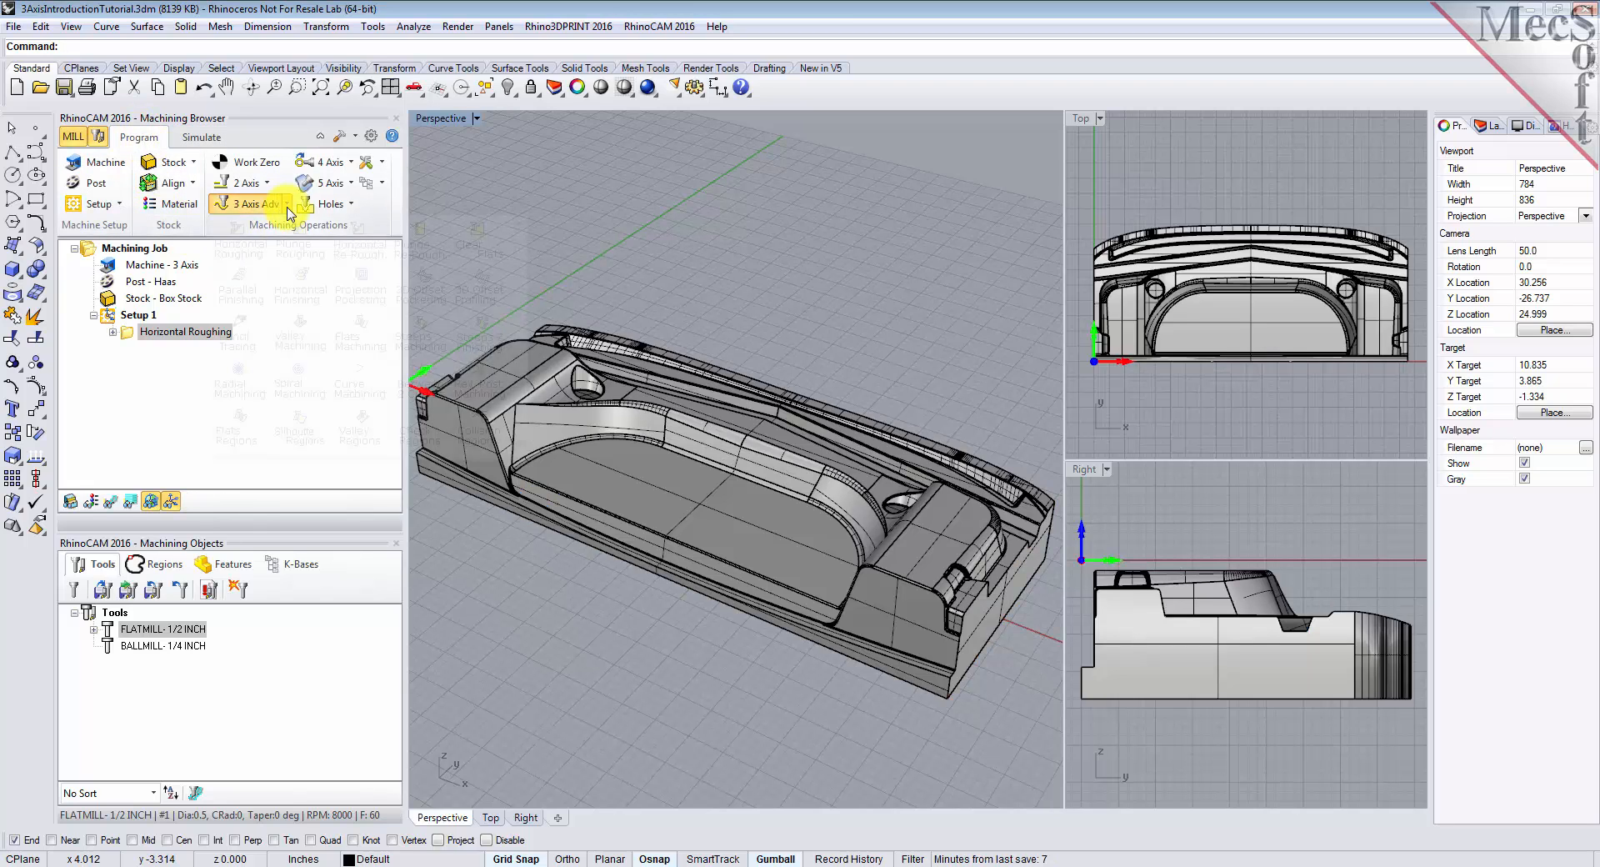
pyautogui.click(239, 291)
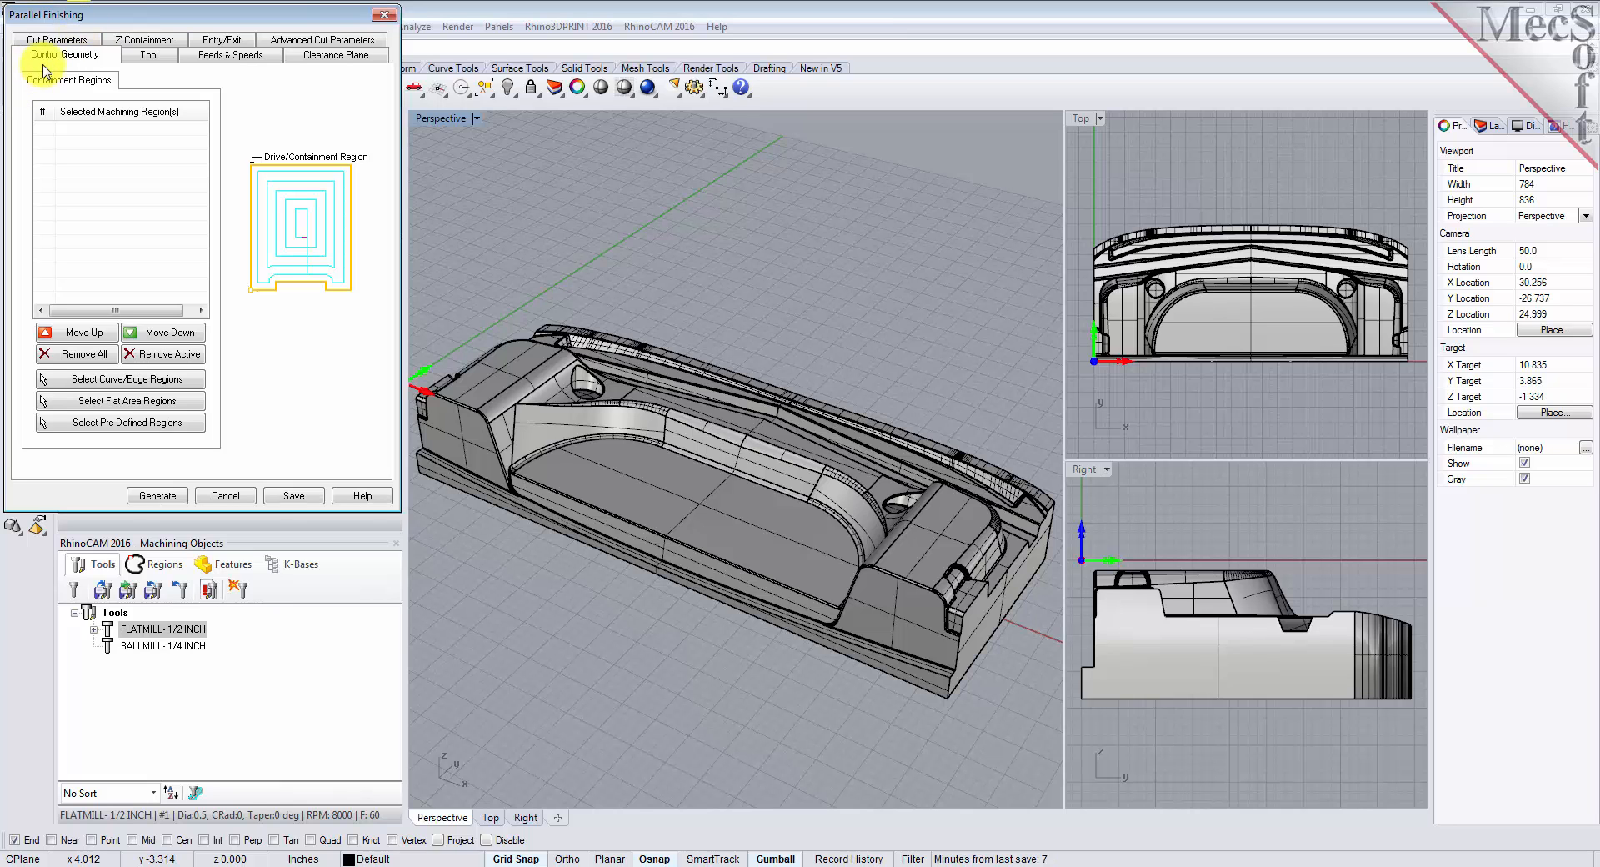
pyautogui.moveTo(777, 627); pyautogui.dragTo(742, 628, button='right')
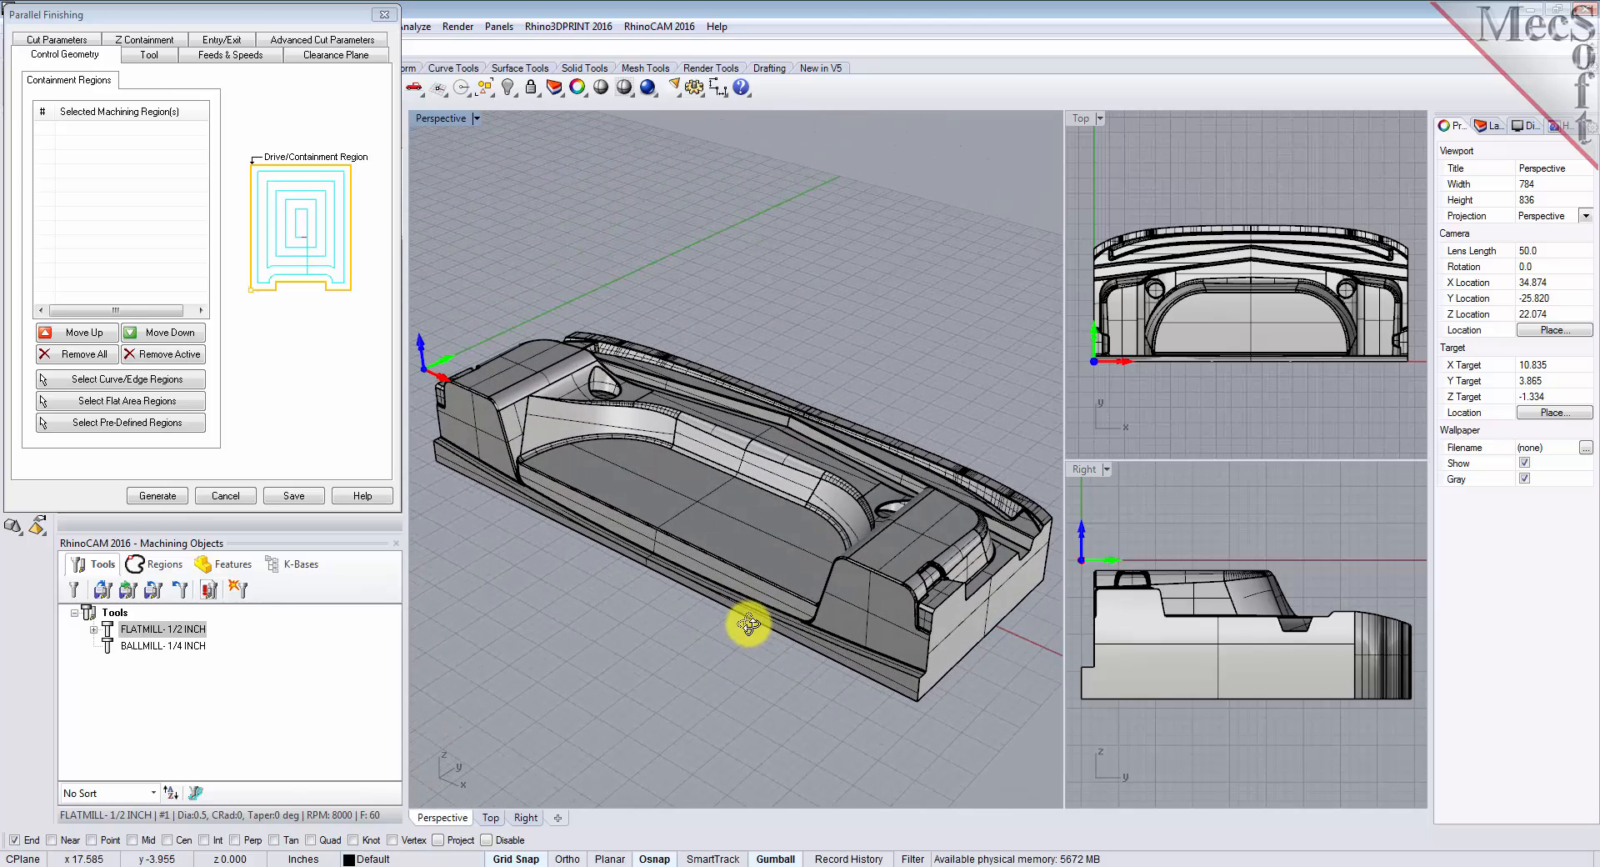
pyautogui.click(158, 402)
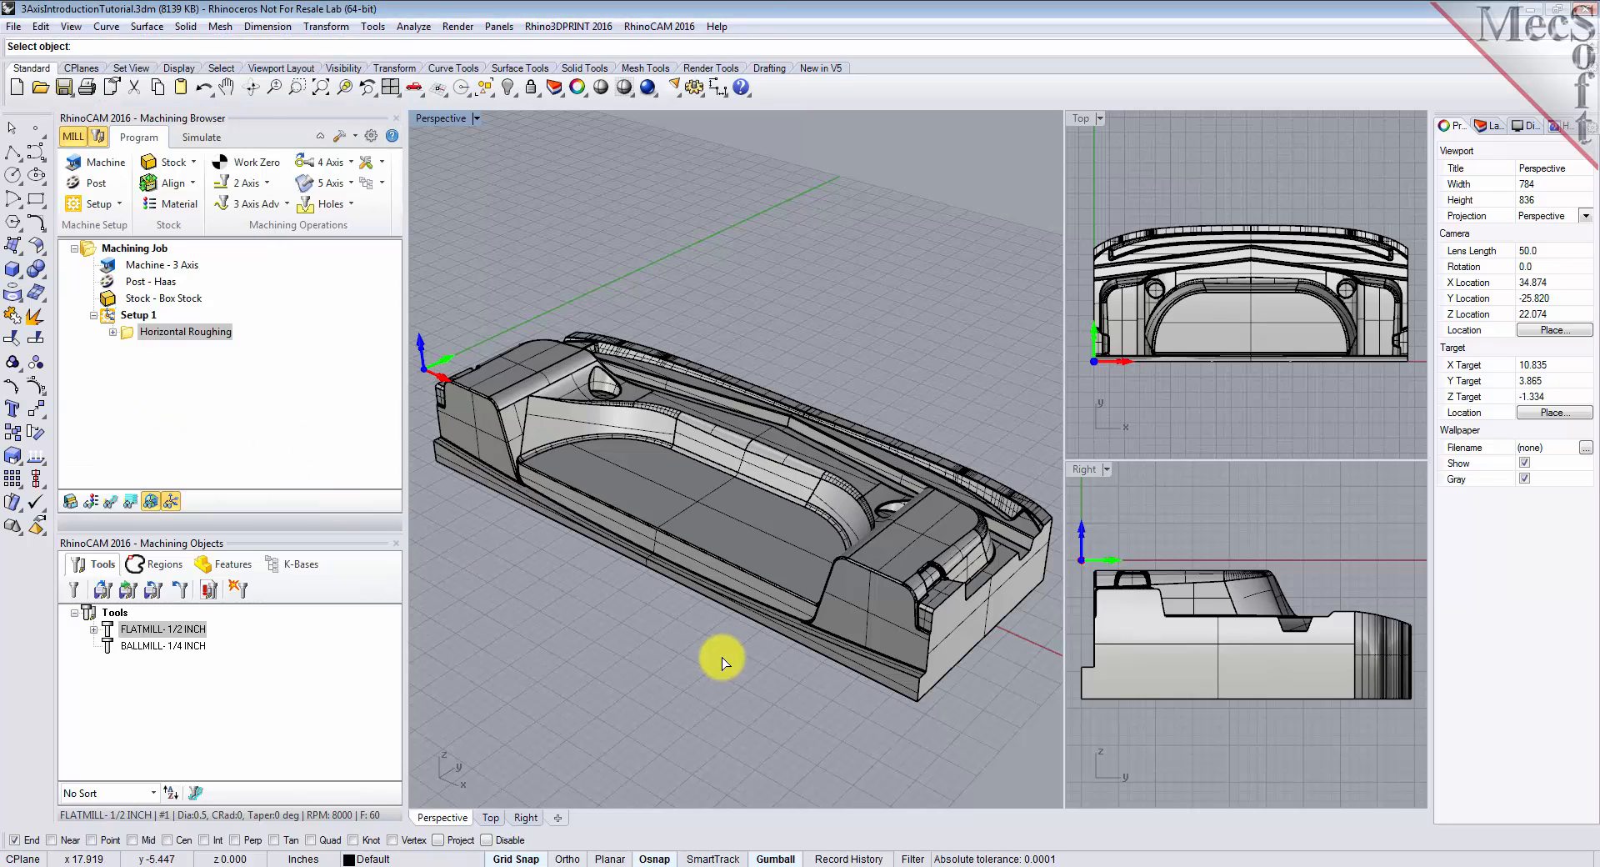
pyautogui.moveTo(732, 633); pyautogui.dragTo(738, 516, button='right')
pyautogui.click(736, 533)
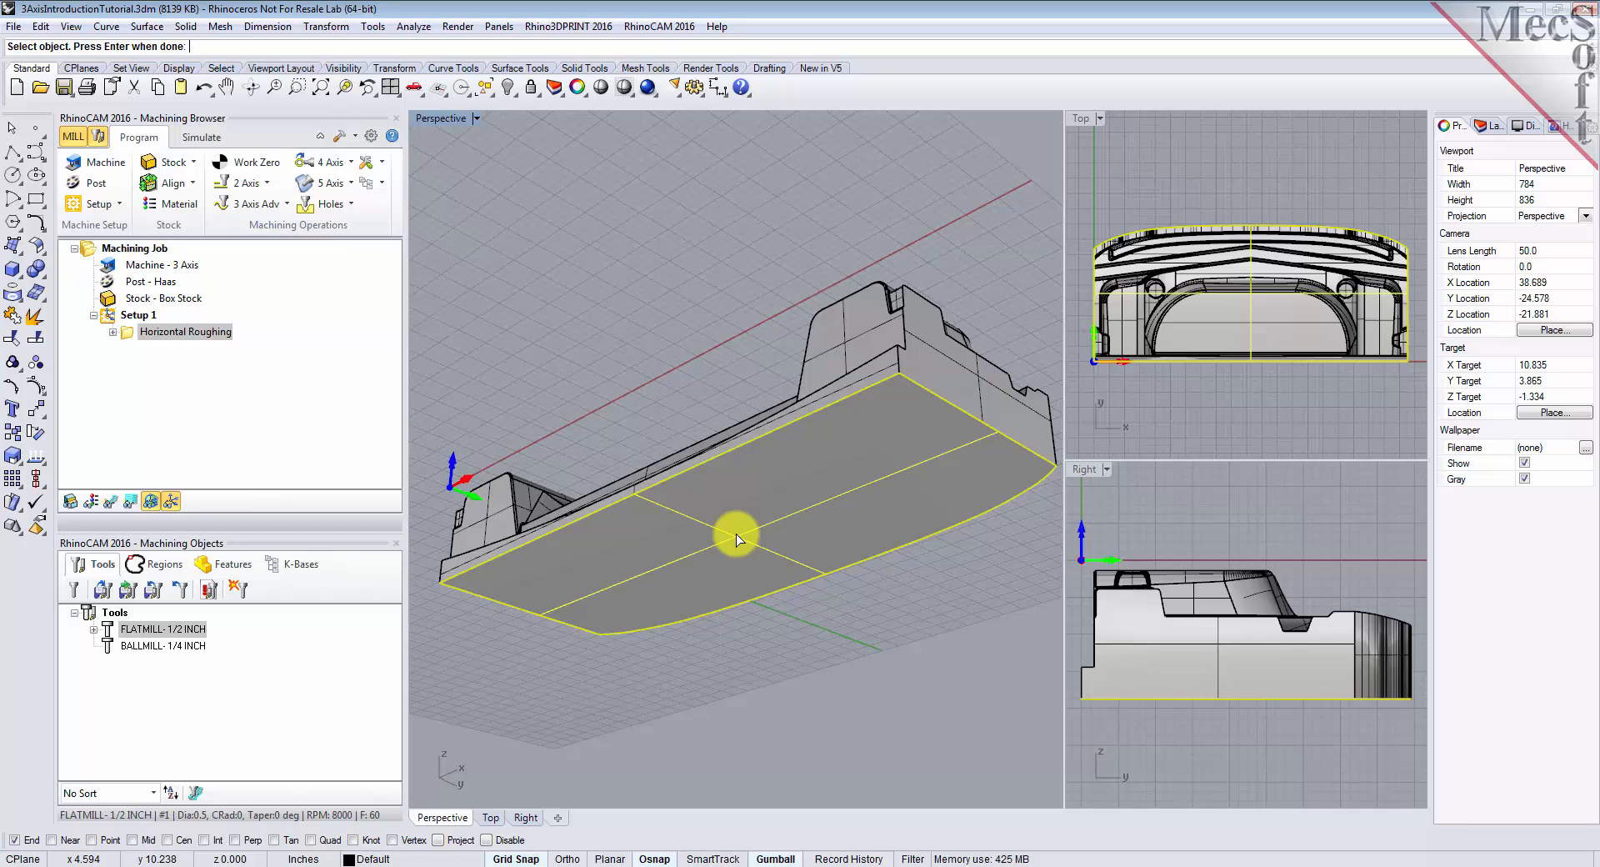
pyautogui.moveTo(761, 500); pyautogui.dragTo(632, 543, button='right')
pyautogui.press('Return')
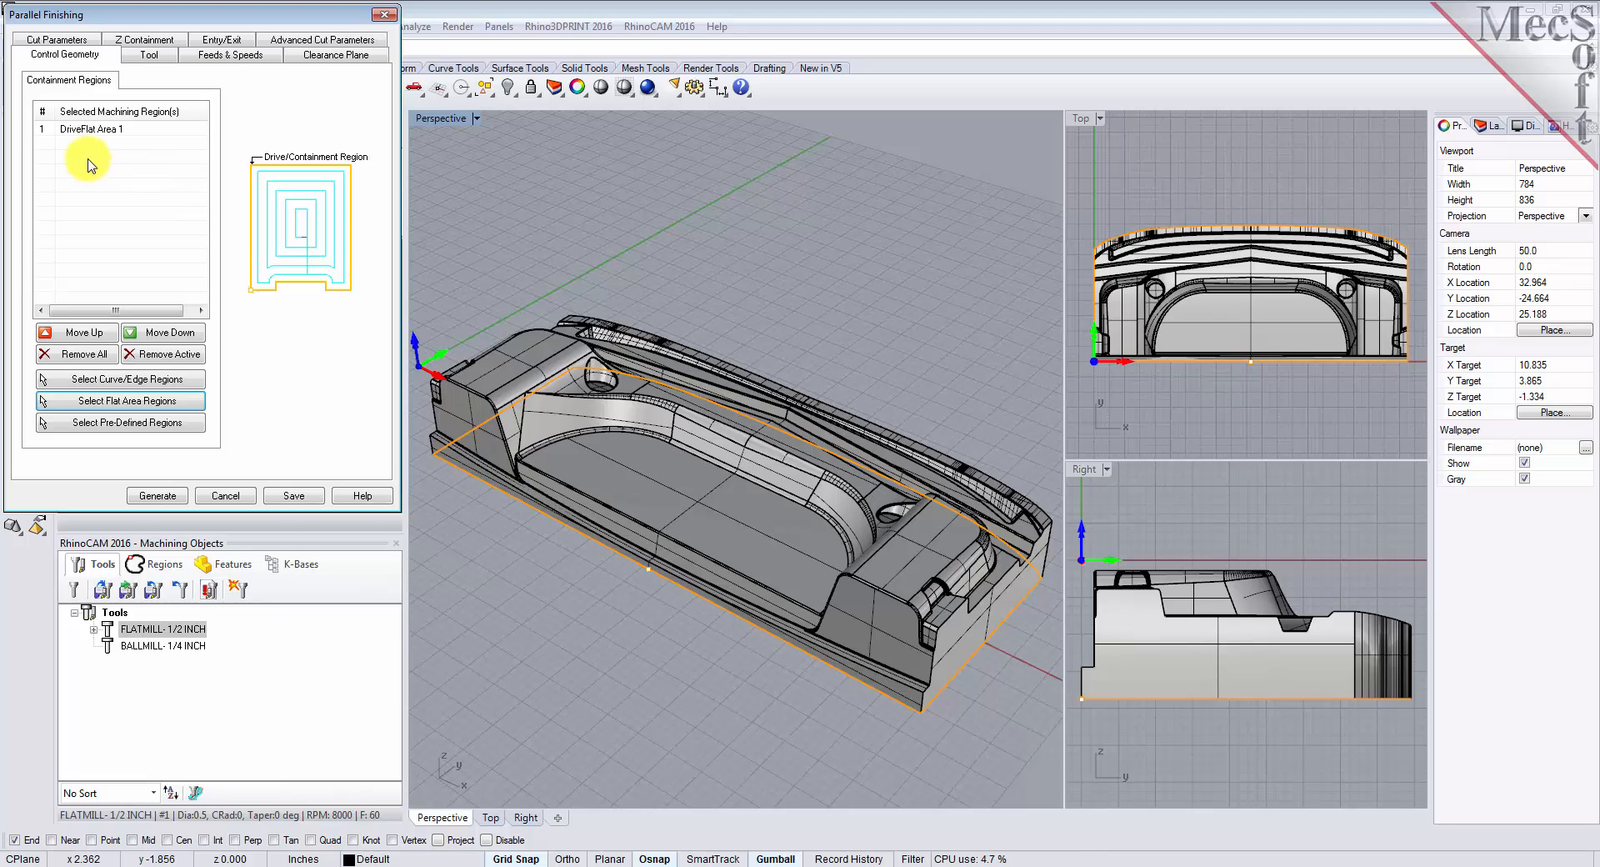
pyautogui.click(91, 130)
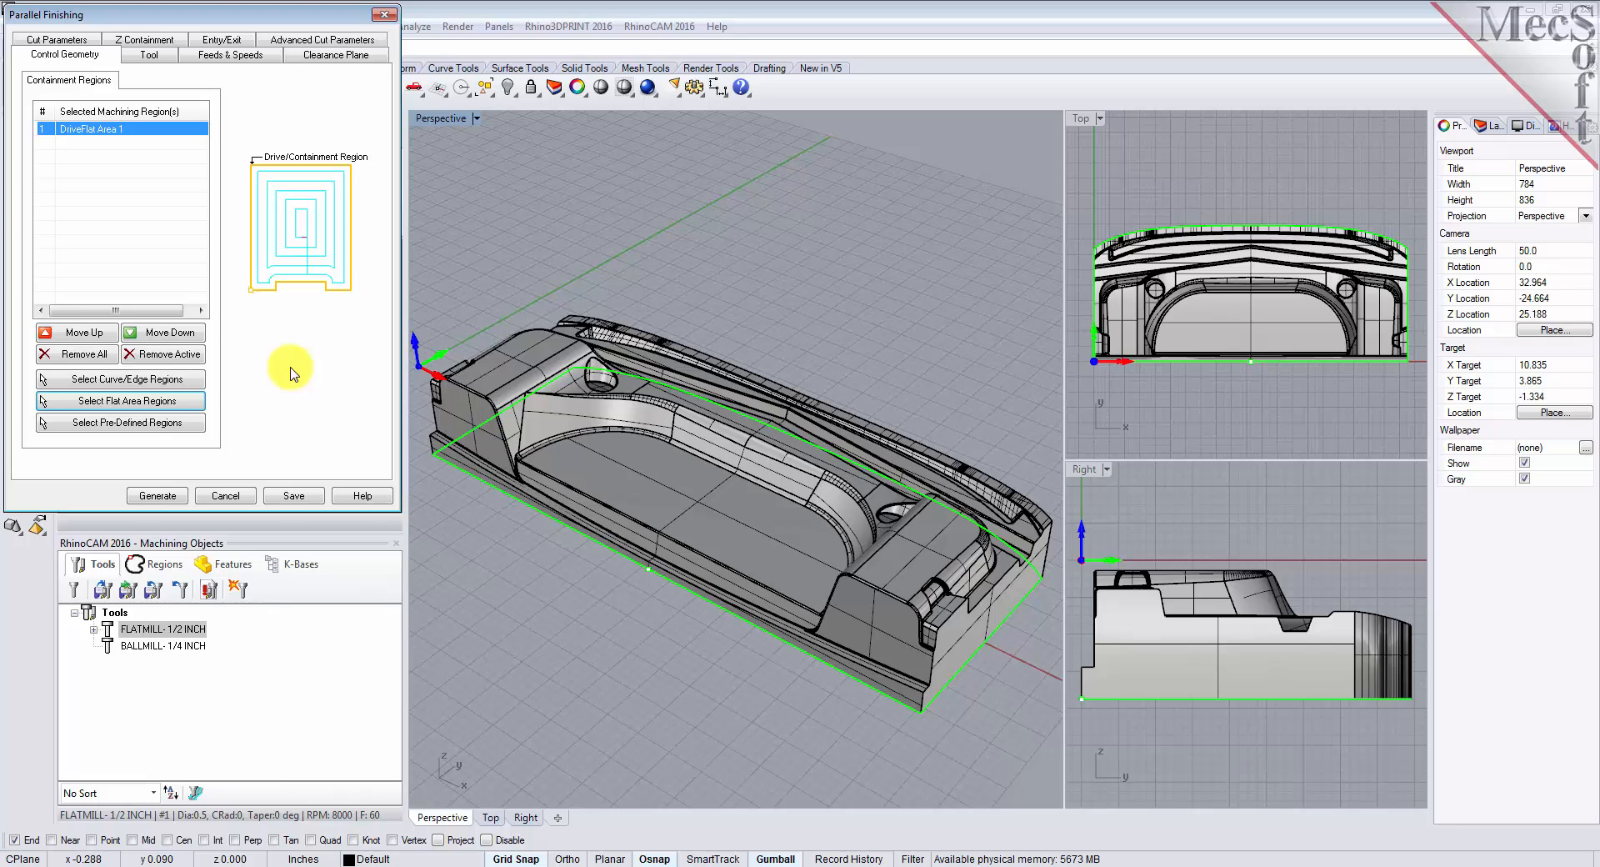
# - Generate the parallel finishing toolpath with BALLMILL- 1/4 INCH, angle of cuts 45 and stepover 15% of tool diameter
pyautogui.click(150, 55)
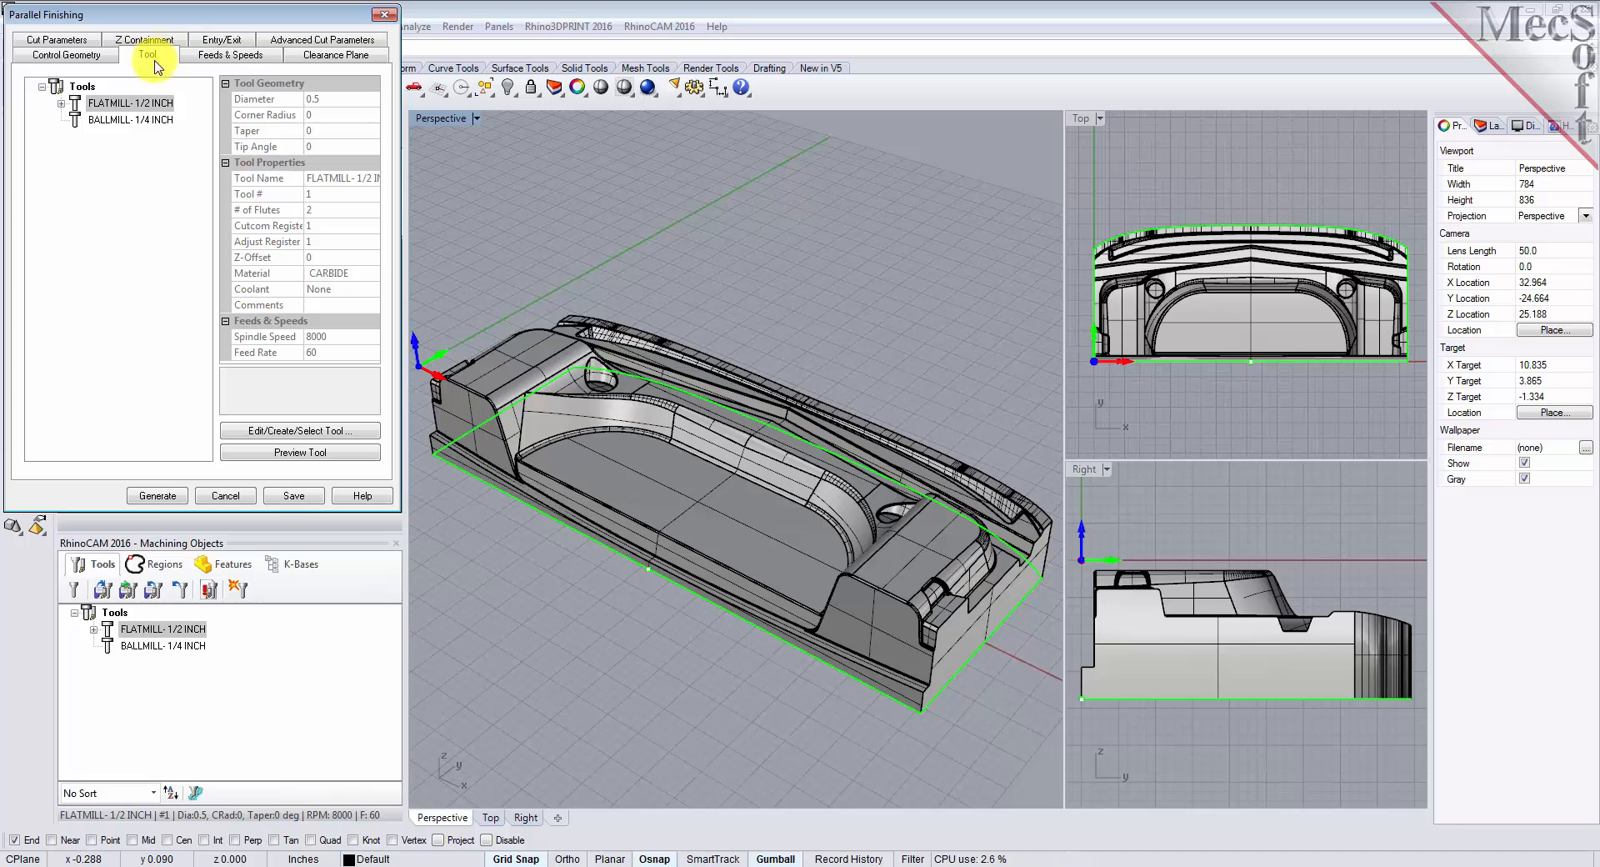
pyautogui.click(79, 121)
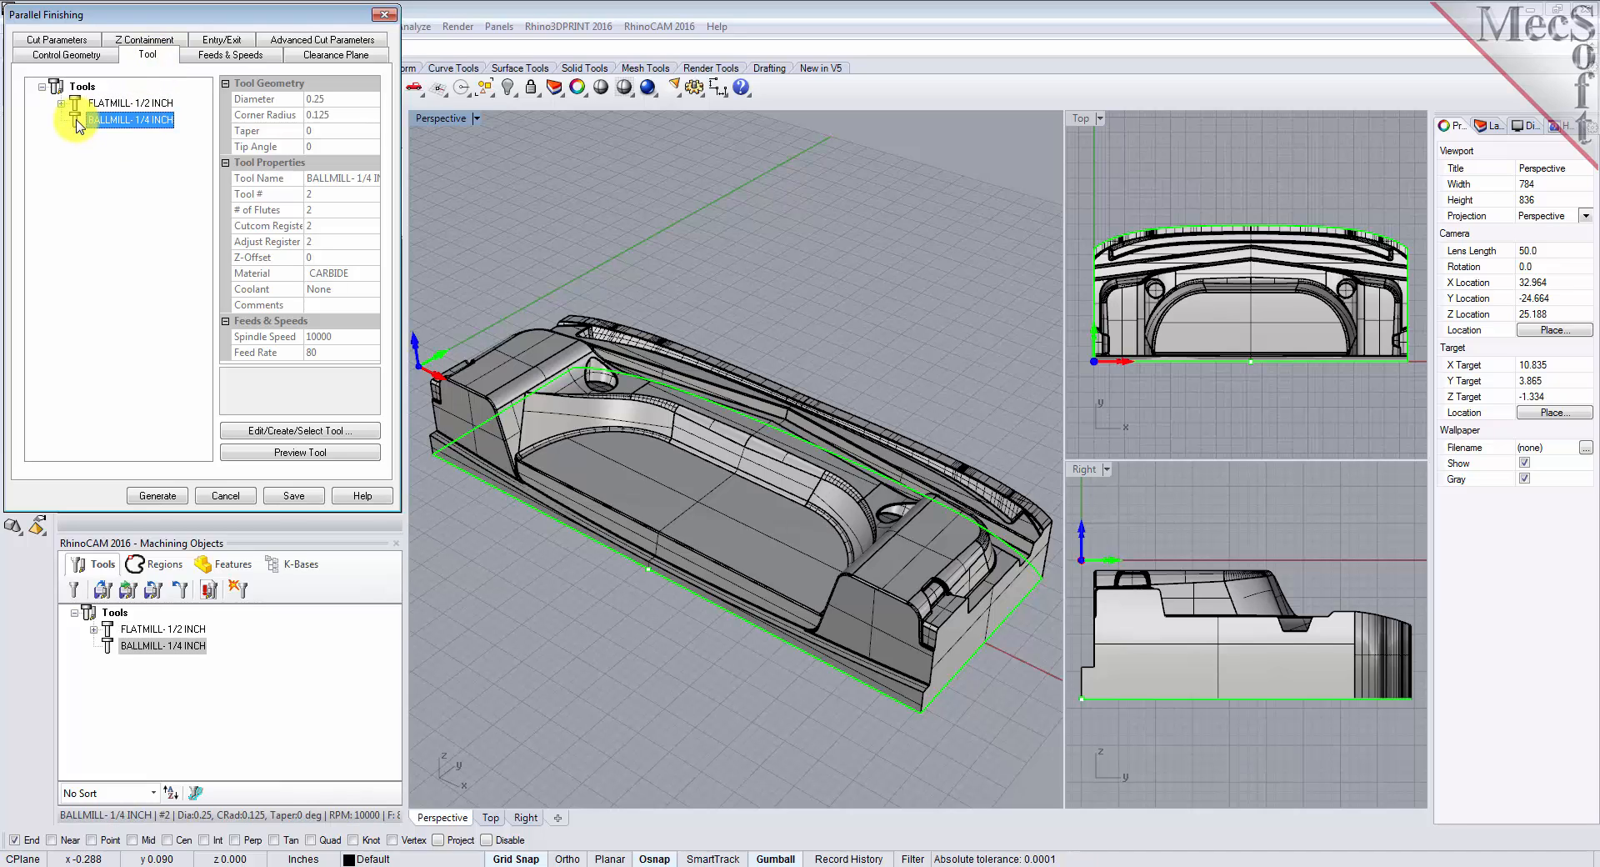
pyautogui.click(57, 39)
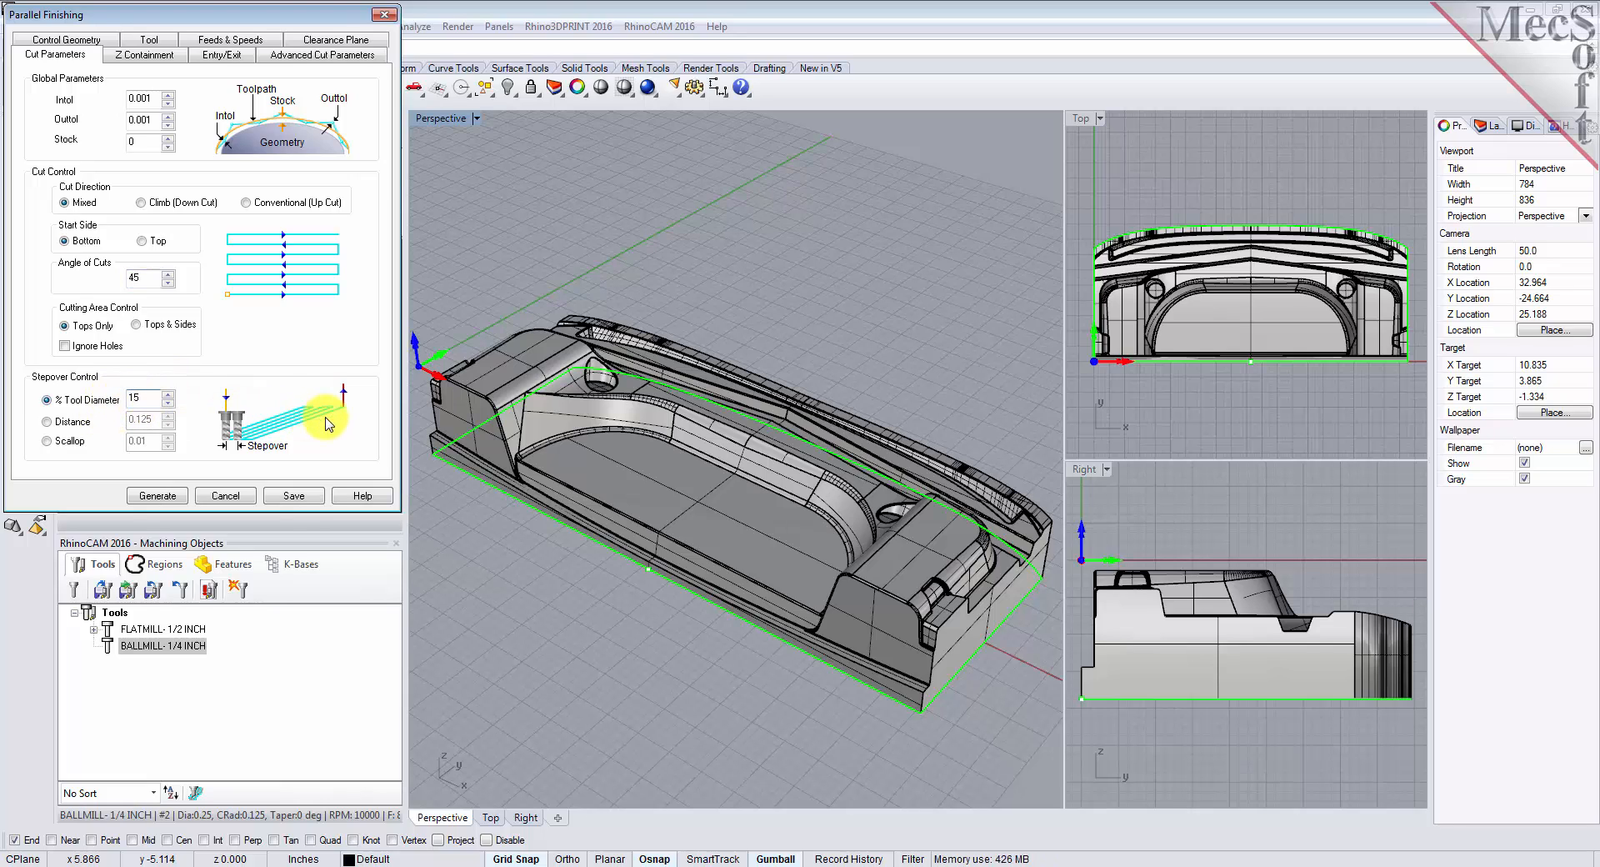
pyautogui.click(164, 497)
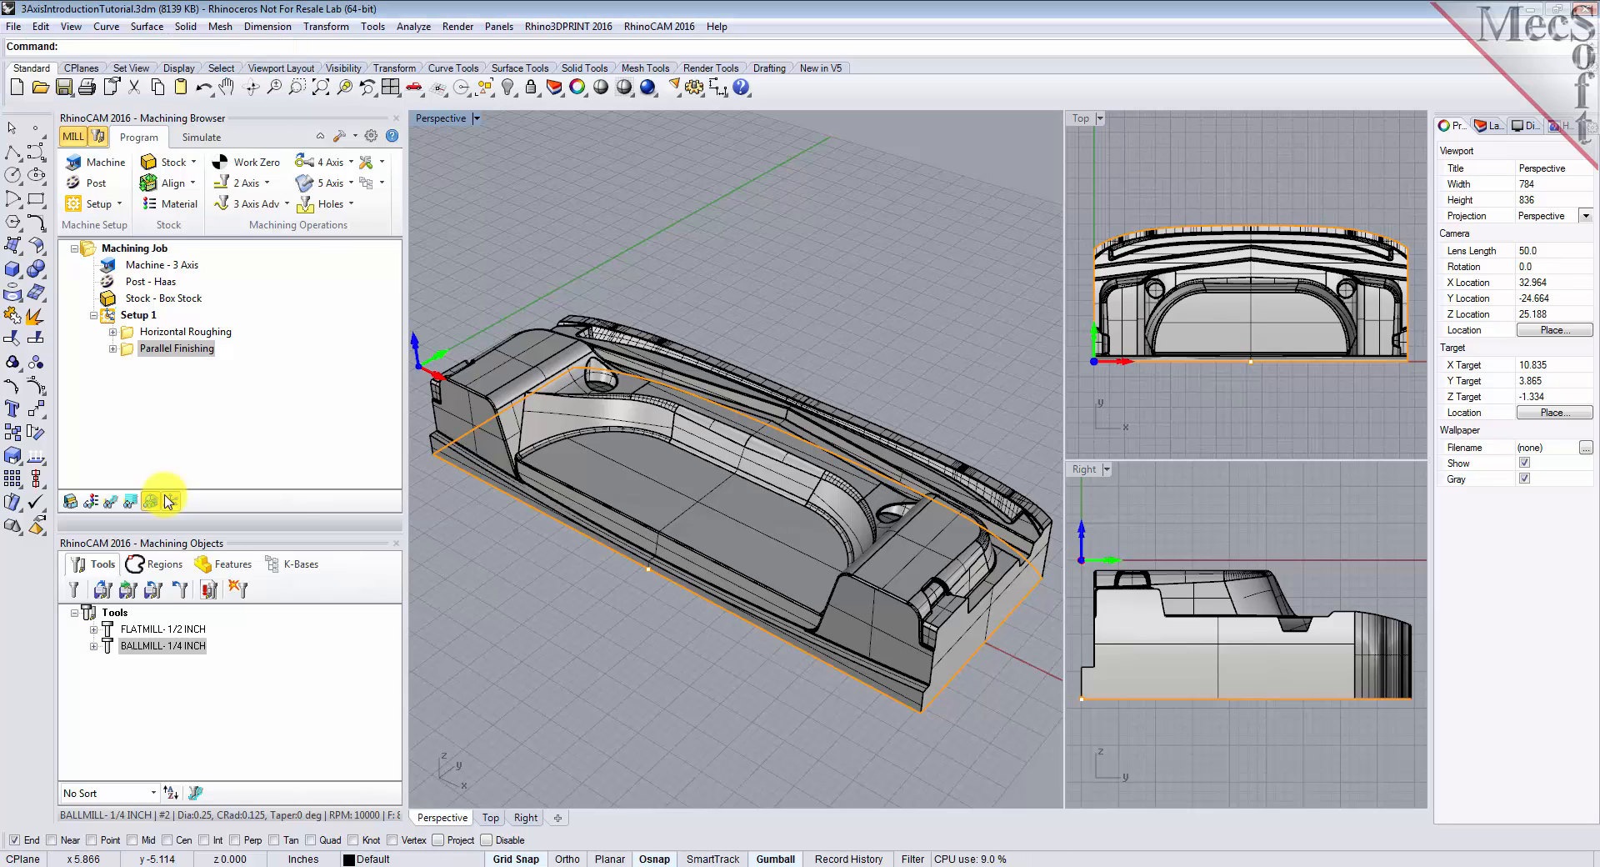
# - Show the parallel finishing toolpath and inspect it on the part, close up and from several sides
pyautogui.click(112, 501)
pyautogui.moveTo(752, 486); pyautogui.dragTo(767, 529, button='right')
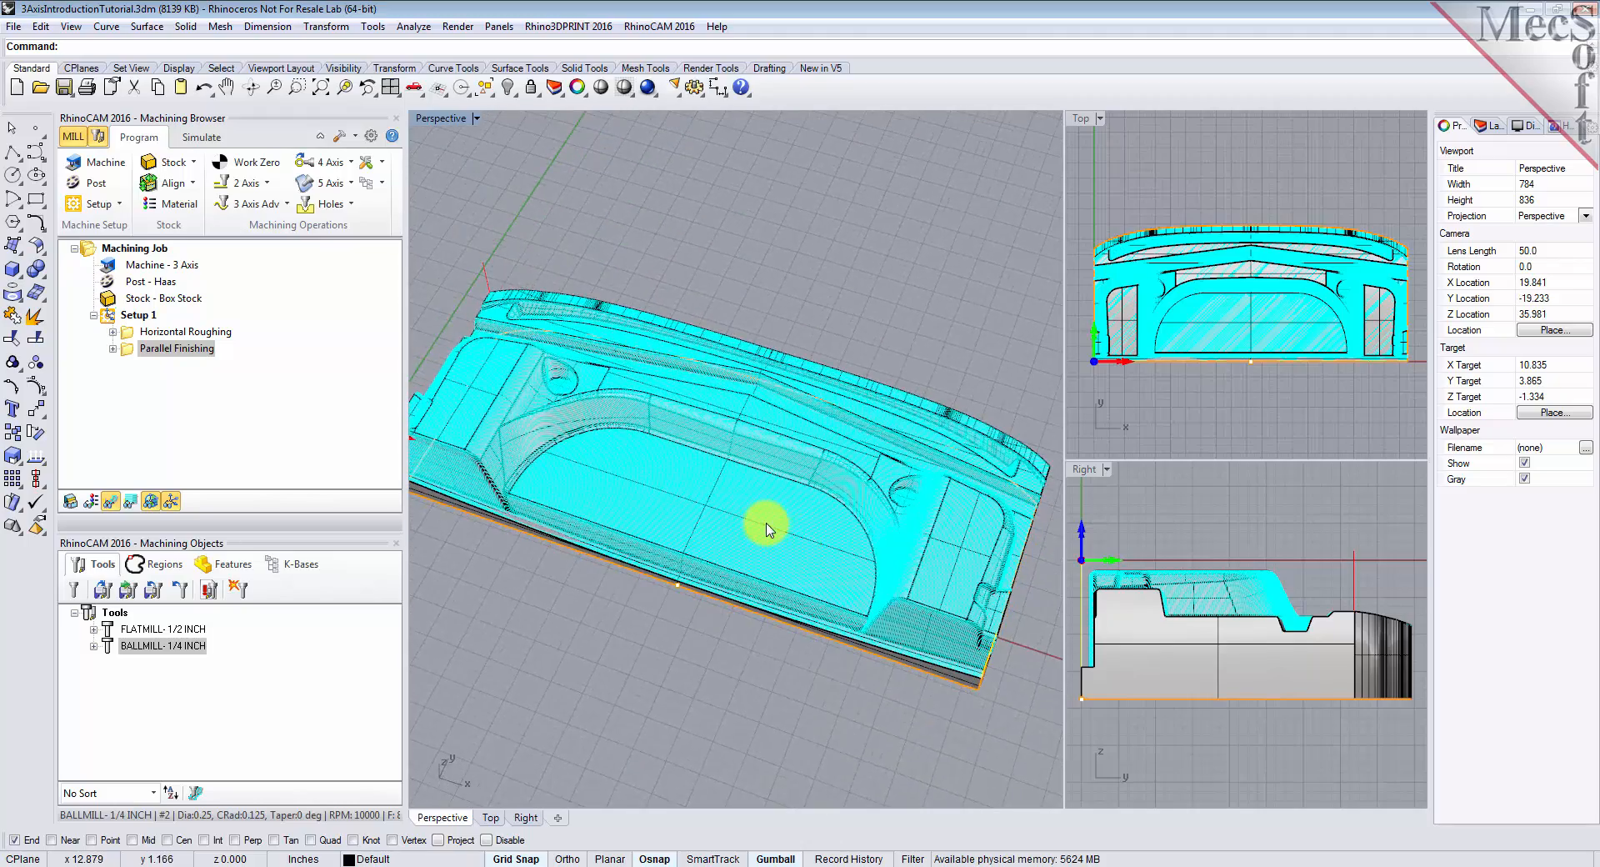
pyautogui.scroll(5, 767, 529)
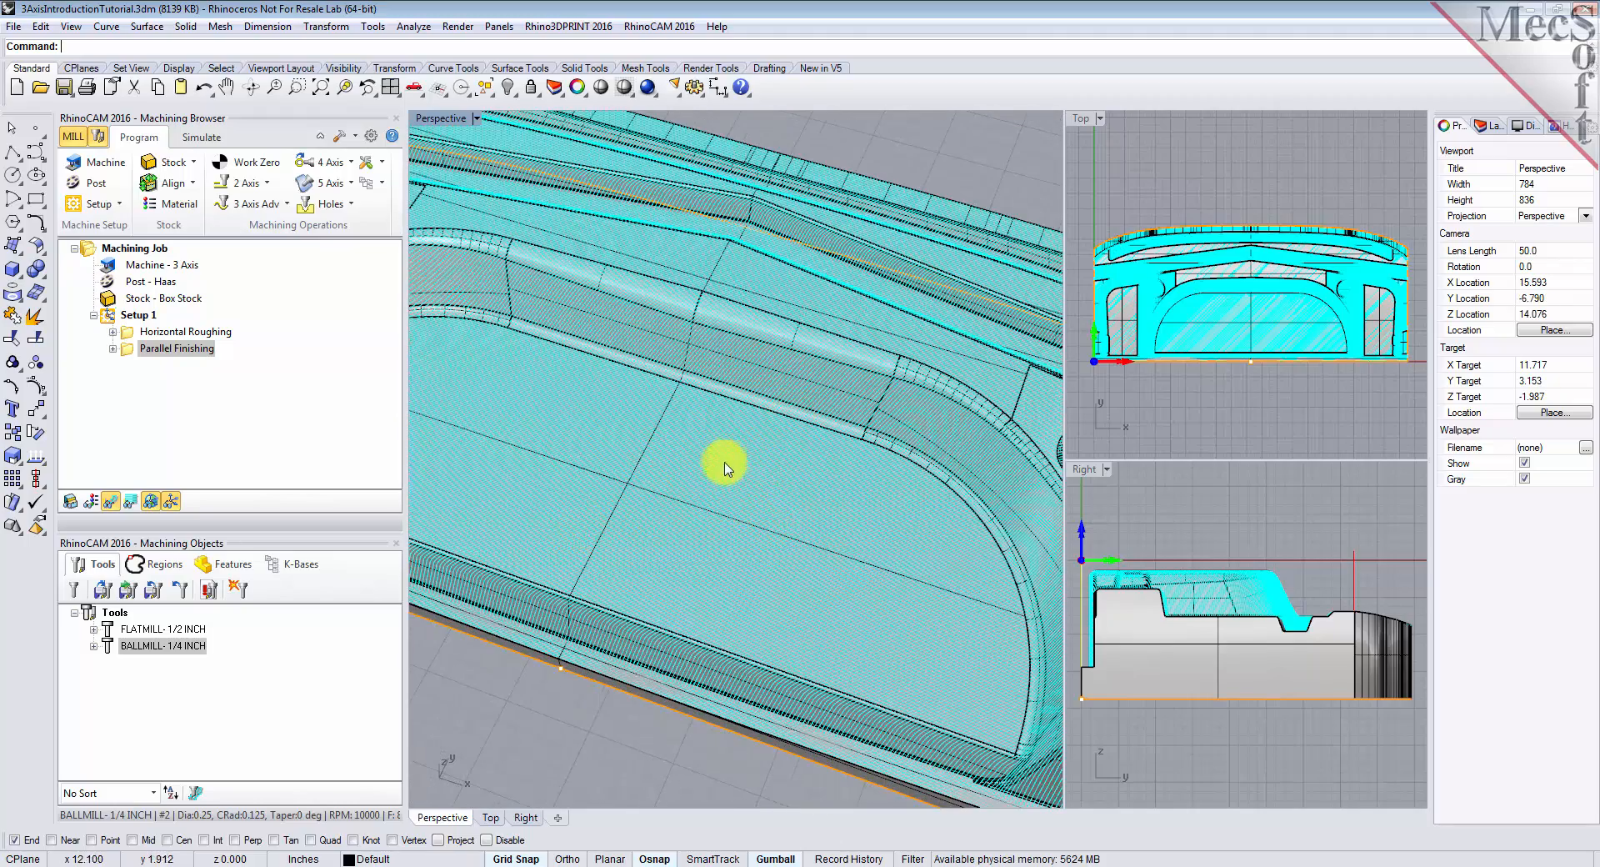
pyautogui.scroll(-4, 708, 467)
pyautogui.moveTo(828, 475); pyautogui.dragTo(564, 443, button='right')
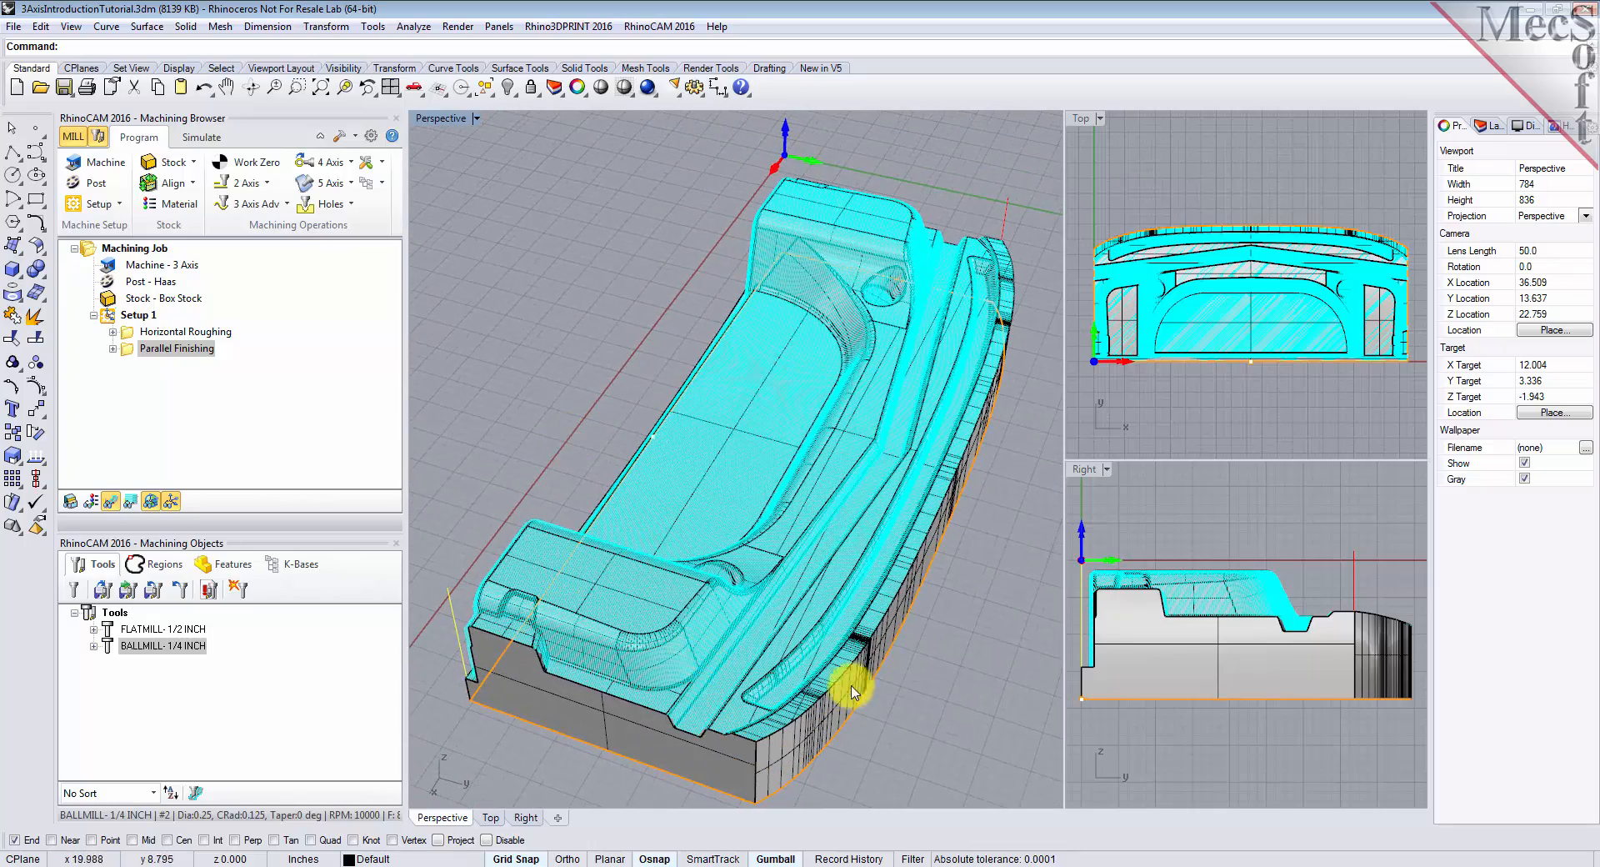
pyautogui.moveTo(535, 685); pyautogui.dragTo(636, 488, button='right')
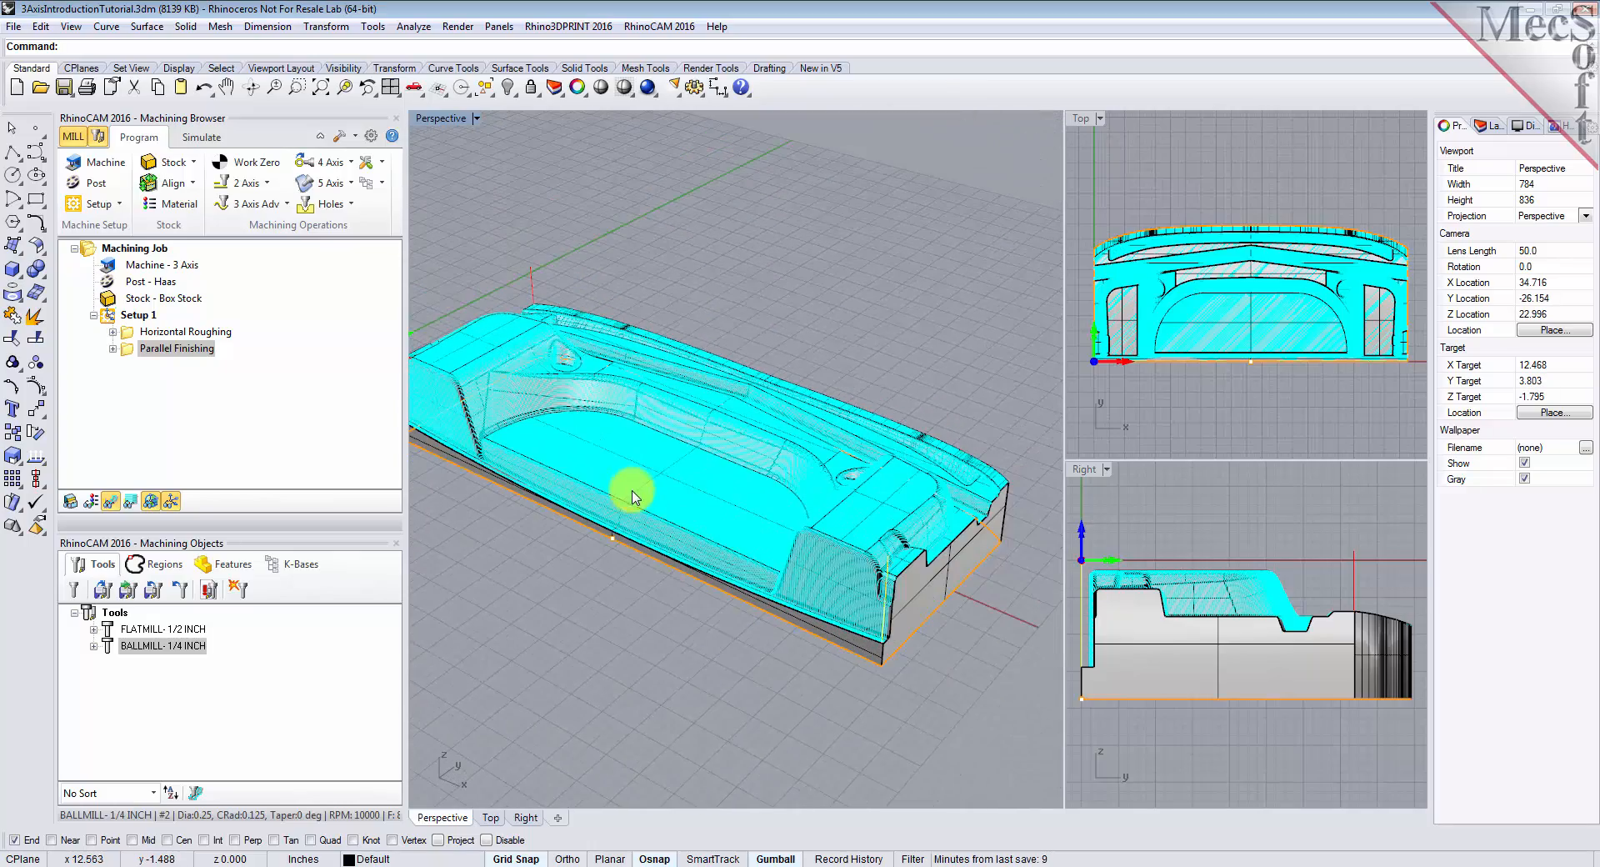
pyautogui.click(229, 87)
pyautogui.moveTo(475, 307); pyautogui.dragTo(552, 348)
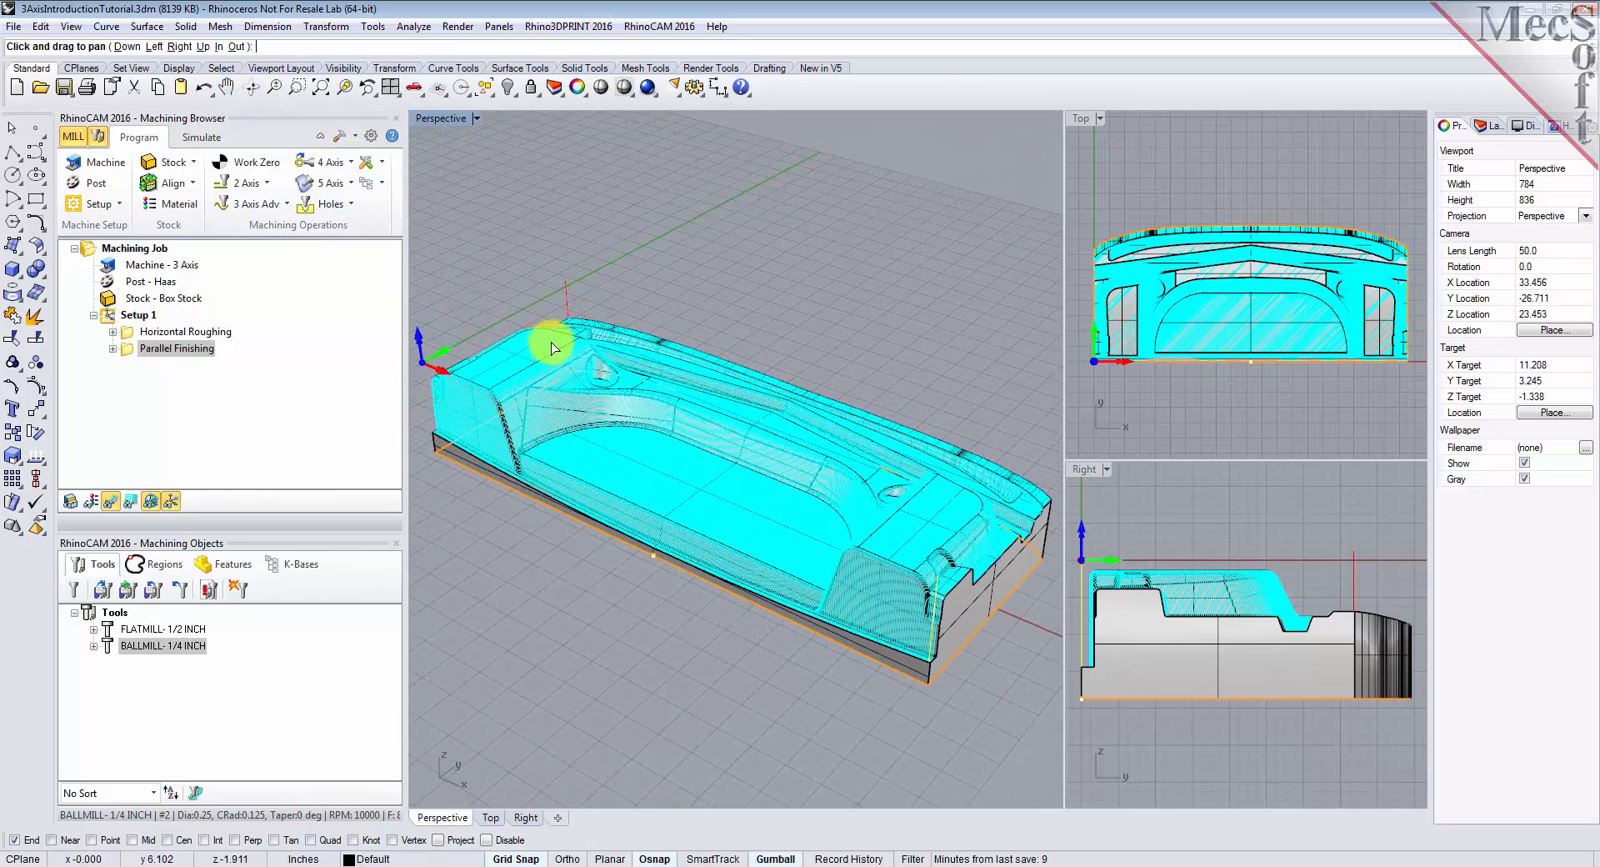
pyautogui.press('Escape')
# - Simulate the parallel finishing cut on the roughed stock and run it through to the end
pyautogui.click(200, 138)
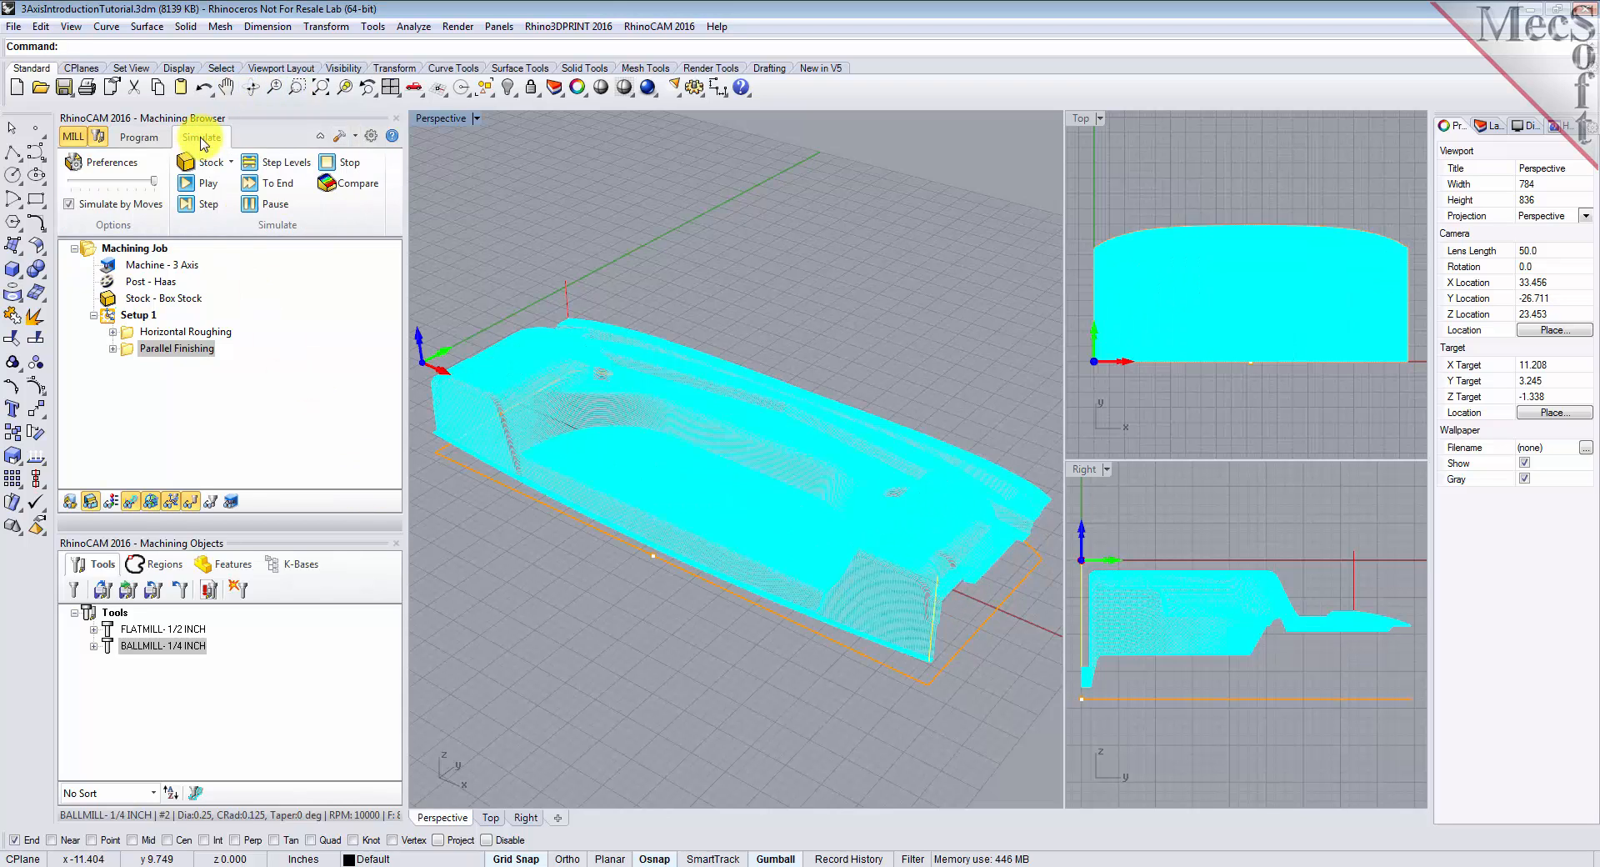
pyautogui.click(206, 183)
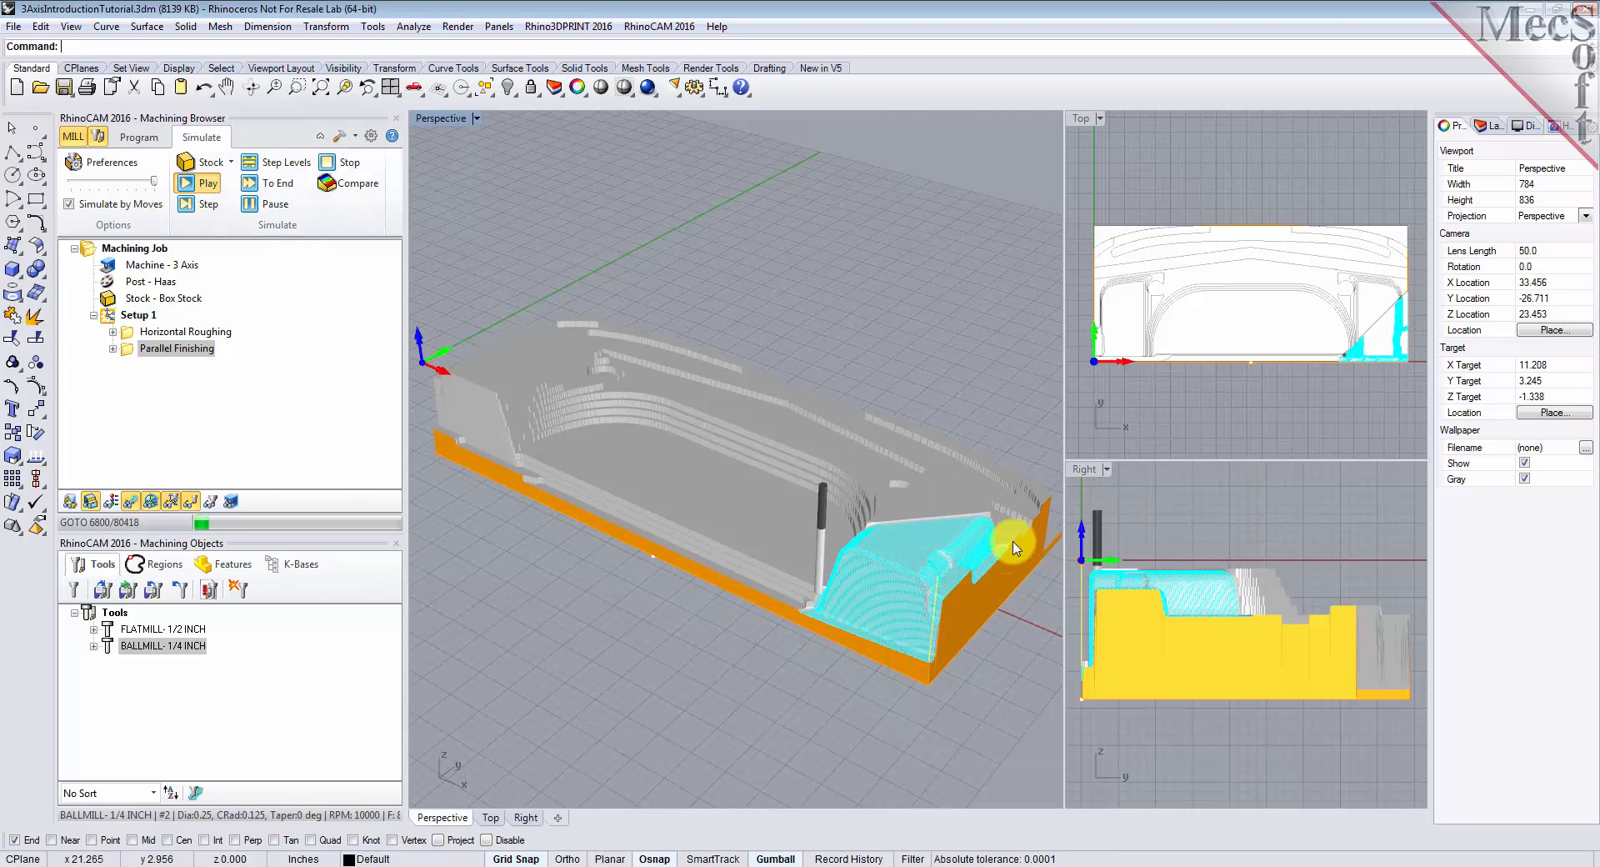
pyautogui.click(283, 184)
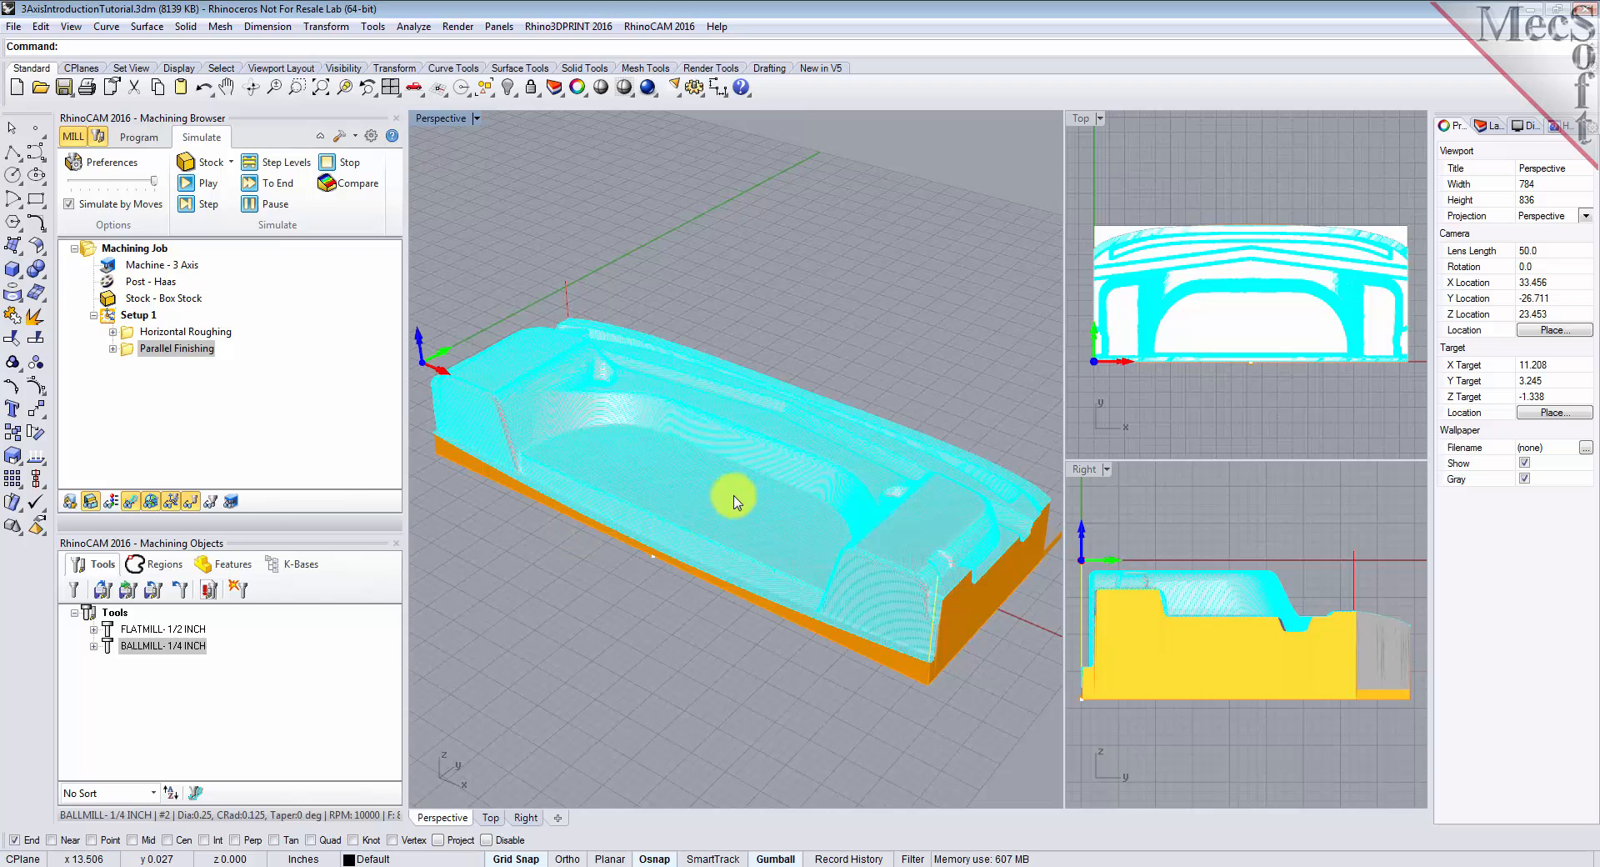
# - Hide the finishing toolpath and inspect the simulated stock, looking closely at the two small pockets
pyautogui.click(131, 501)
pyautogui.moveTo(767, 453); pyautogui.dragTo(828, 482, button='right')
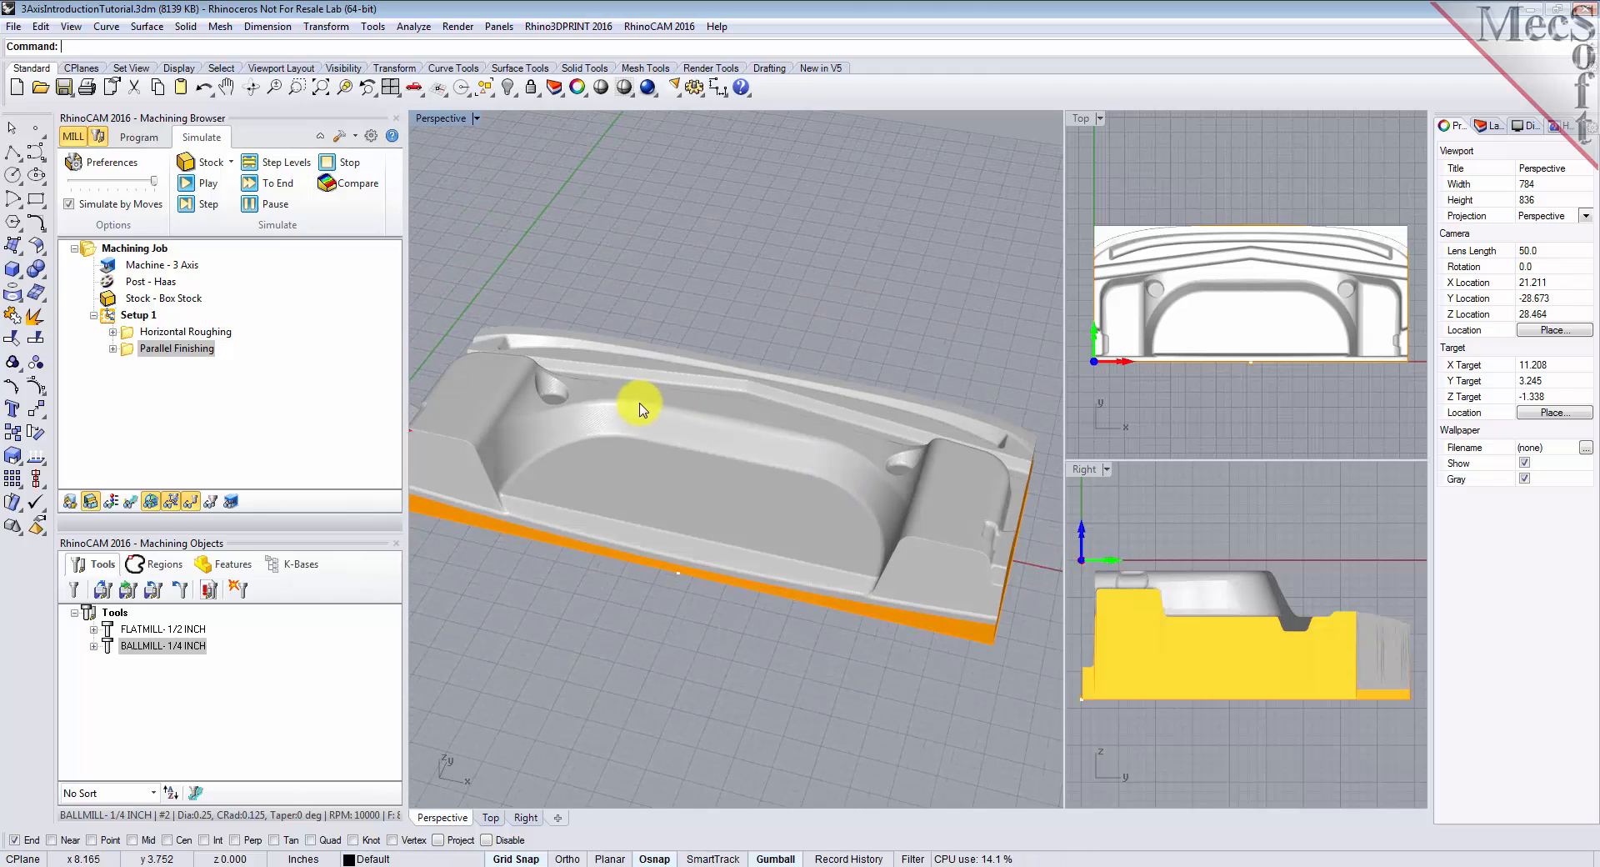
pyautogui.scroll(3, 617, 399)
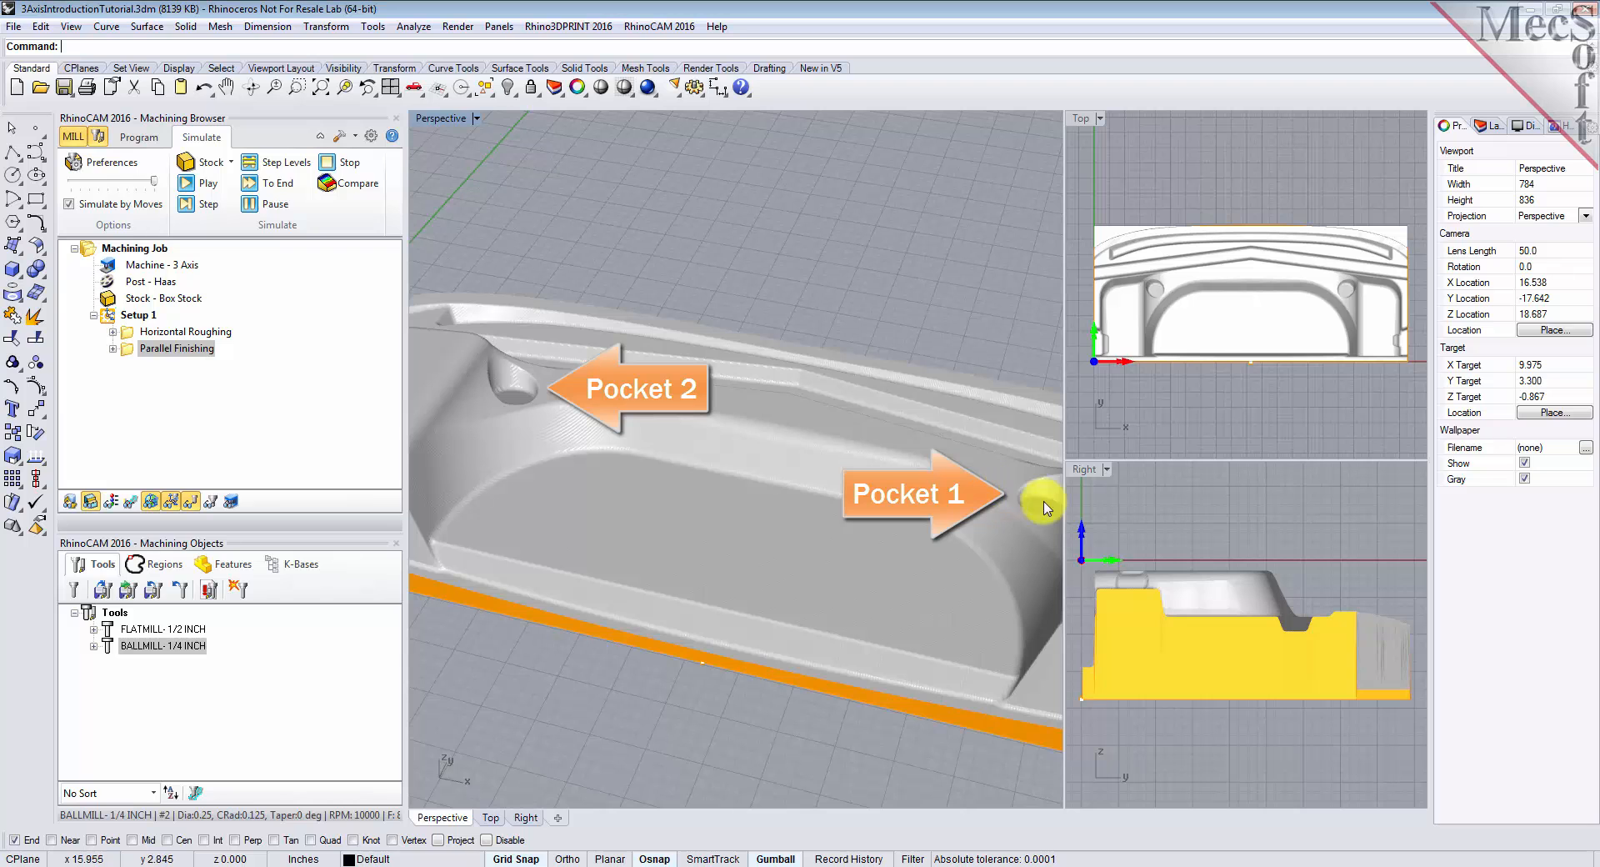
pyautogui.moveTo(704, 557); pyautogui.dragTo(671, 543, button='right')
pyautogui.scroll(-2, 665, 500)
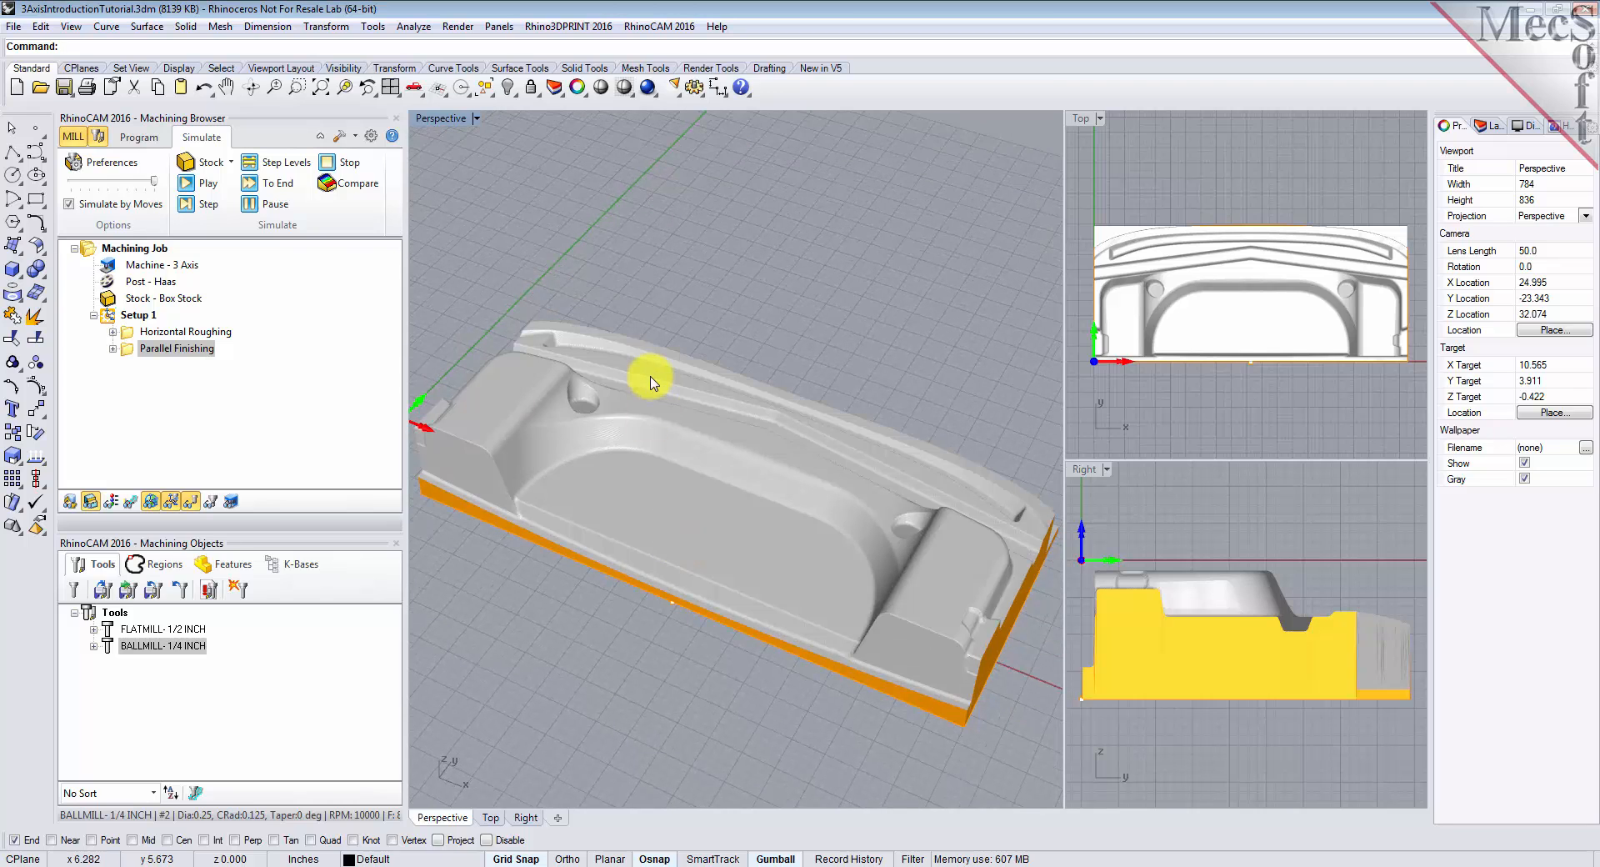
# - Start a 3-axis advanced Radial Machining operation in Setup 1
pyautogui.click(125, 139)
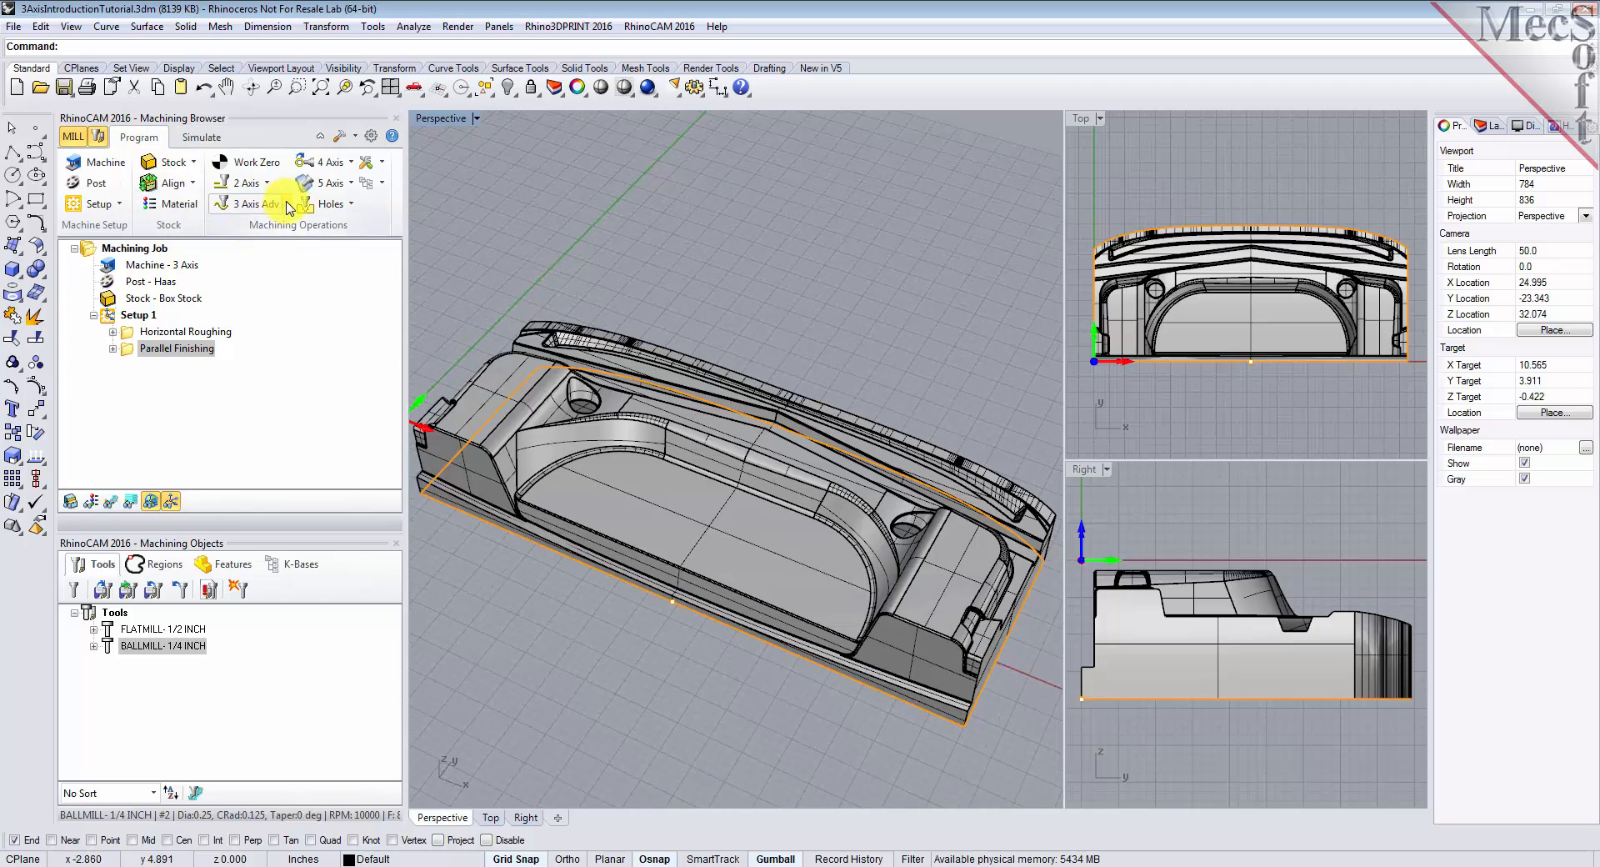
pyautogui.click(288, 206)
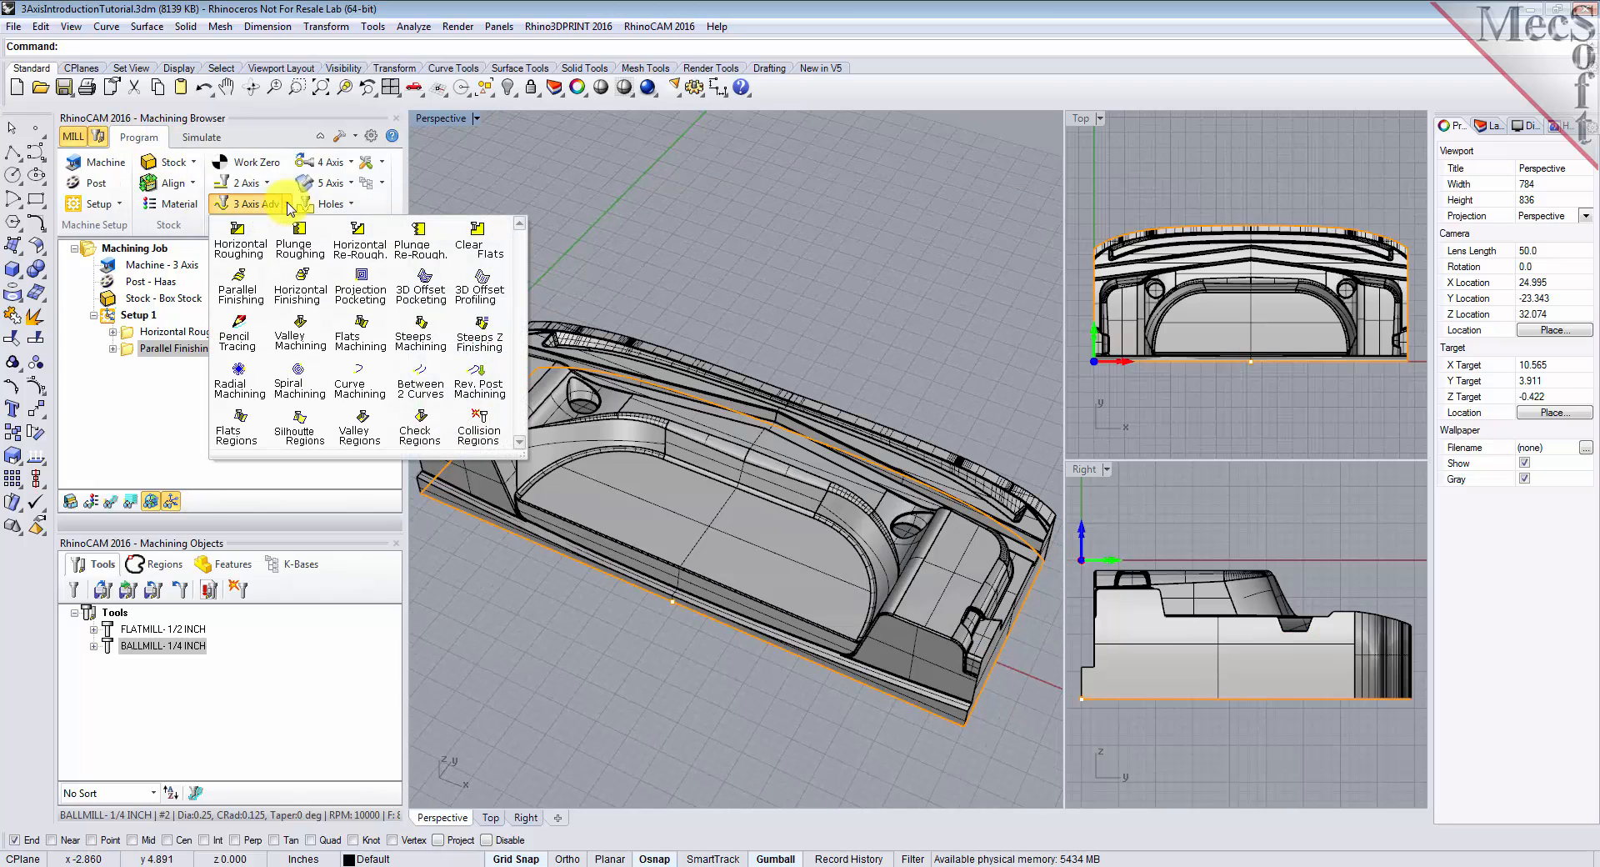
pyautogui.click(237, 388)
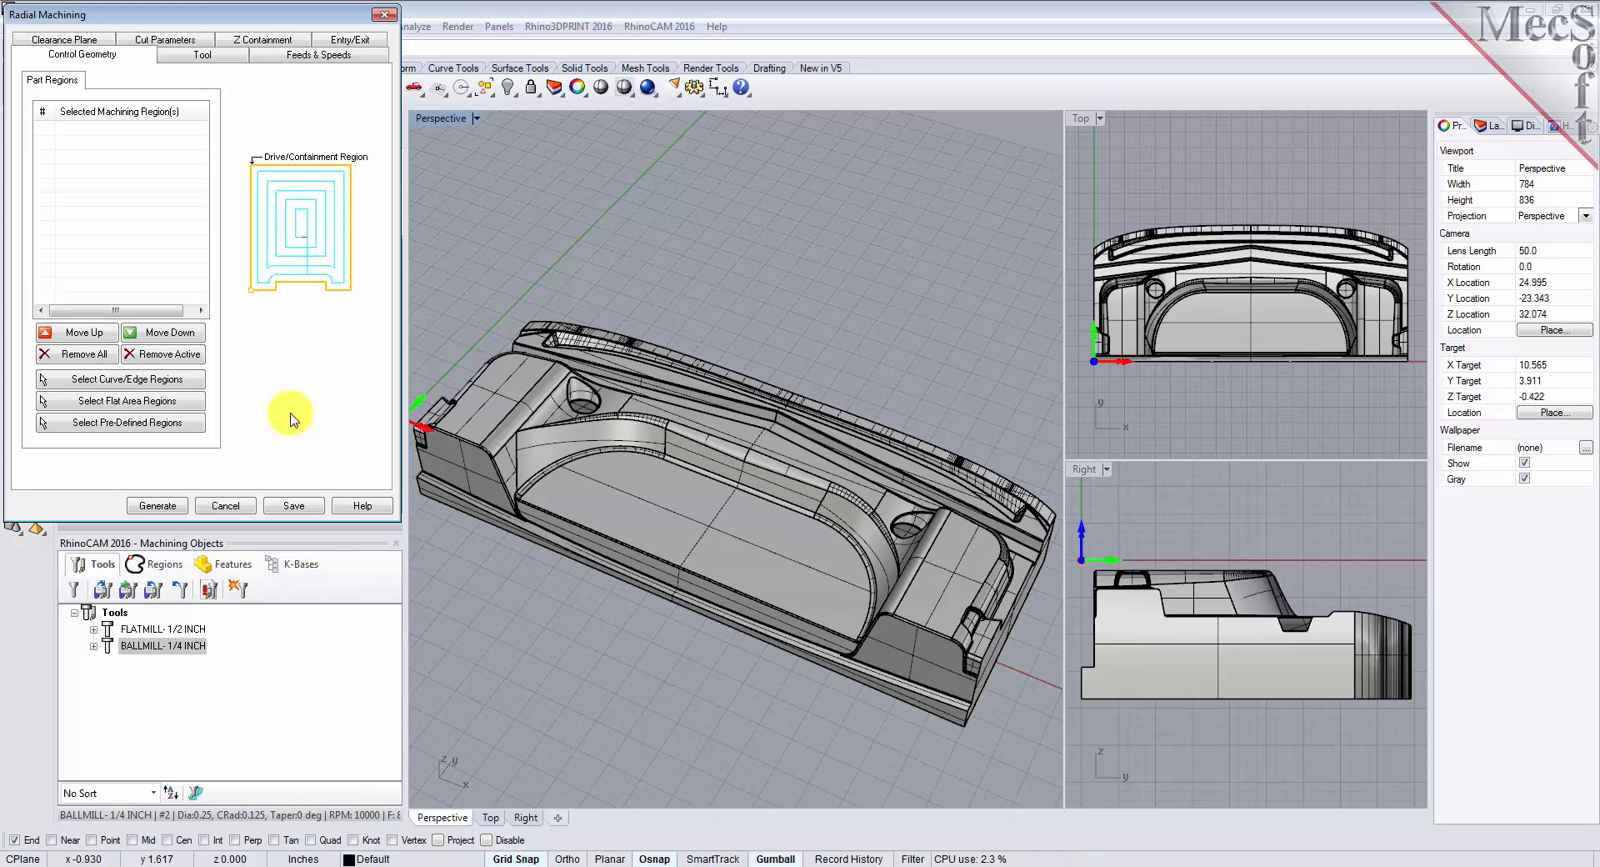
# - Select the outer rim edges of the small pocket nearest the origin as curve/edge machining regions
pyautogui.click(192, 388)
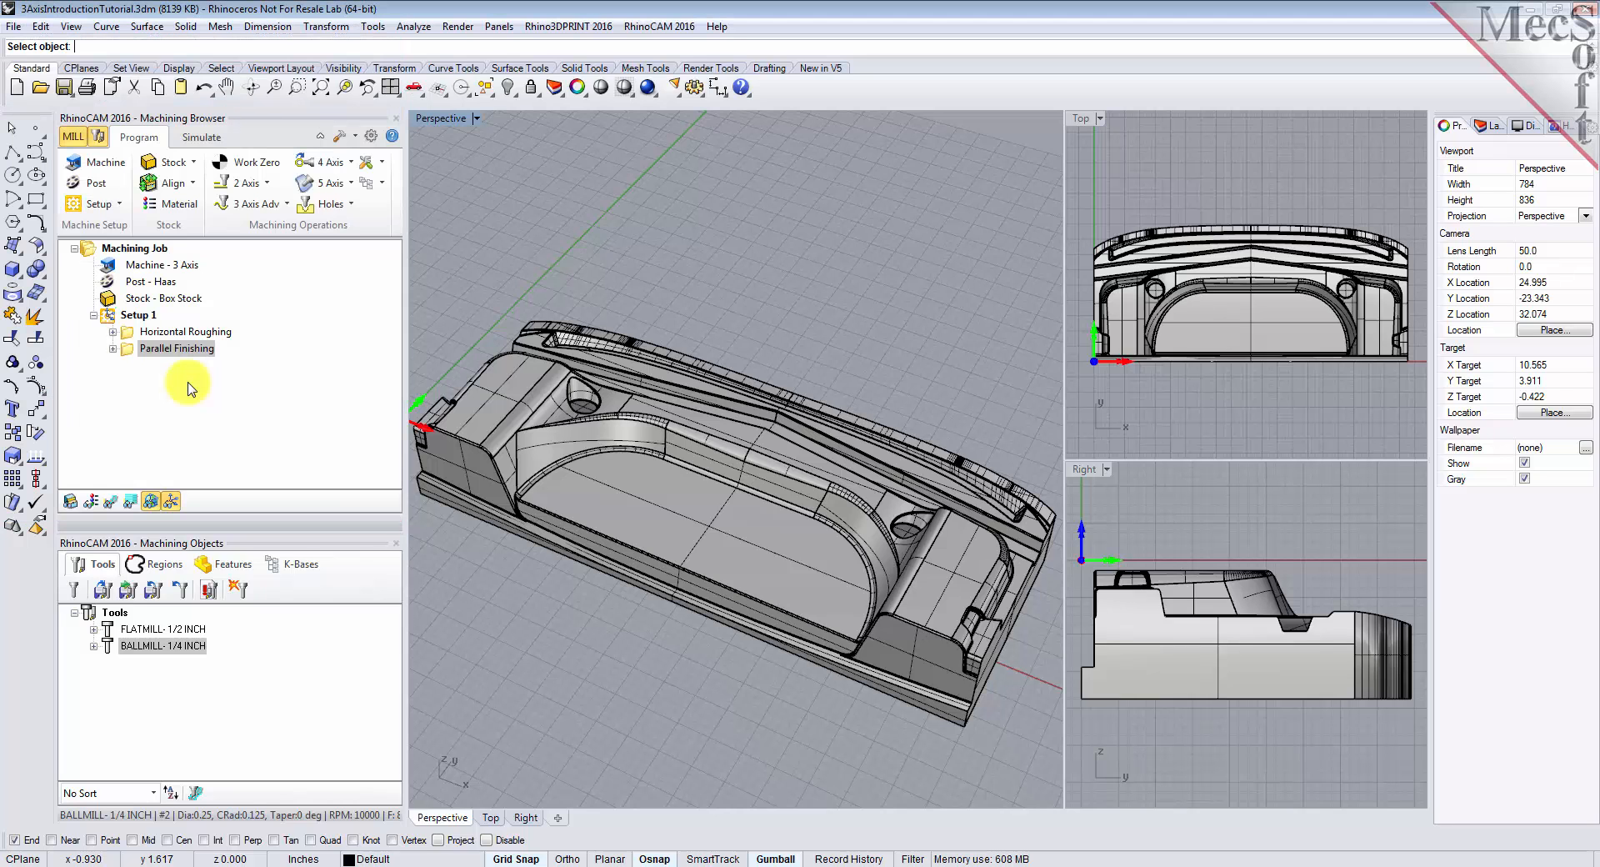
pyautogui.scroll(2, 607, 415)
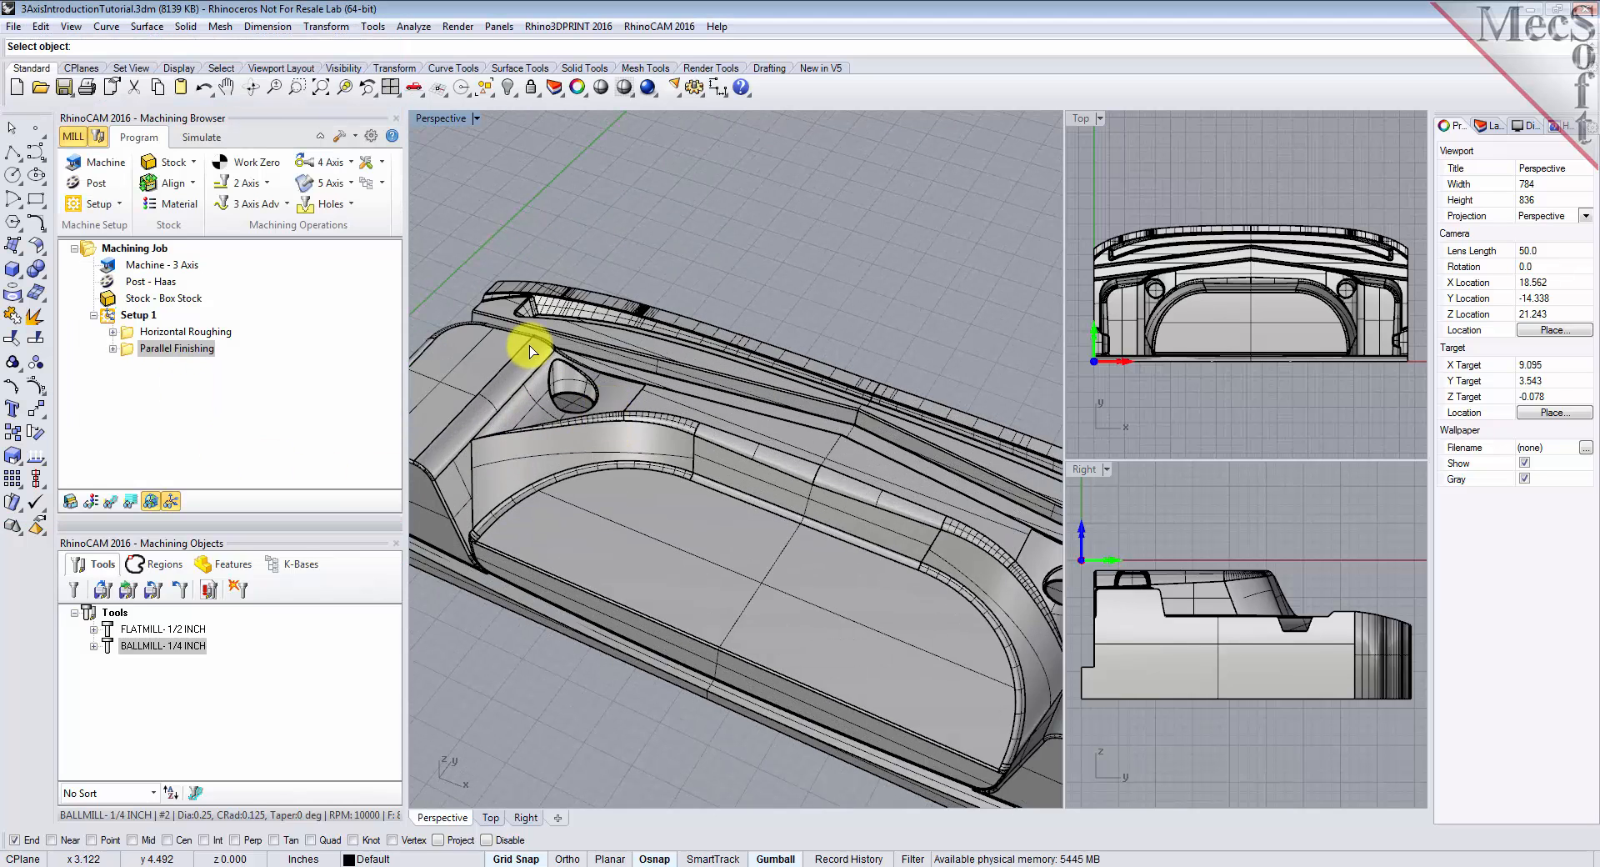
pyautogui.scroll(4, 568, 382)
pyautogui.scroll(1, 567, 382)
pyautogui.scroll(3, 538, 387)
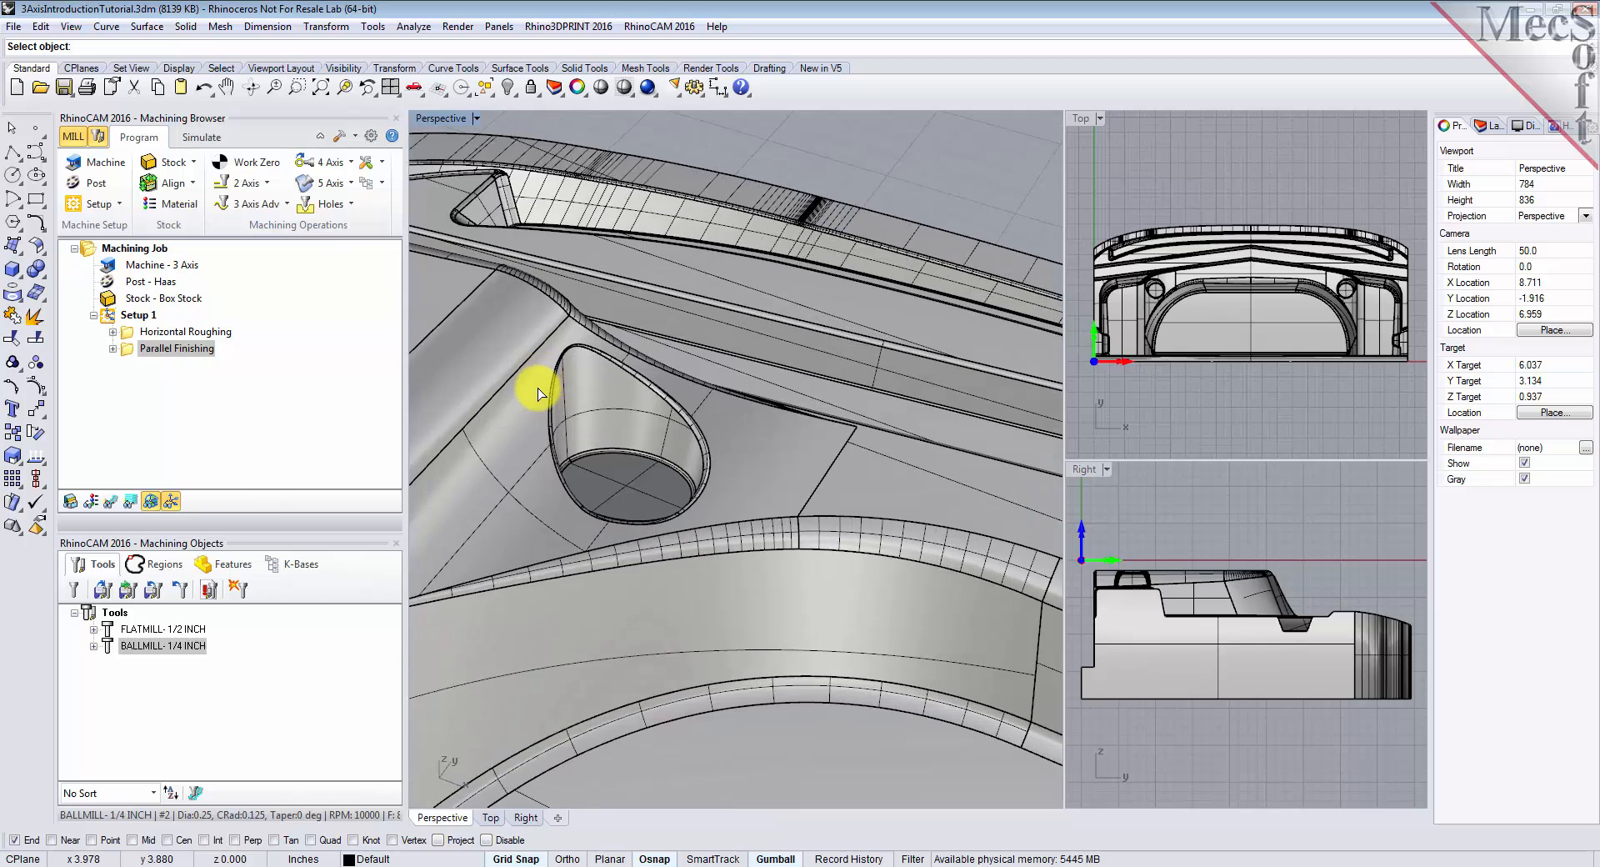
pyautogui.scroll(1, 538, 388)
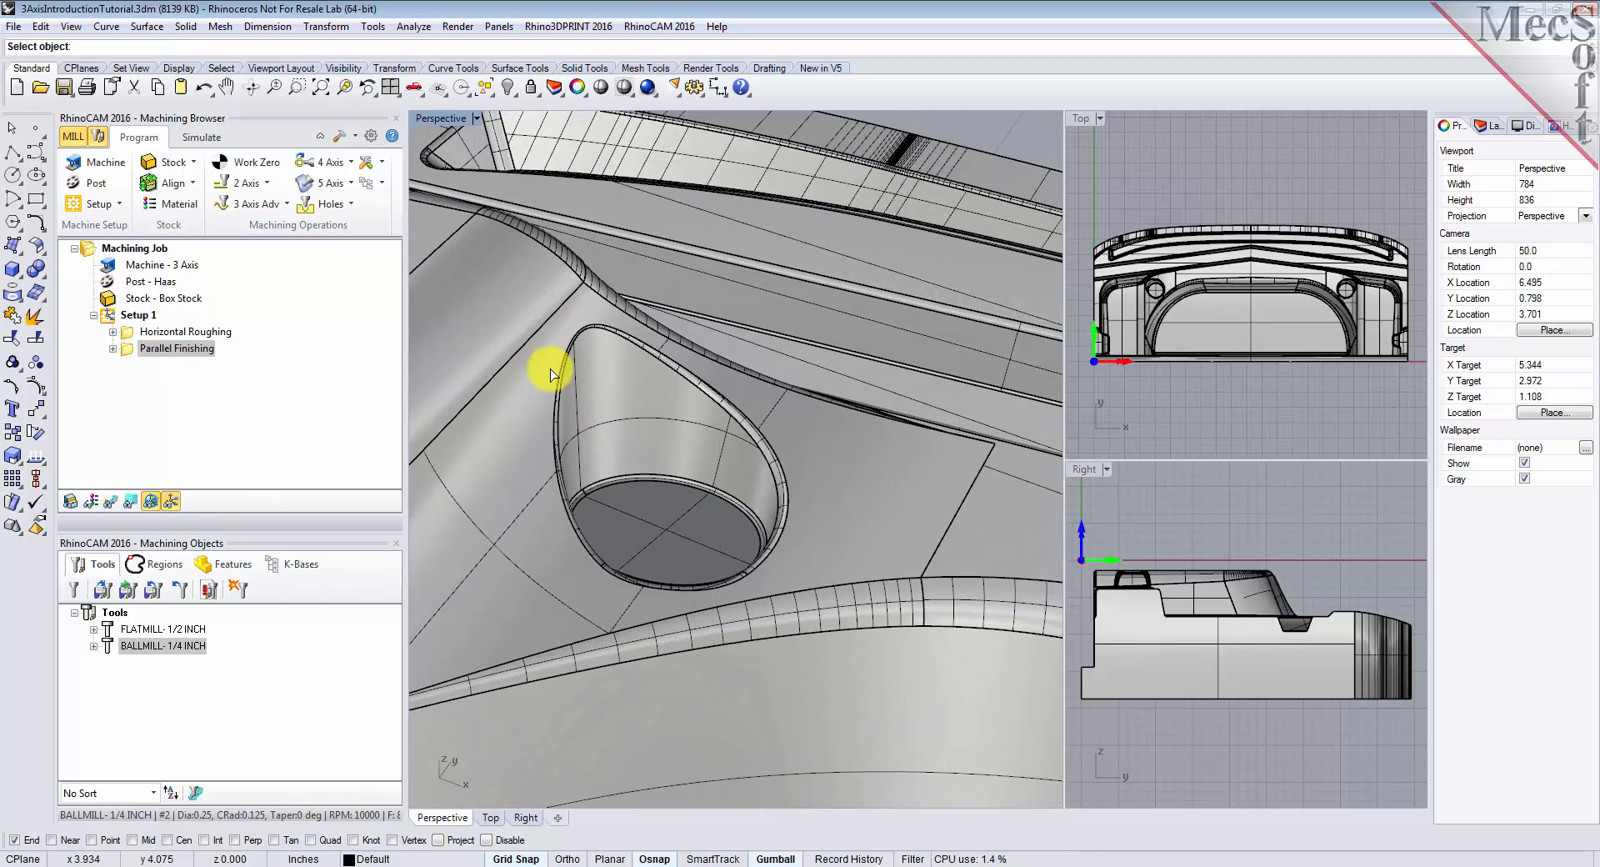
pyautogui.click(559, 378)
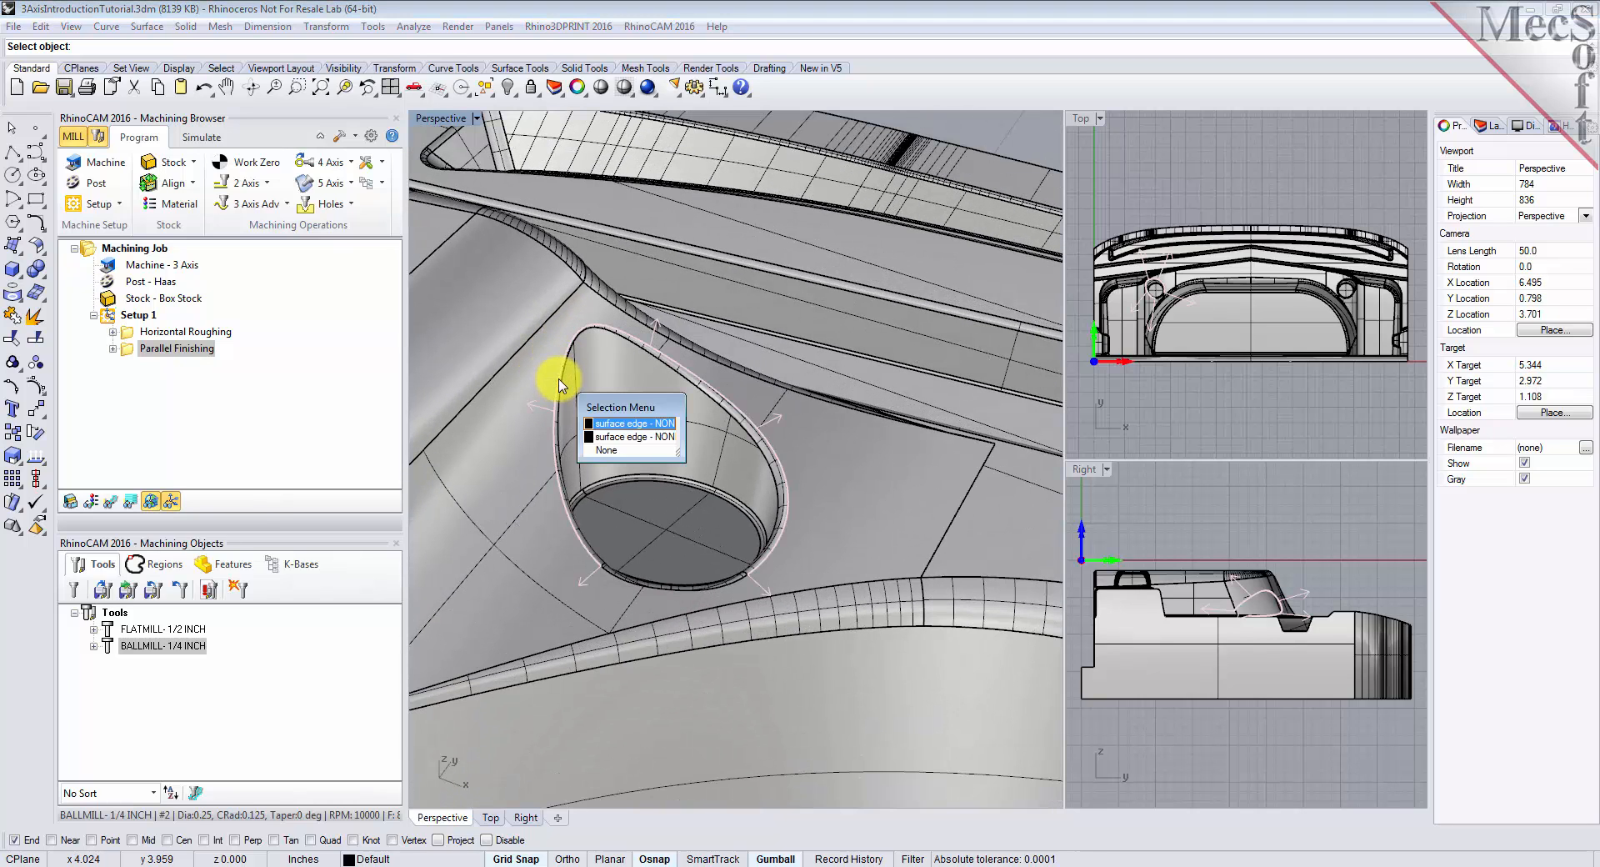
pyautogui.click(614, 430)
pyautogui.click(623, 580)
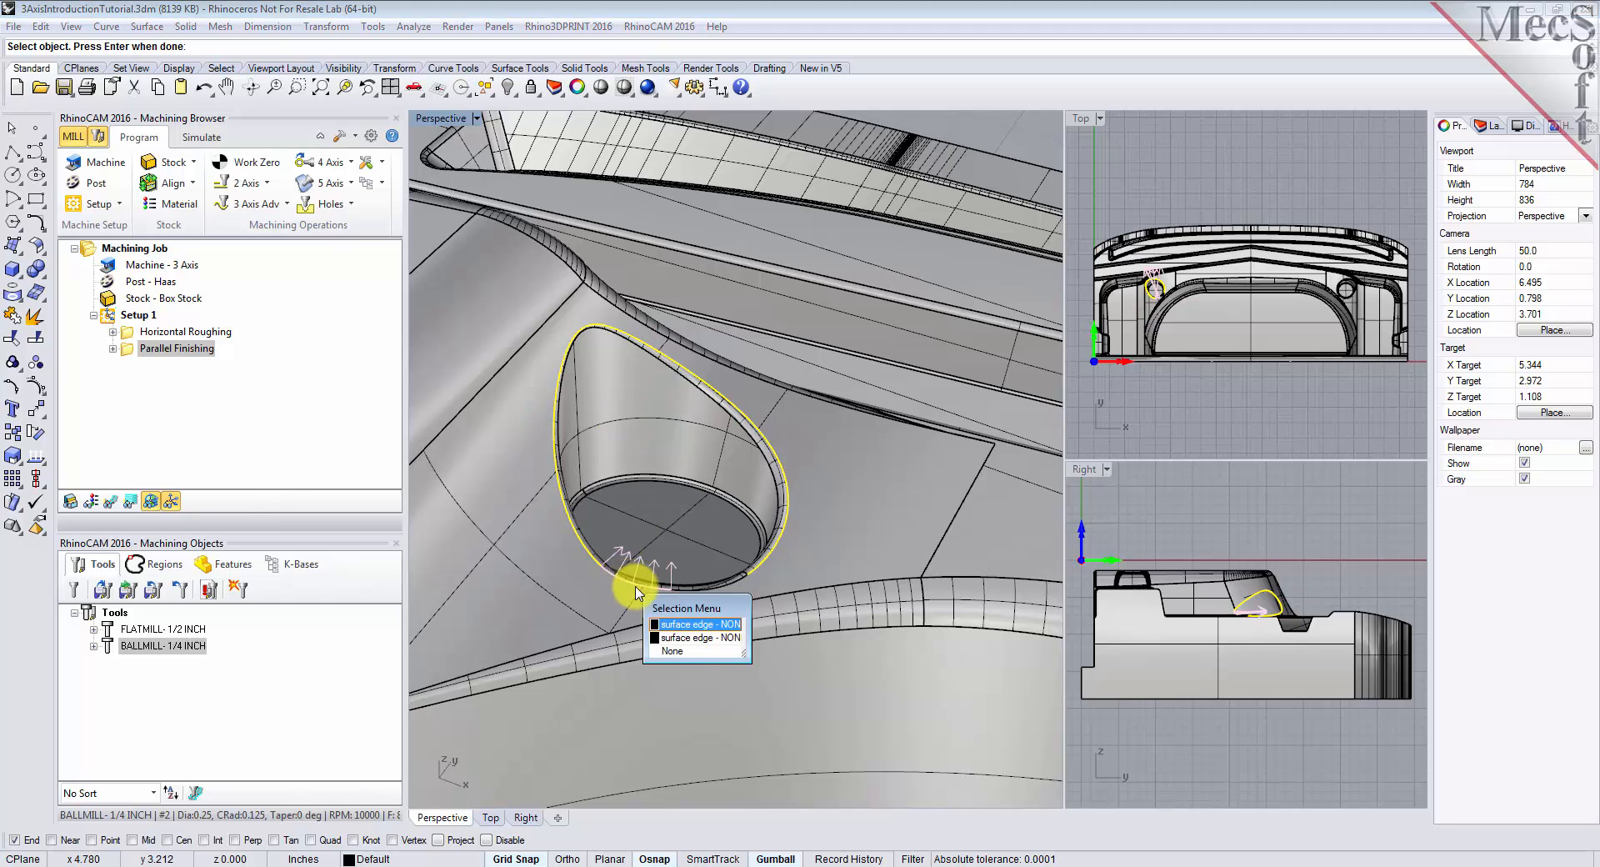
pyautogui.click(669, 624)
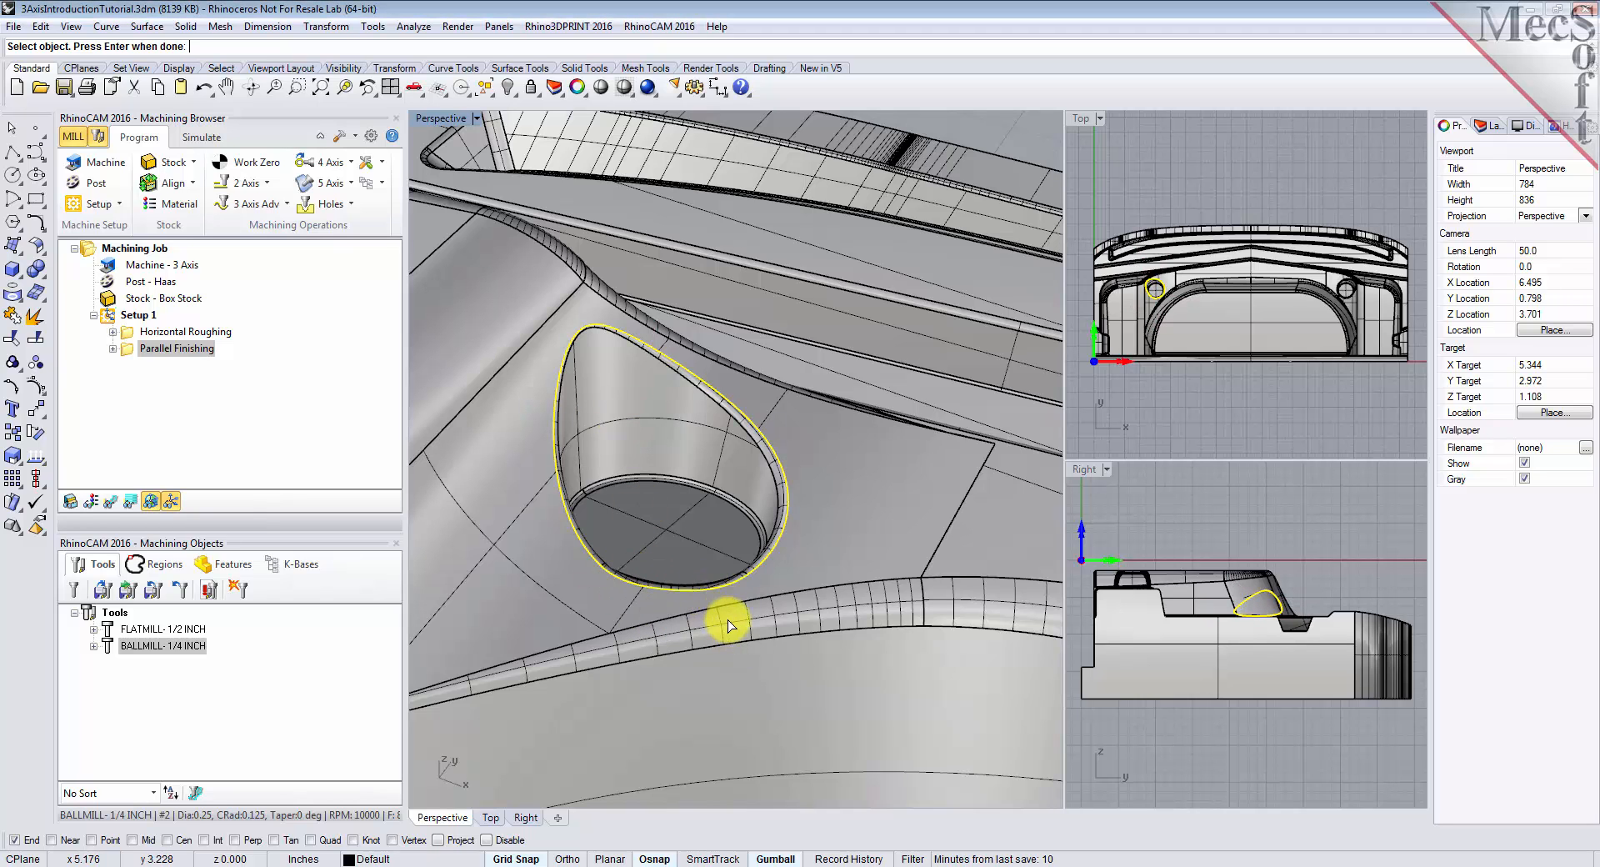
# - Add the outer rim edges of the opposite small pocket and accept both pockets' edges as machining regions
pyautogui.scroll(-10, 542, 510)
pyautogui.scroll(4, 750, 583)
pyautogui.scroll(6, 597, 525)
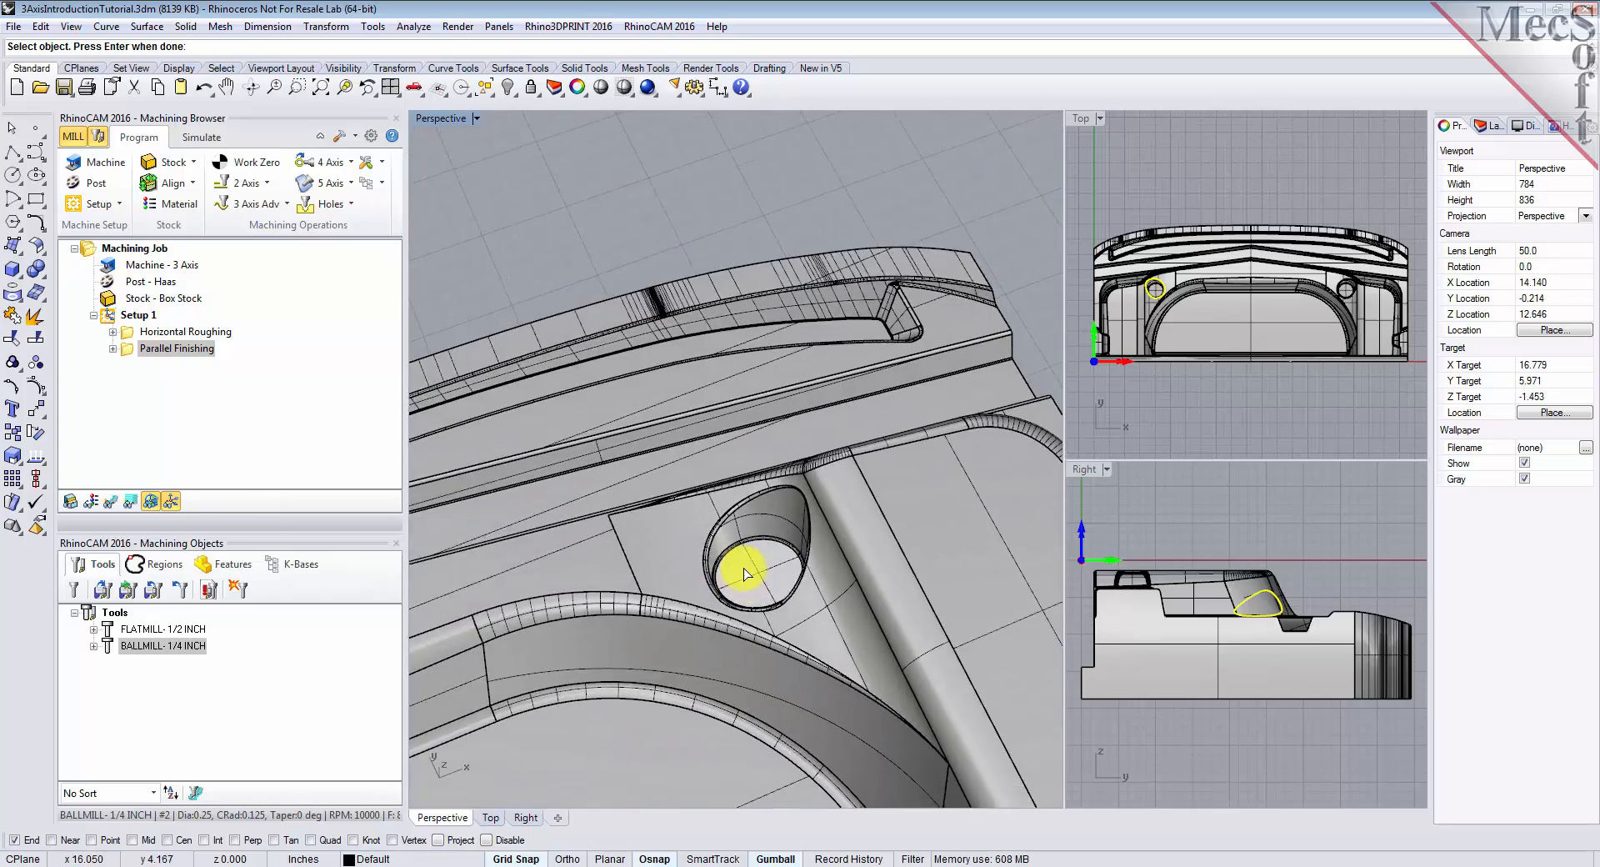
pyautogui.click(745, 362)
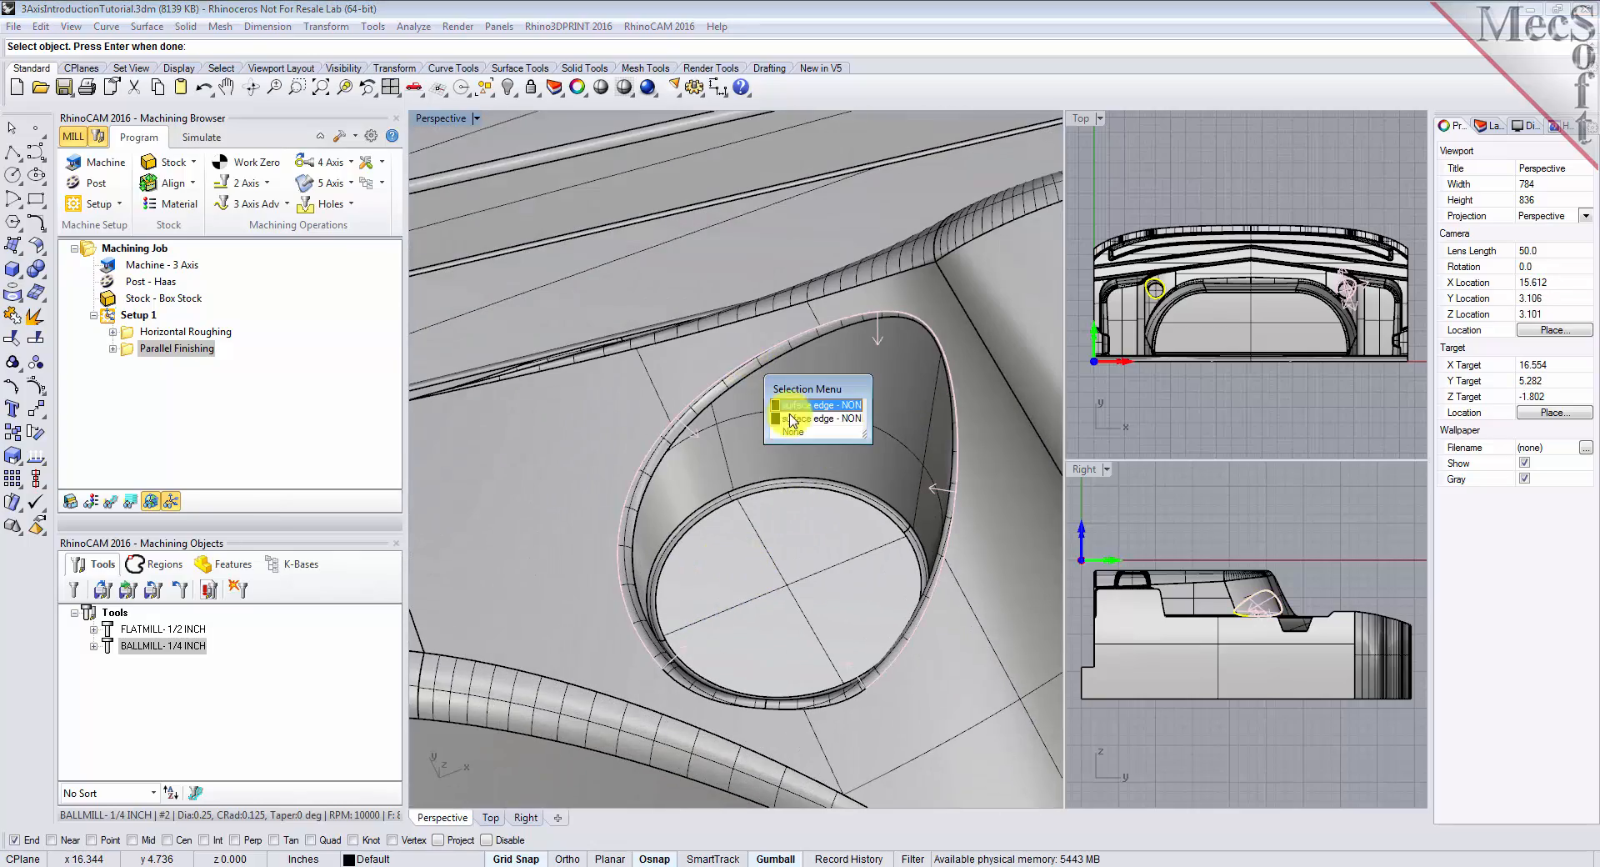
pyautogui.click(795, 406)
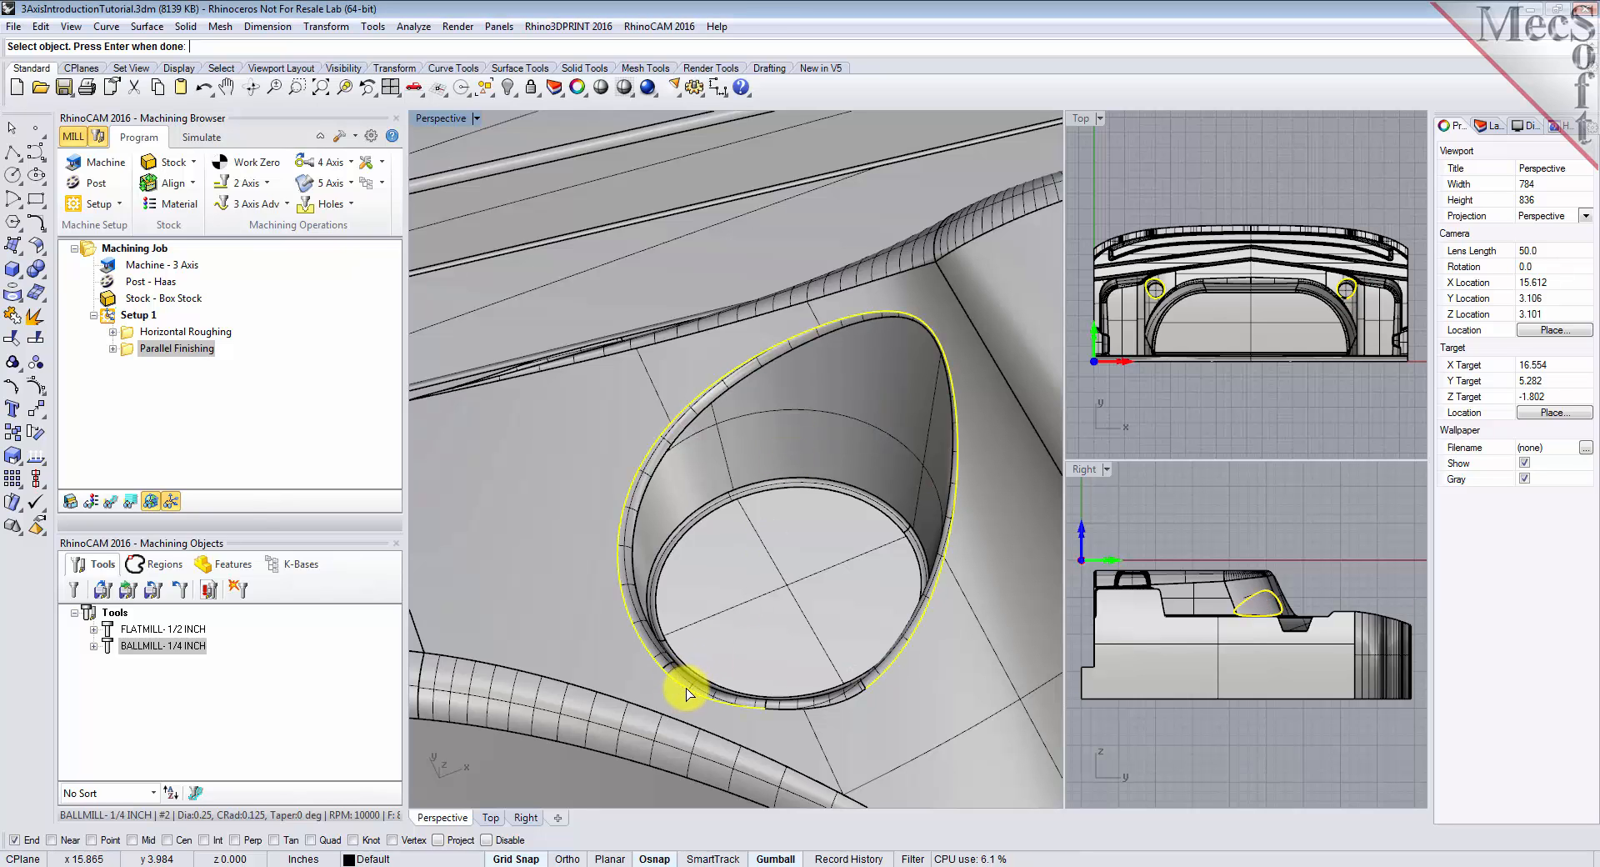
pyautogui.click(795, 713)
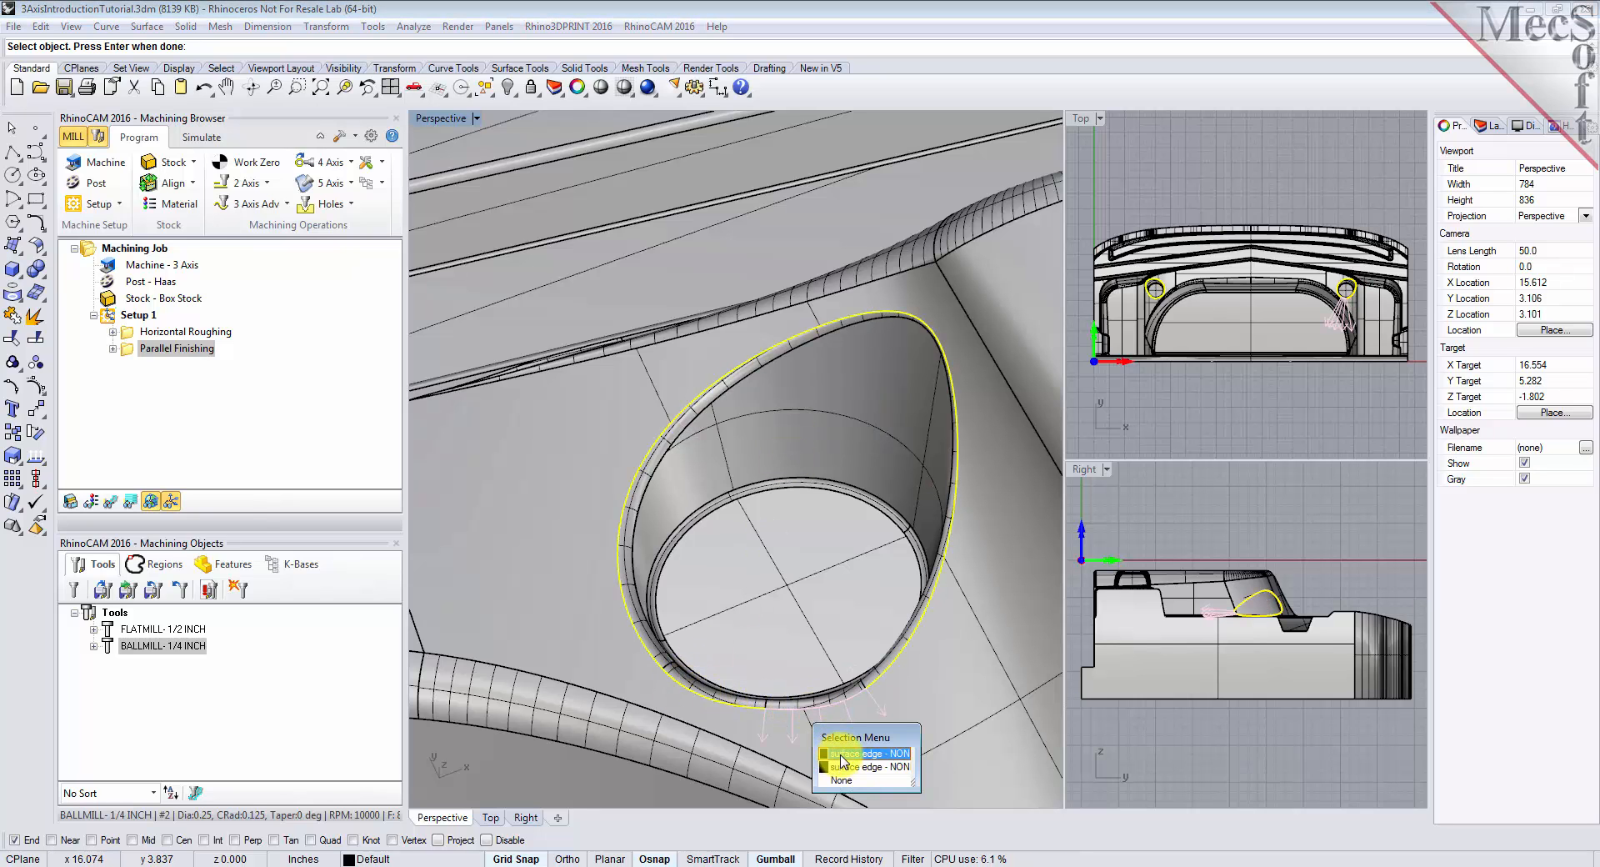
pyautogui.click(842, 756)
pyautogui.scroll(-5, 771, 581)
pyautogui.scroll(-3, 758, 467)
pyautogui.moveTo(778, 443); pyautogui.dragTo(647, 464, button='right')
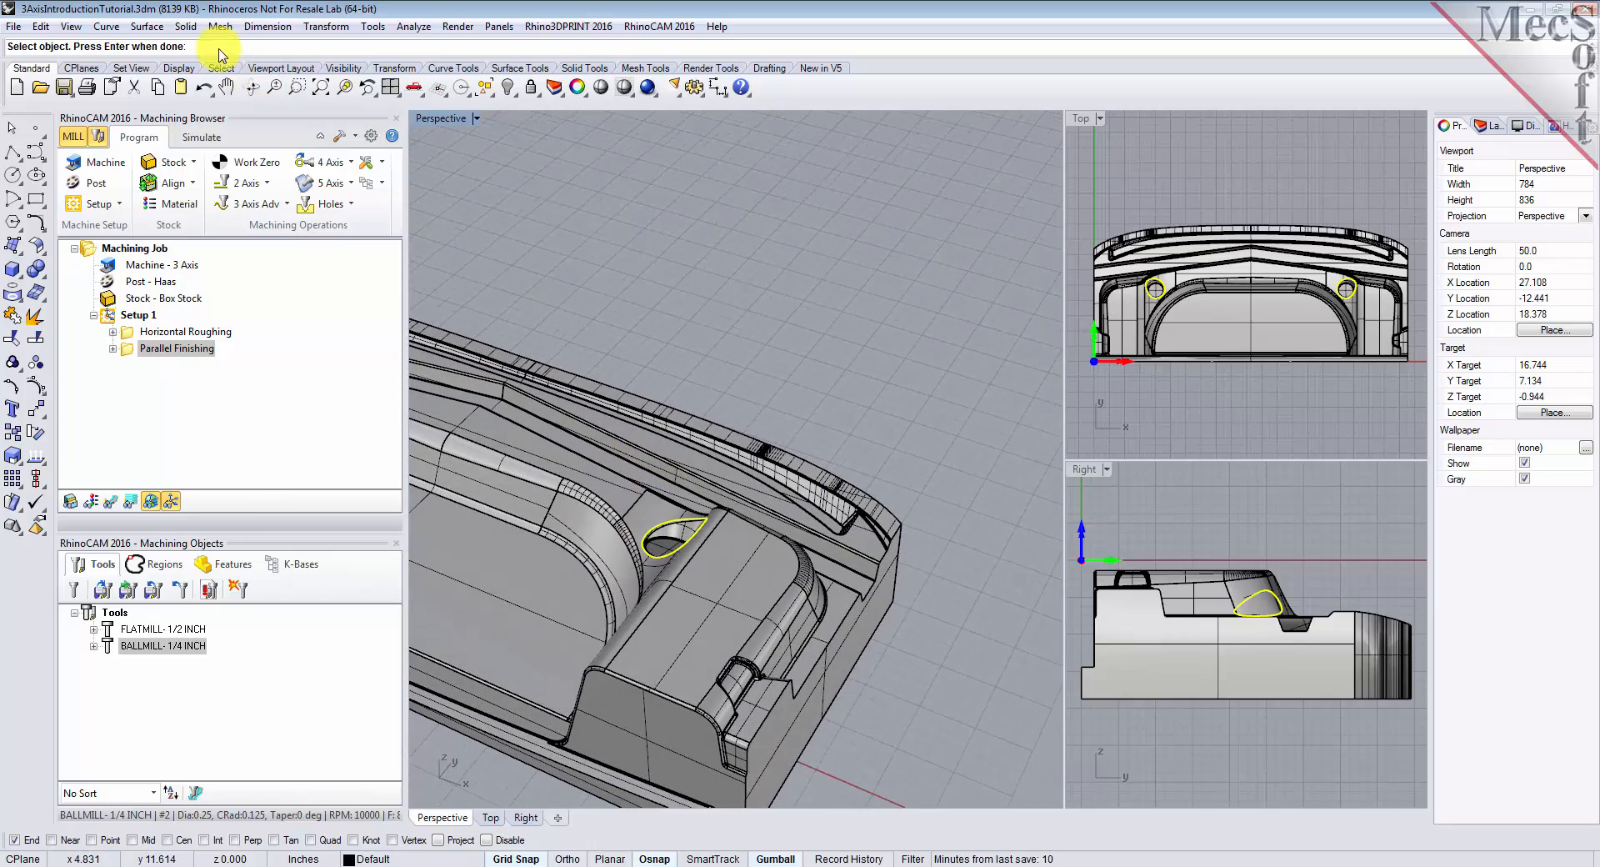
pyautogui.click(226, 89)
pyautogui.moveTo(641, 484); pyautogui.dragTo(818, 415)
pyautogui.press('Return')
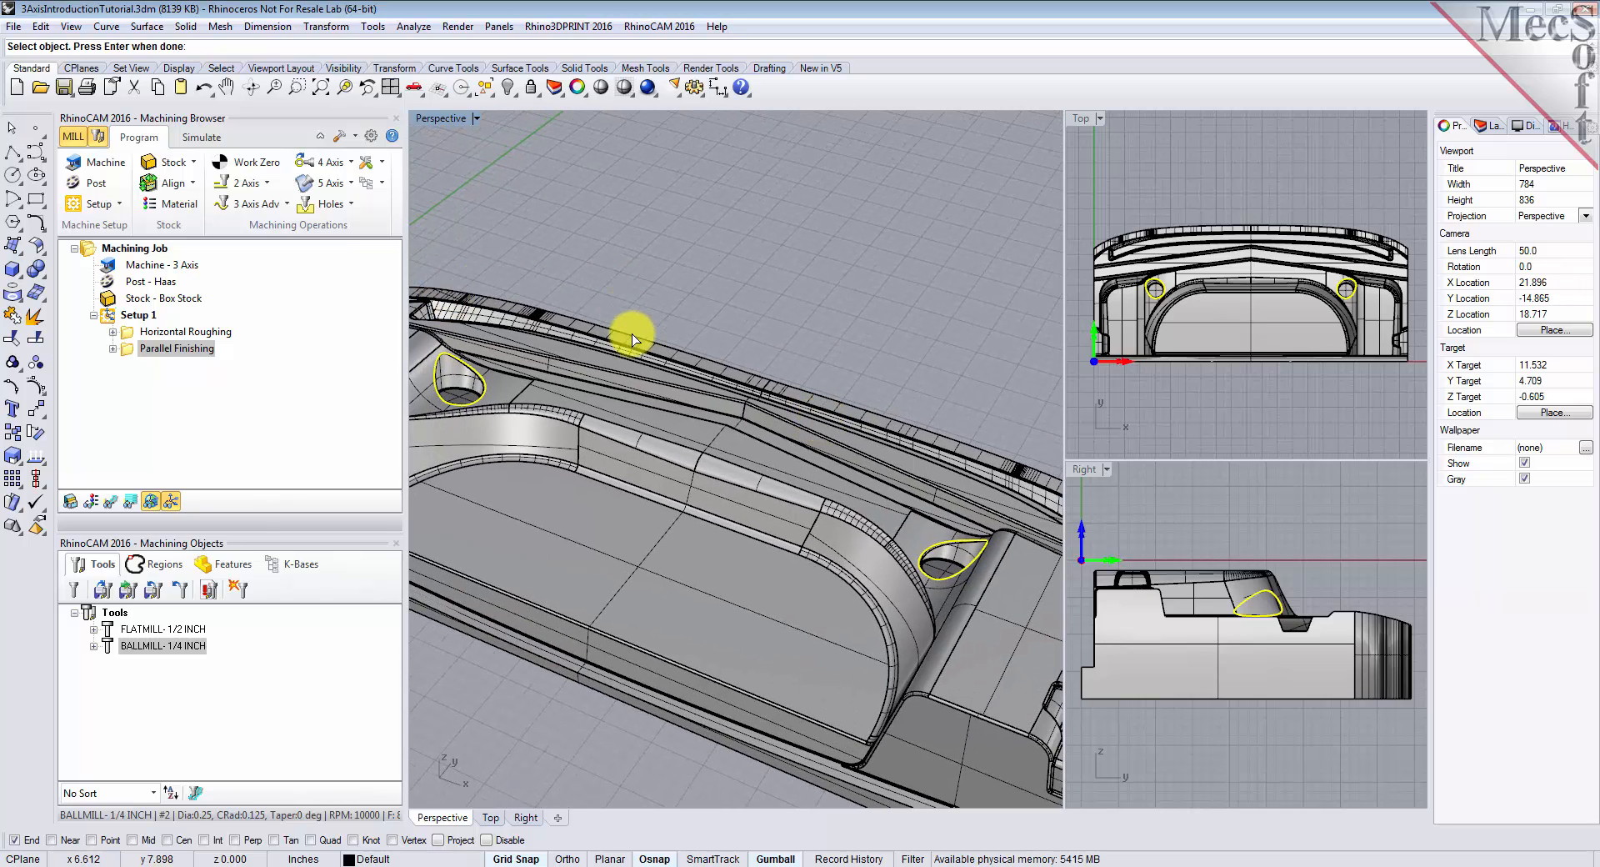
pyautogui.press('Return')
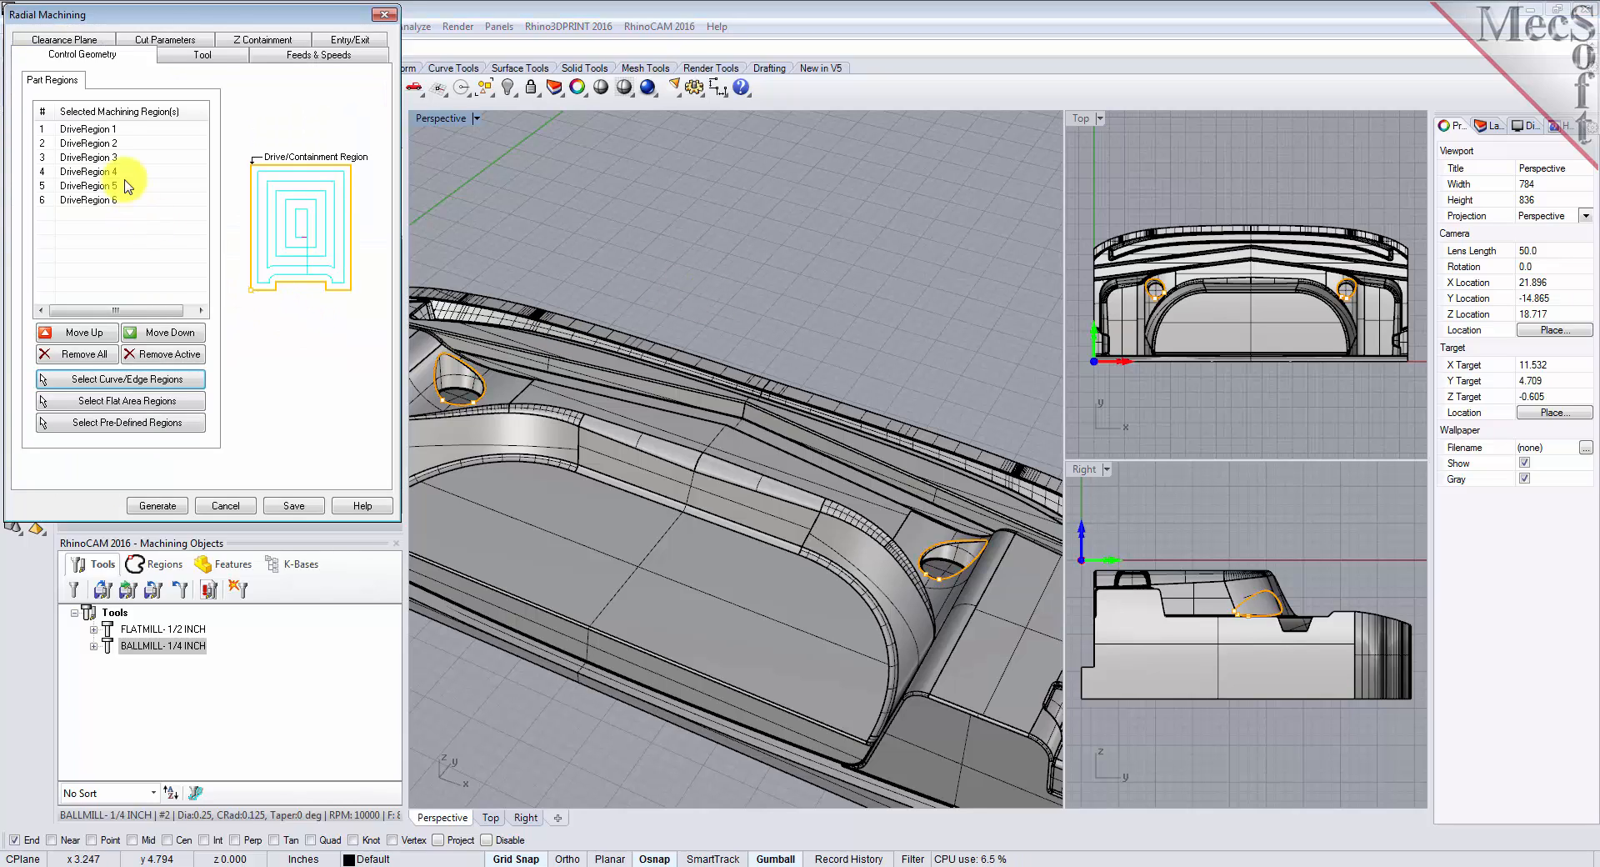
# - Generate the radial machining toolpath with BALLMILL- 1/4 INCH and a stepover of 15% of tool diameter
pyautogui.click(204, 53)
pyautogui.click(76, 125)
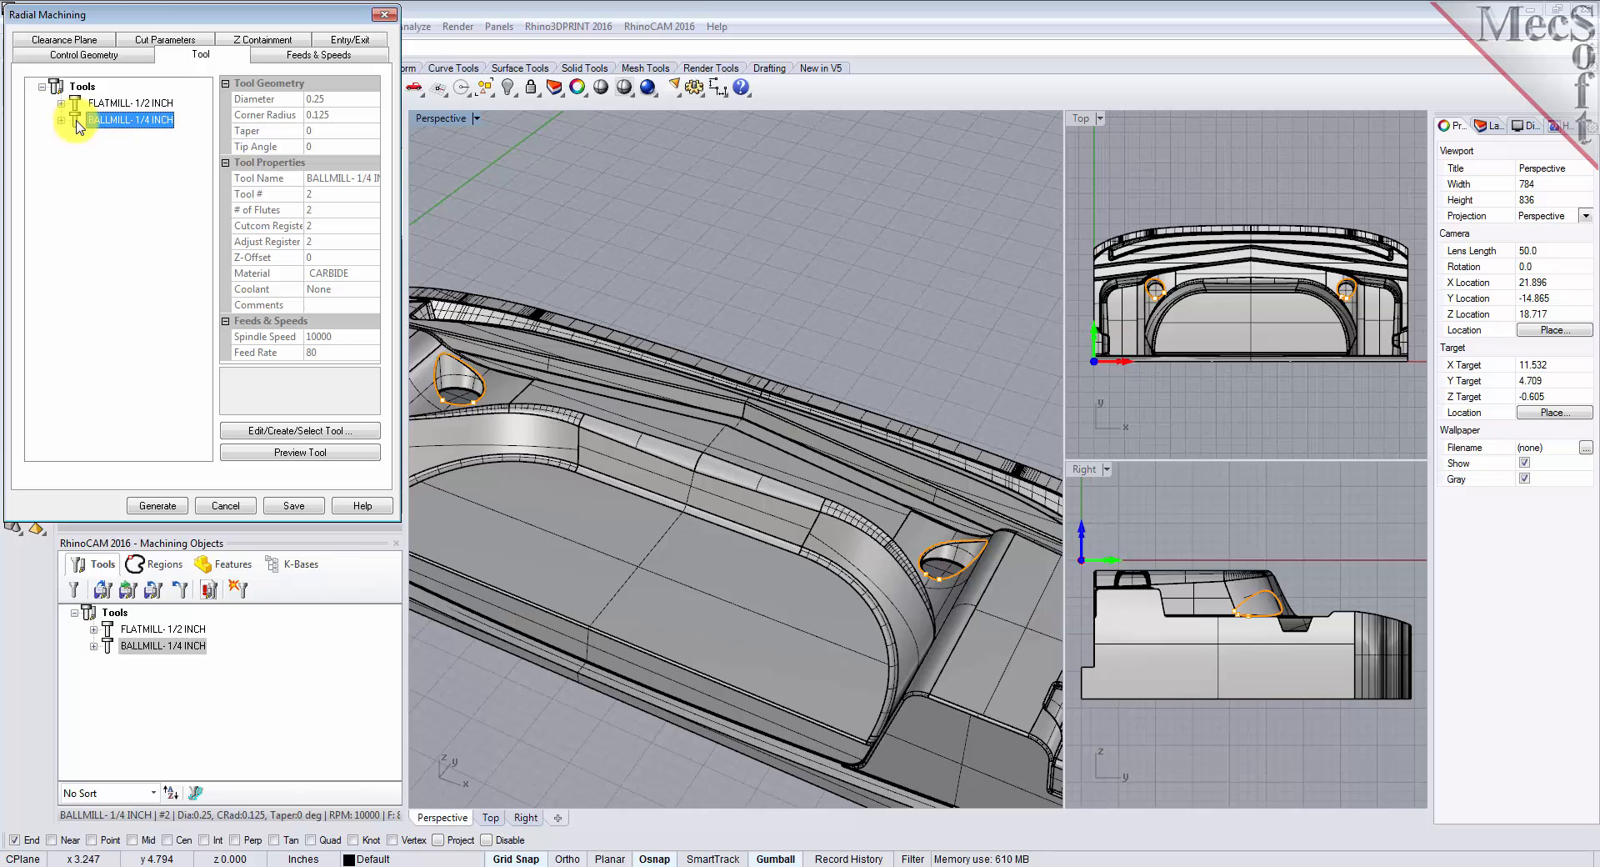
pyautogui.click(165, 41)
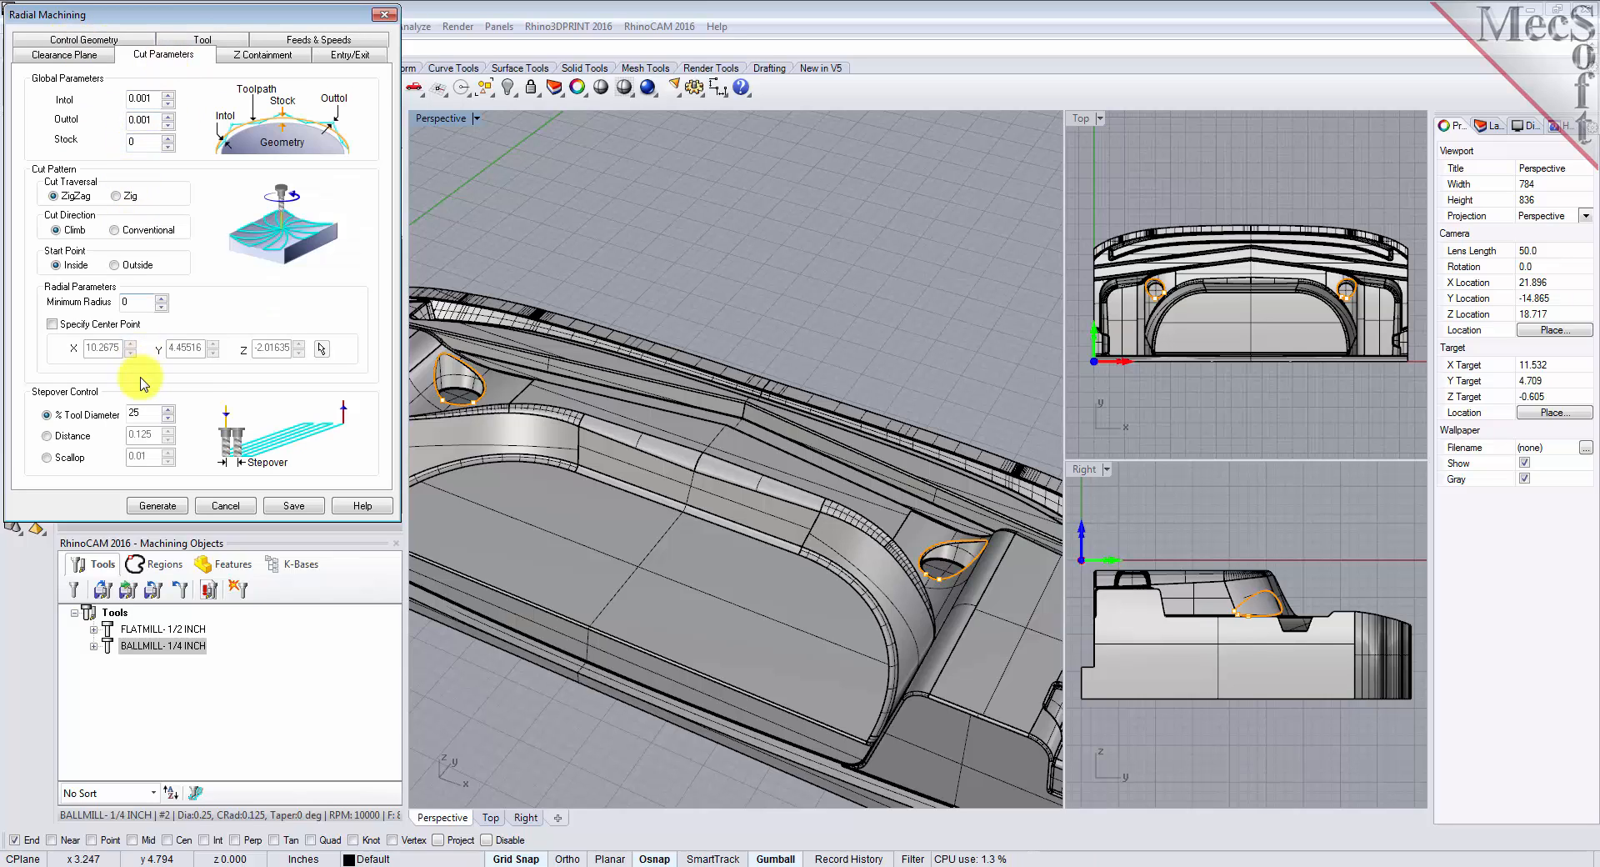
pyautogui.click(94, 417)
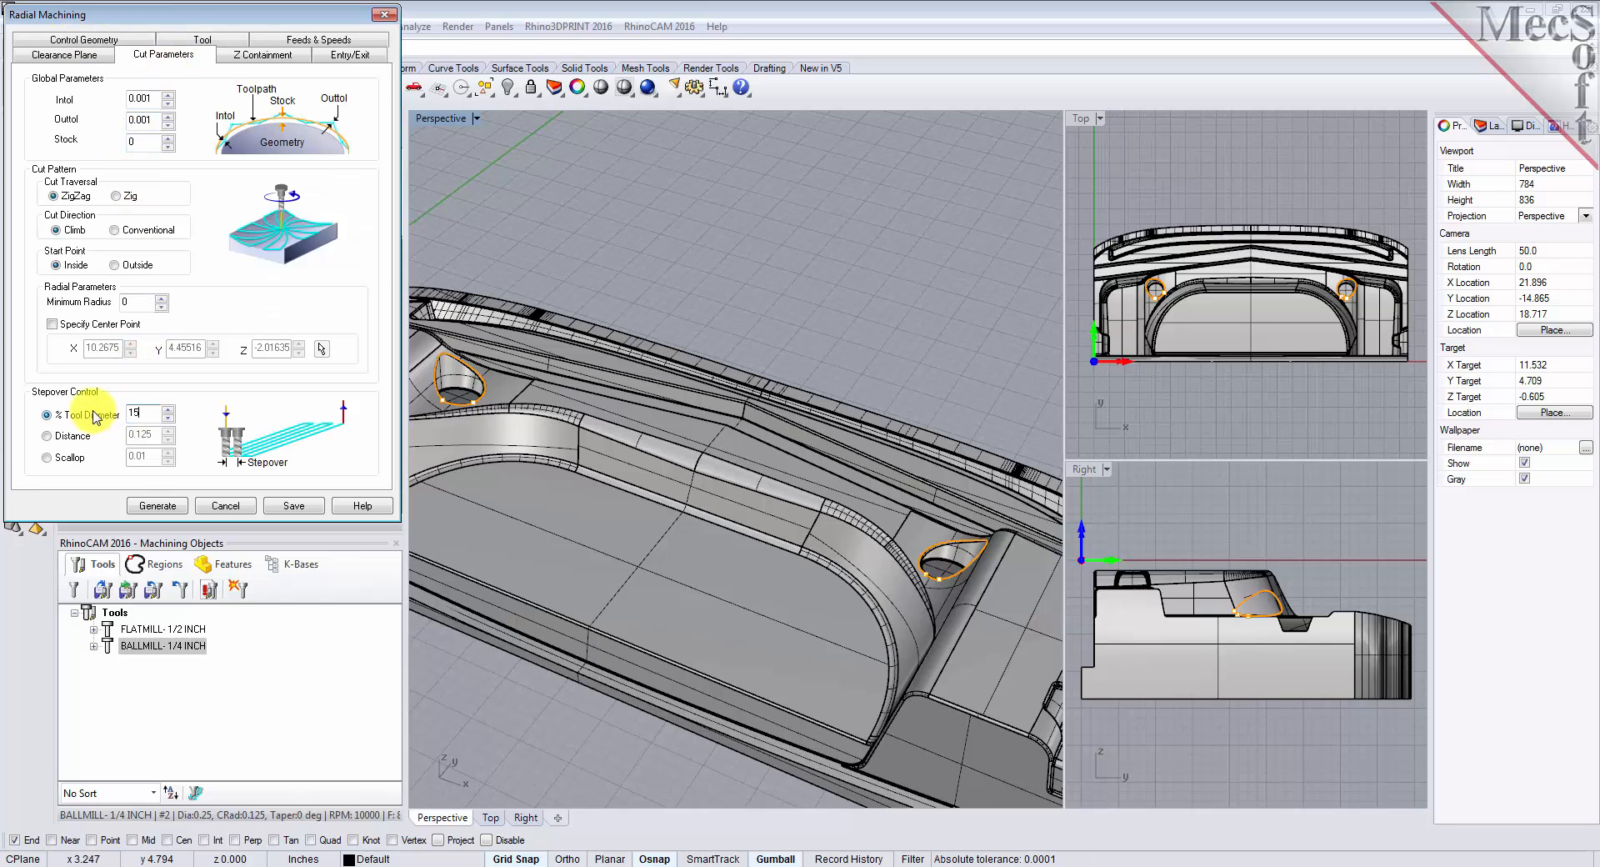
pyautogui.click(159, 506)
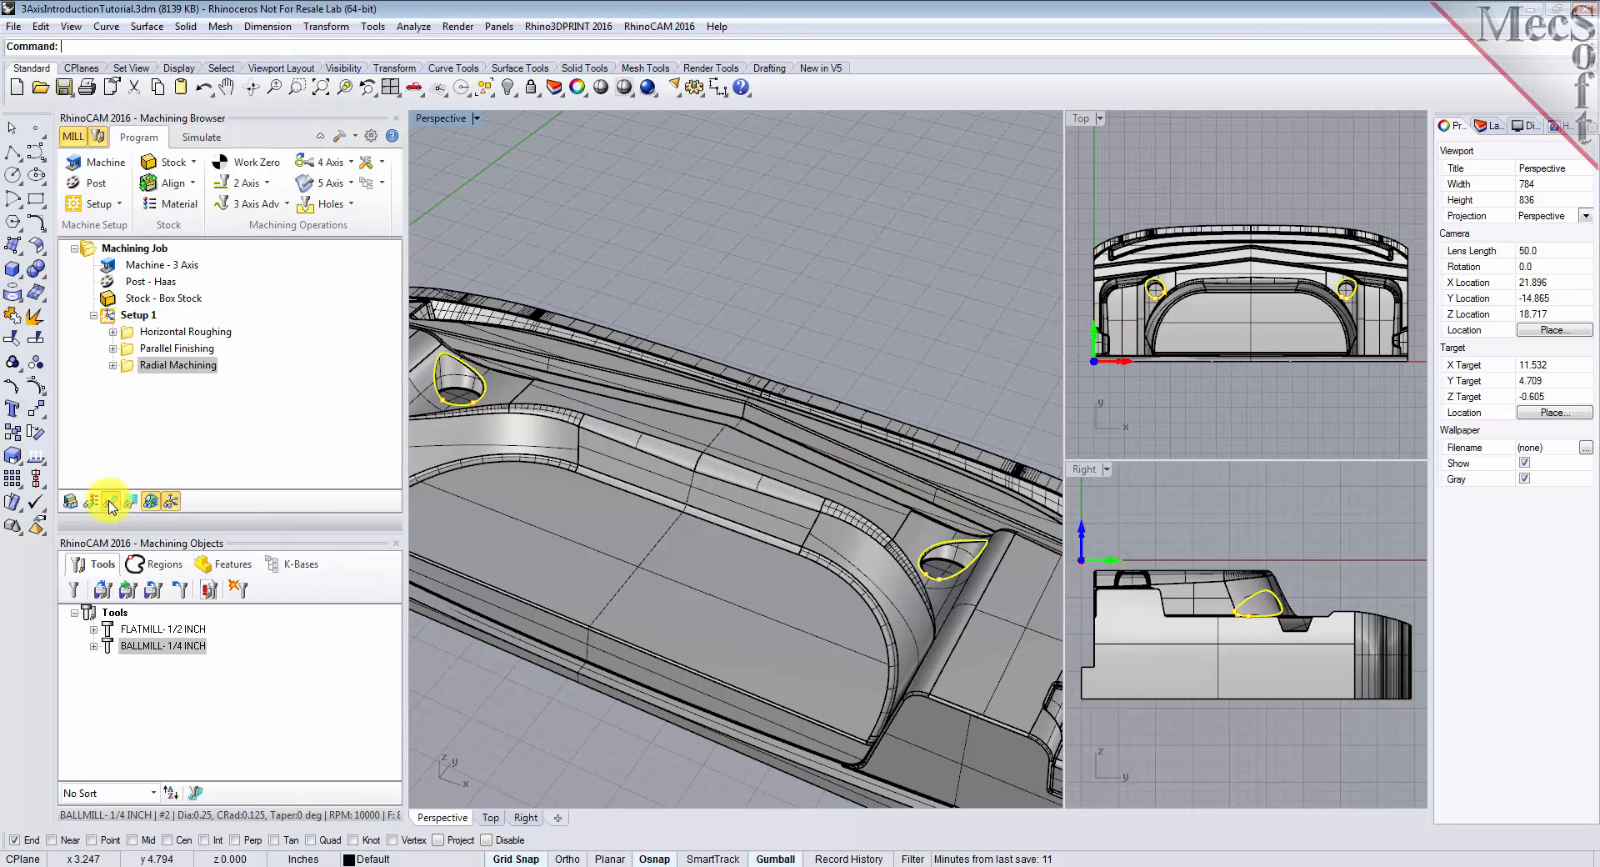
# - Examine the radial machining toolpath close up in the small pocket and across the whole part
pyautogui.scroll(-5, 921, 382)
pyautogui.scroll(8, 651, 409)
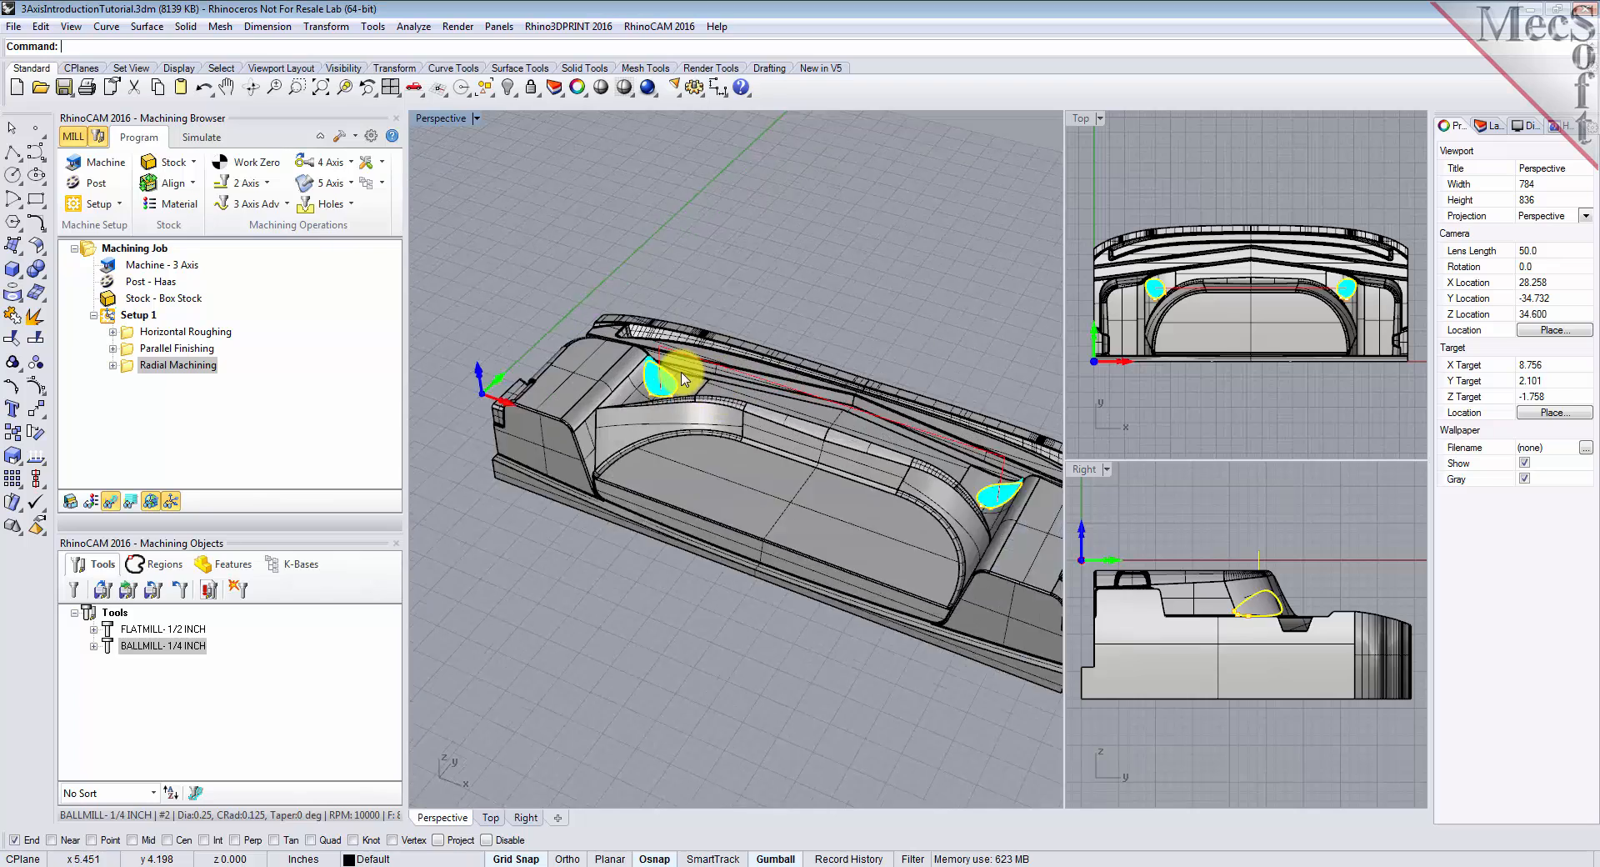
pyautogui.scroll(4, 651, 408)
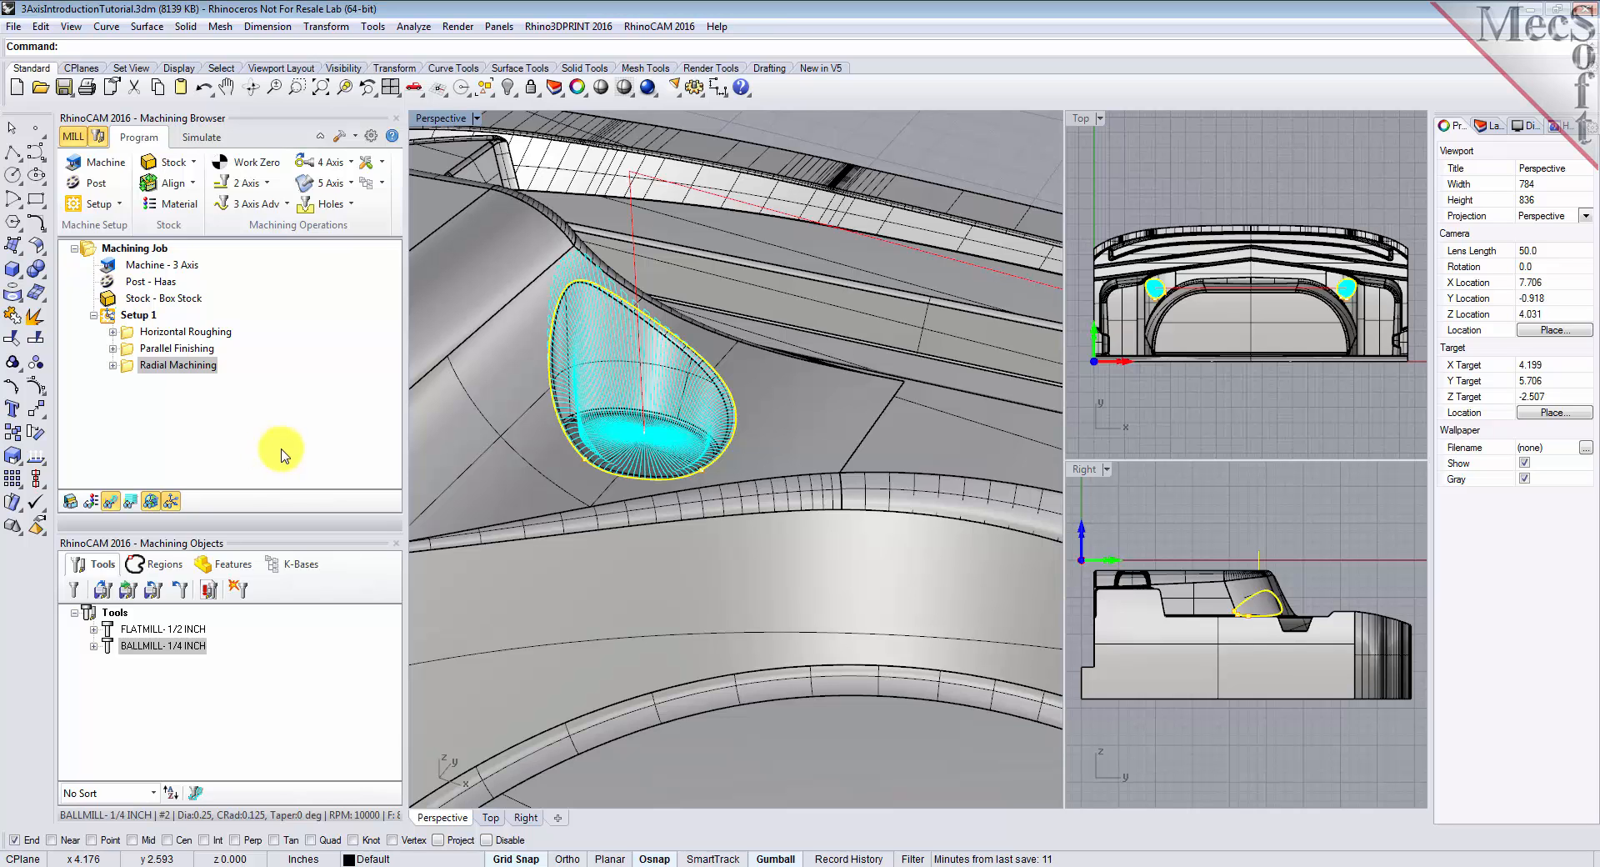
pyautogui.scroll(-3, 716, 394)
pyautogui.scroll(-5, 716, 393)
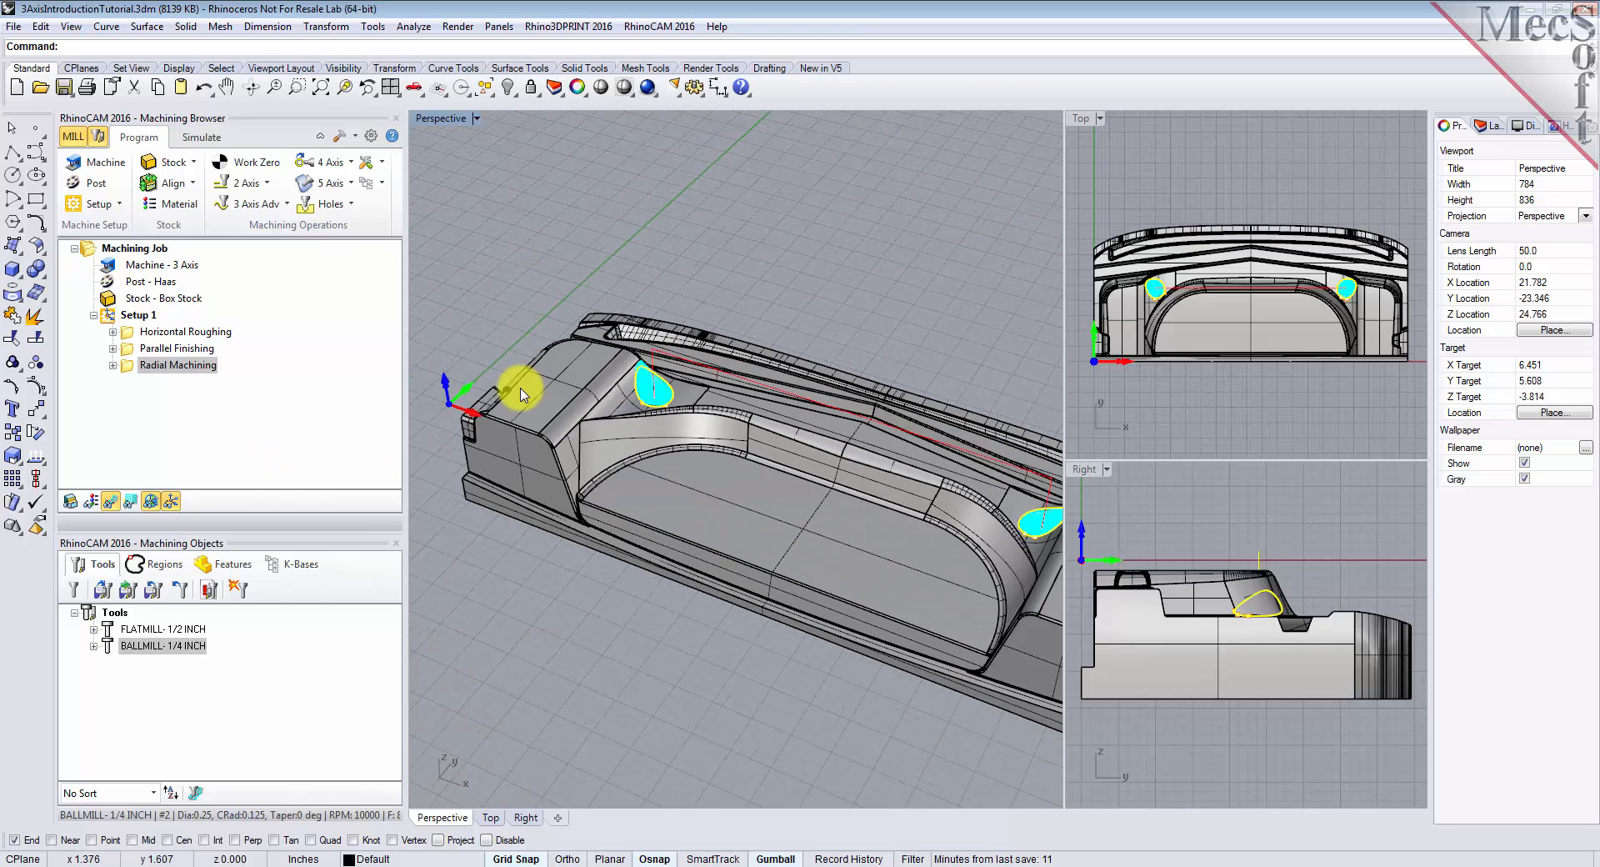
pyautogui.click(321, 87)
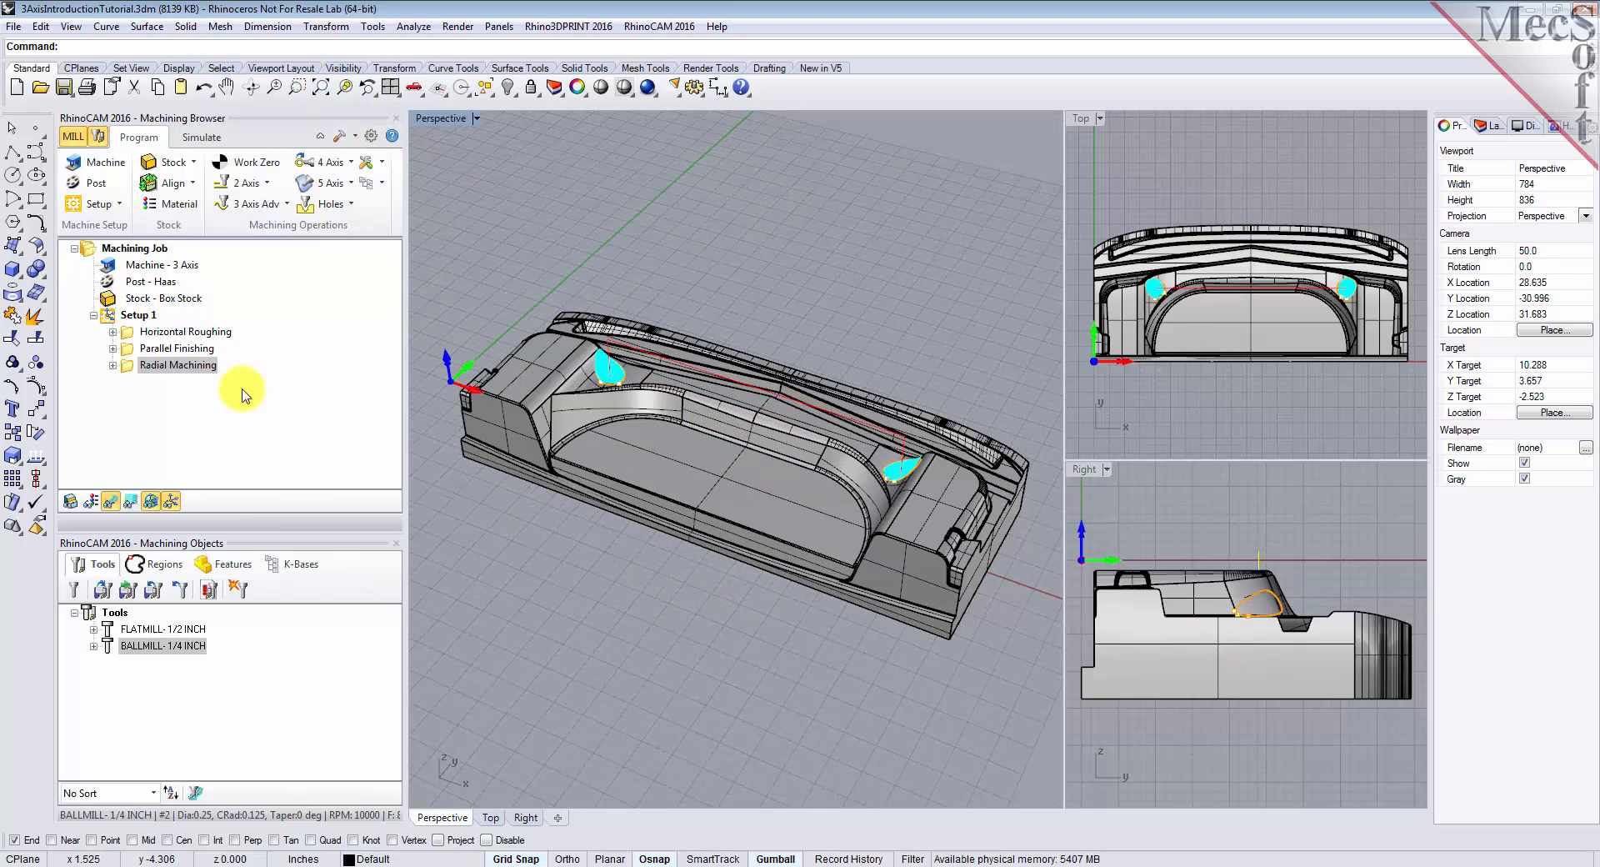
# - Post Setup 1 with the Haas post to 3AxisIntroductionTutorial_Setup 1.nc, then review and close the G-code file
pyautogui.click(107, 315)
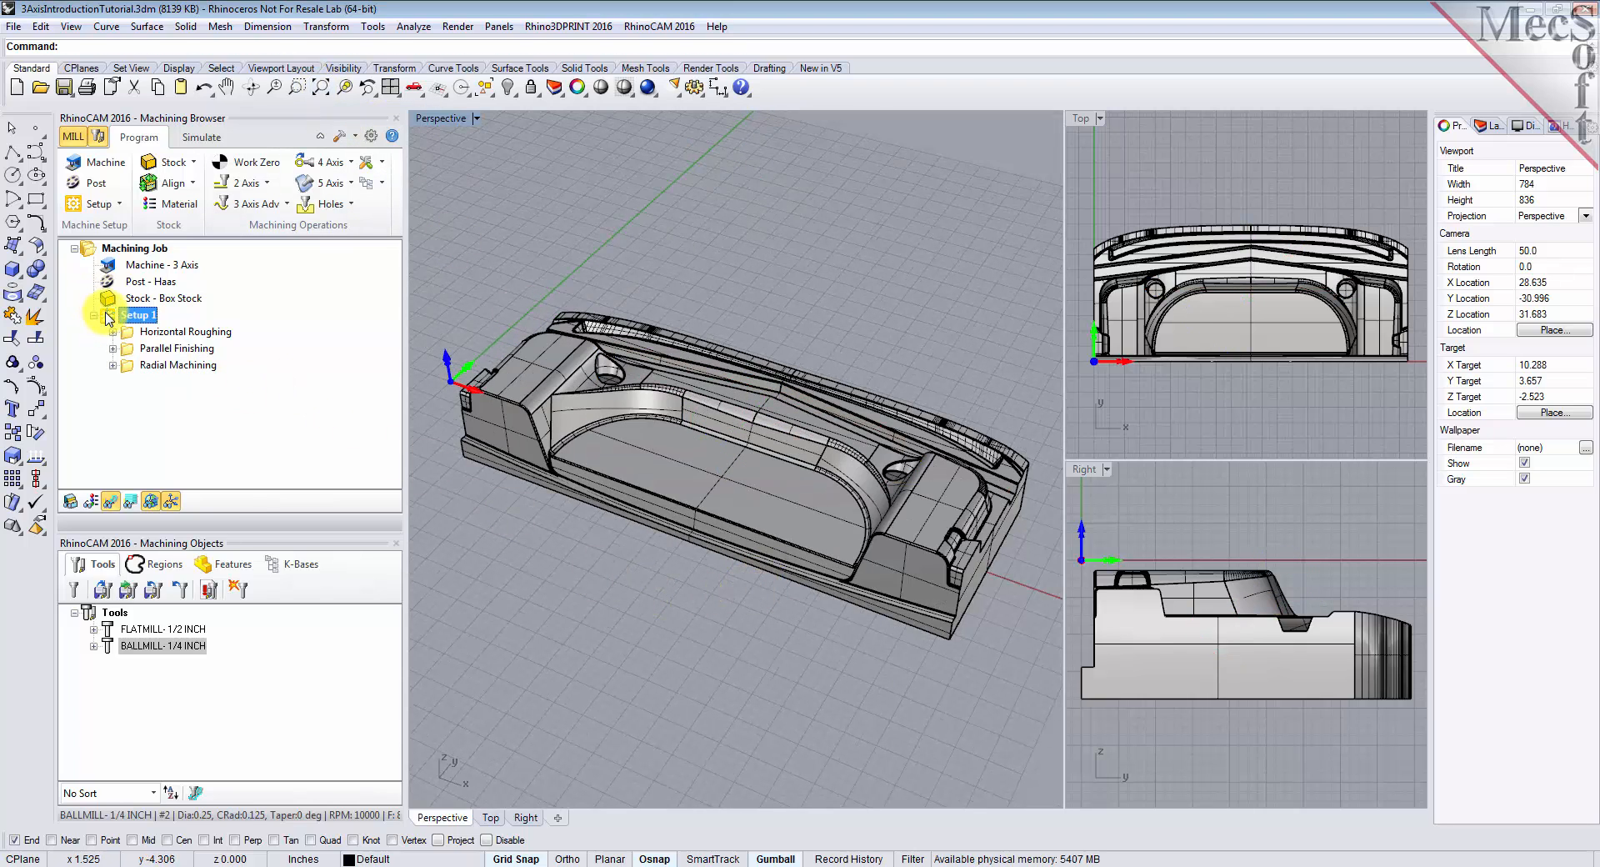
pyautogui.rightClick(107, 315)
pyautogui.click(147, 350)
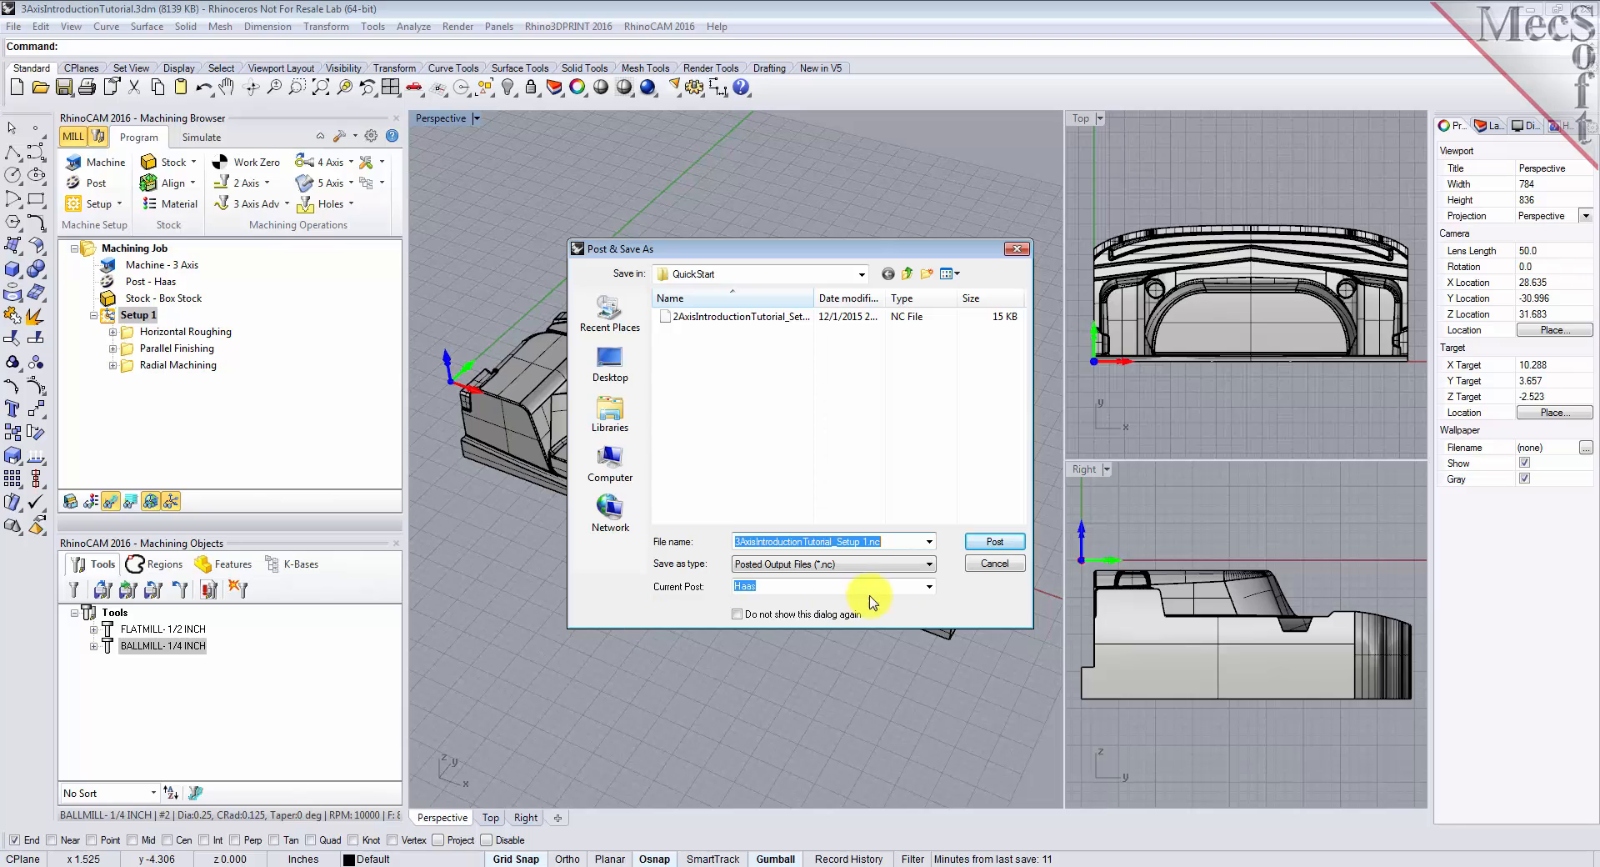
pyautogui.click(994, 542)
pyautogui.moveTo(1349, 170)
pyautogui.mouseDown()
pyautogui.moveTo(1349, 660)
pyautogui.moveTo(1350, 237)
pyautogui.moveTo(1333, 167)
pyautogui.mouseUp()
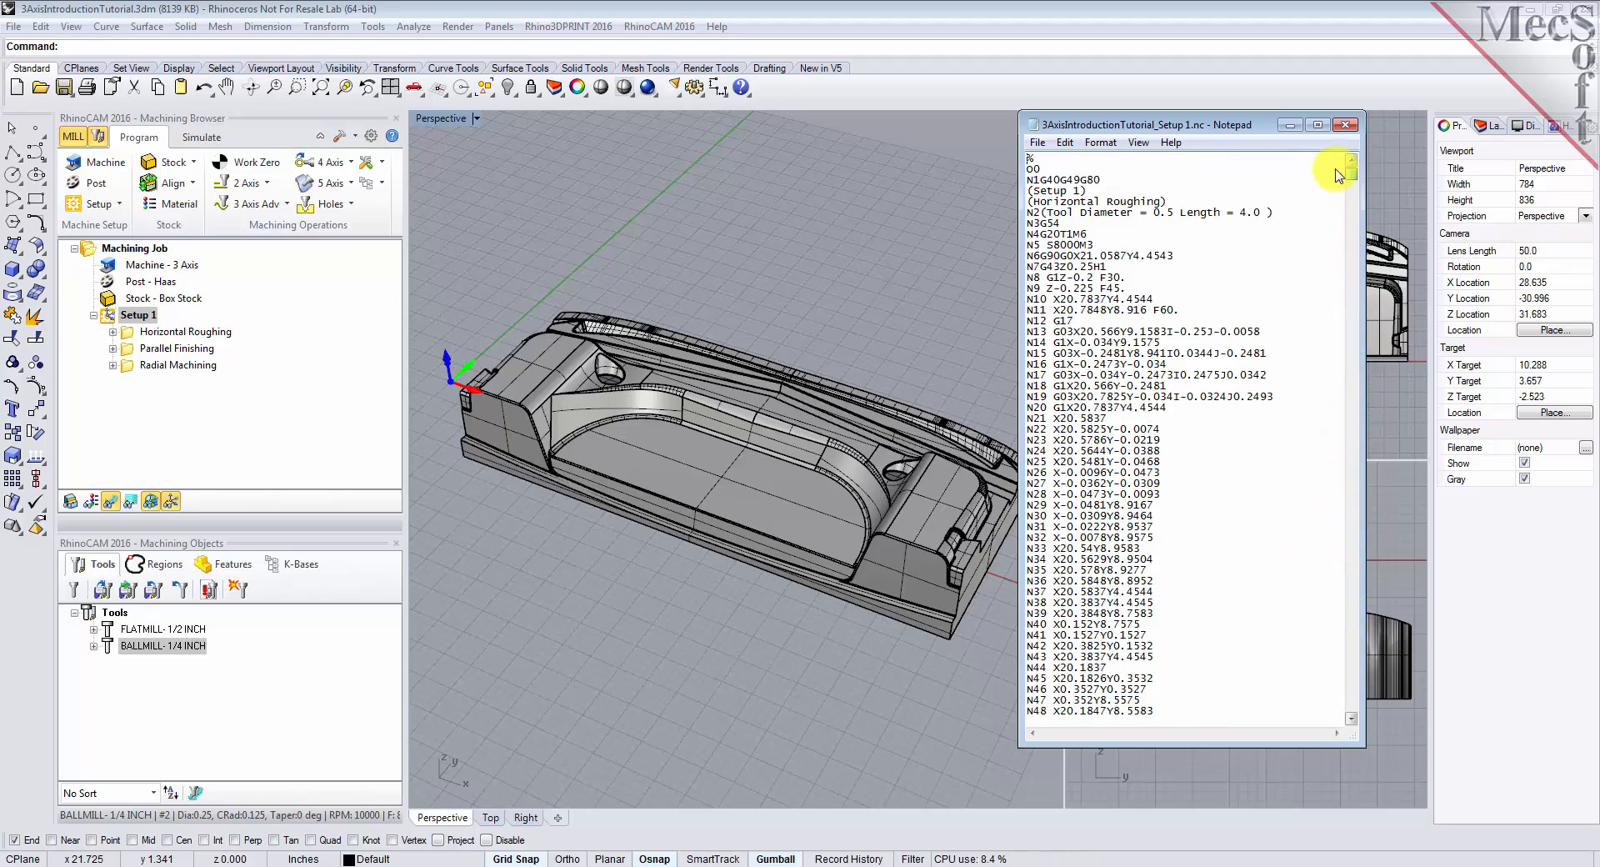
pyautogui.click(1344, 125)
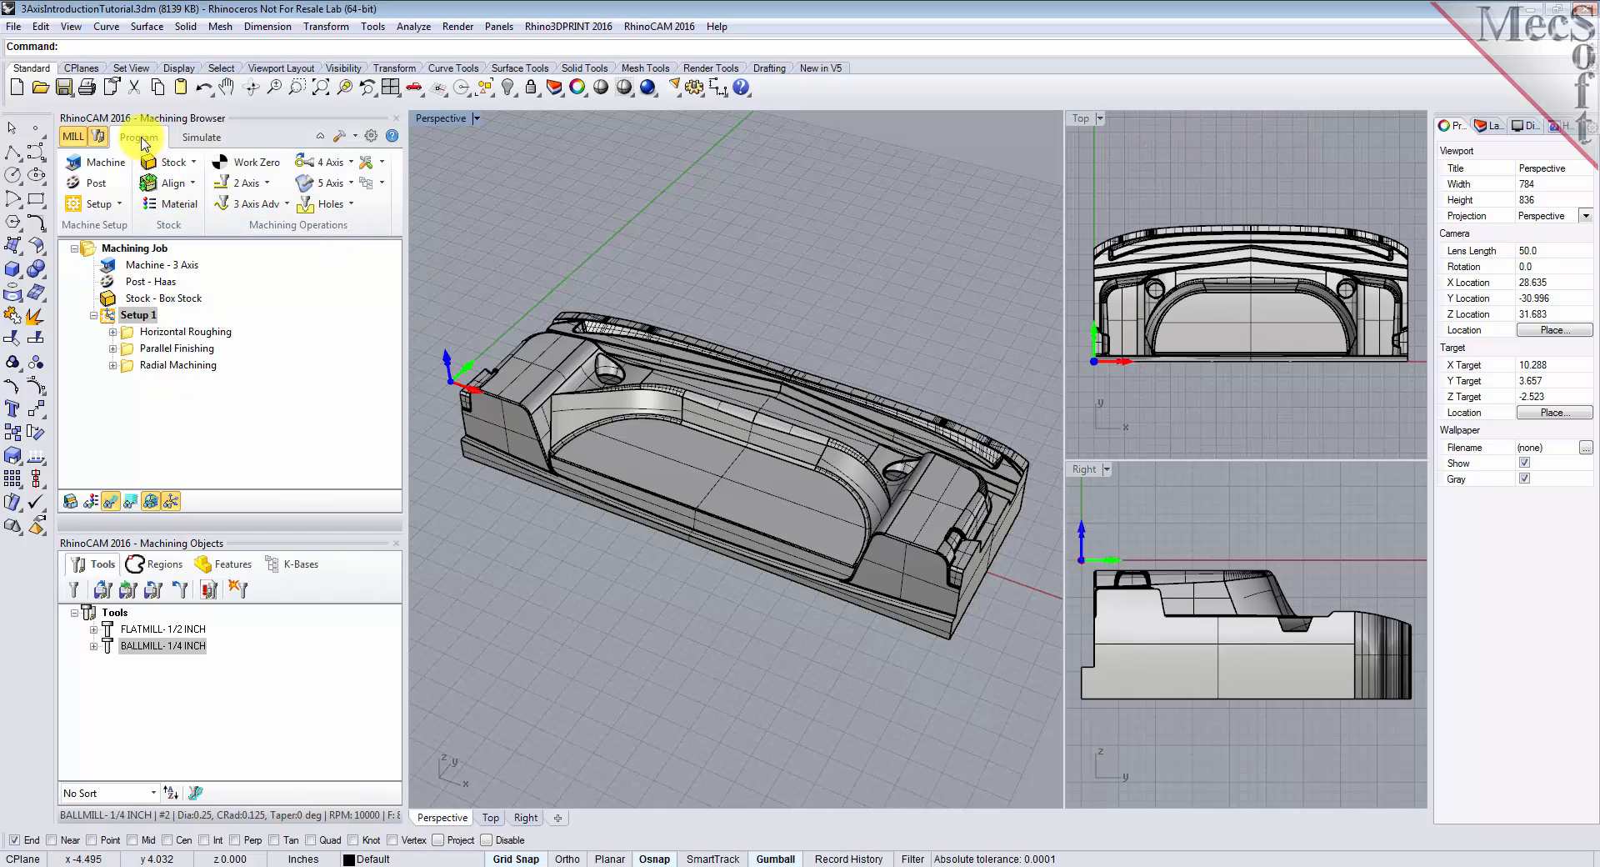
# - Review the machining operations information for Setup 1, including tools, feeds and machine times, and close it
pyautogui.click(111, 322)
pyautogui.rightClick(110, 322)
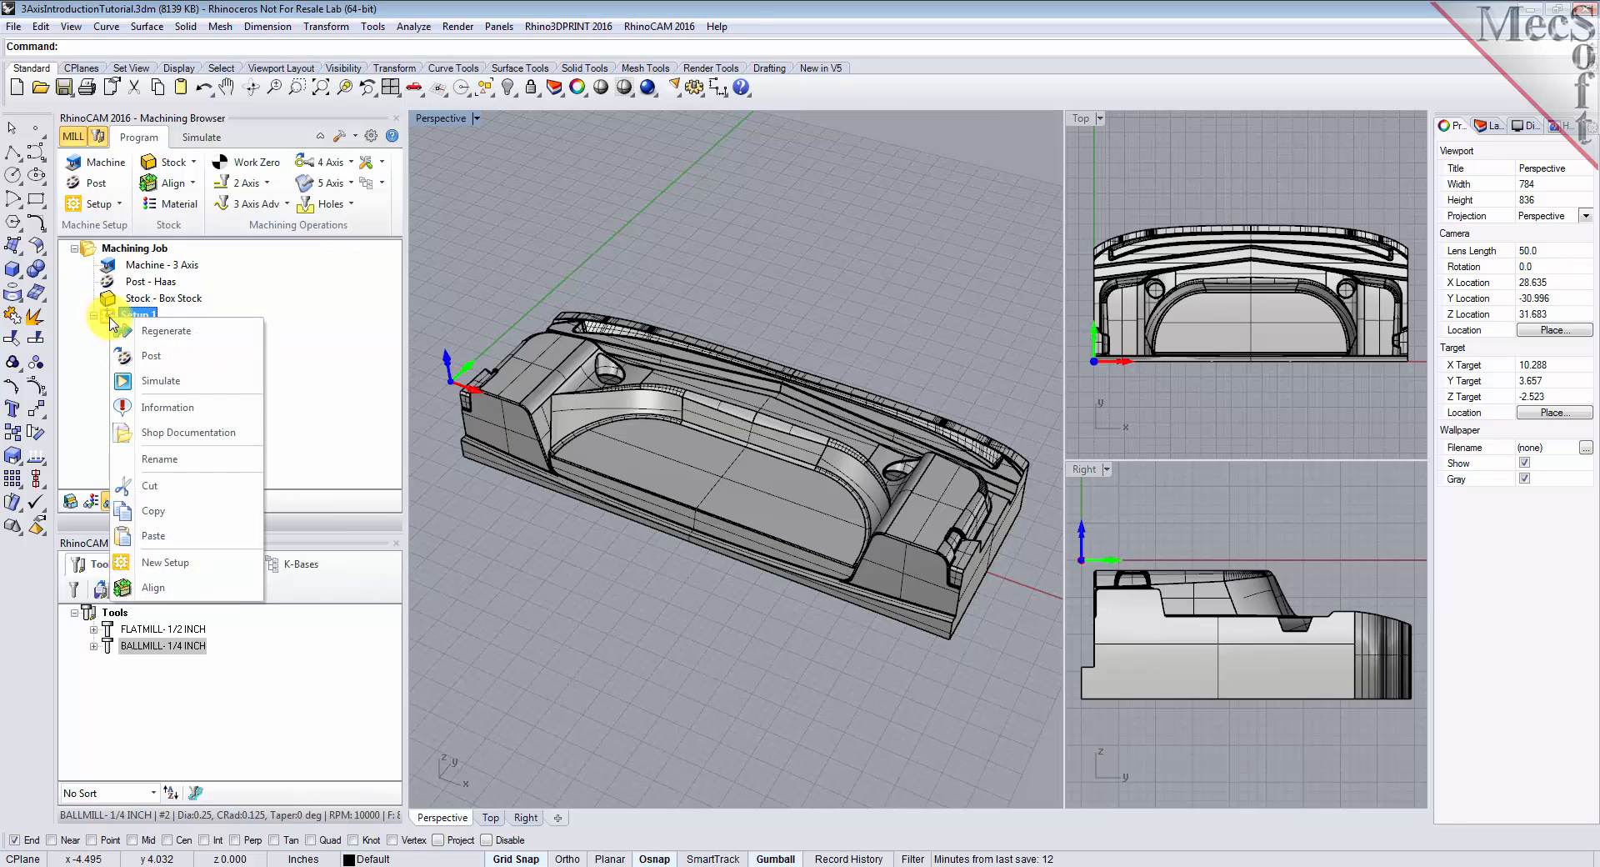
pyautogui.click(211, 410)
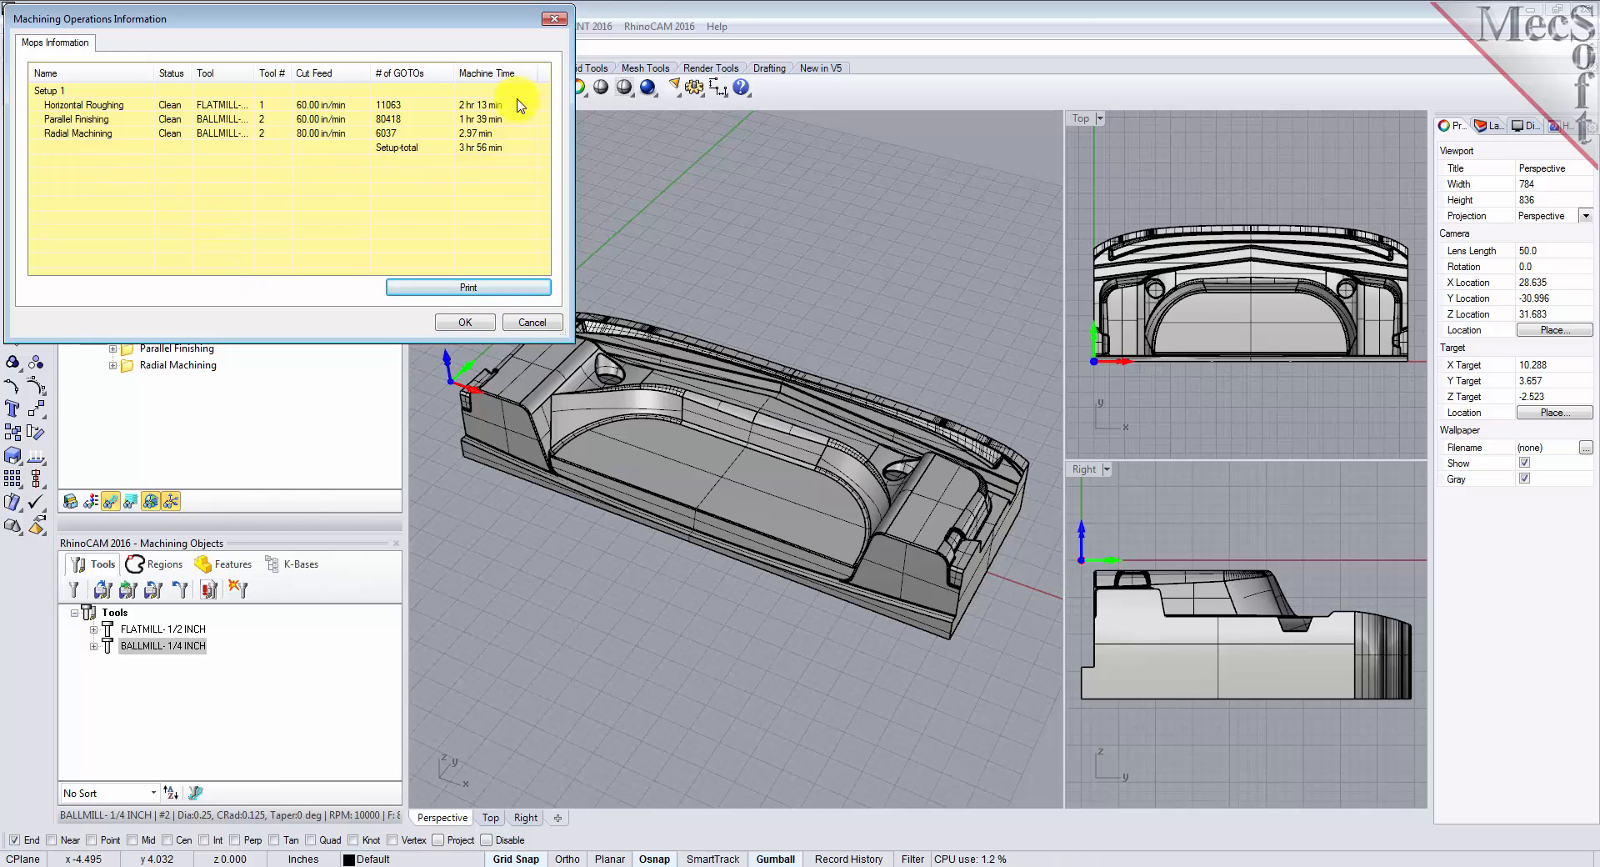
pyautogui.moveTo(215, 27); pyautogui.dragTo(581, 205)
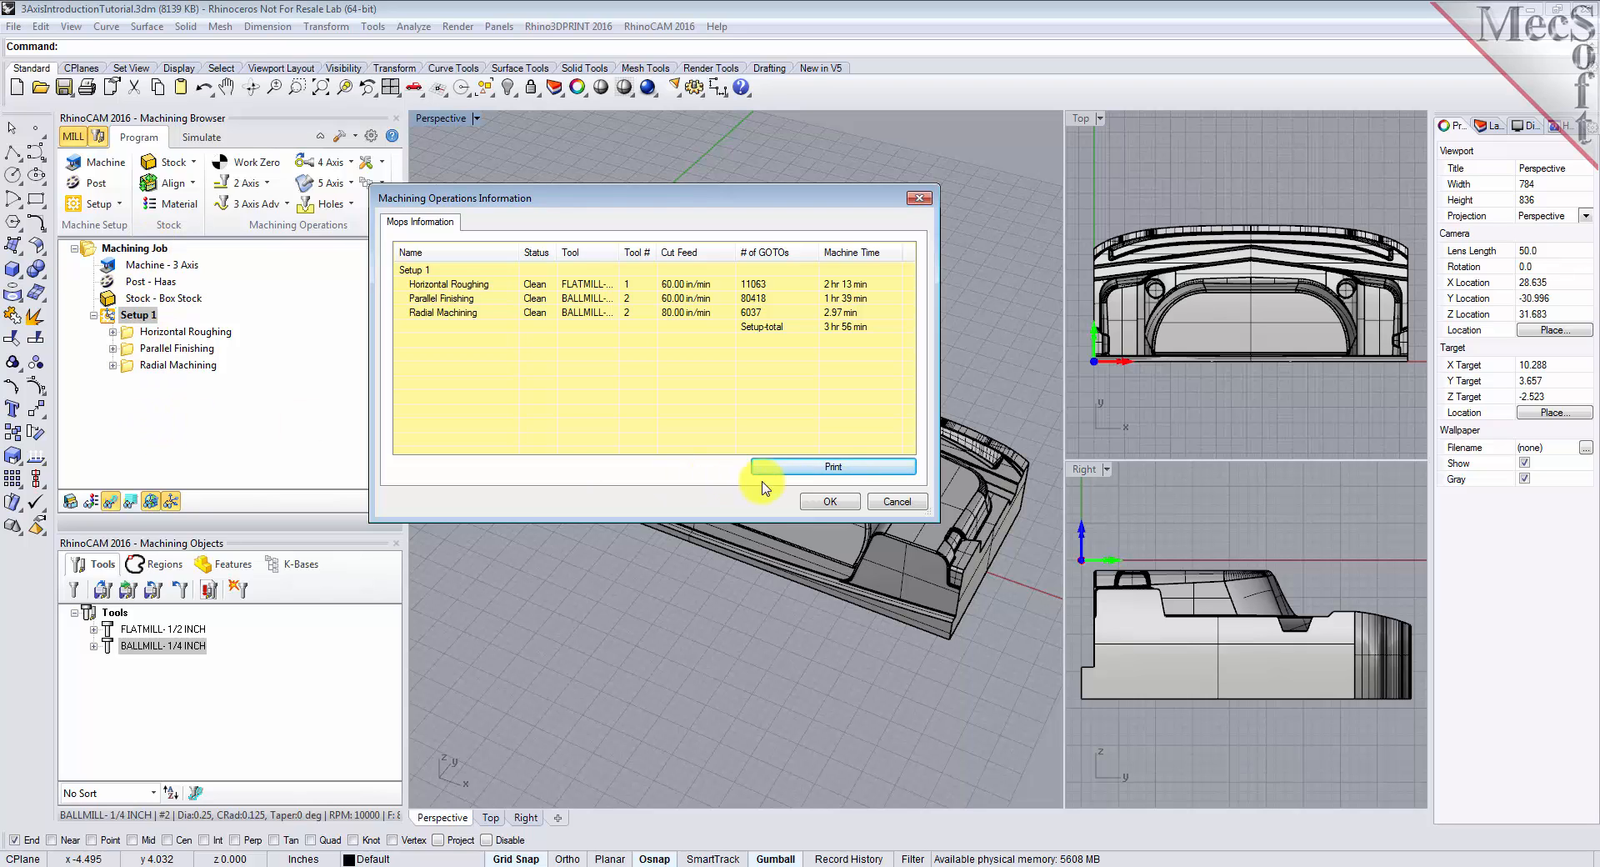
pyautogui.click(821, 500)
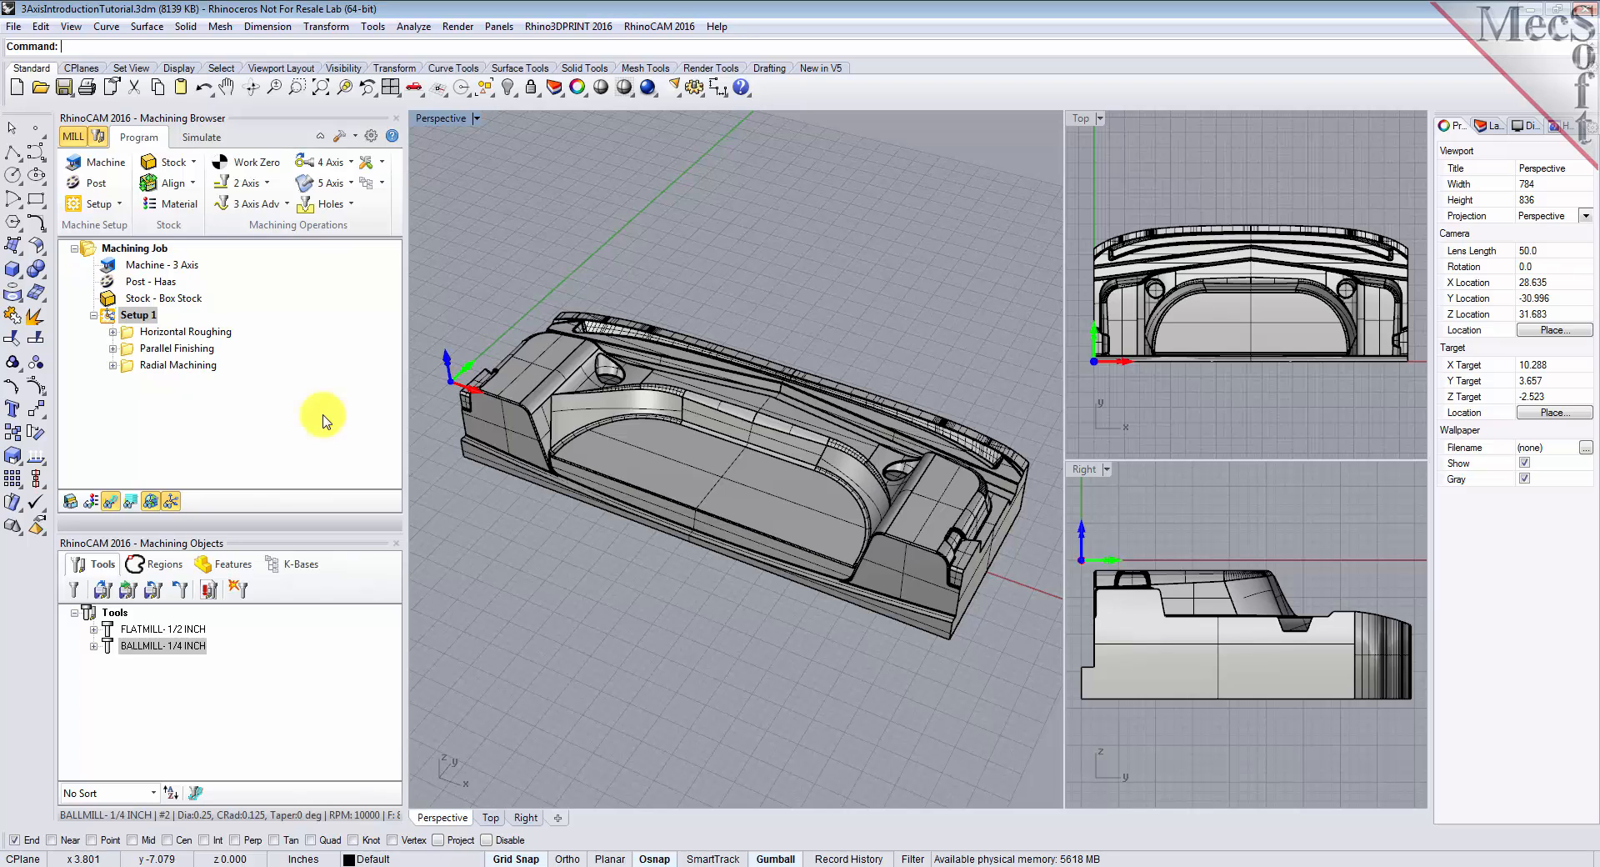
# - Generate the shop documentation for Setup 1, choosing an output template and saving it as 3AxisIntroductionTutorial.html
pyautogui.click(110, 321)
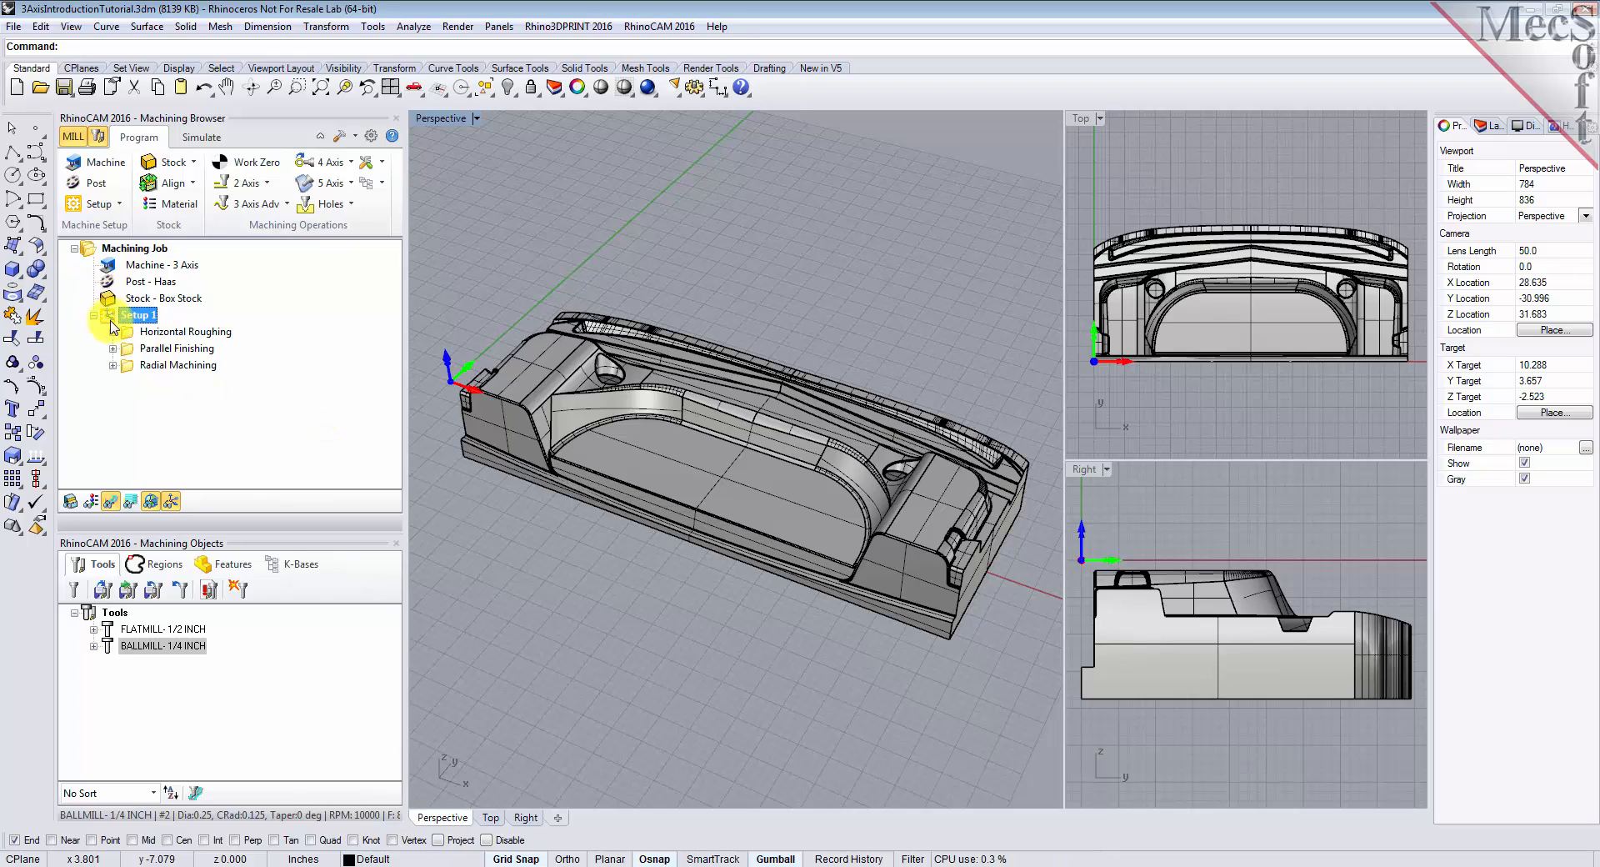
pyautogui.rightClick(113, 325)
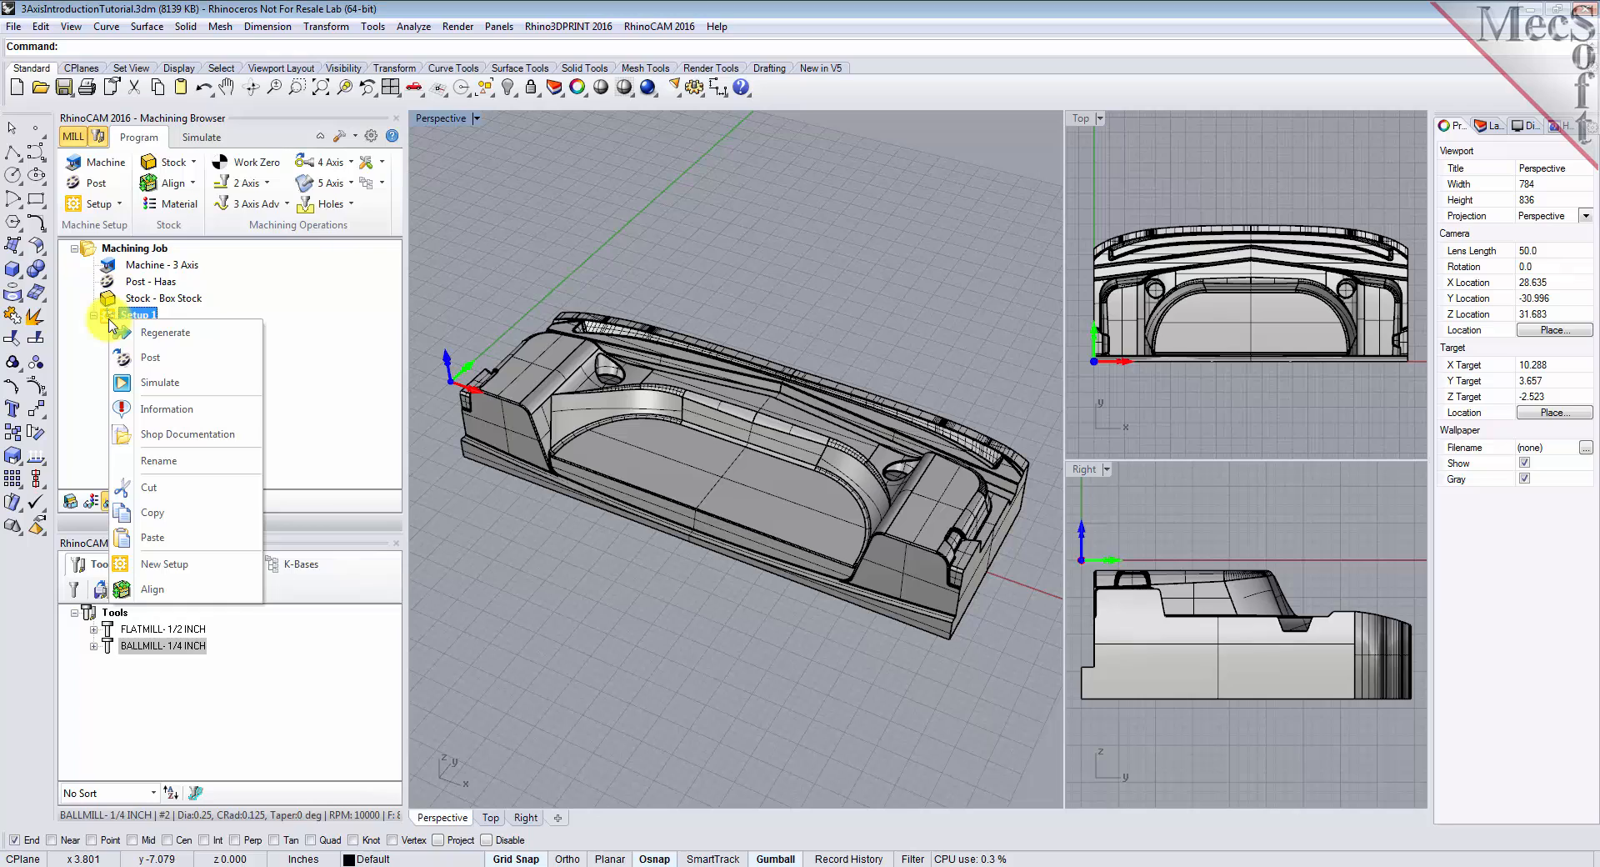
pyautogui.click(243, 440)
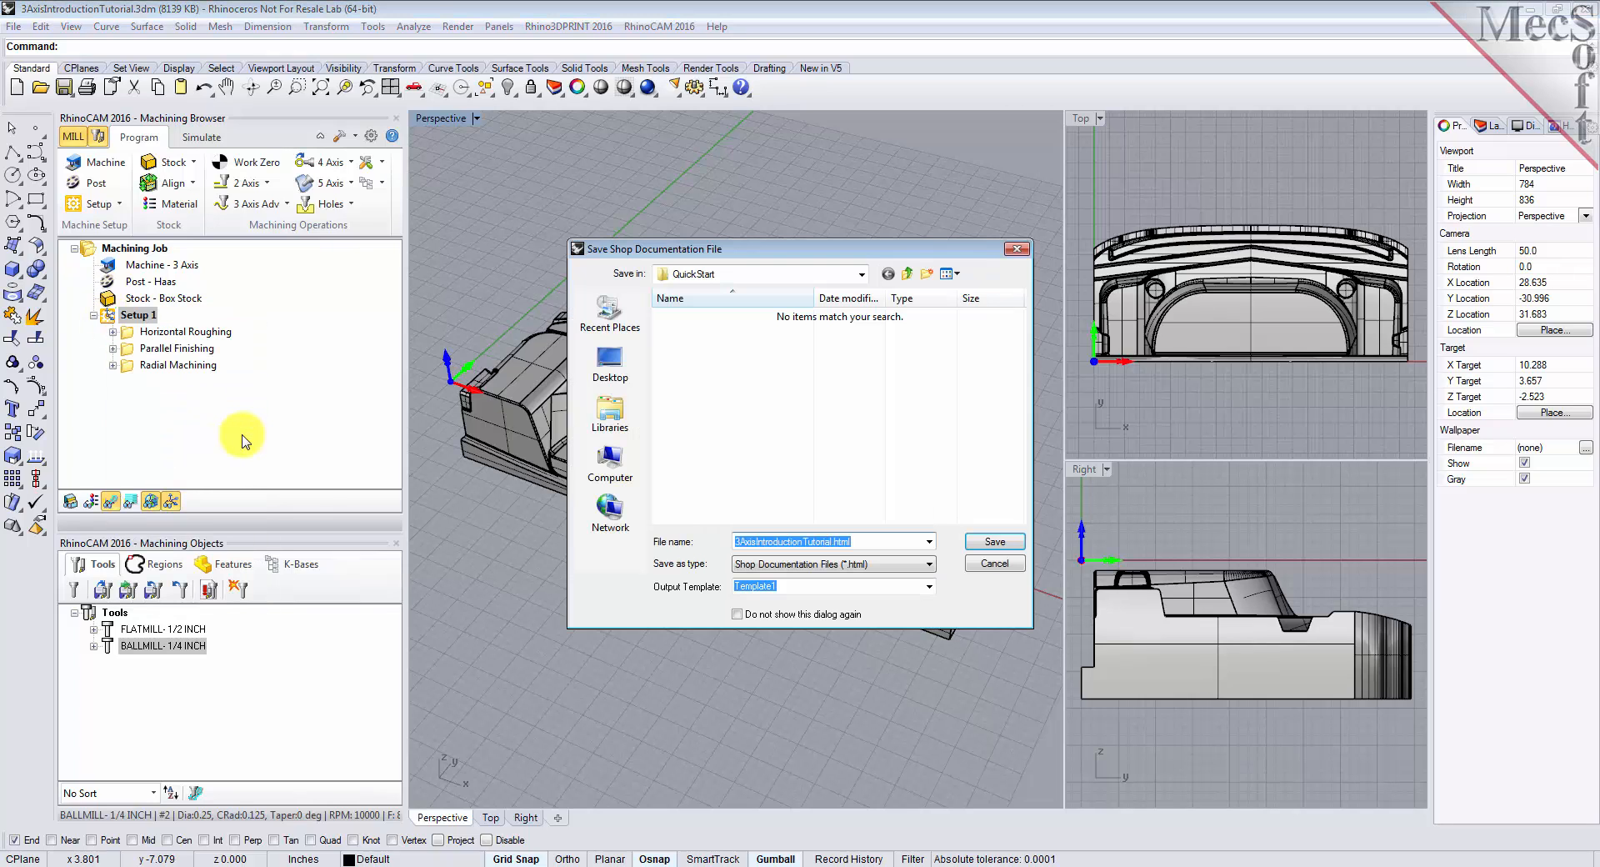
pyautogui.click(929, 586)
pyautogui.click(822, 613)
pyautogui.click(992, 543)
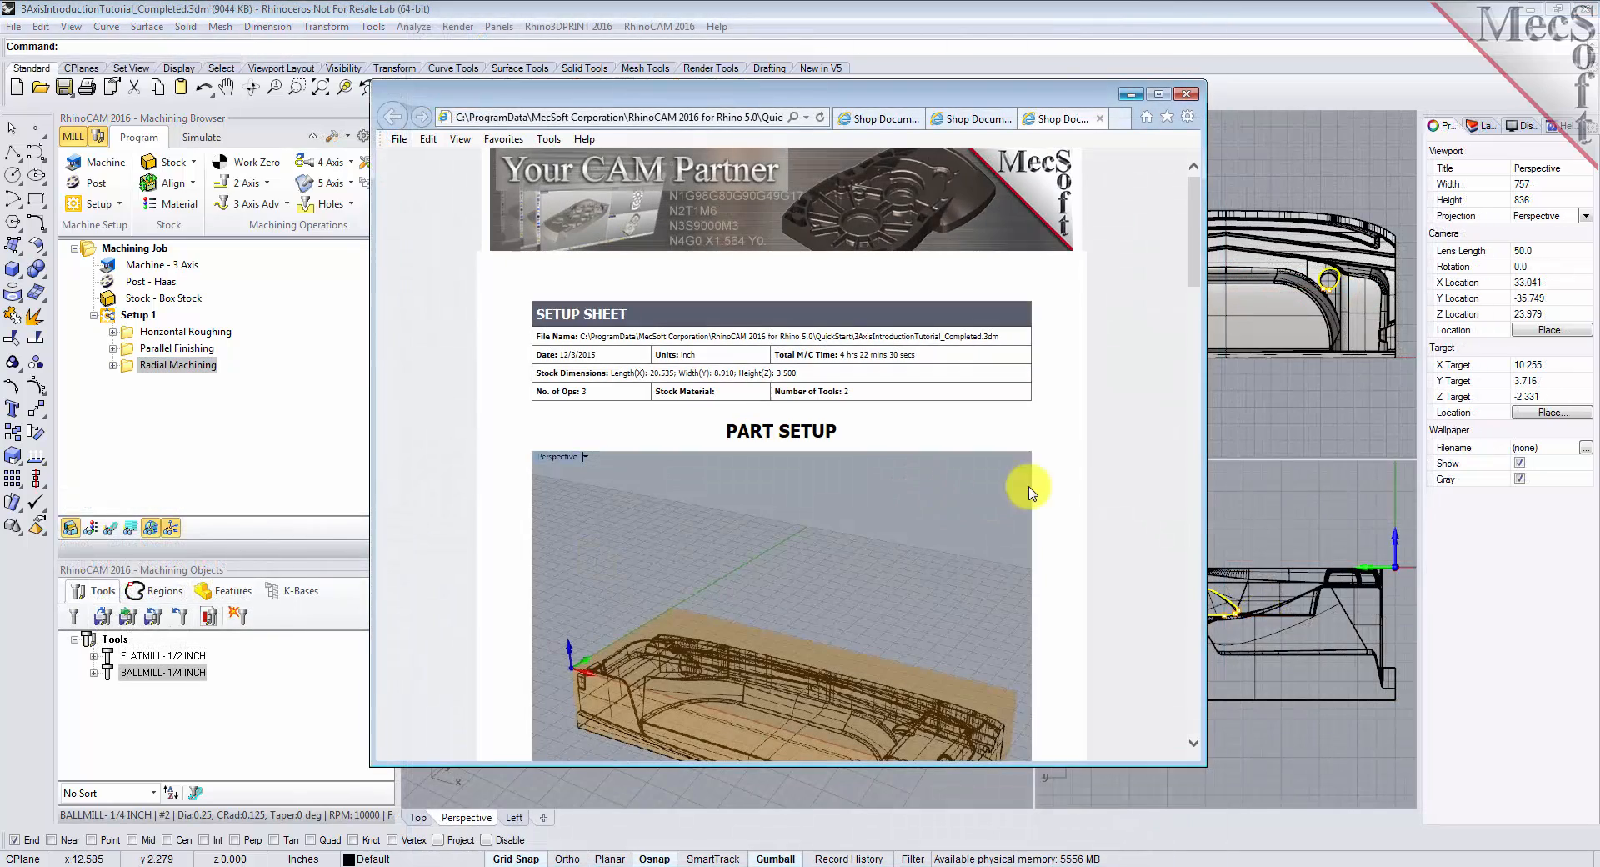
# - Review the shop documentation's setup sheet, stock dimensions, tool list and machine operations list through Radial Machining, and return to its beginning
pyautogui.moveTo(1194, 240); pyautogui.dragTo(1193, 248)
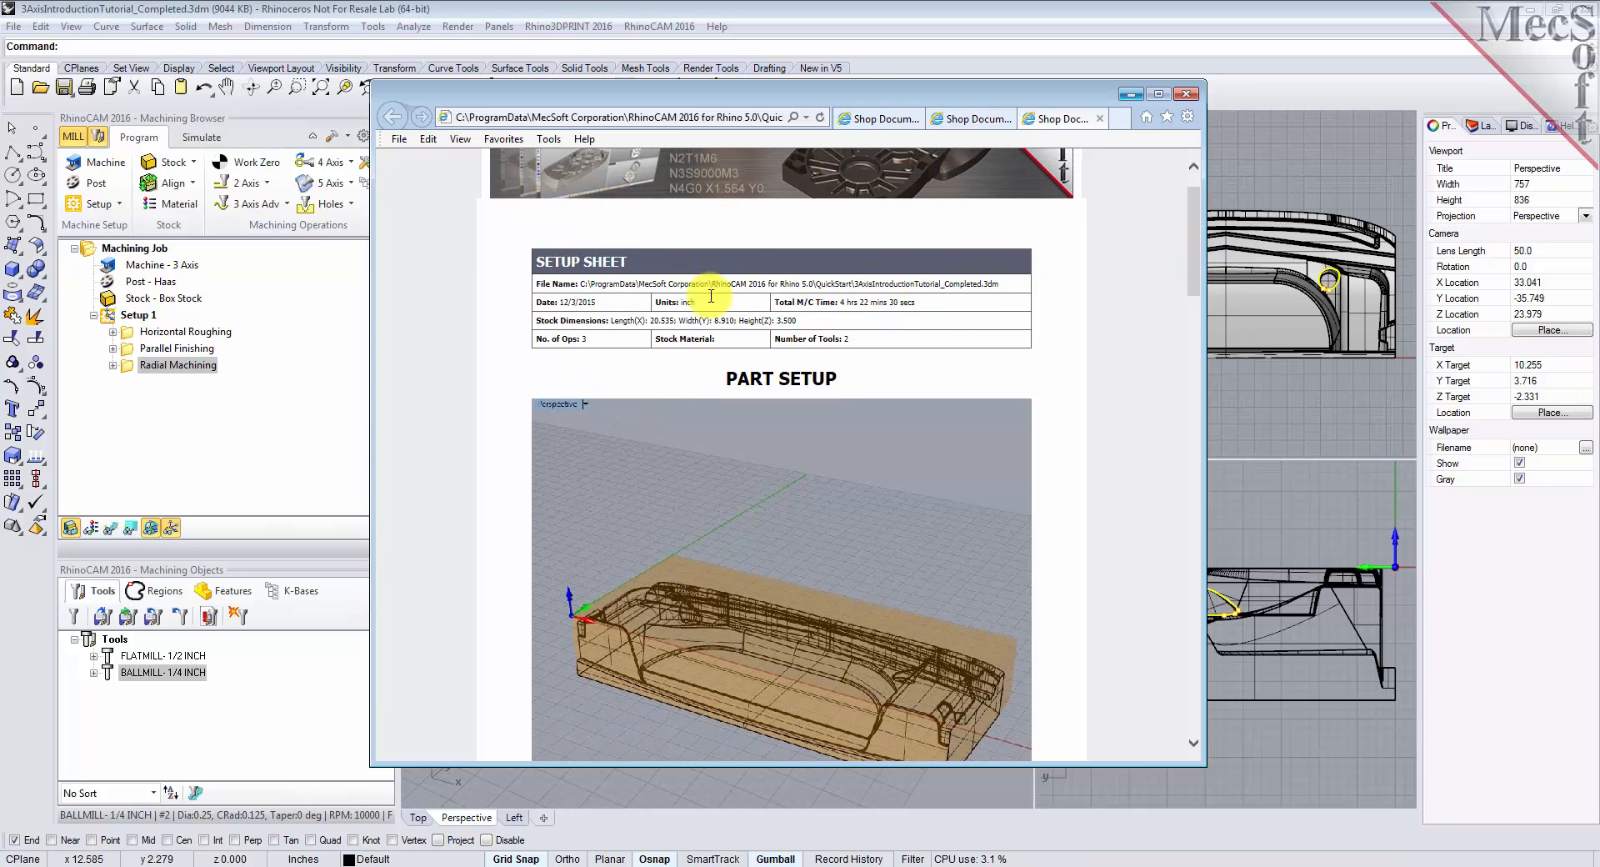
pyautogui.moveTo(800, 321); pyautogui.dragTo(566, 323)
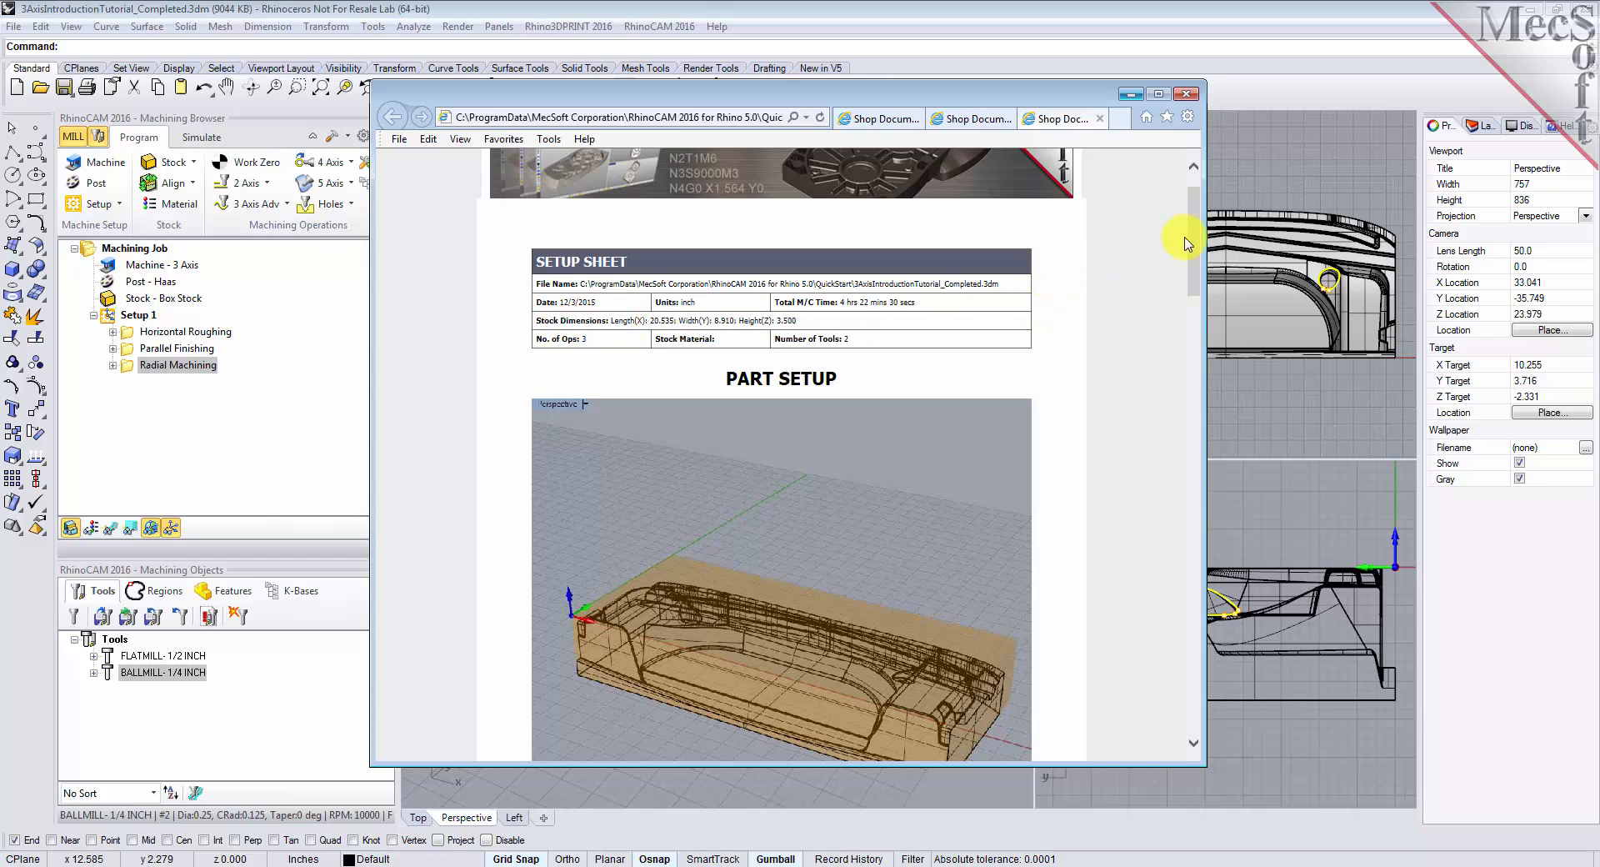
pyautogui.moveTo(1191, 238); pyautogui.dragTo(1194, 373)
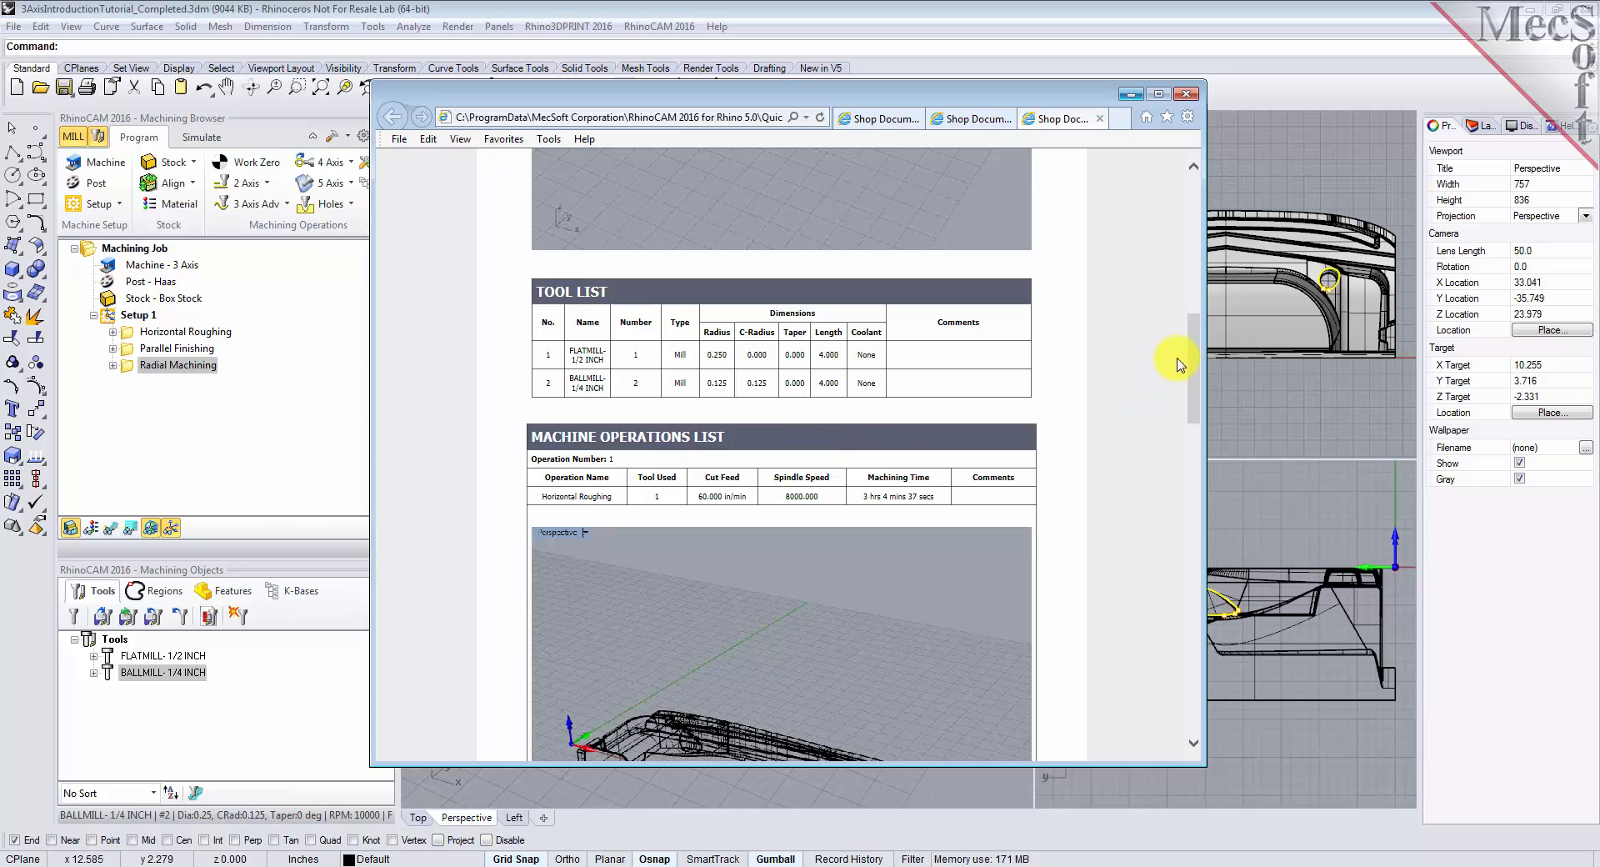
pyautogui.moveTo(1194, 359); pyautogui.dragTo(1189, 637)
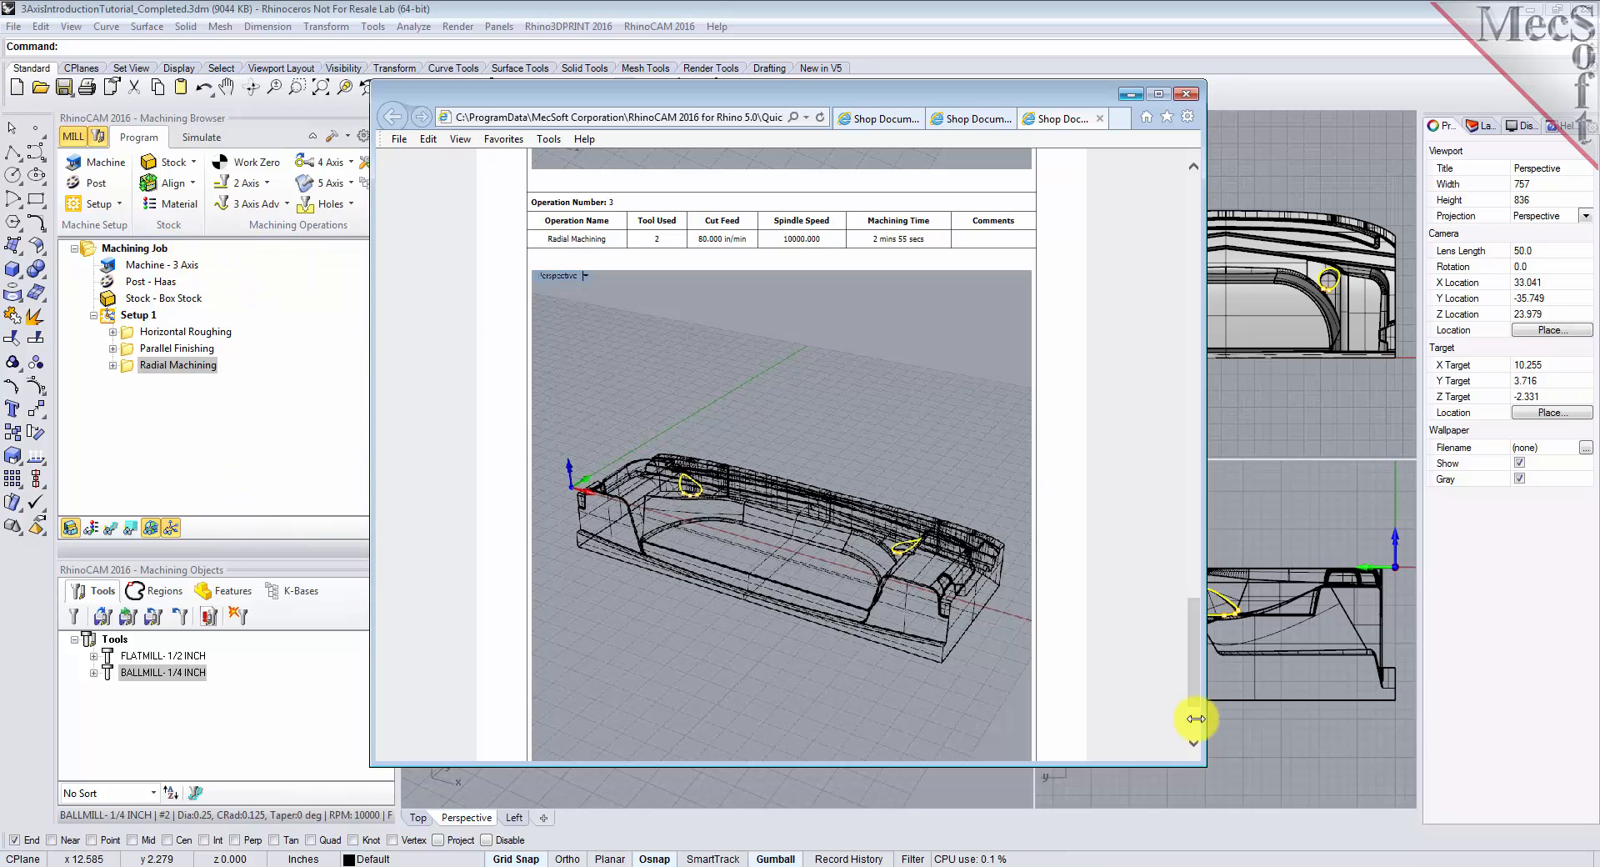
pyautogui.moveTo(1191, 704); pyautogui.dragTo(1199, 185)
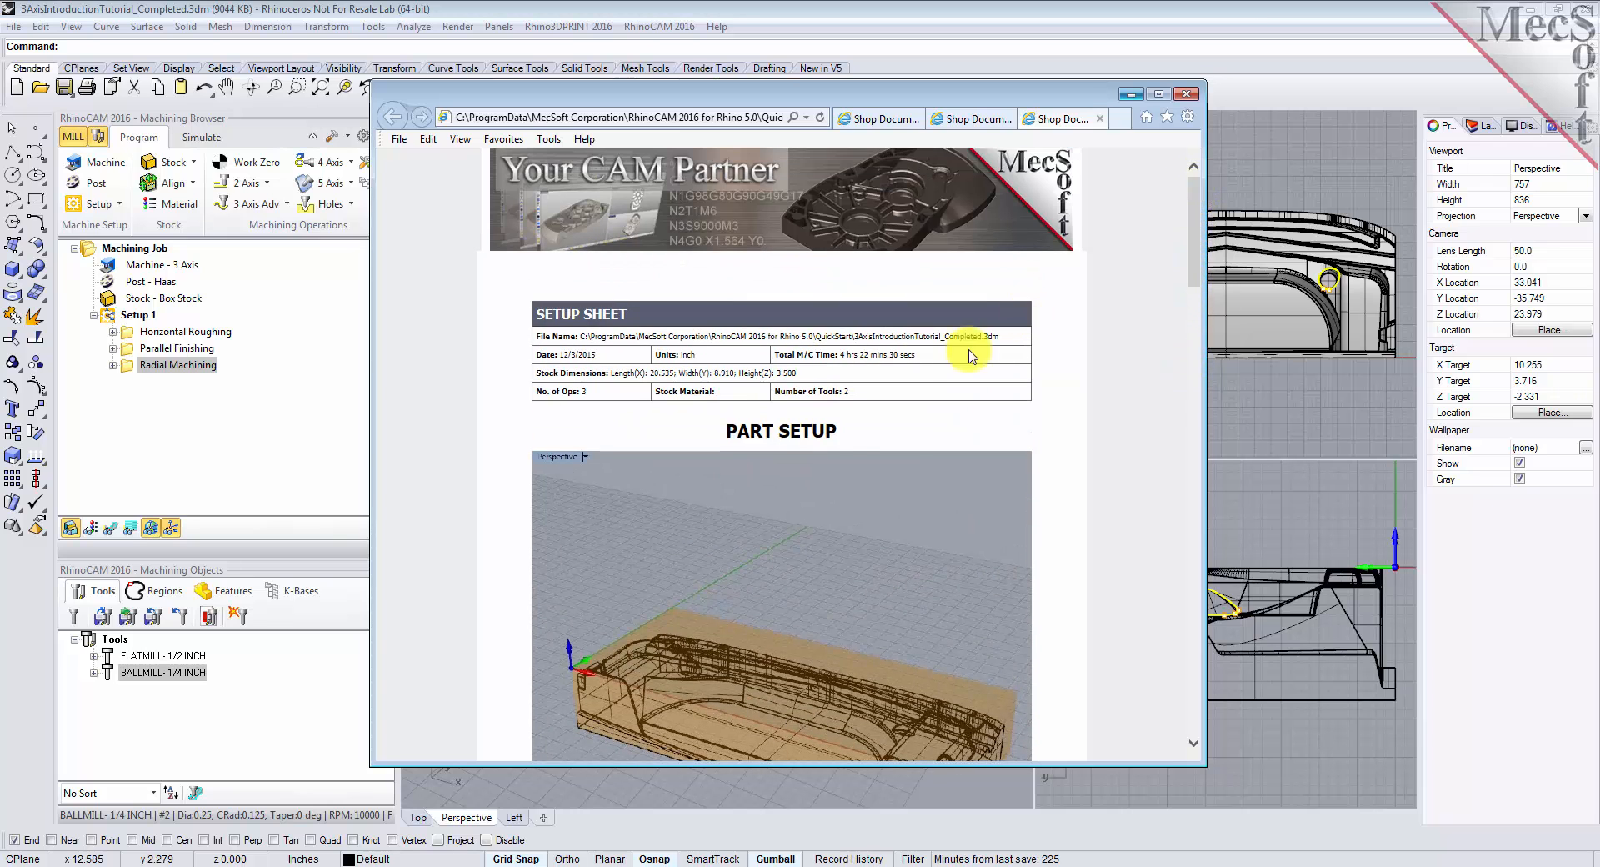